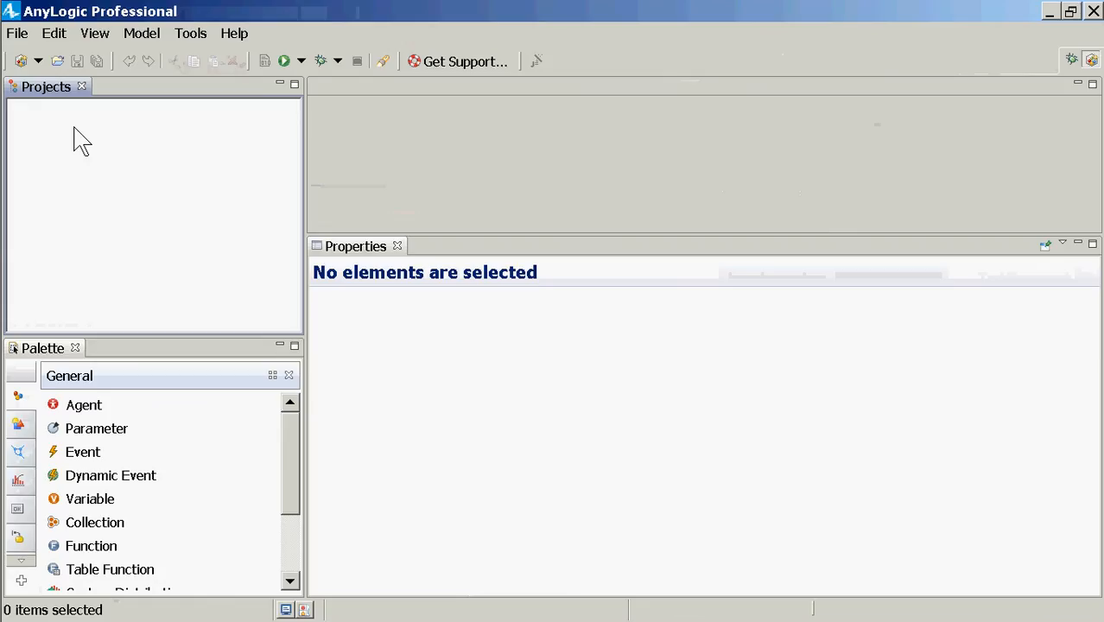
Step: Create a new model named SimpleInteractingWeightAndDiabetesStatechartsSK via File > New > Model
left_click(18, 37)
mouse_move(276, 55)
left_click(352, 59)
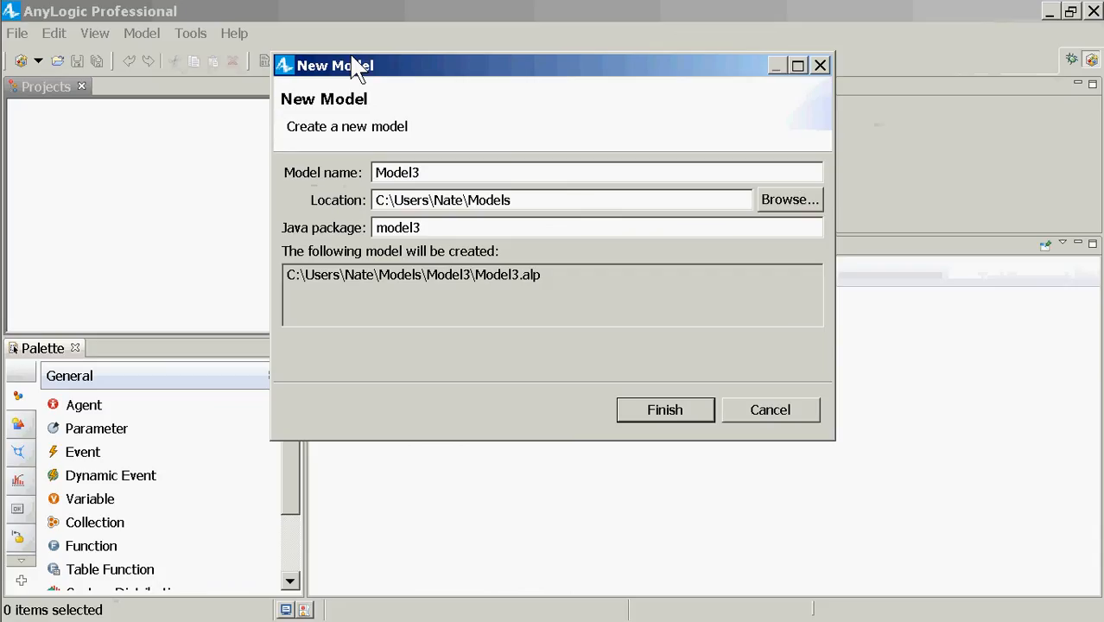
key("ctrl+a")
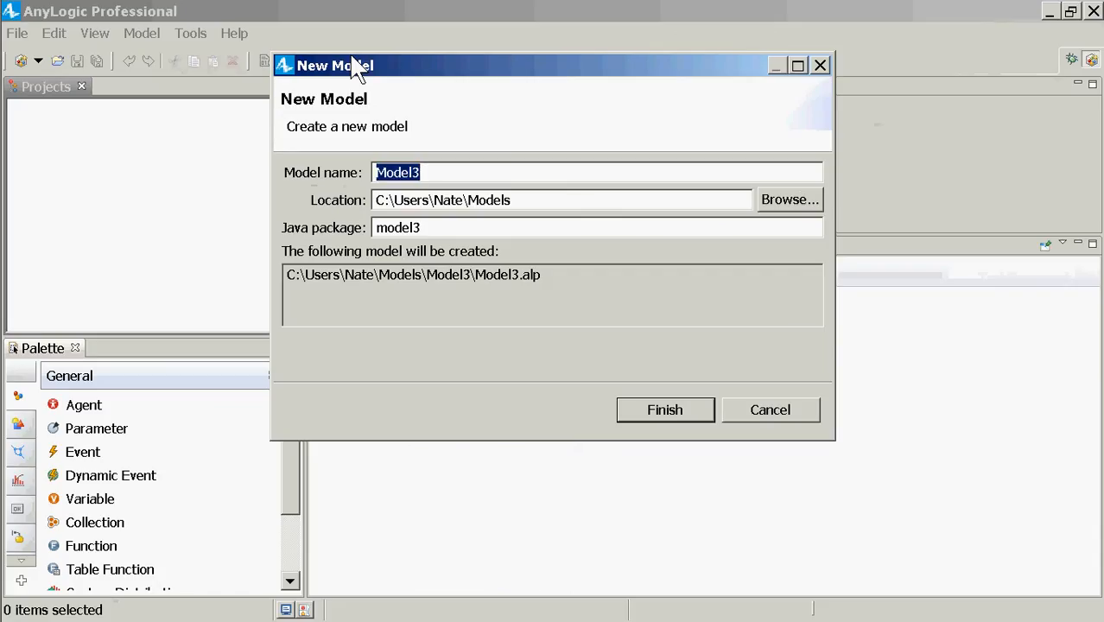
type("SimpleInter")
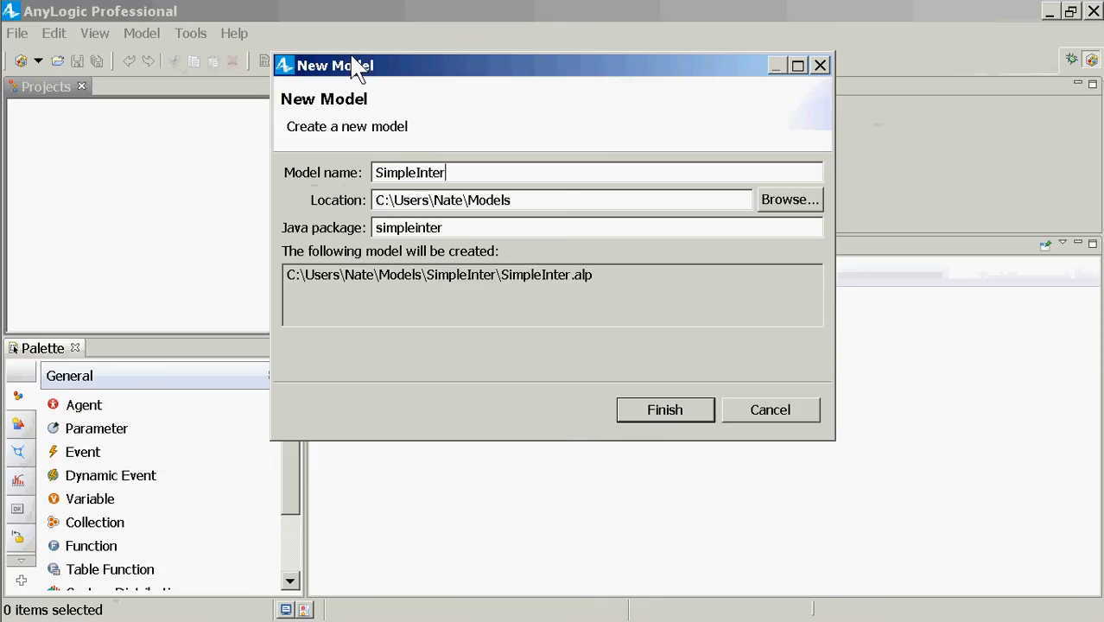
type("actingWei")
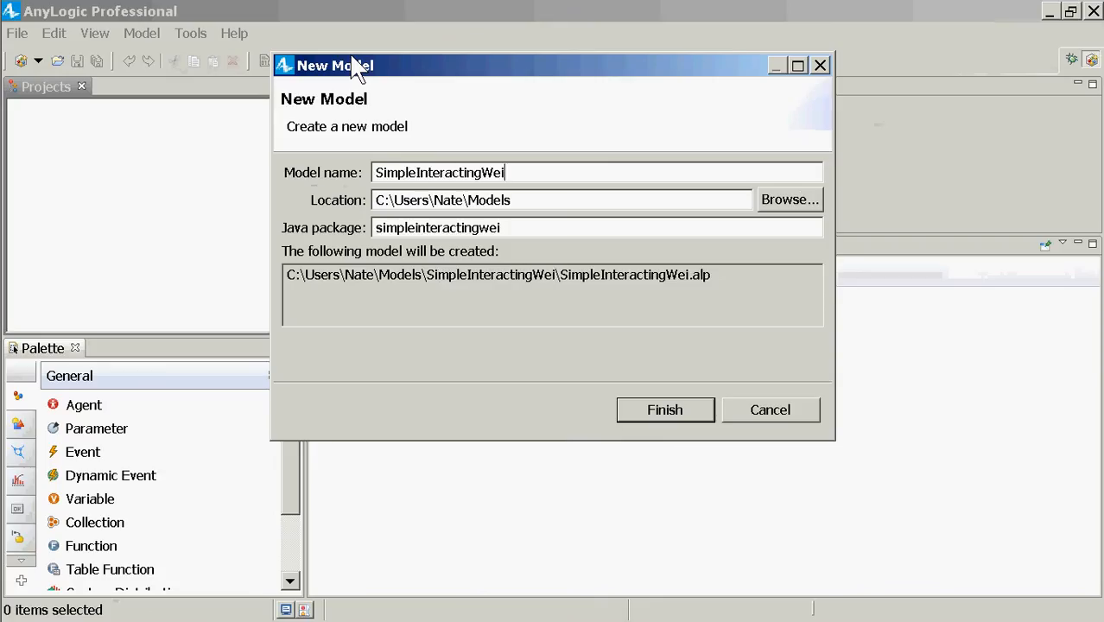
type("ghtAndDiabetes")
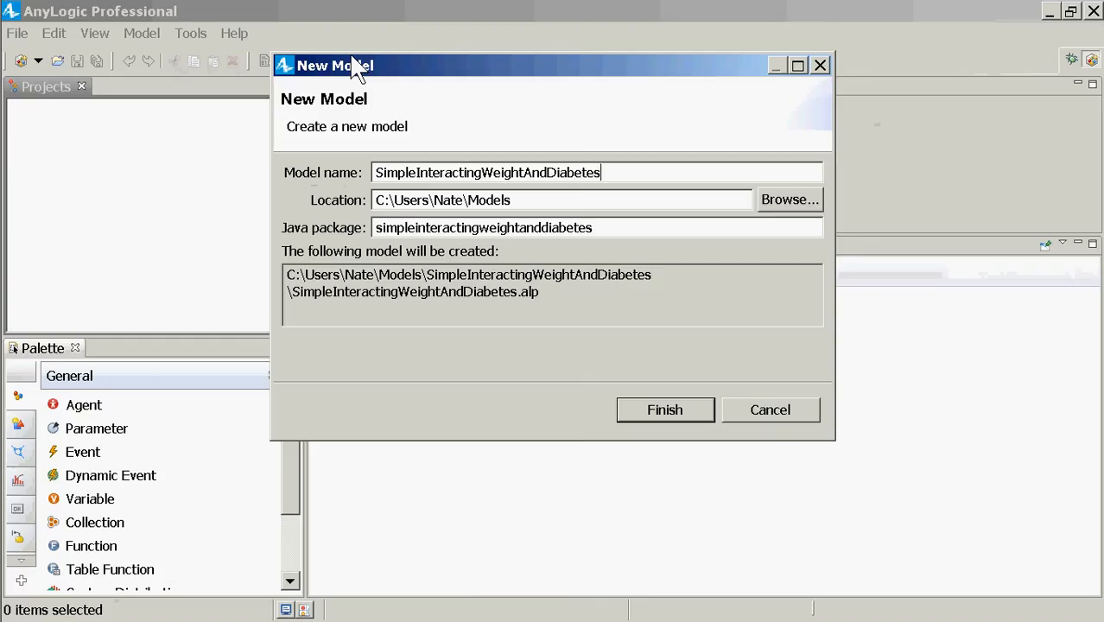
type("Statecharts")
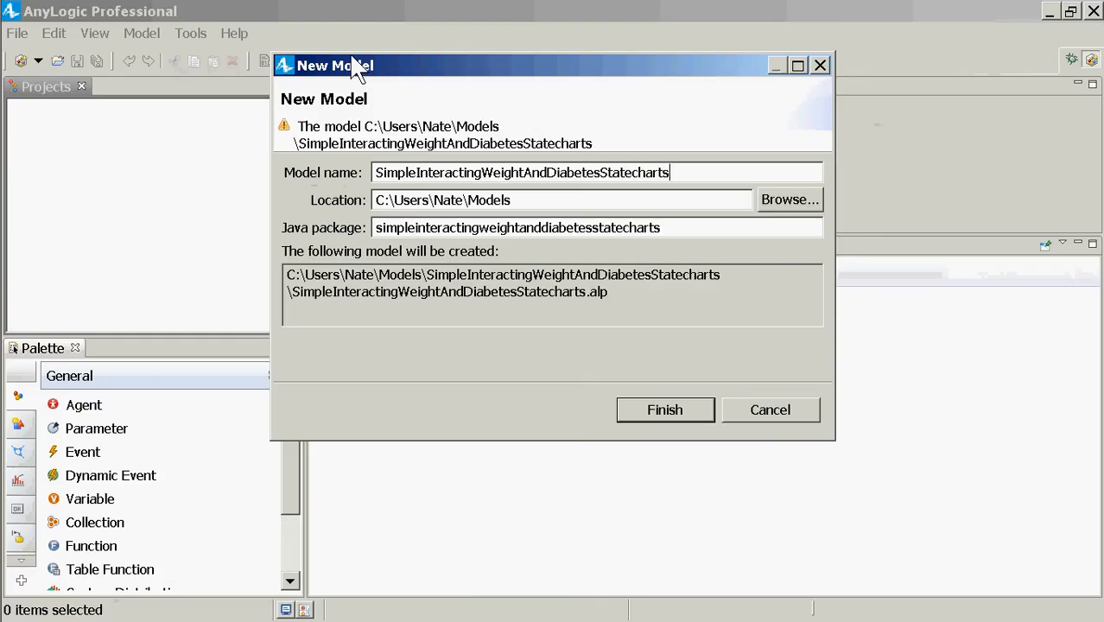
type("SK")
key("Return")
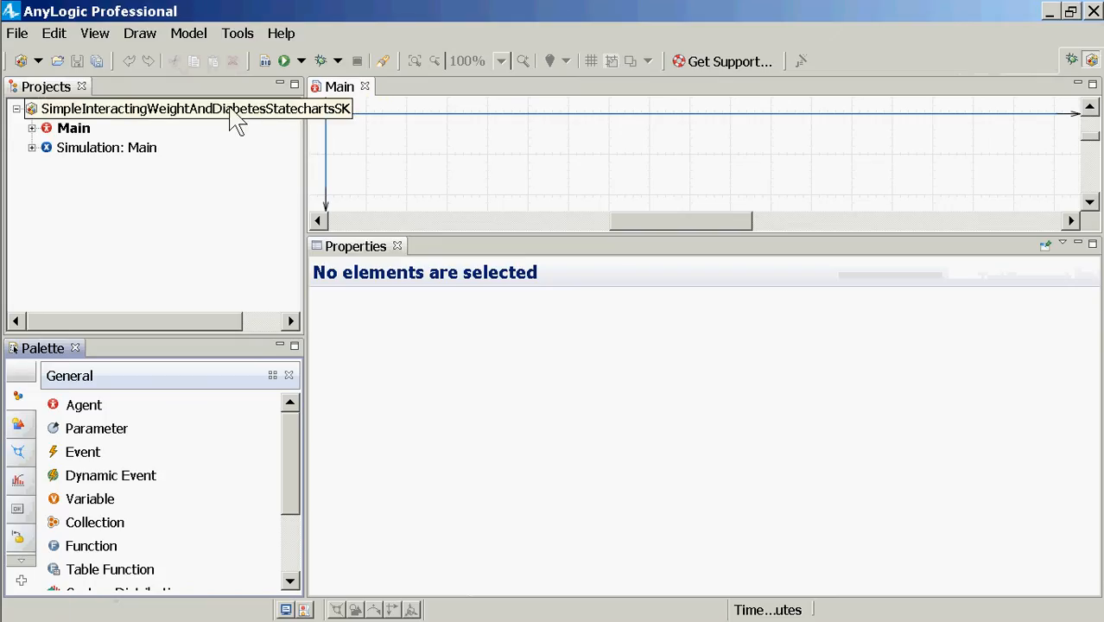
Step: Add a new agent type named Person to the project from the project's context menu
left_click(231, 111)
right_click(233, 114)
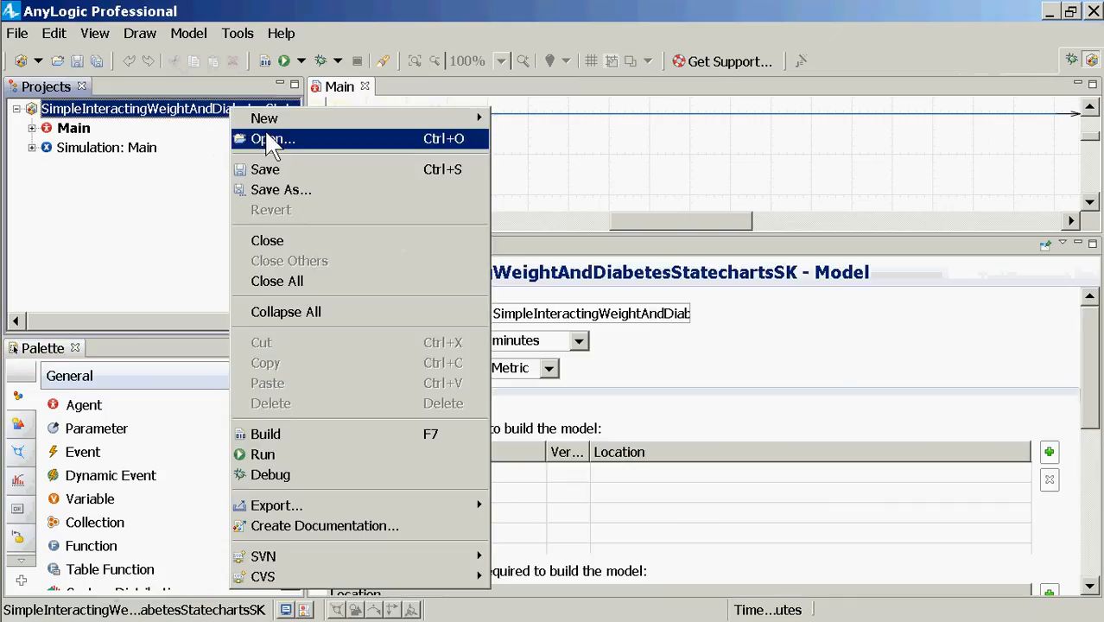
left_click(191, 163)
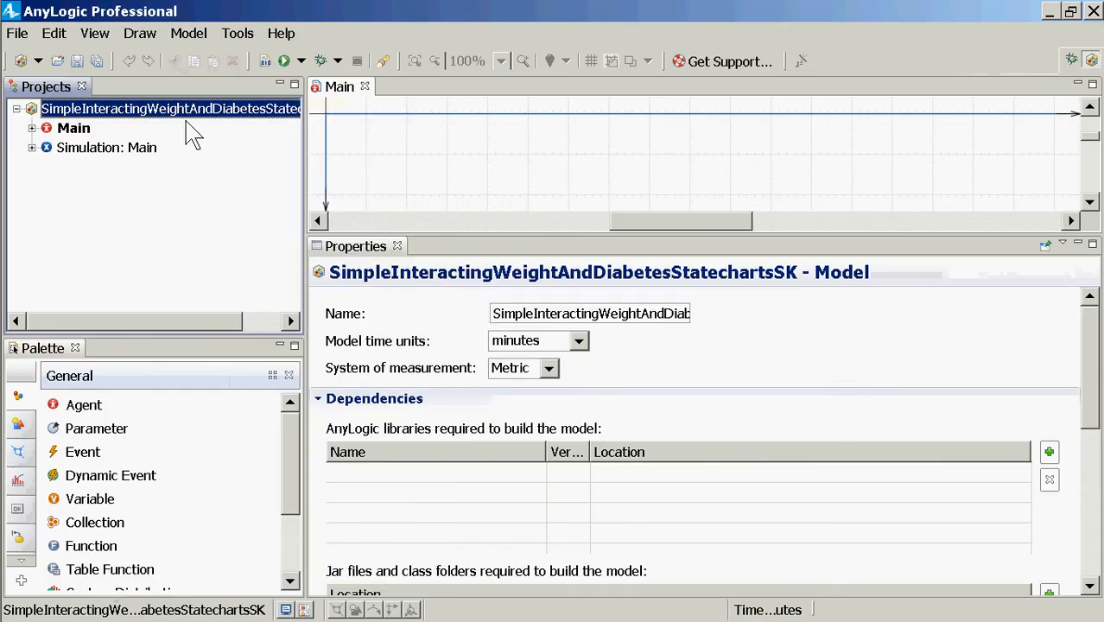
right_click(188, 118)
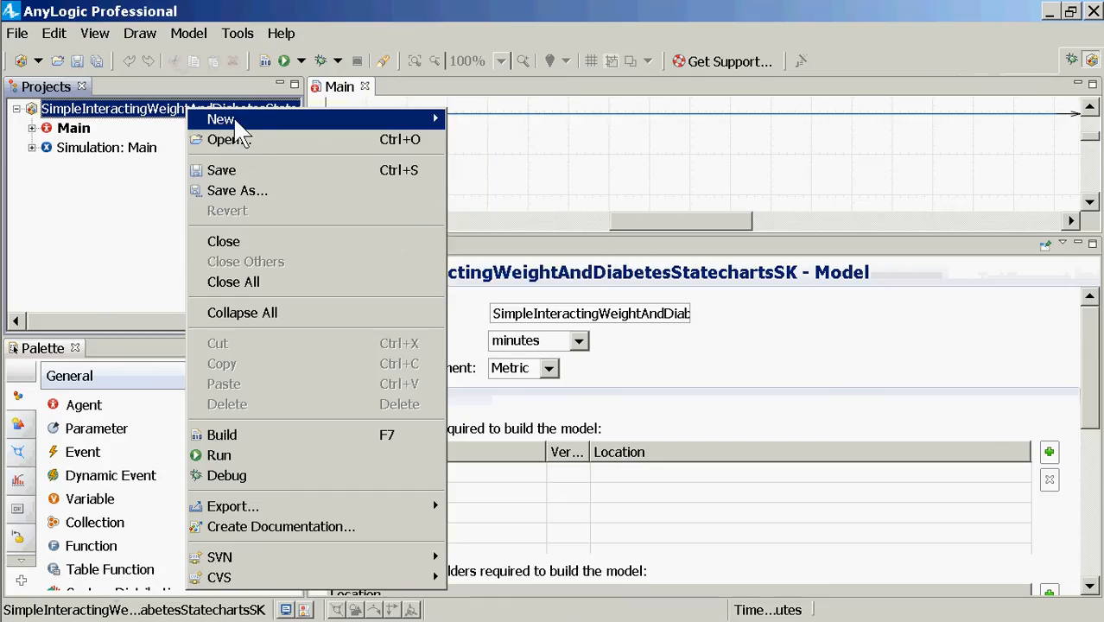
mouse_move(245, 126)
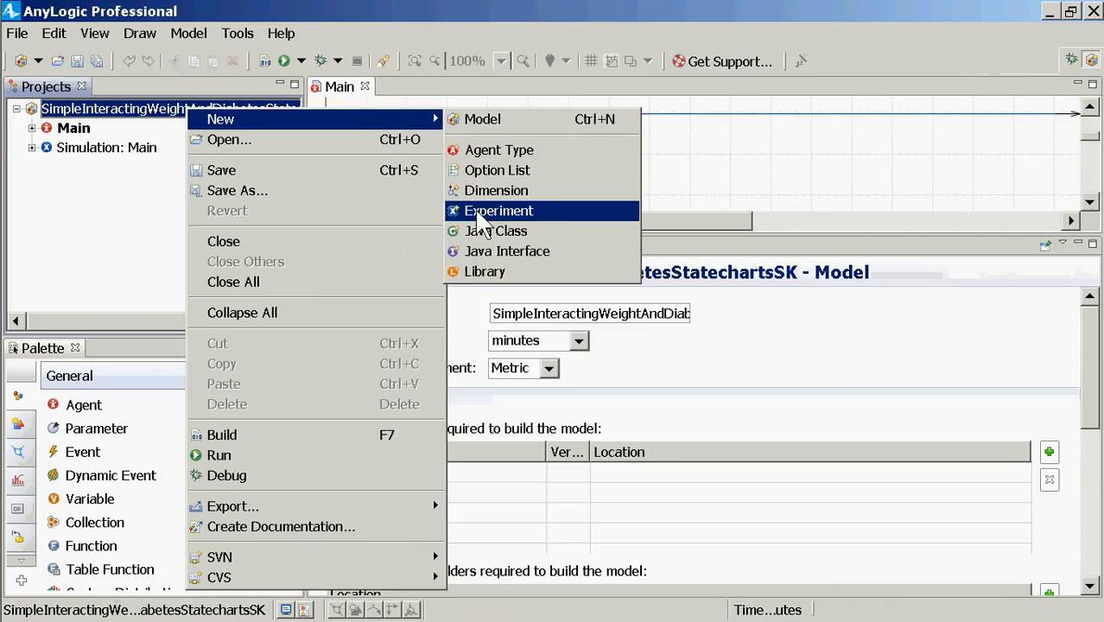
left_click(469, 150)
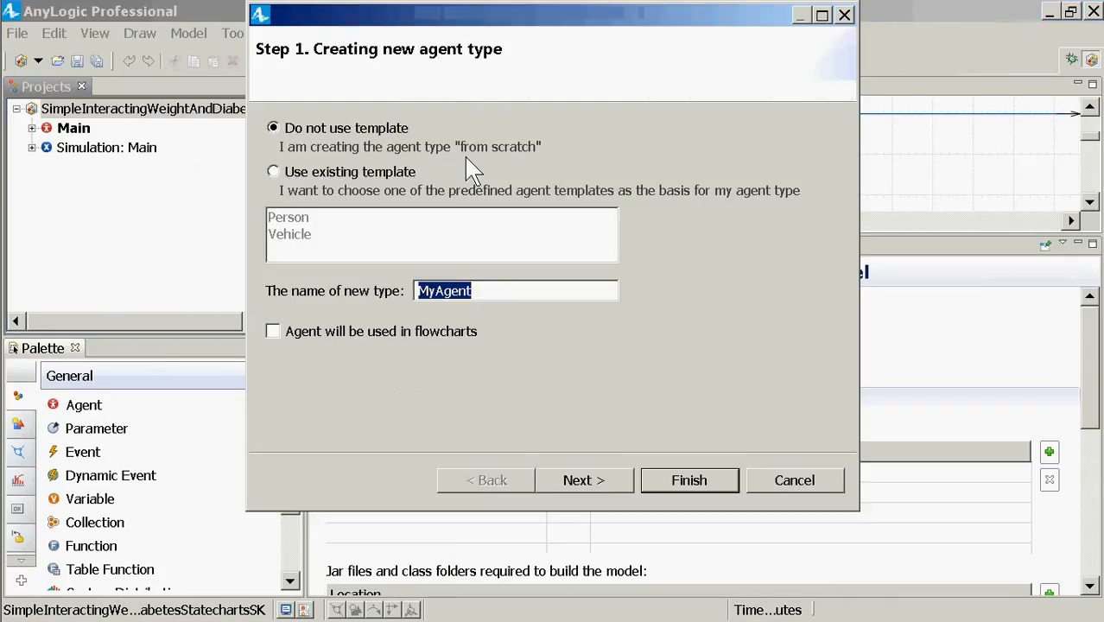
type("Perso")
key("BackSpace")
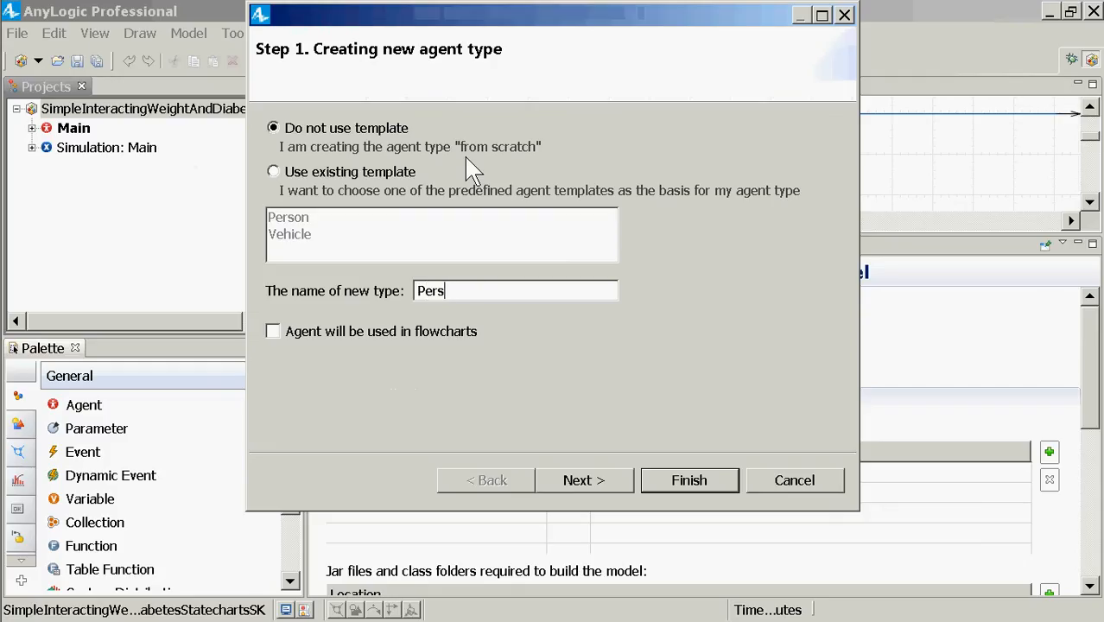
type("on")
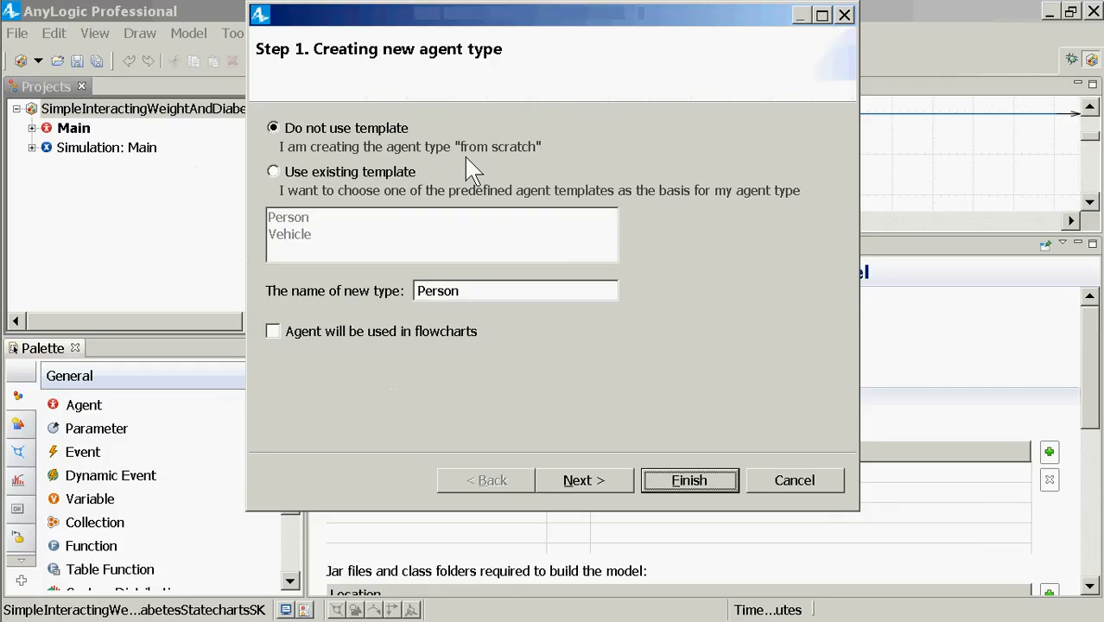
left_click(682, 480)
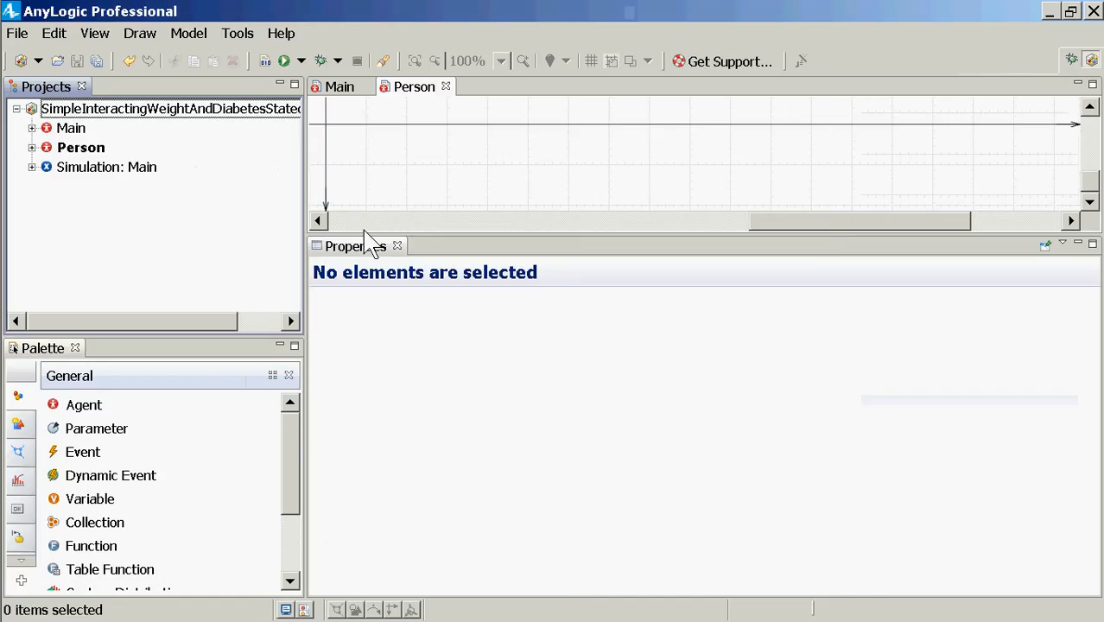
Step: Enlarge the Person diagram area, select Person, and show the Presentation palette shapes
left_click_drag(367, 235, 348, 380)
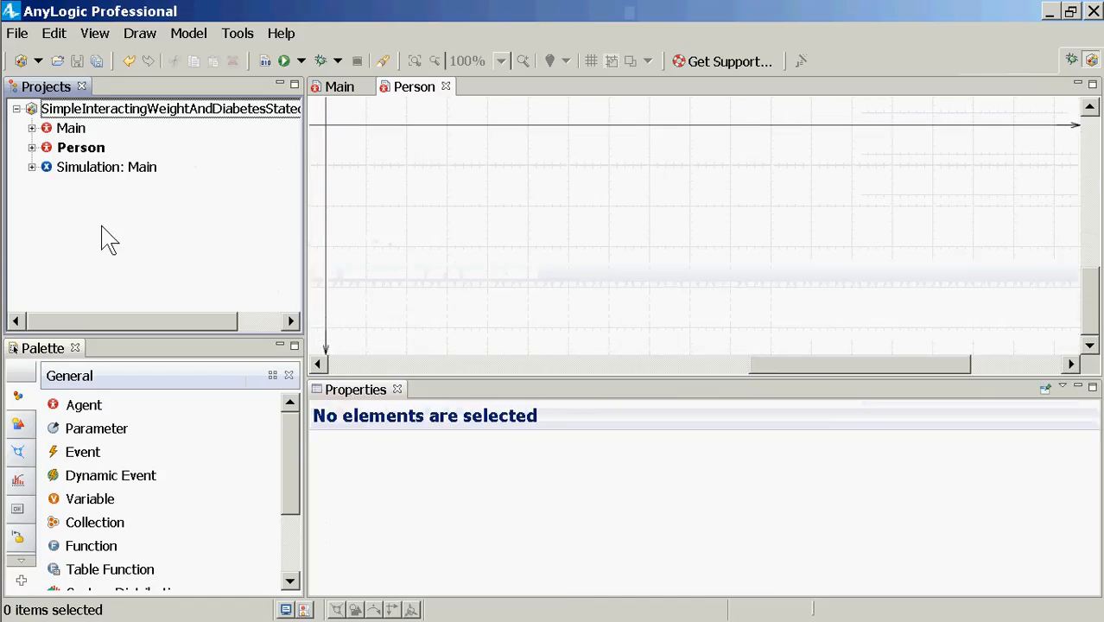
left_click(79, 150)
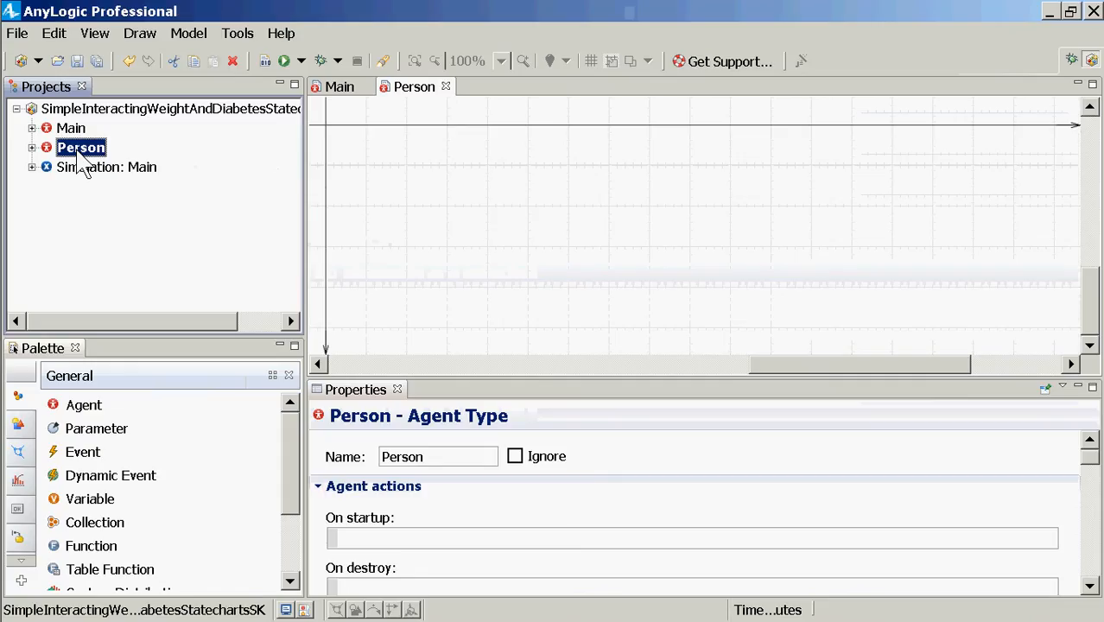
left_click(22, 562)
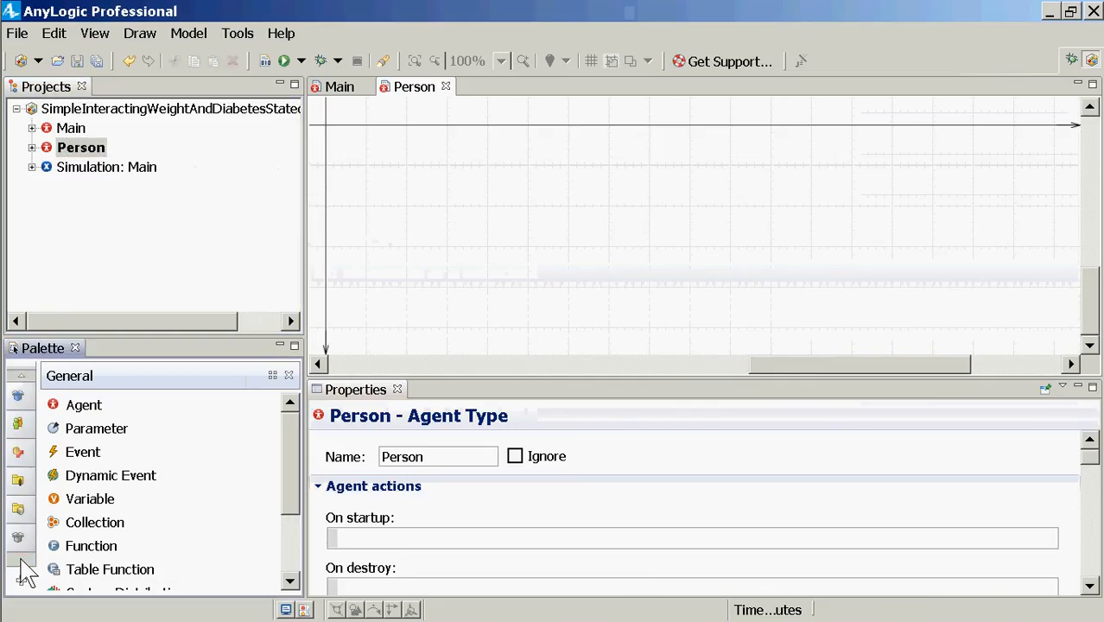
left_click(23, 378)
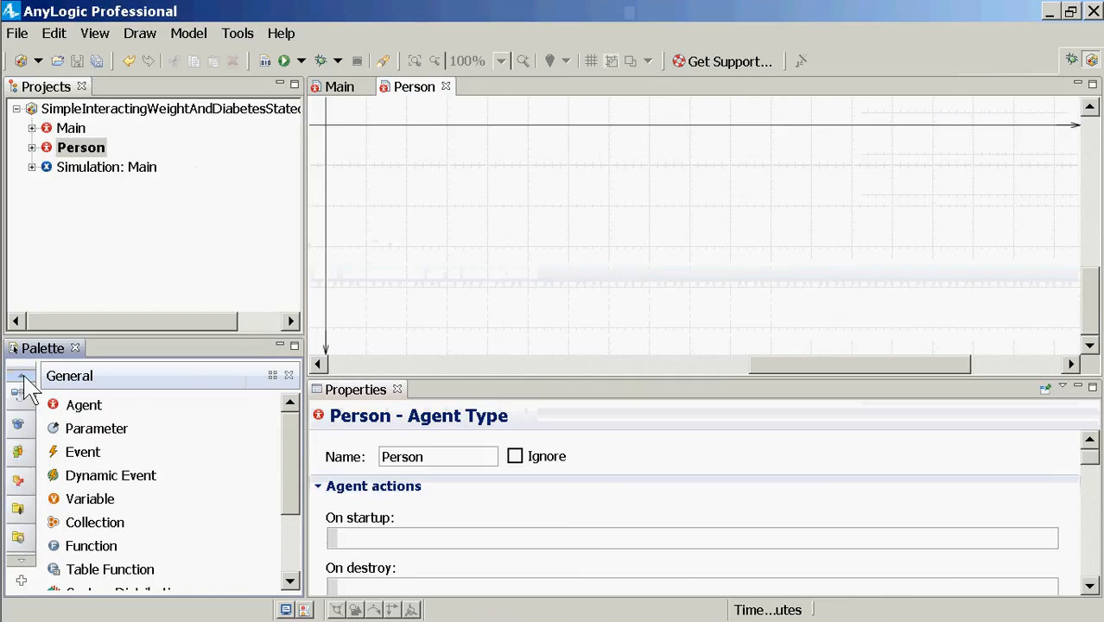
left_click(24, 378)
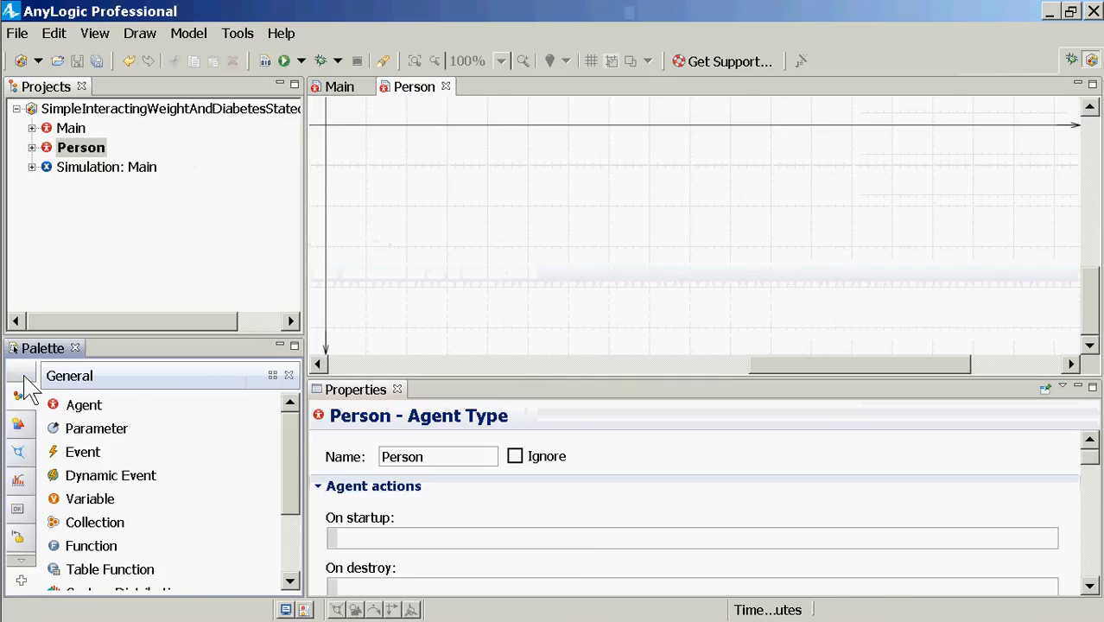
left_click(20, 425)
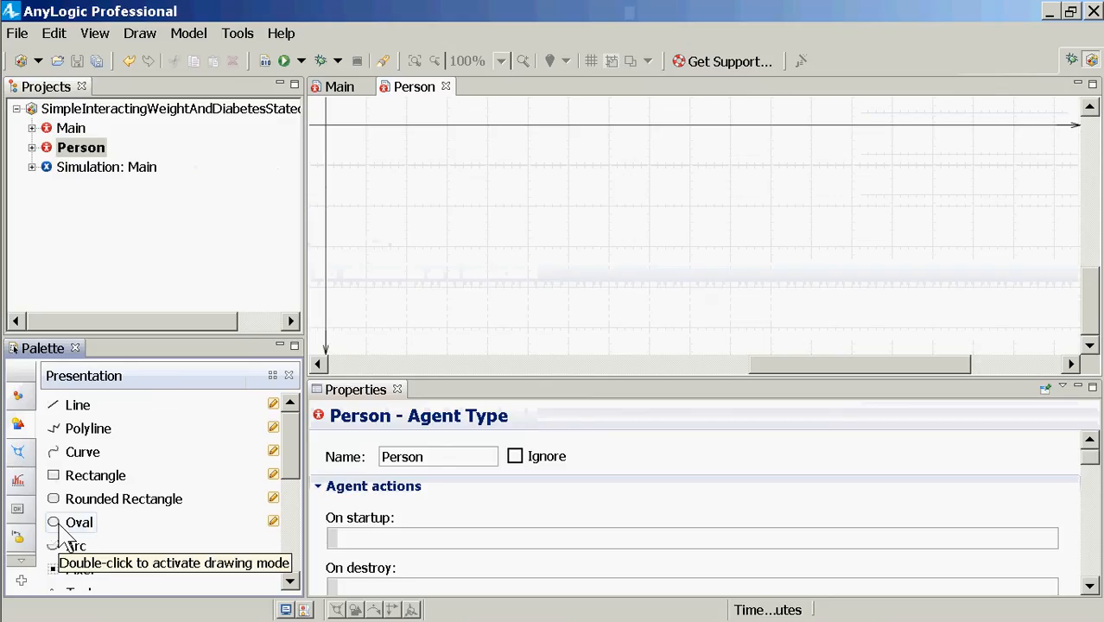
Step: Place an oval on the Person diagram, shrinking it to a tiny circle marker at the origin
left_click_drag(59, 528, 328, 126)
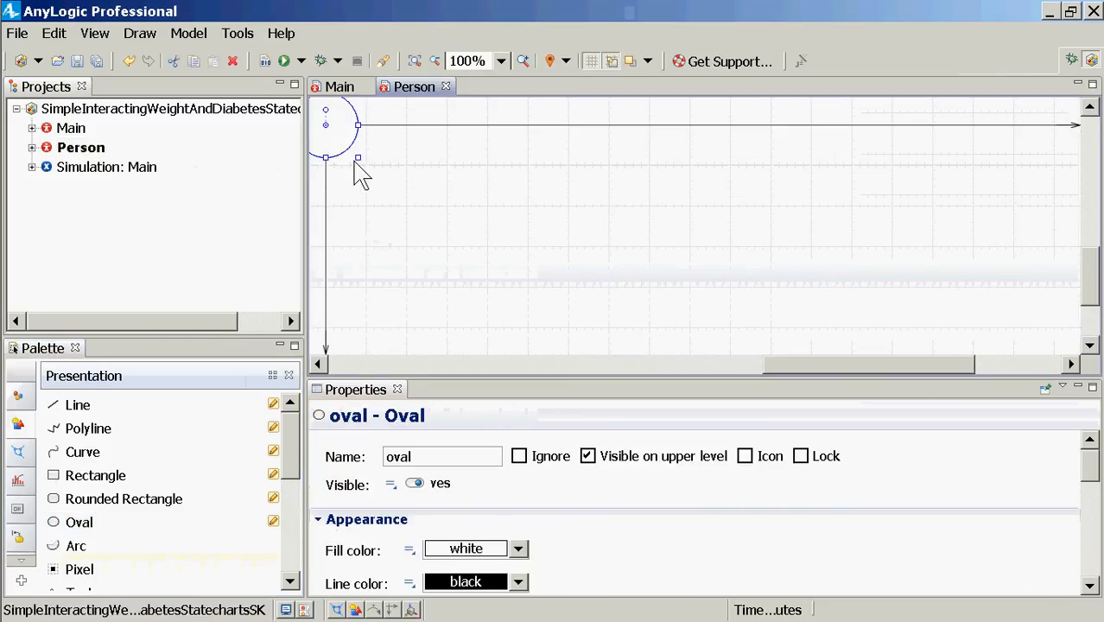
left_click_drag(357, 159, 318, 129)
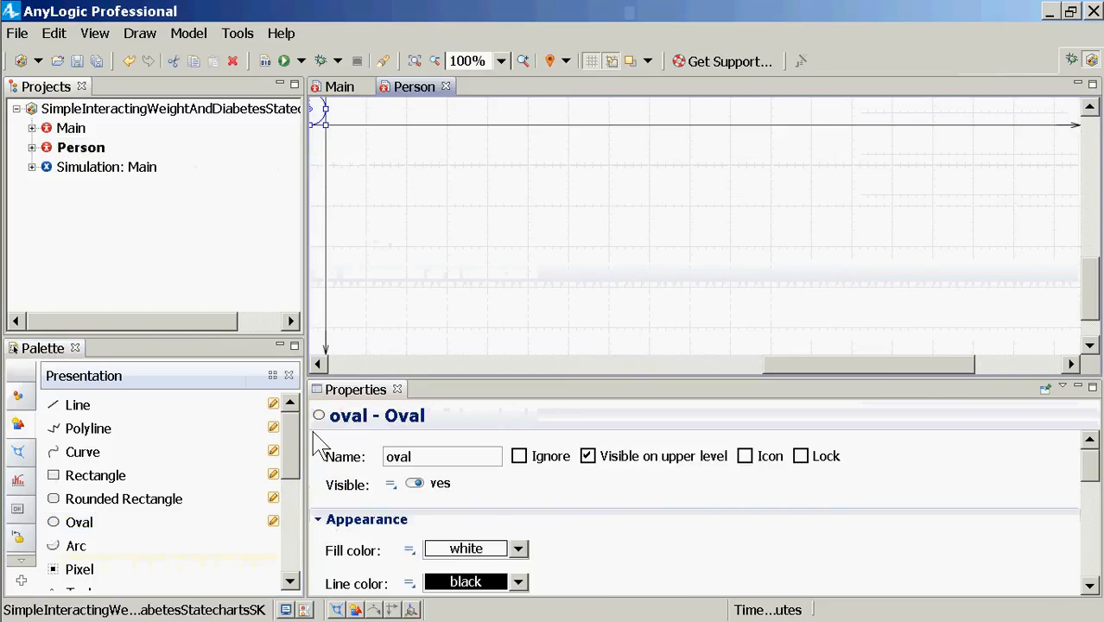
left_click(321, 364)
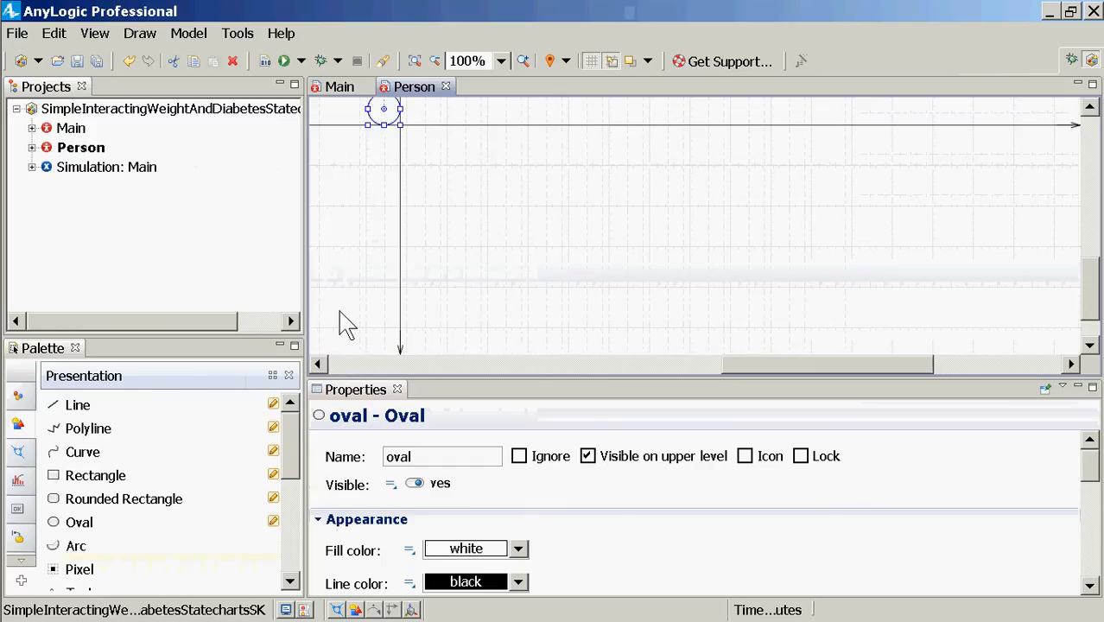
scroll(367, 251, "up", 1)
mouse_move(400, 193)
left_mouse_down()
mouse_move(375, 180)
mouse_move(382, 190)
mouse_move(377, 169)
mouse_move(401, 193)
left_mouse_up()
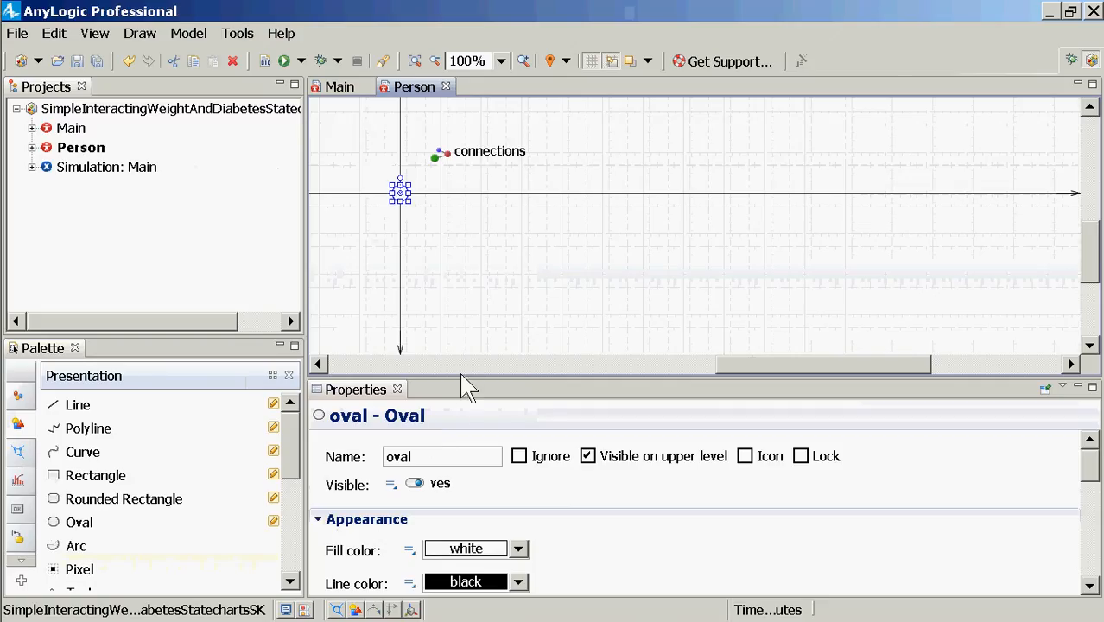
left_click_drag(461, 380, 436, 261)
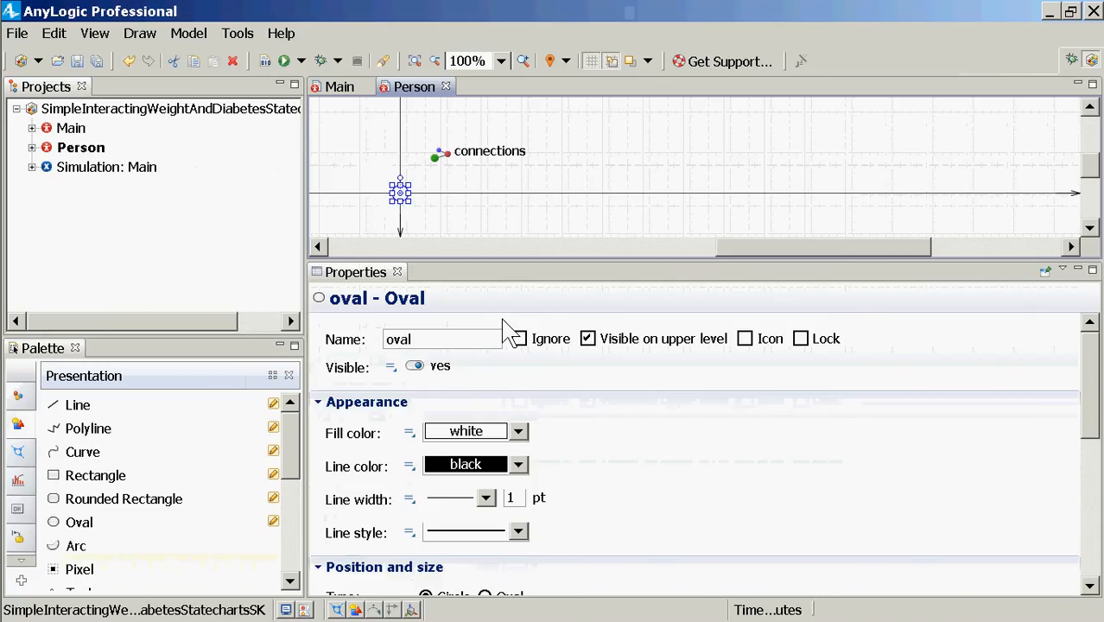
Step: Drop a Person agent onto the Main diagram and name it population
left_click(73, 130)
double_click(76, 132)
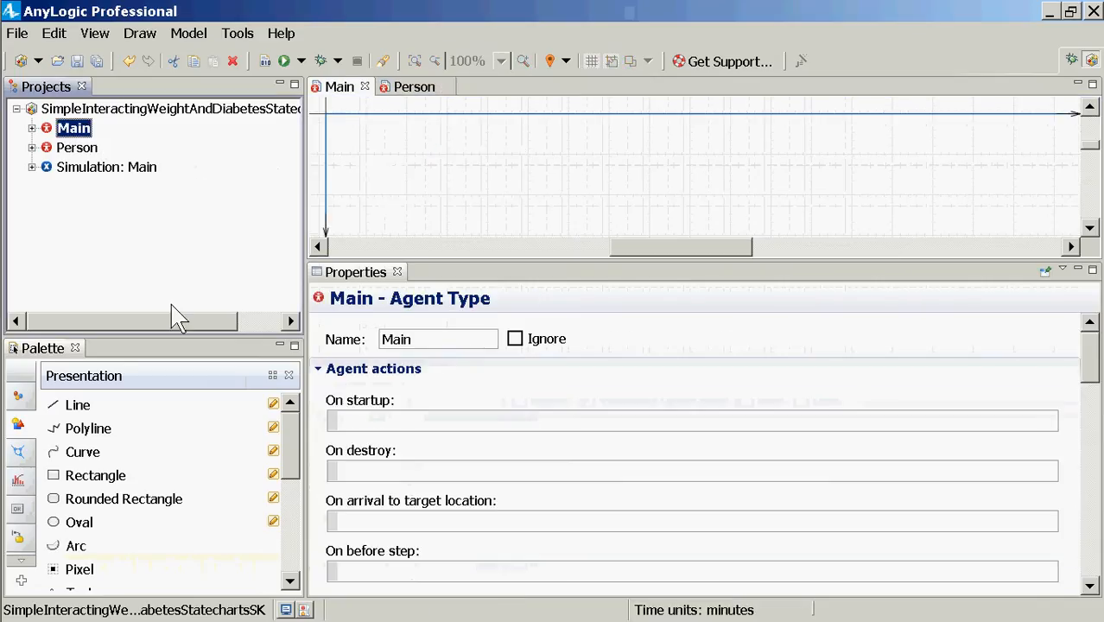
left_click_drag(62, 147, 406, 154)
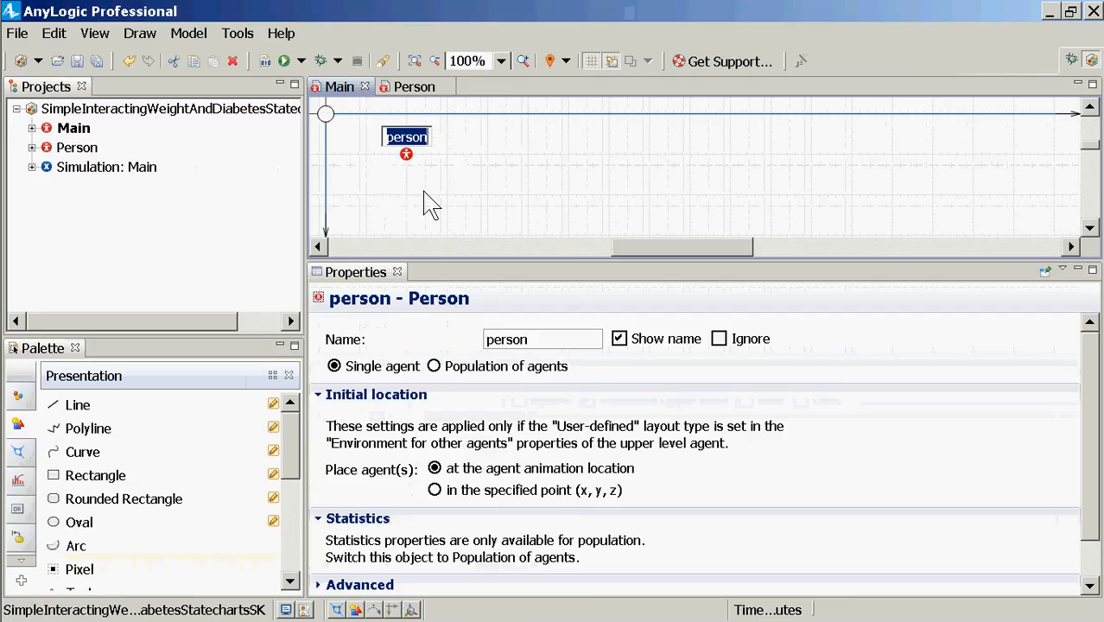
type("population")
key("Return")
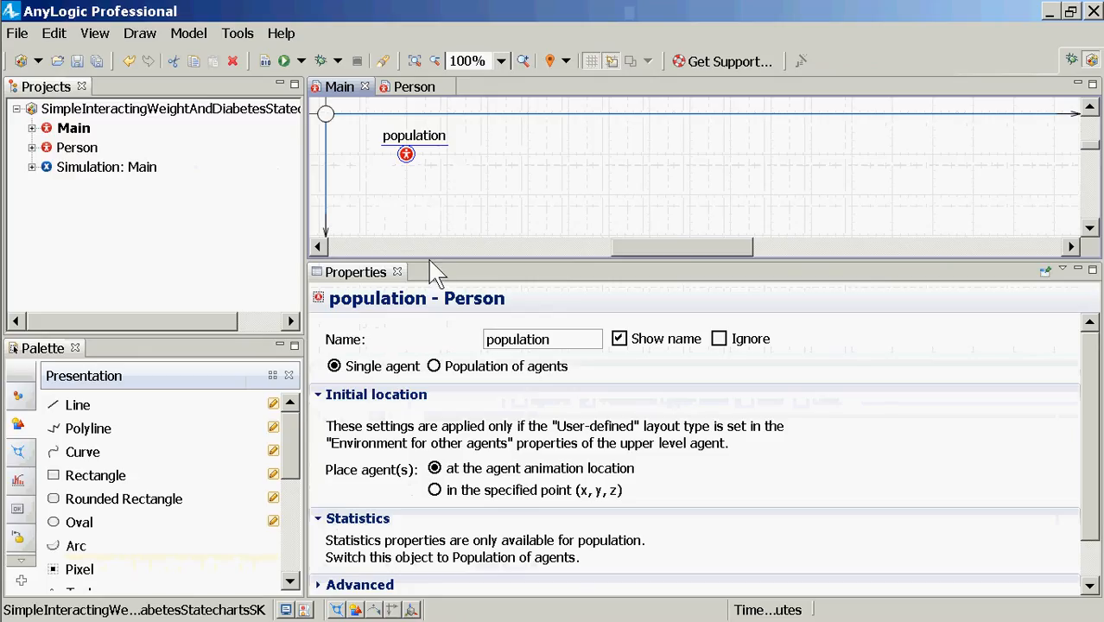
Step: Make population a population of agents with 100 initial agents, then build the model
left_click(433, 366)
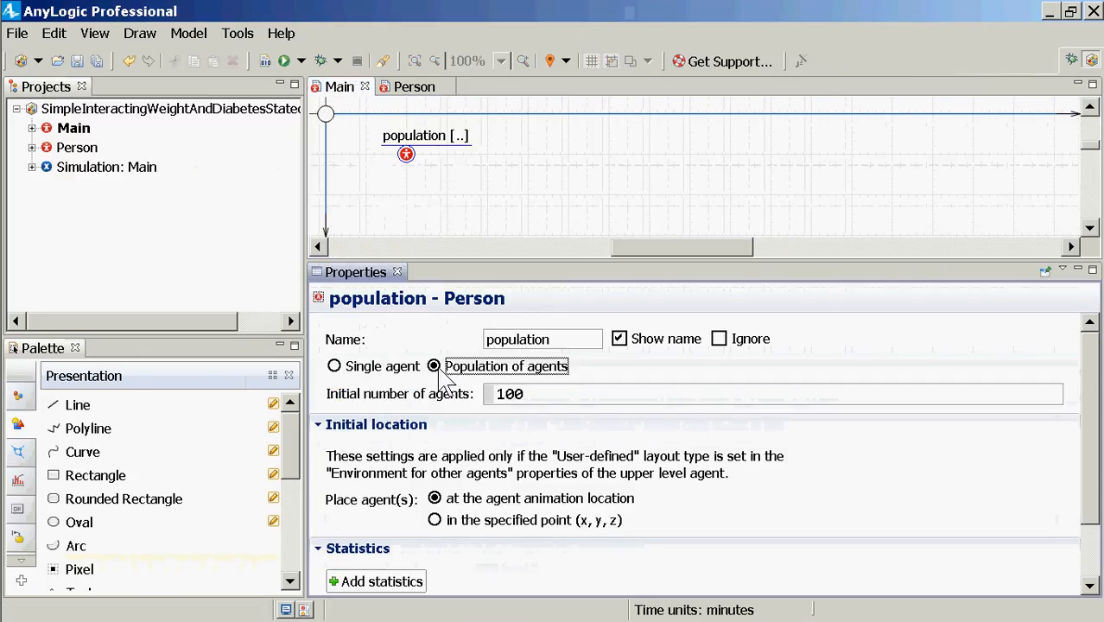
left_click(535, 396)
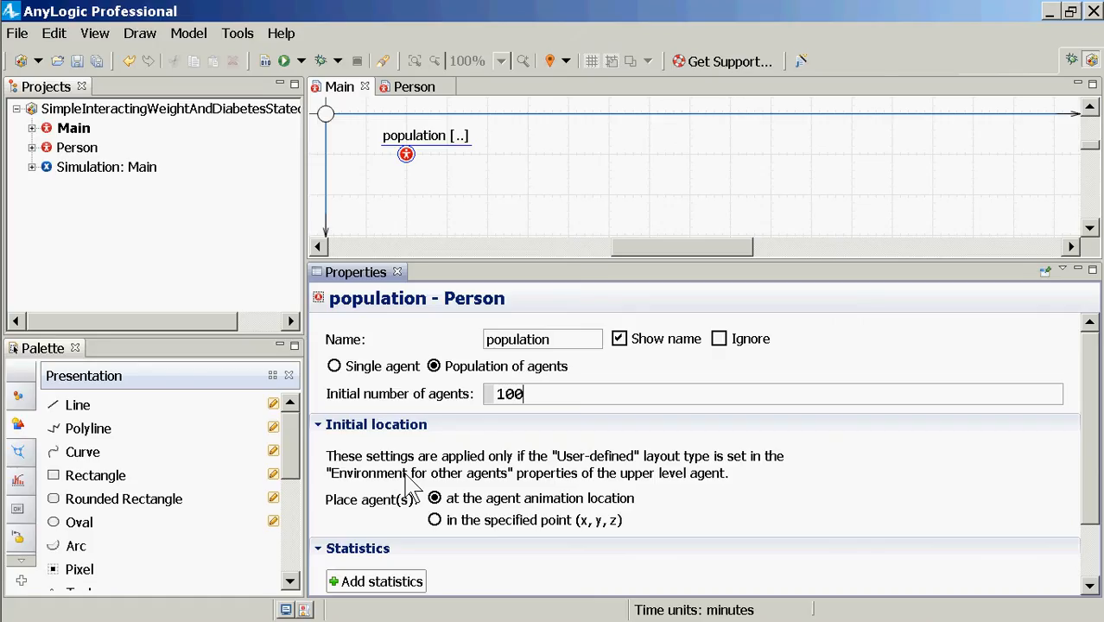
left_click(265, 62)
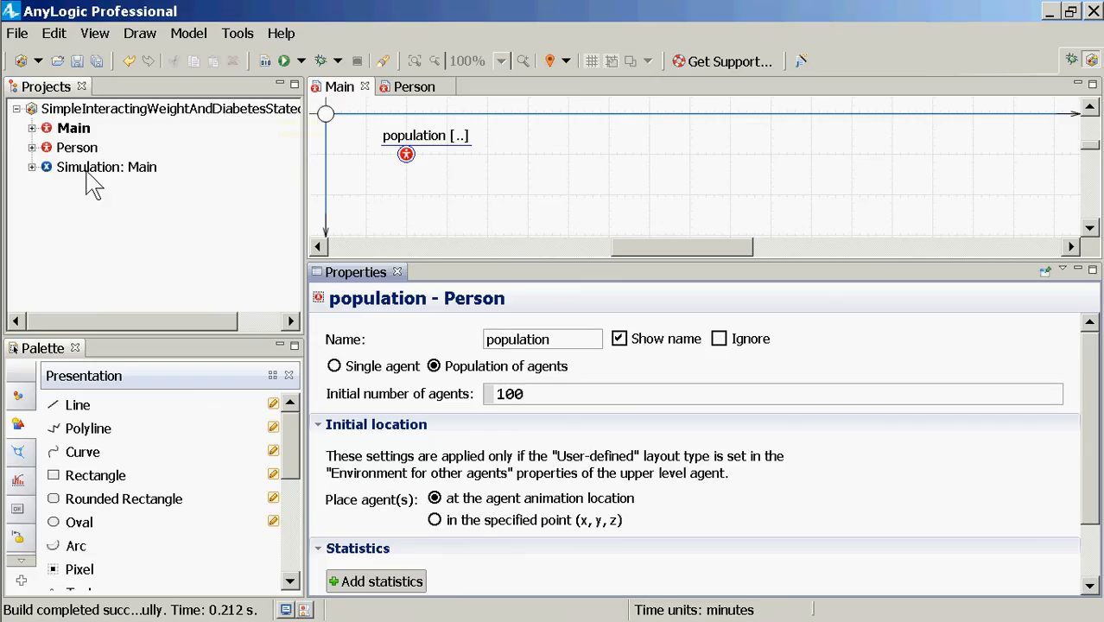
right_click(86, 172)
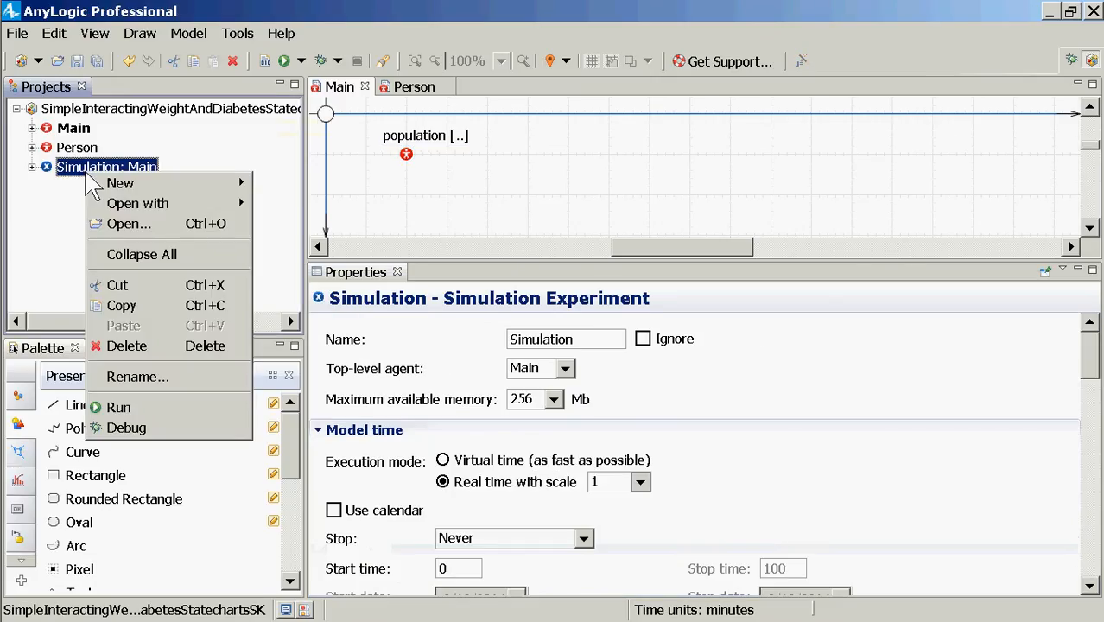
left_click(193, 406)
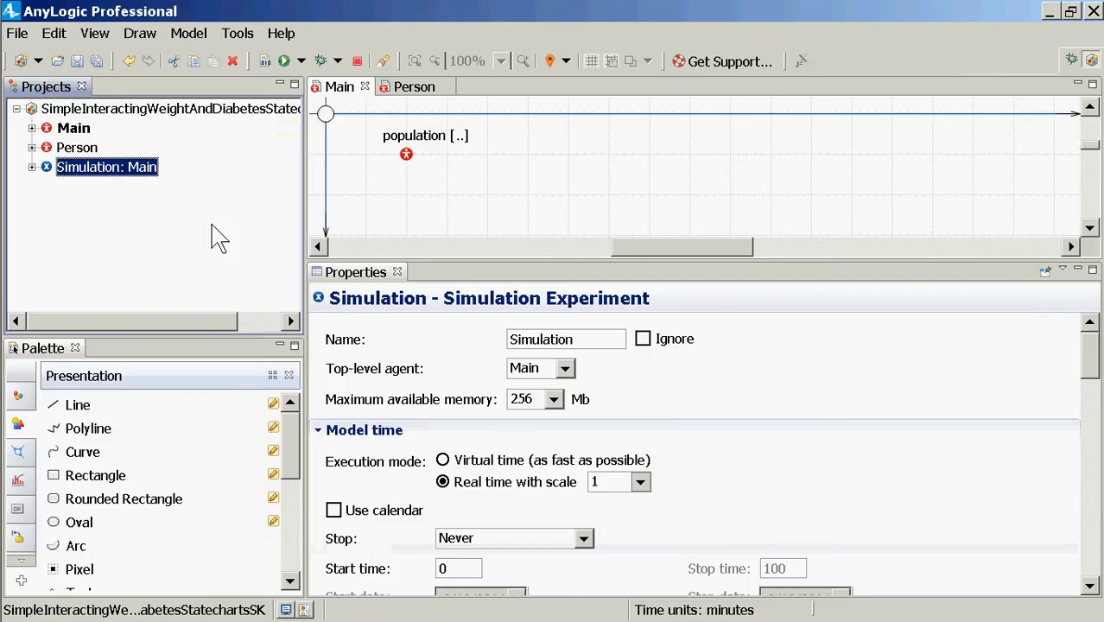
left_click(104, 134)
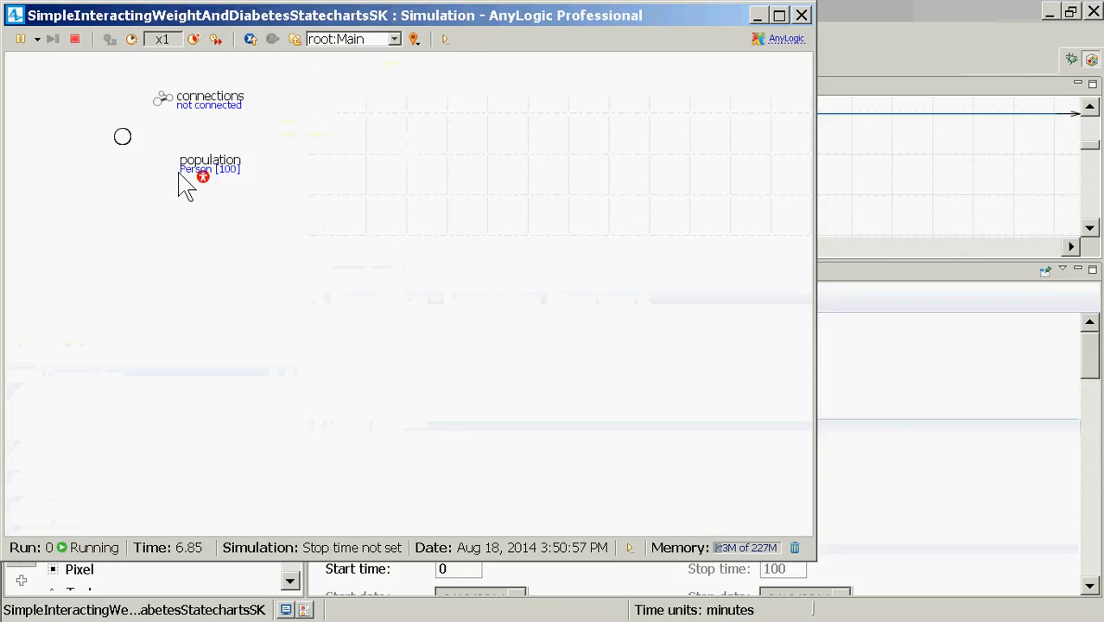
left_click(325, 40)
left_click(345, 73)
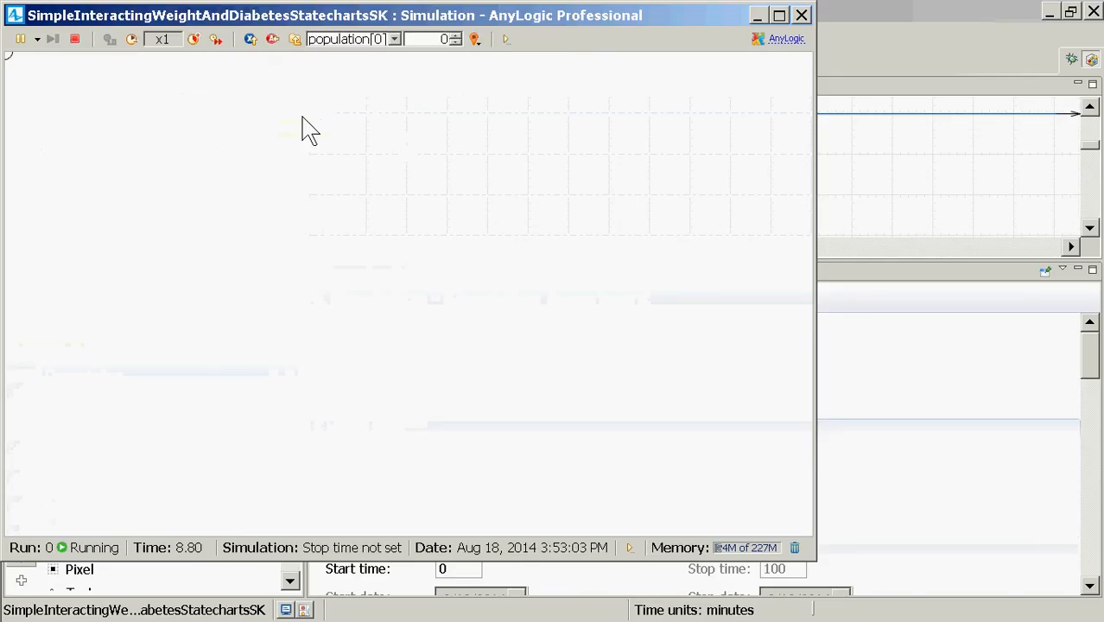
left_click(294, 40)
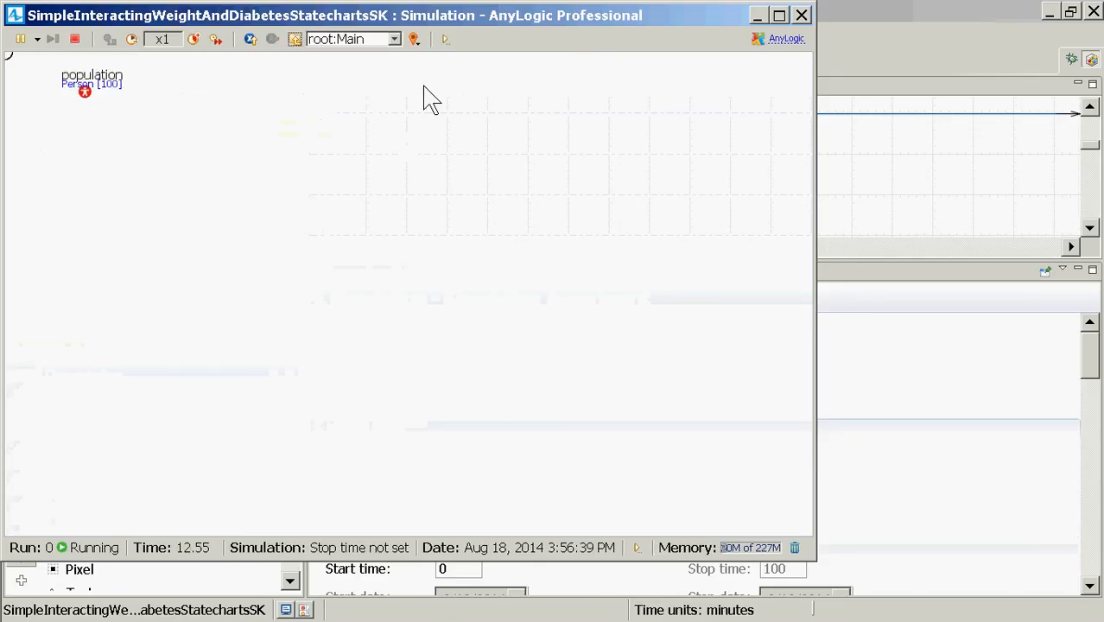
left_click(802, 14)
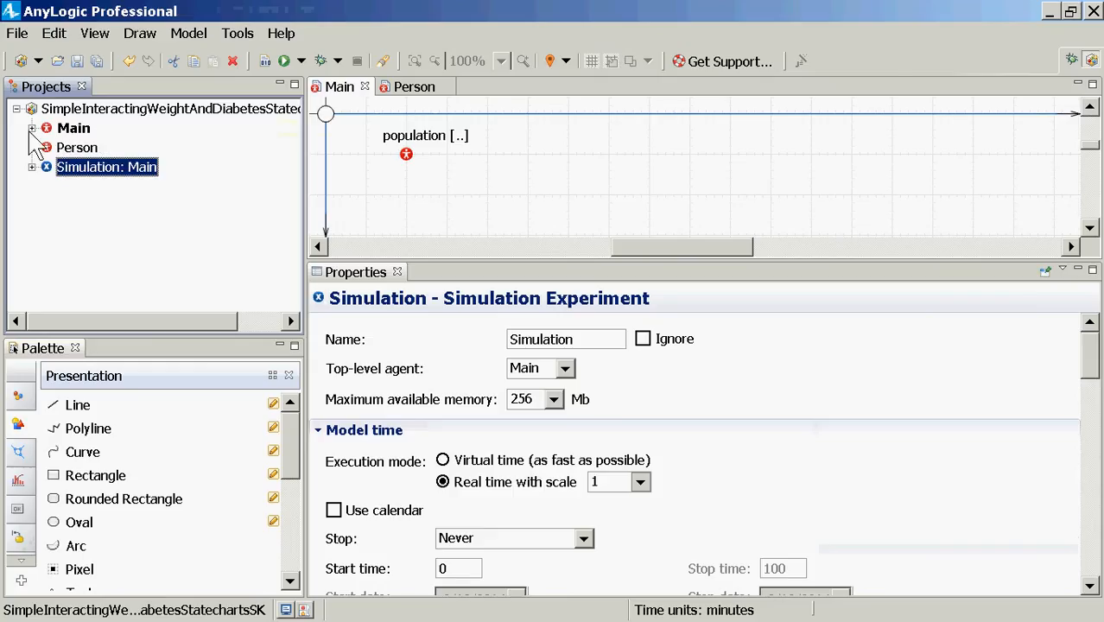
left_click(73, 129)
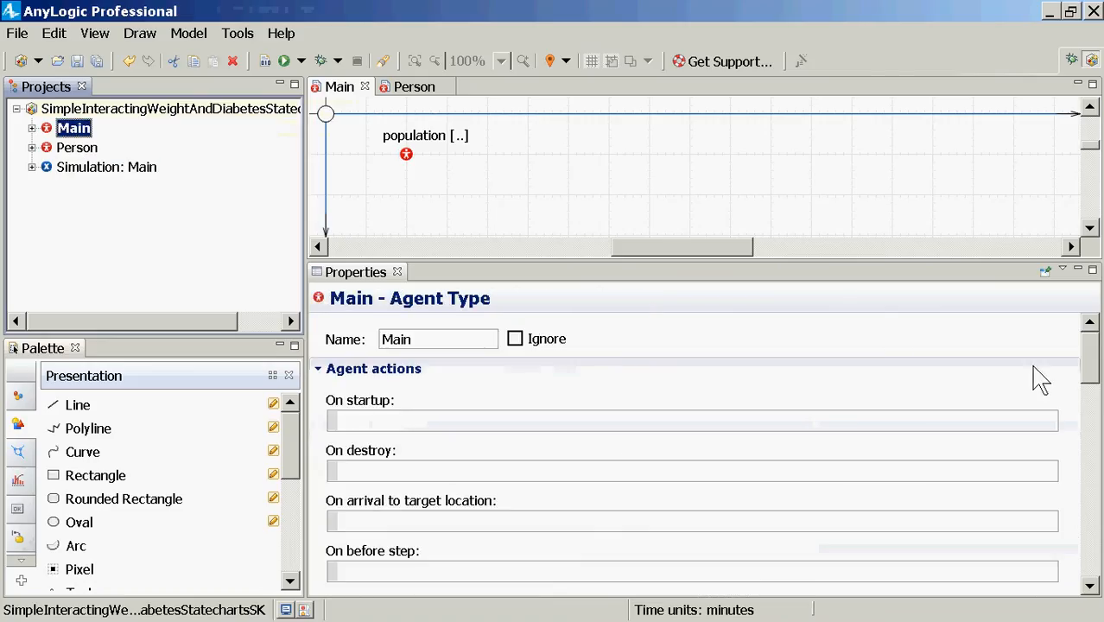
Step: Set the Main agent's layout type to Random
left_click(1094, 363)
left_click_drag(1094, 363, 1094, 496)
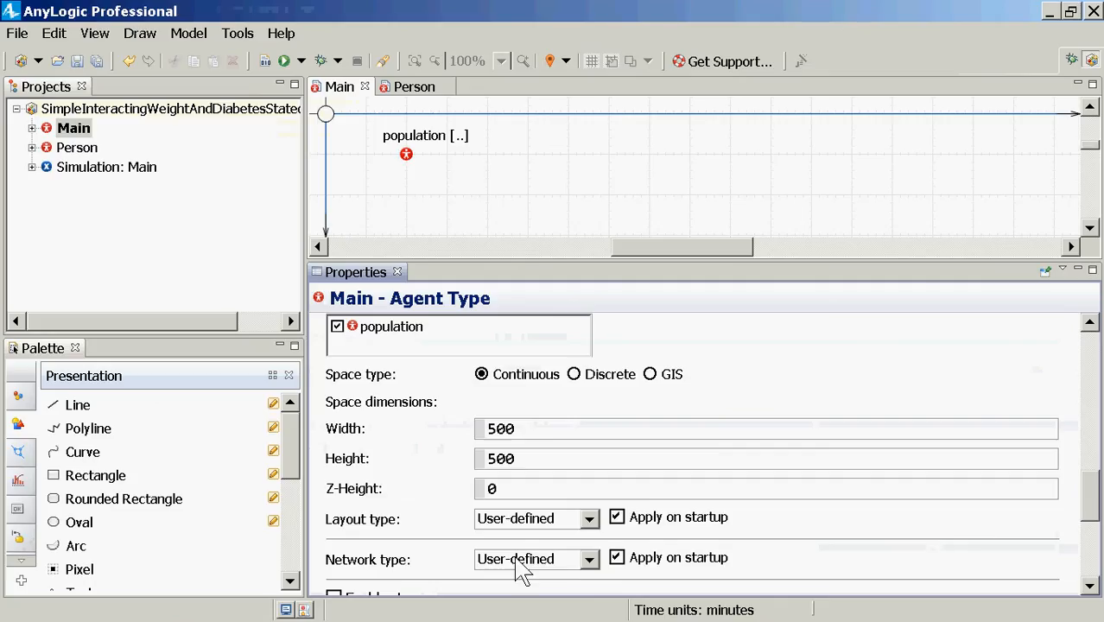
left_click(589, 518)
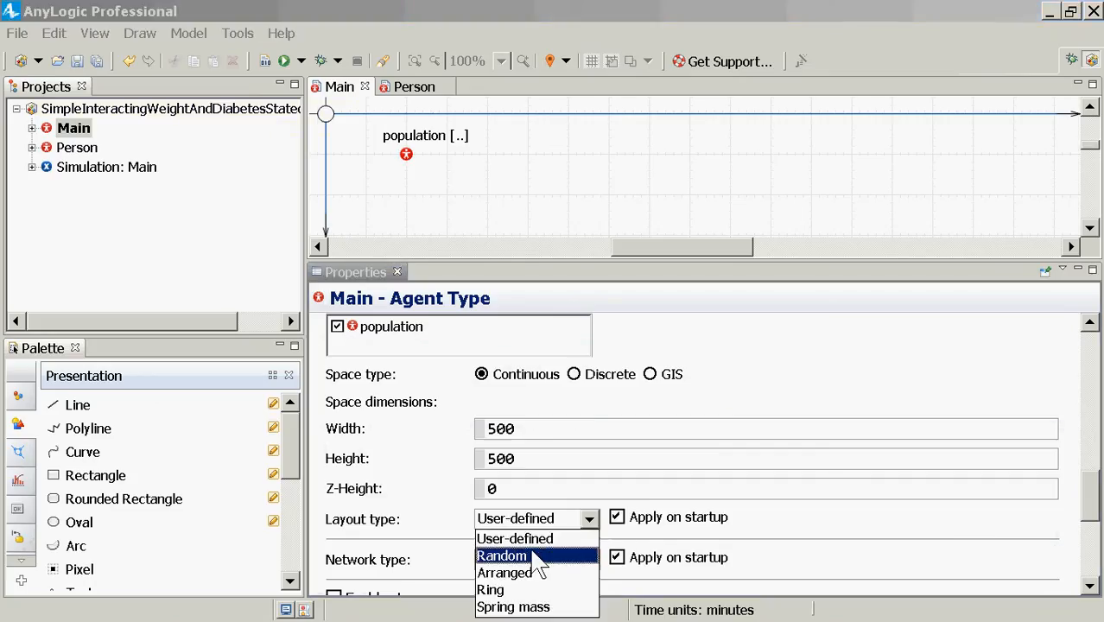
left_click(531, 555)
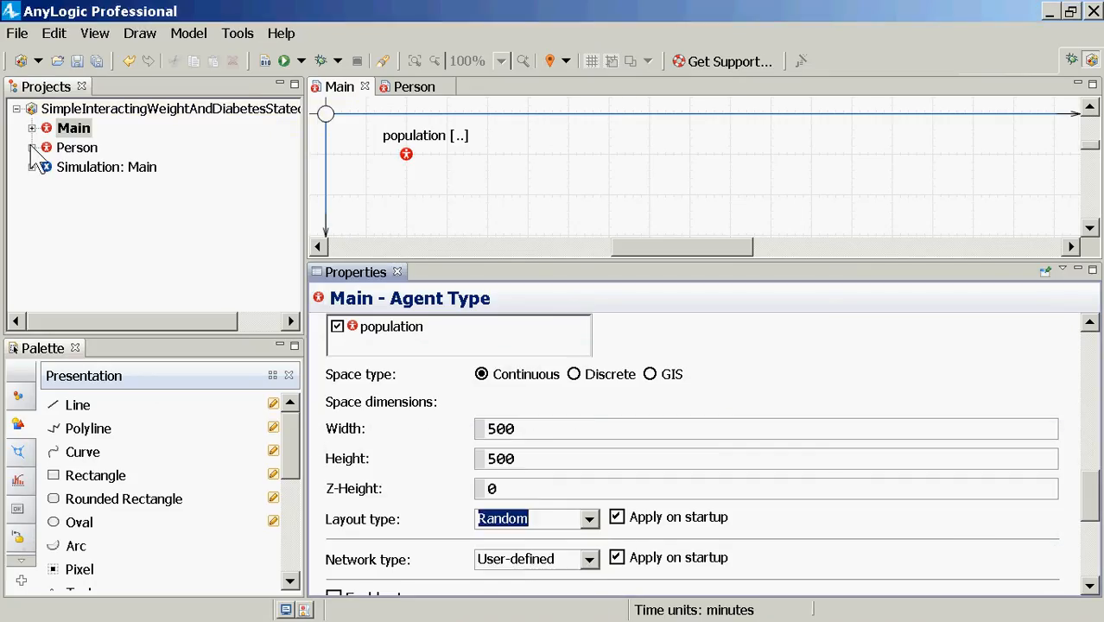
Step: Save the model and run the Simulation: Main experiment
key("ctrl+s")
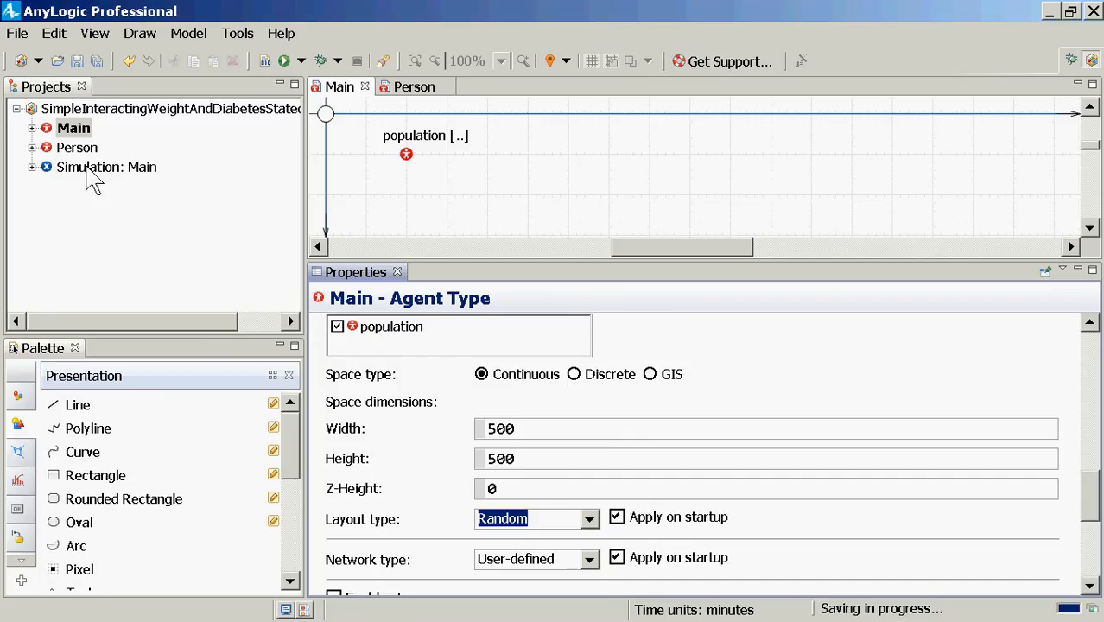
right_click(89, 168)
left_click(145, 404)
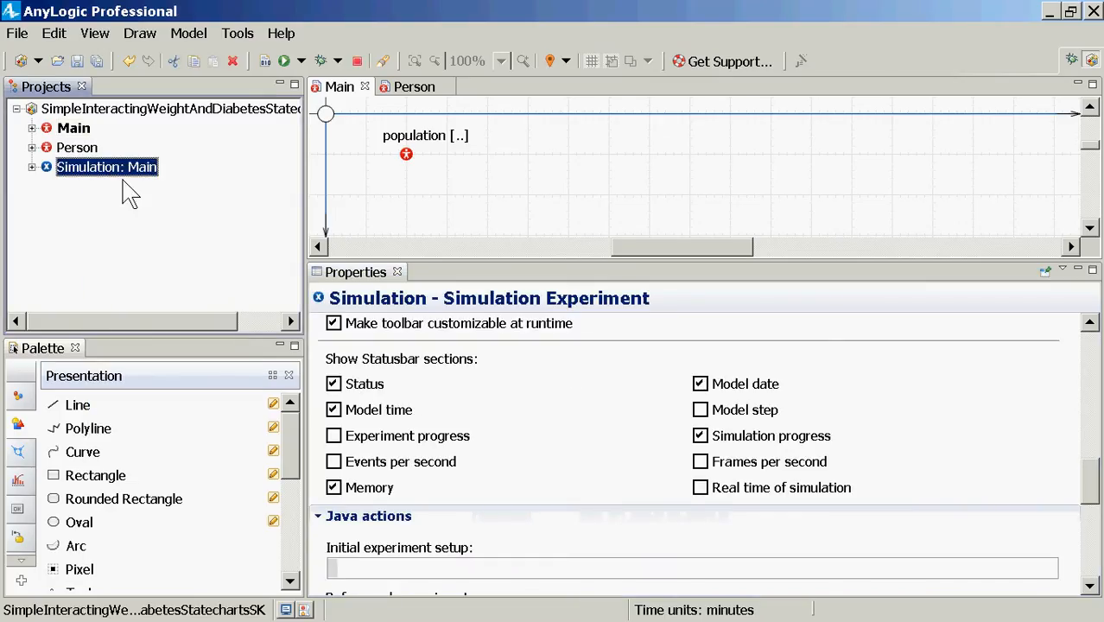
left_click(89, 144)
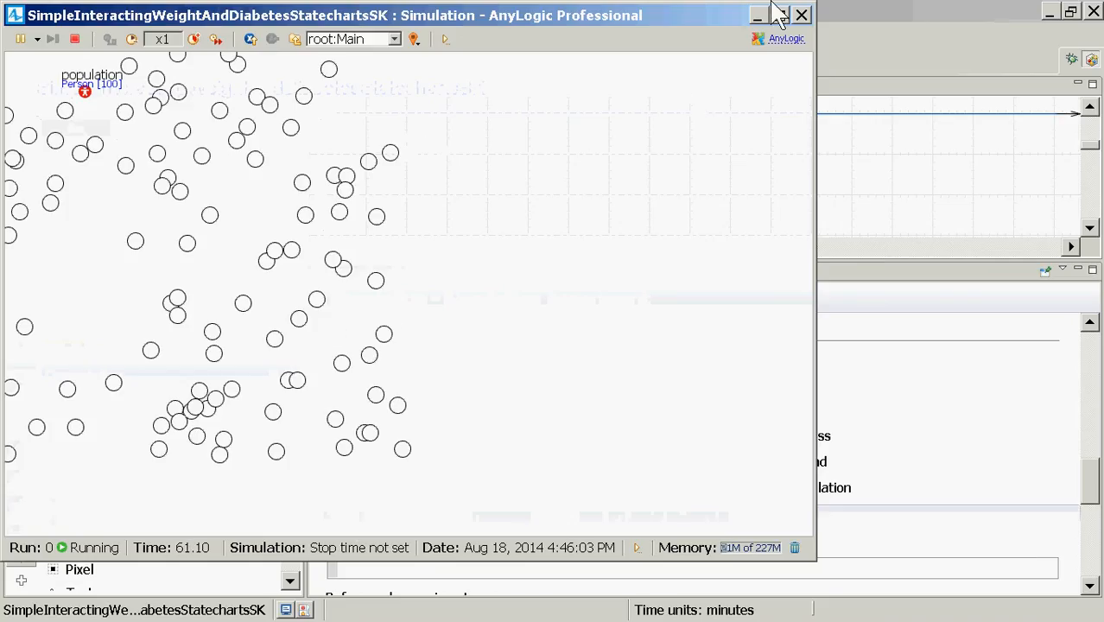
left_click(802, 15)
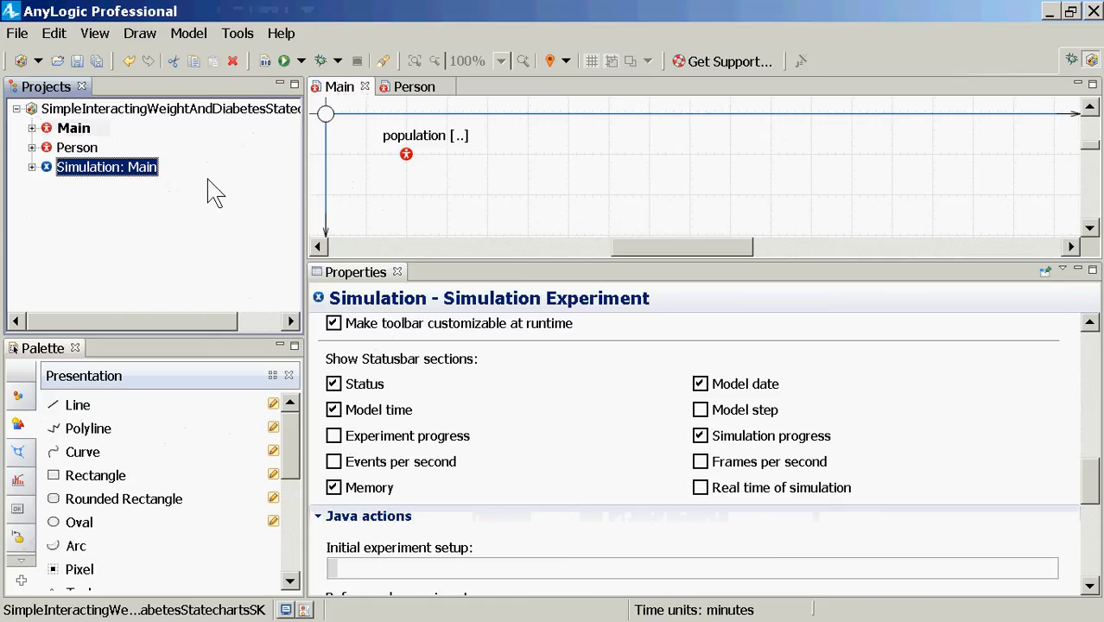
Step: Open the Person agent type's diagram from the Projects tree
double_click(67, 151)
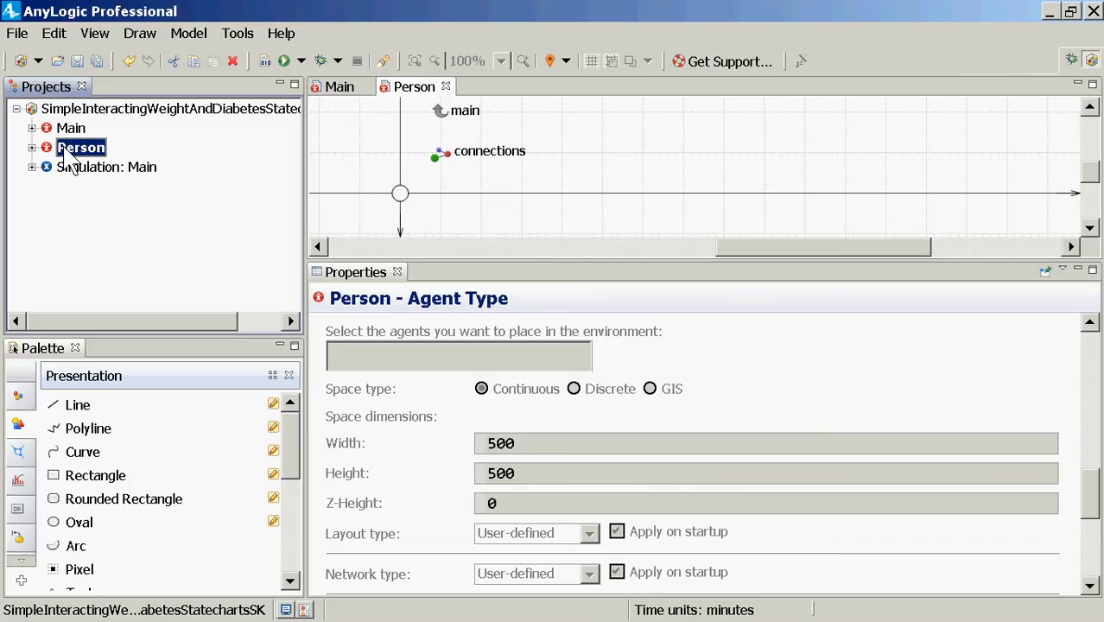
Step: Enlarge the Person diagram area and show the Statechart palette
right_click(65, 156)
key("Escape")
left_click_drag(452, 268, 463, 425)
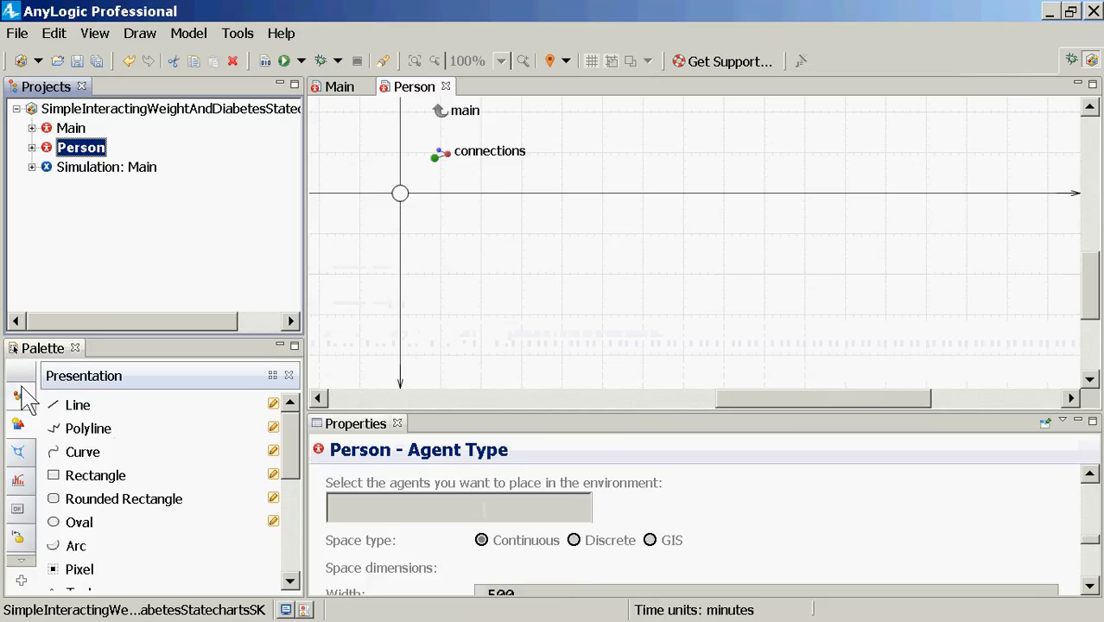
left_click(18, 537)
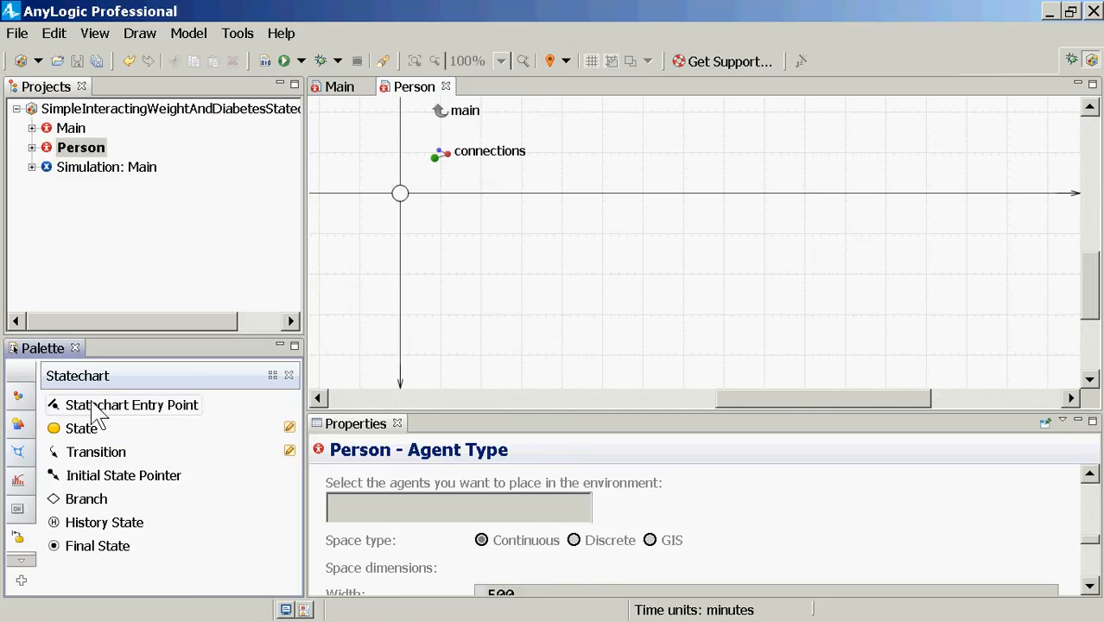
Step: Place a statechart entry point on the Person diagram named diabetesStatecart
left_click_drag(69, 404, 493, 226)
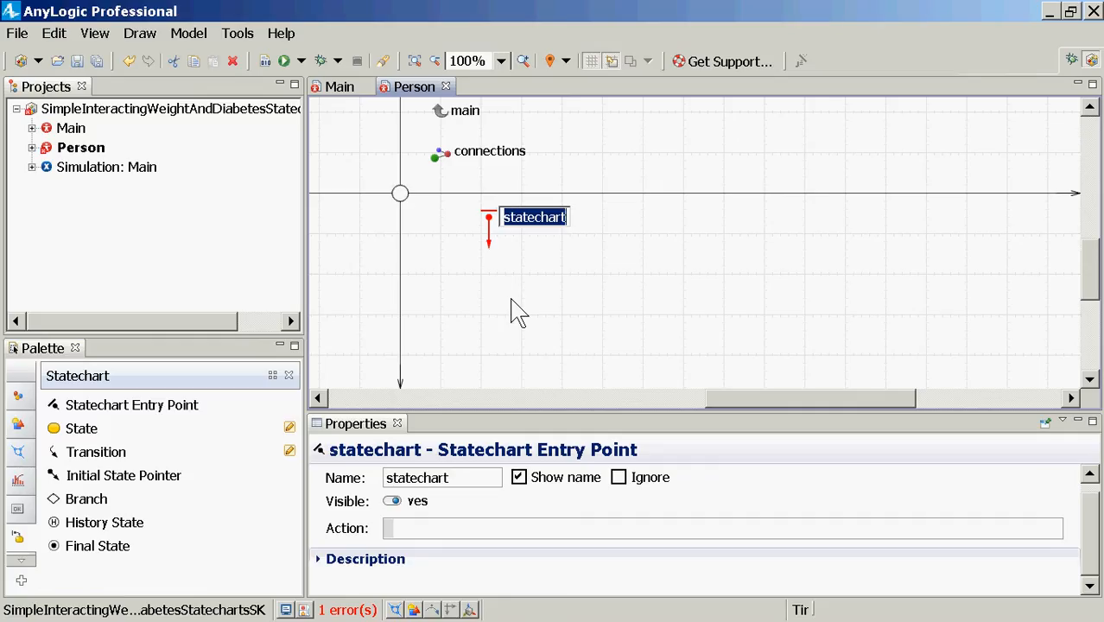
type("steat")
key("BackSpace")
key("BackSpace")
key("BackSpace")
type("ate")
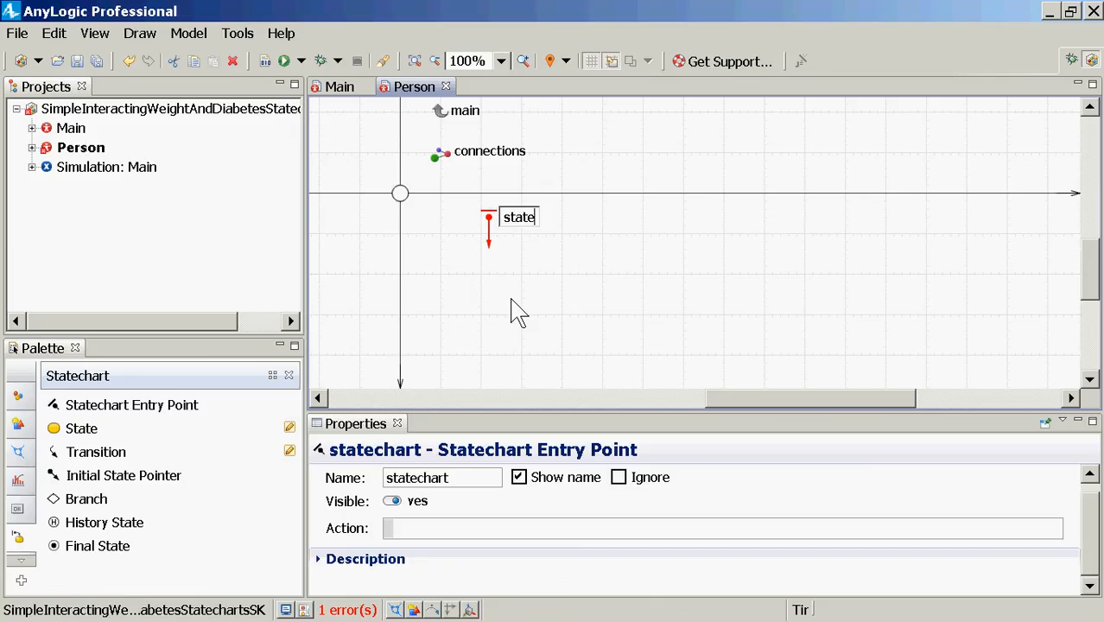
type("cart")
type("diabetes")
key("Delete")
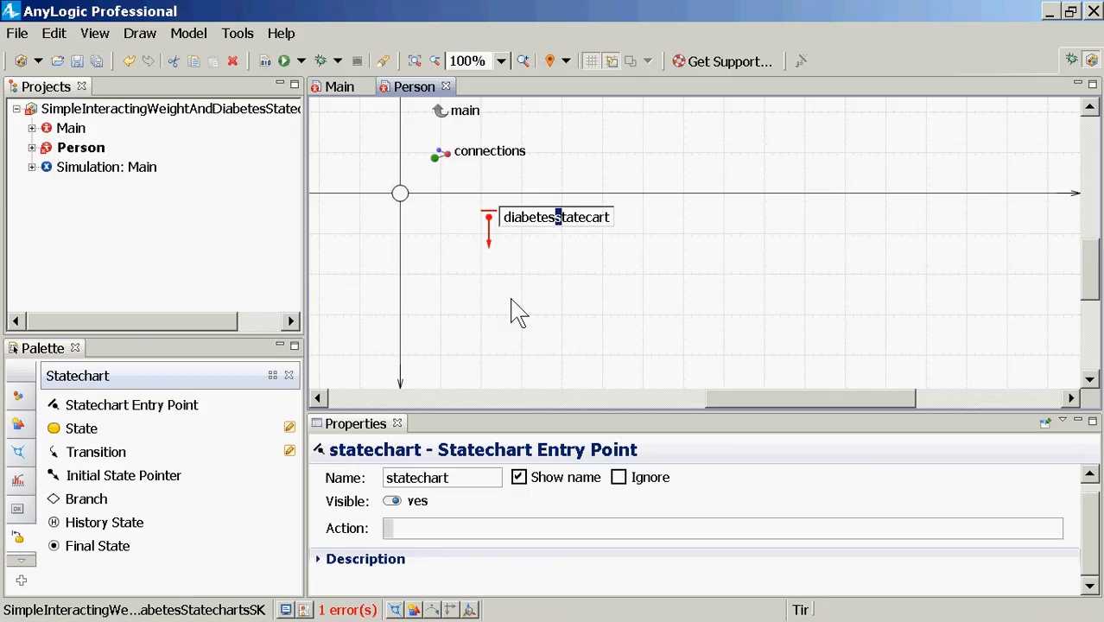
type("S")
key("Return")
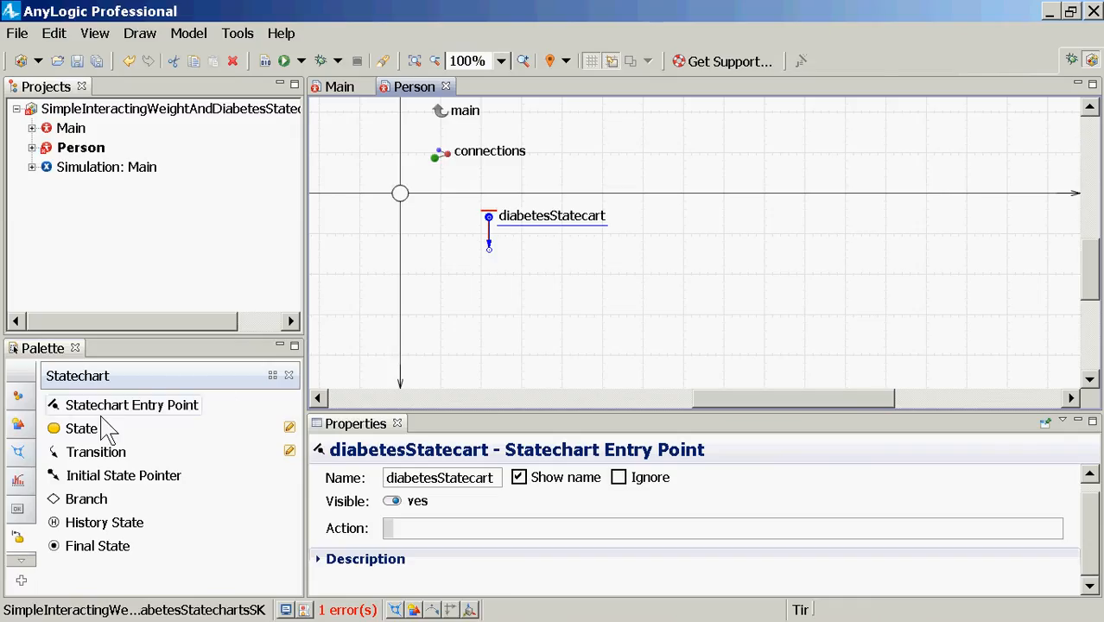
Step: Add a state named Normoglycemic below the entry point
left_click_drag(108, 428, 456, 265)
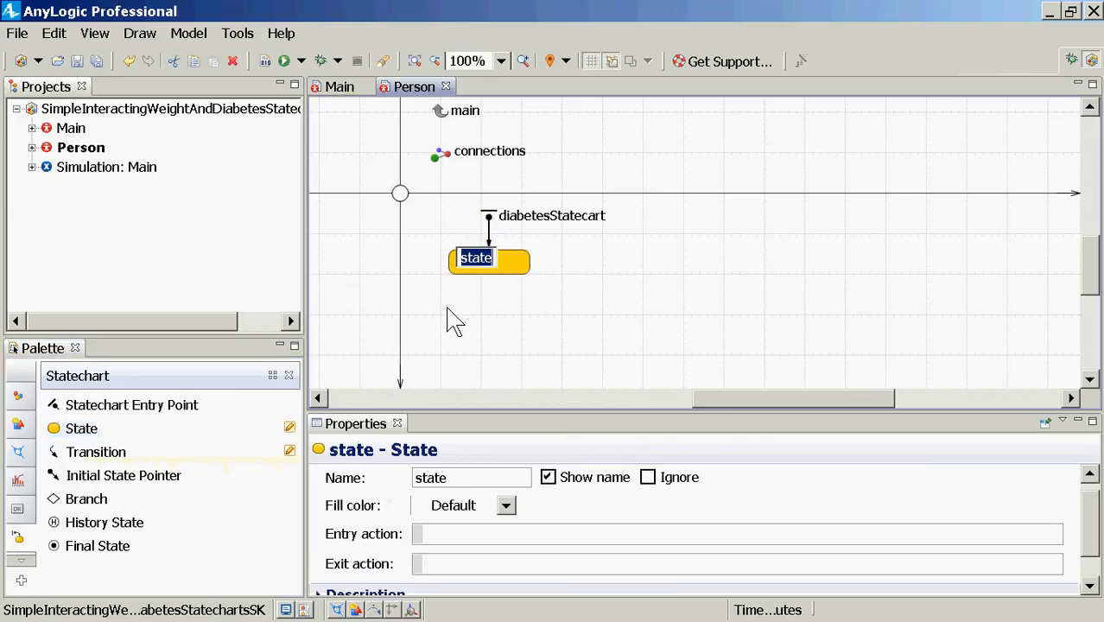
type("Normog")
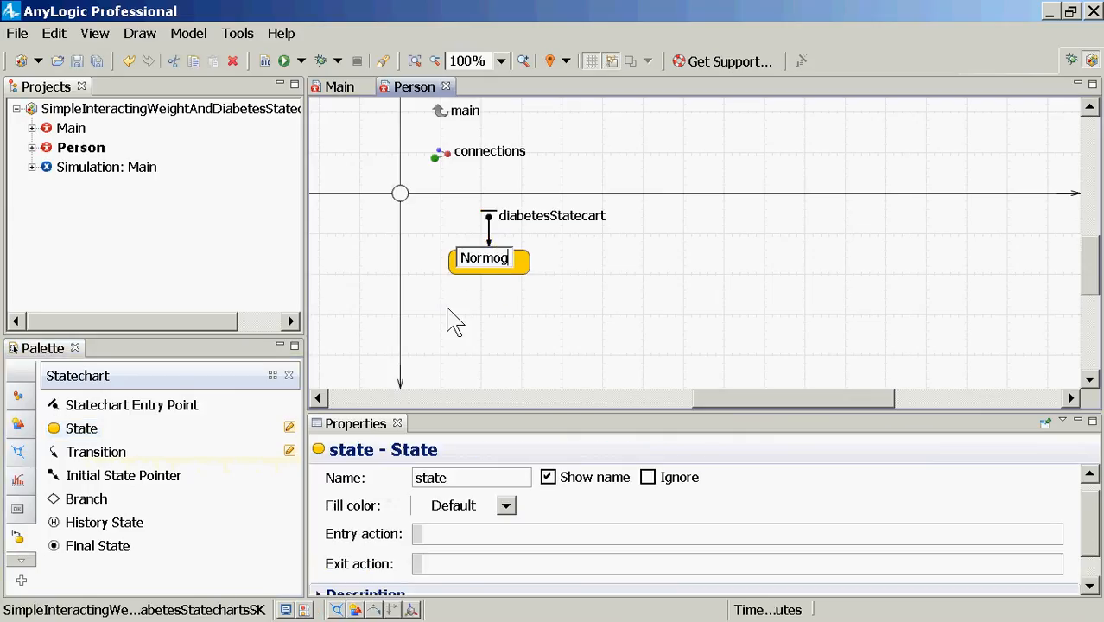
type("lycemic")
key("Return")
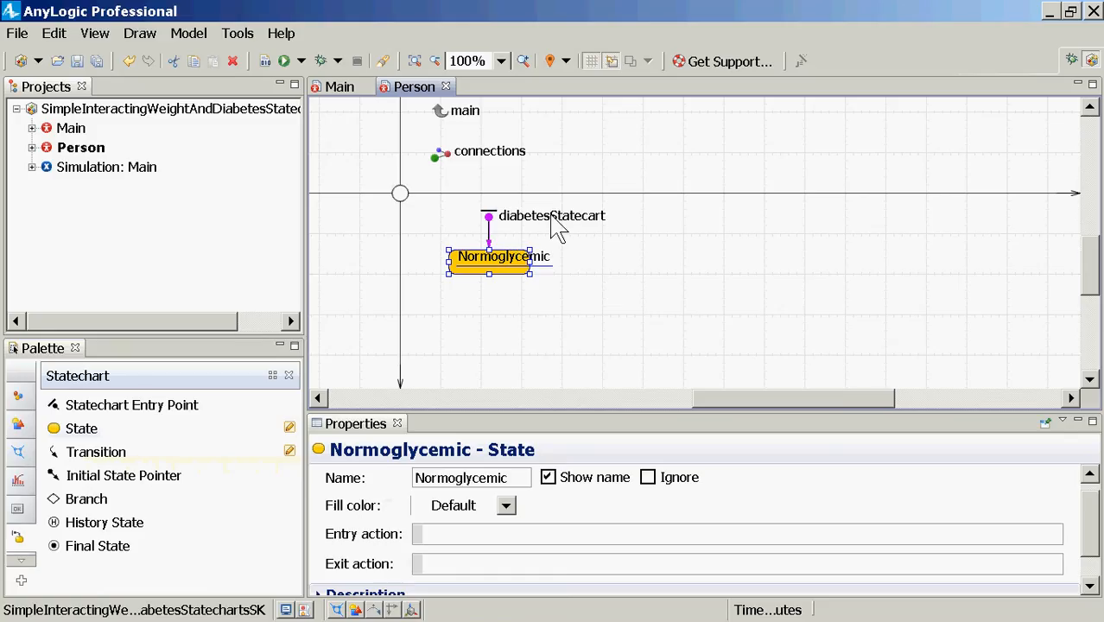
Step: Rename the entry point to diabetesStatechart by inserting the missing 'h'
left_click(489, 220)
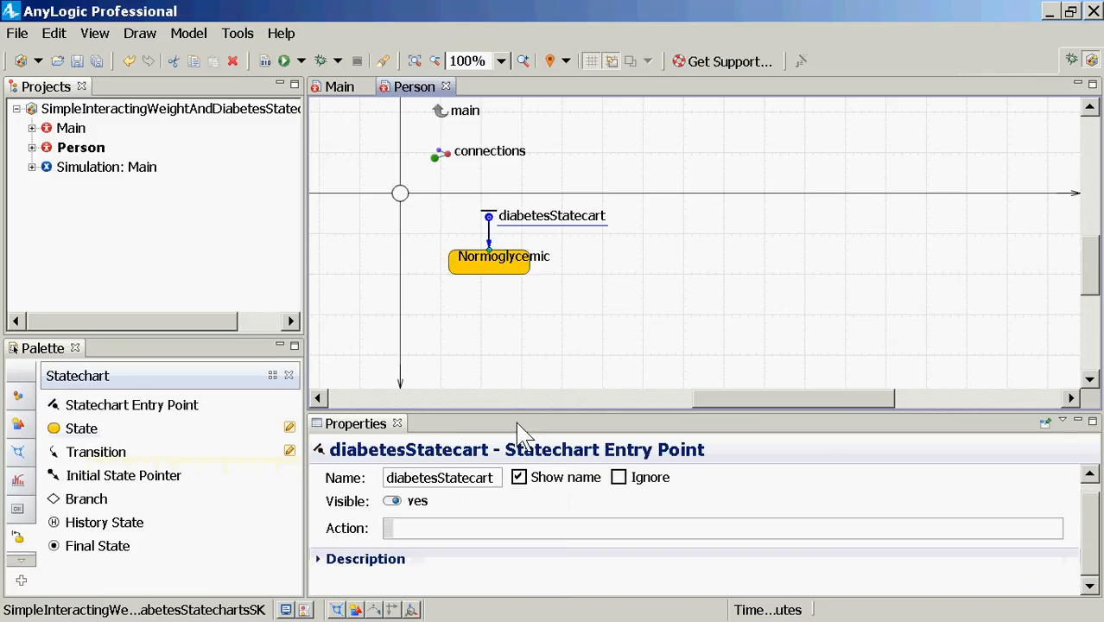
left_click(482, 484)
type("h")
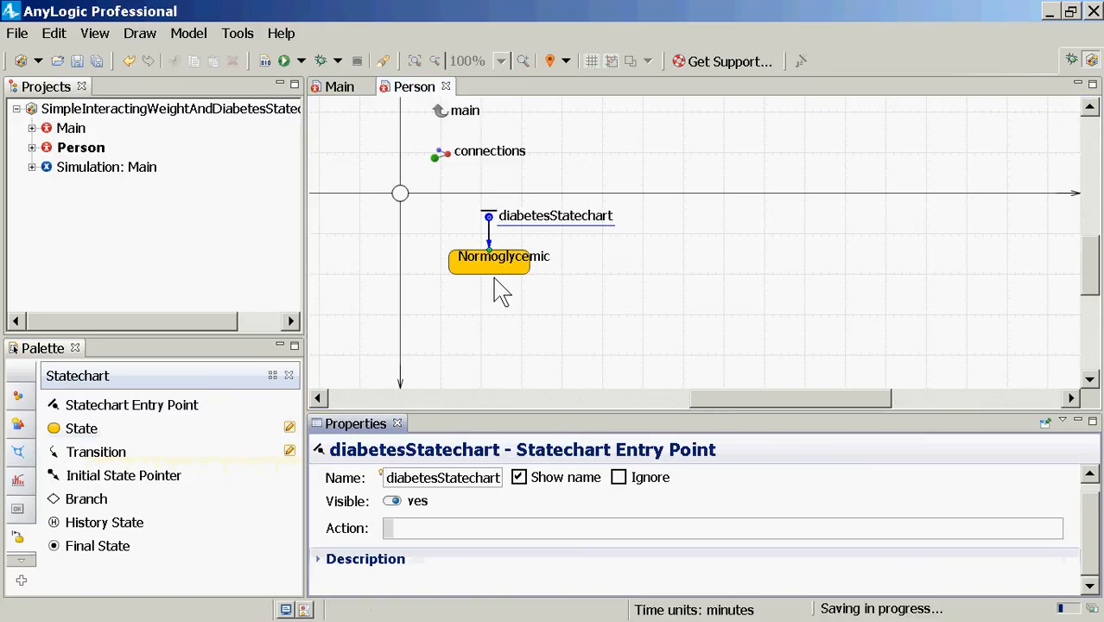
left_click(501, 269)
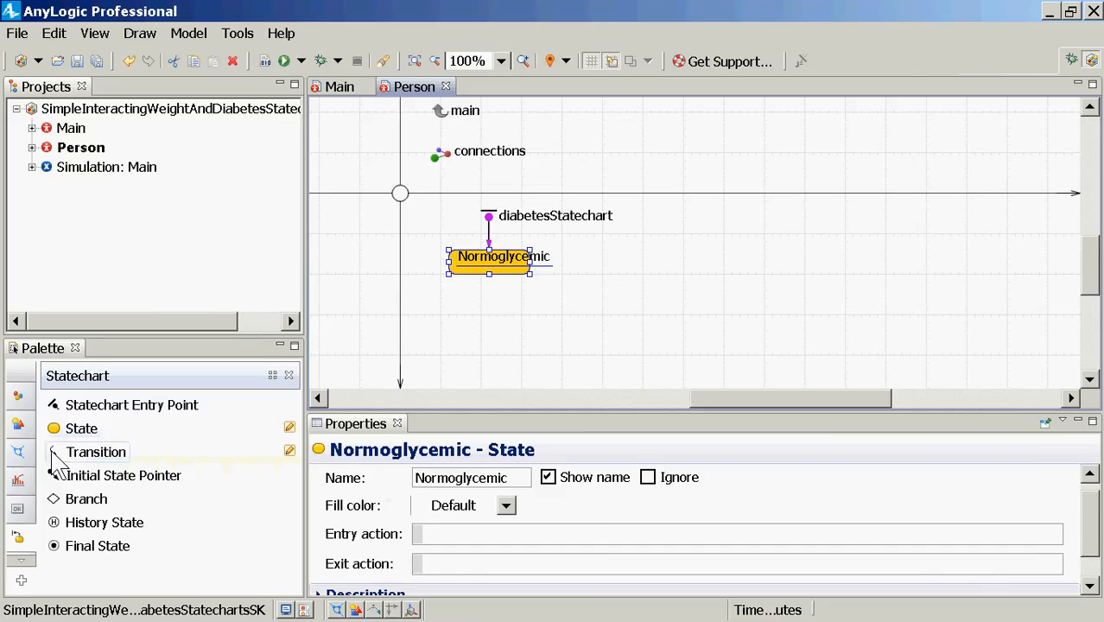
Step: Add a second state named Diabetic to the diabetes statechart
left_click_drag(65, 437, 448, 317)
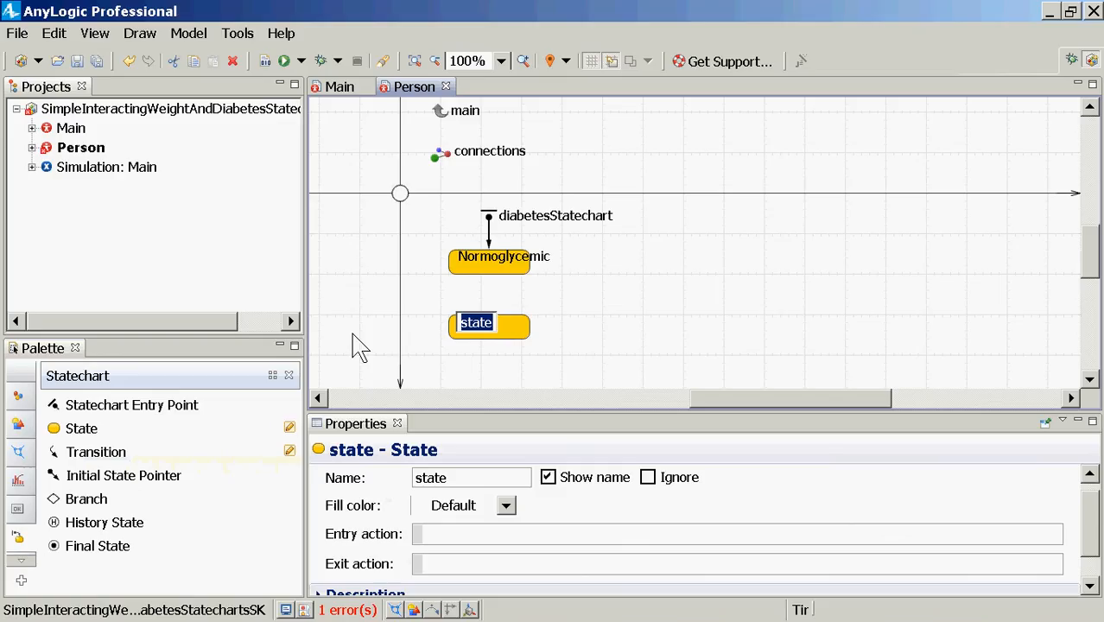
type("Diabetic")
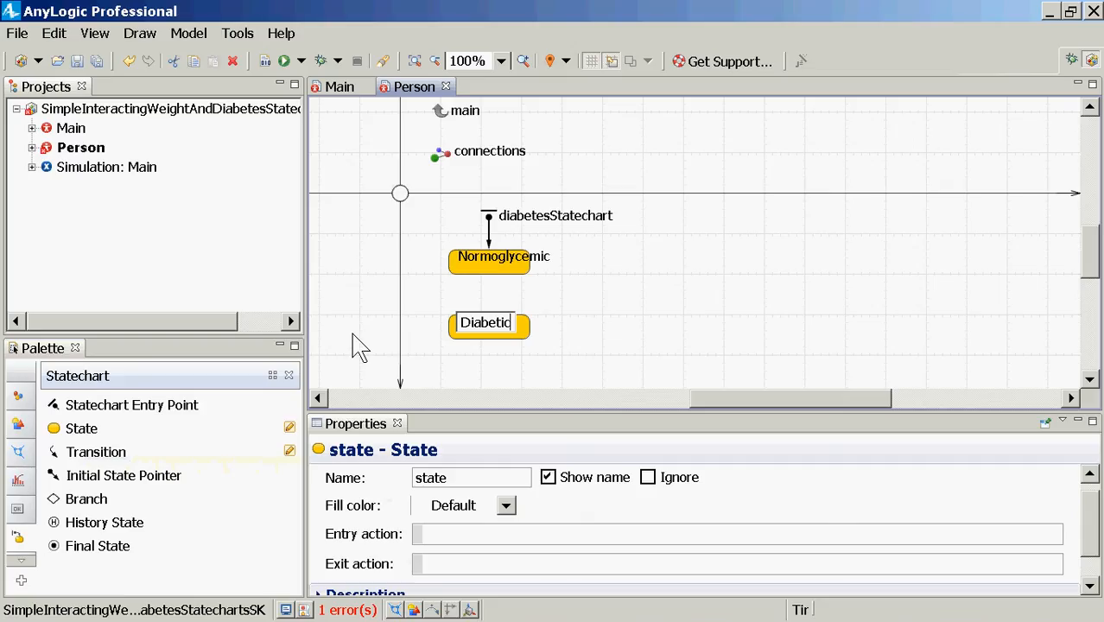
key("Return")
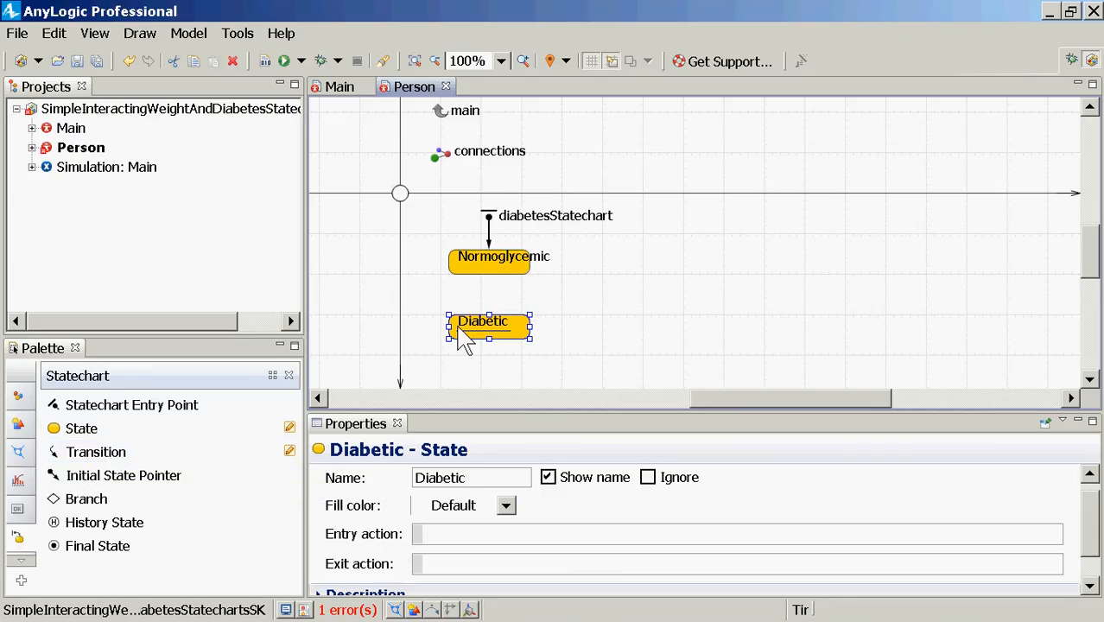
Step: Rename the Normoglycemic state to NonDiabetic in its Name property
left_click(471, 264)
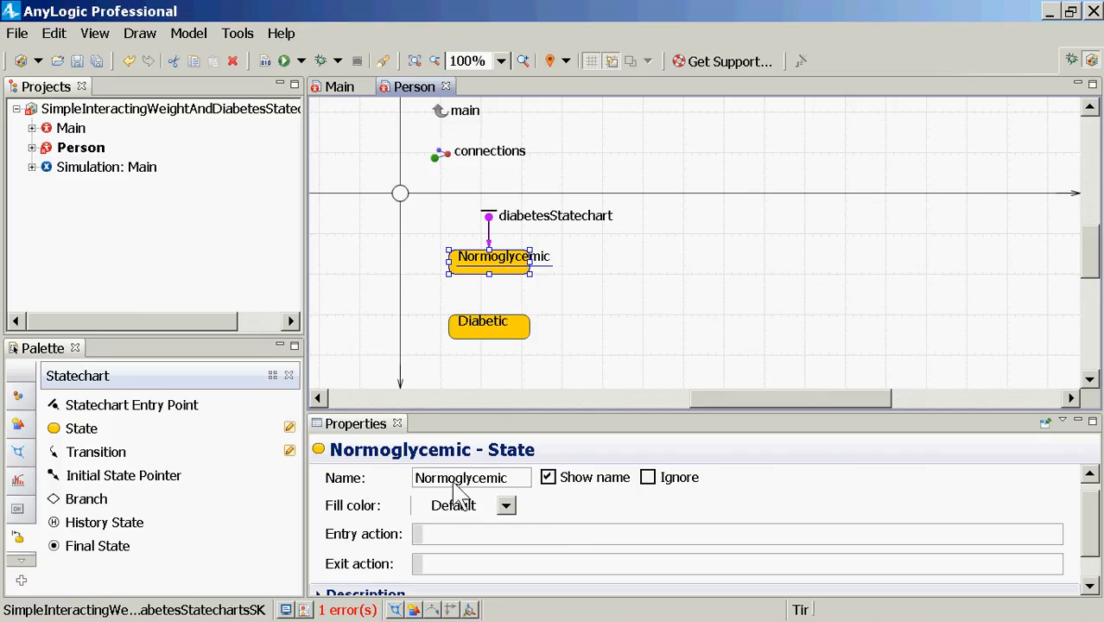
double_click(461, 482)
type("N")
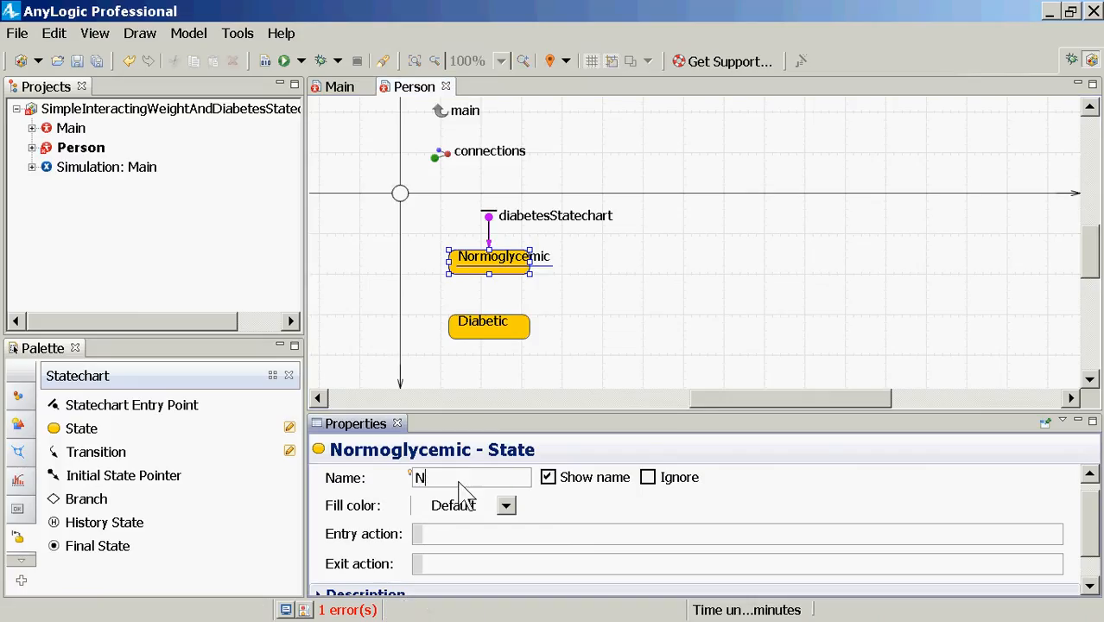
type("onDiabetic")
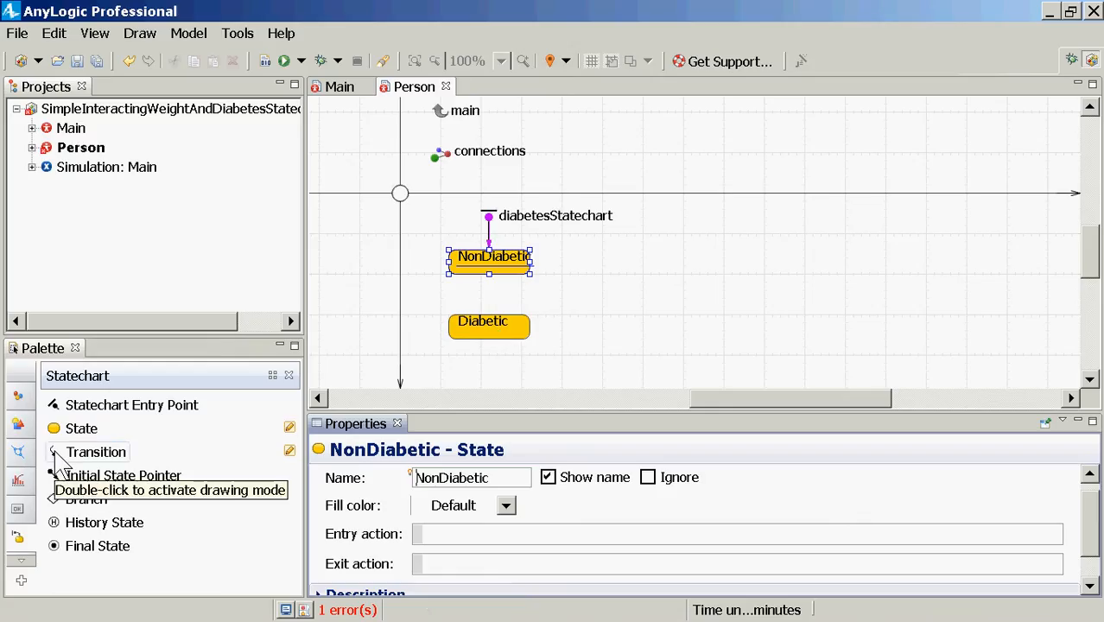
Step: Draw a NonDiabetic-to-Diabetic transition named developingDiabetes with its name label shown beside the arrow
left_click_drag(58, 462, 499, 293)
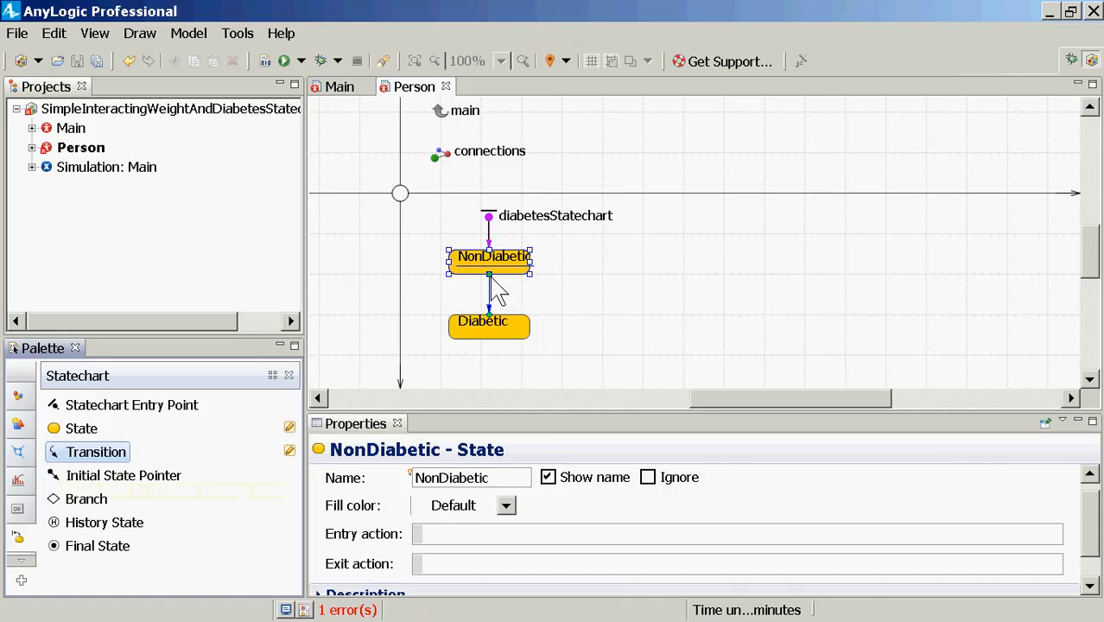
left_click_drag(497, 289, 499, 296)
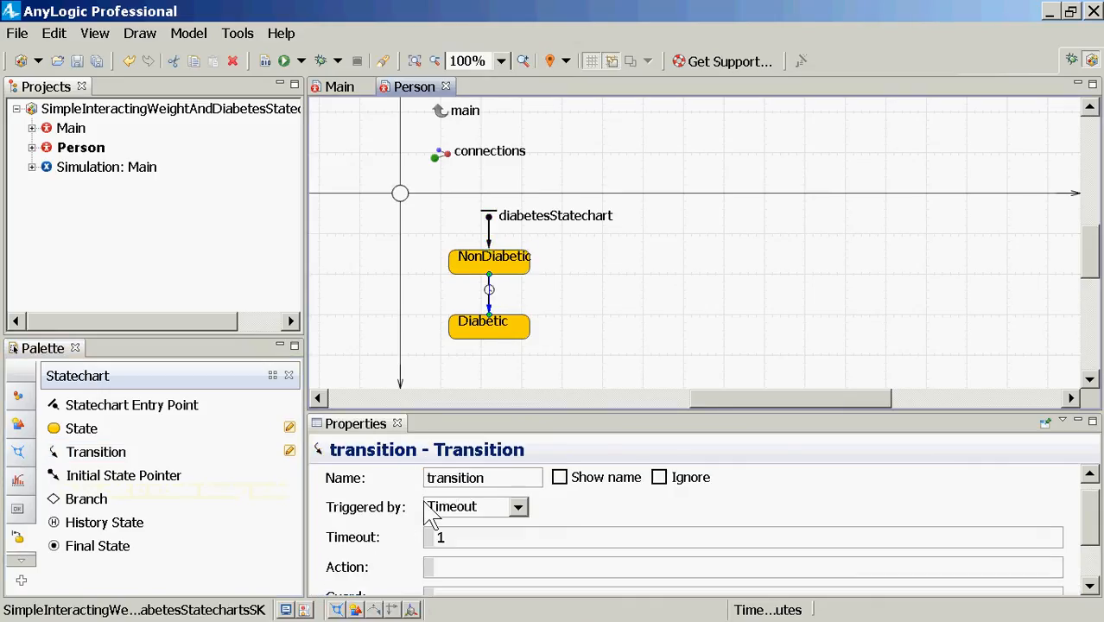
double_click(450, 484)
type("d")
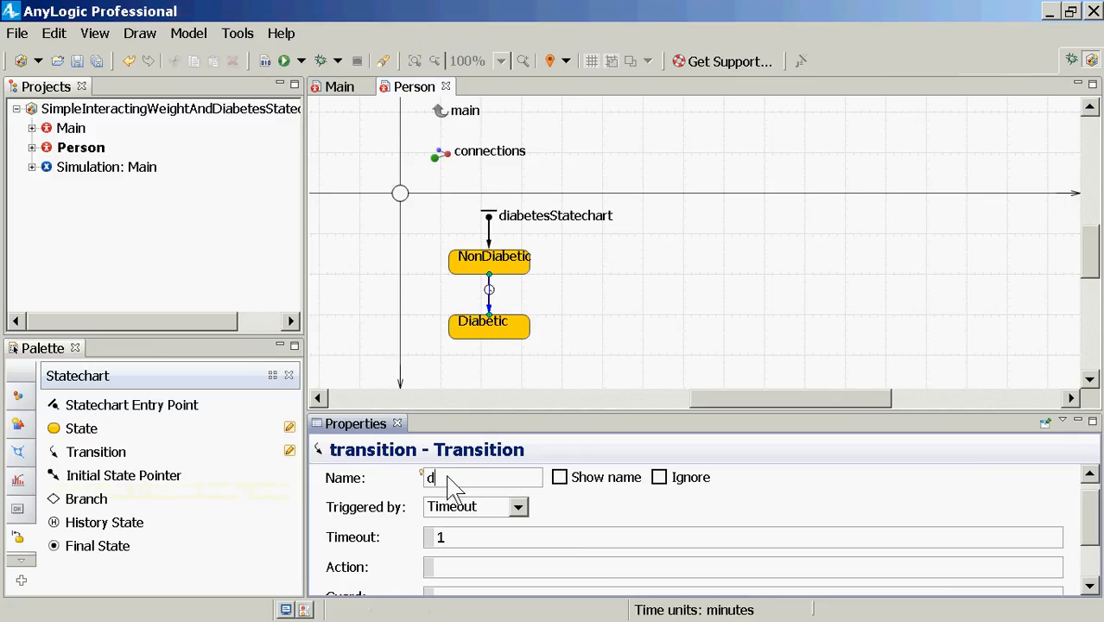
type("evelopingDiab")
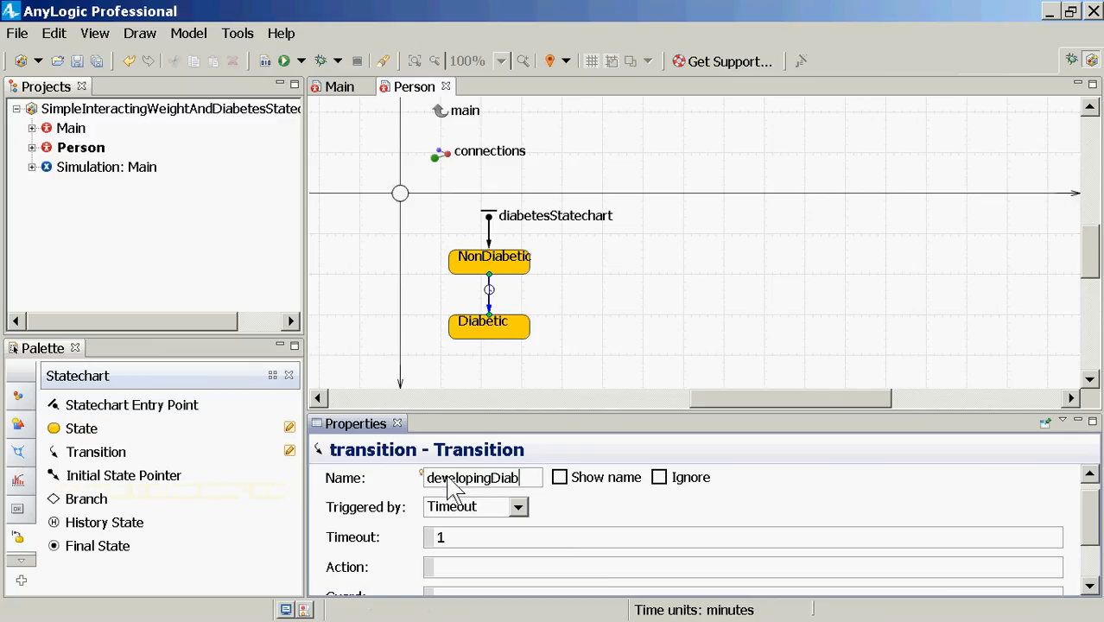
type("eties")
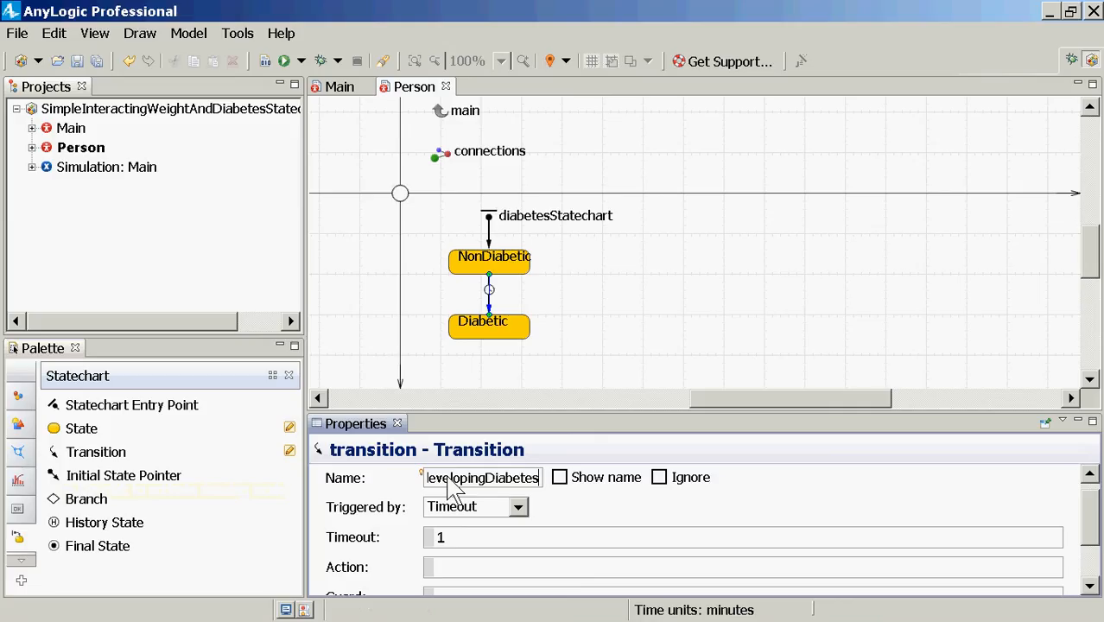
left_click(559, 477)
left_click_drag(528, 277, 552, 298)
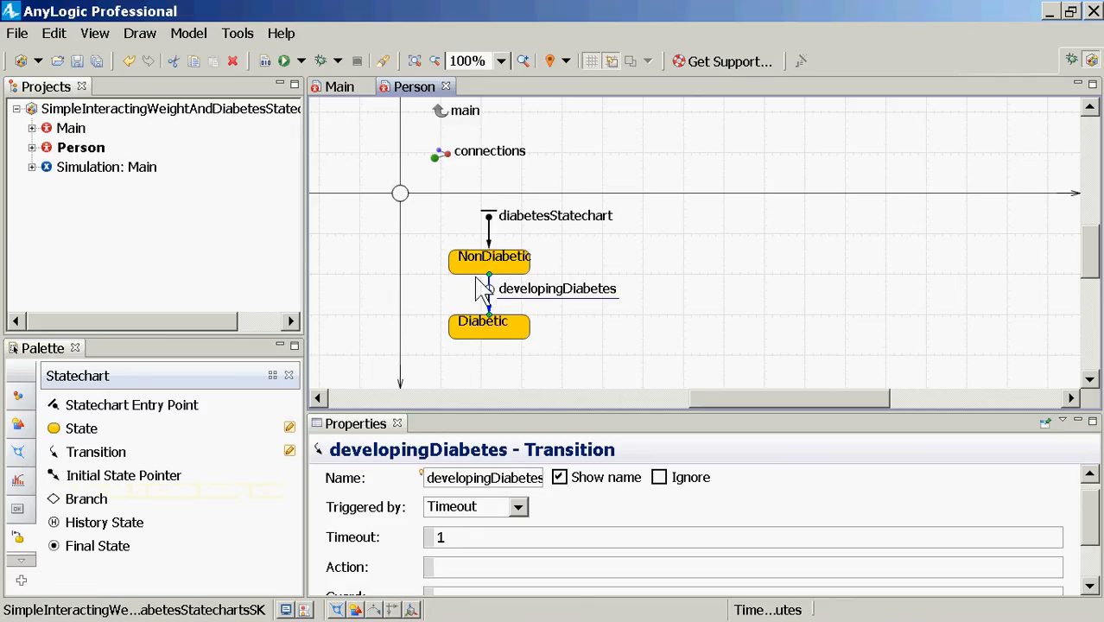
left_click(519, 508)
left_click(518, 508)
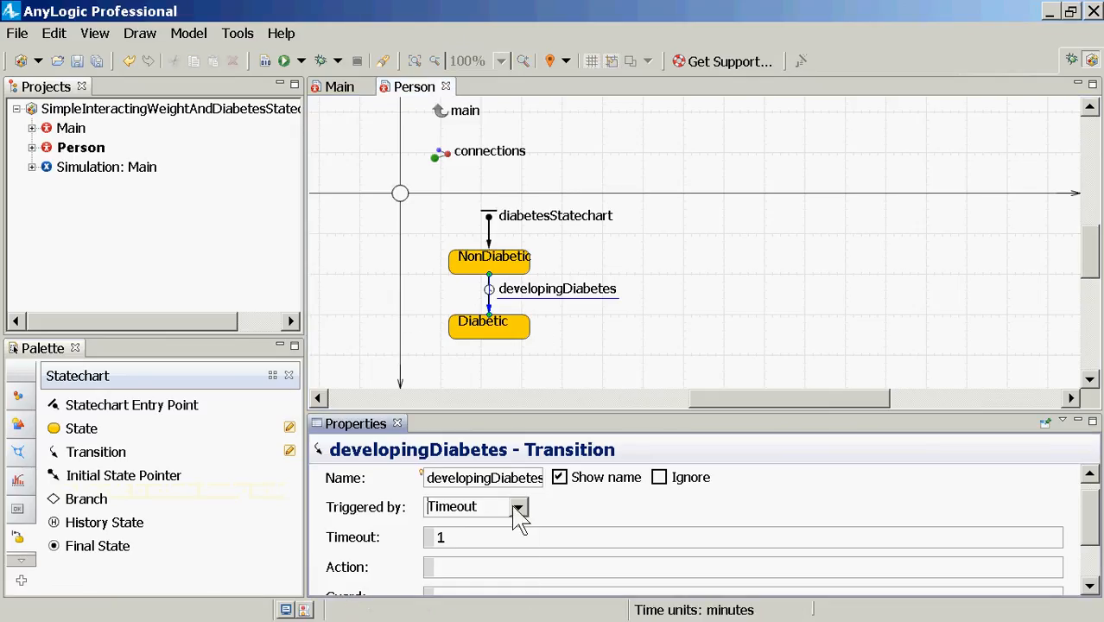
left_click(522, 512)
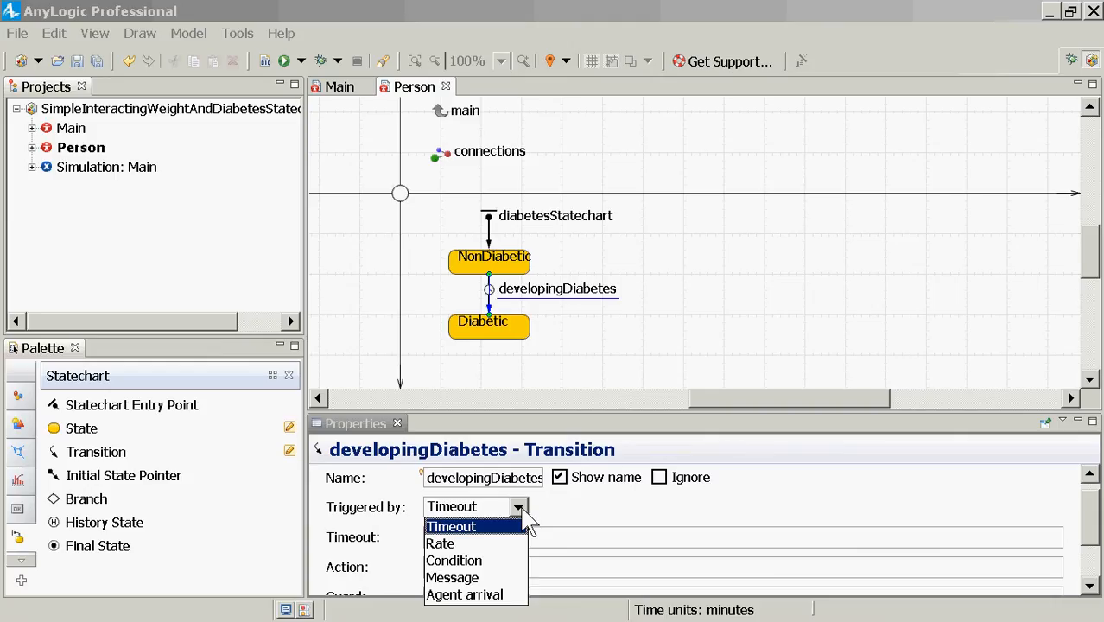
Step: Change the developingDiabetes trigger from Timeout to Rate with a rate of 0.01
left_click(525, 526)
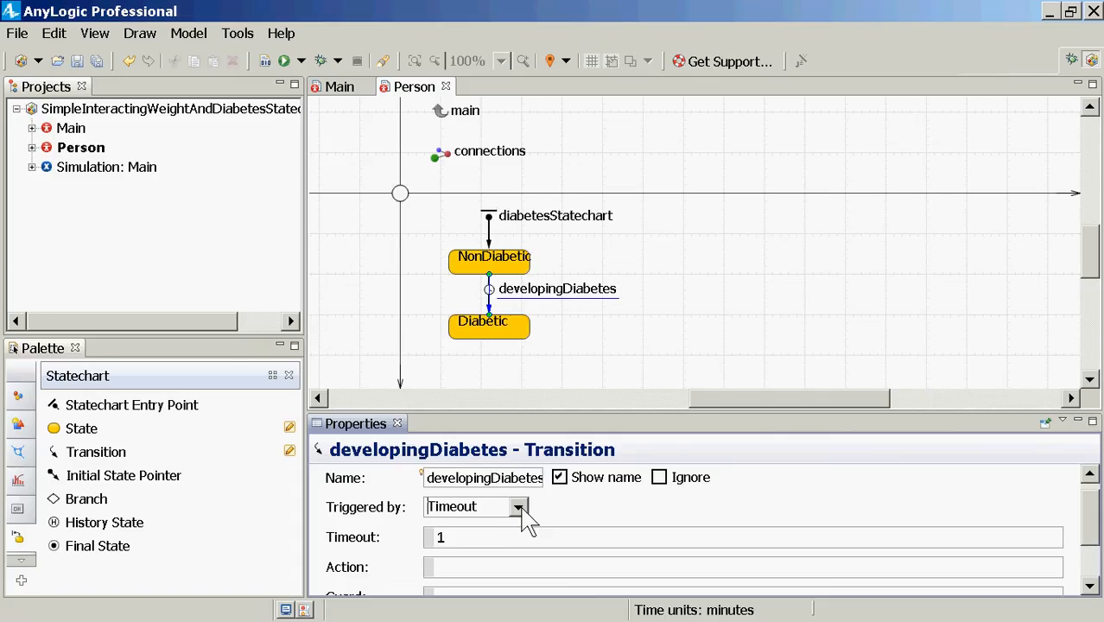
left_click(518, 508)
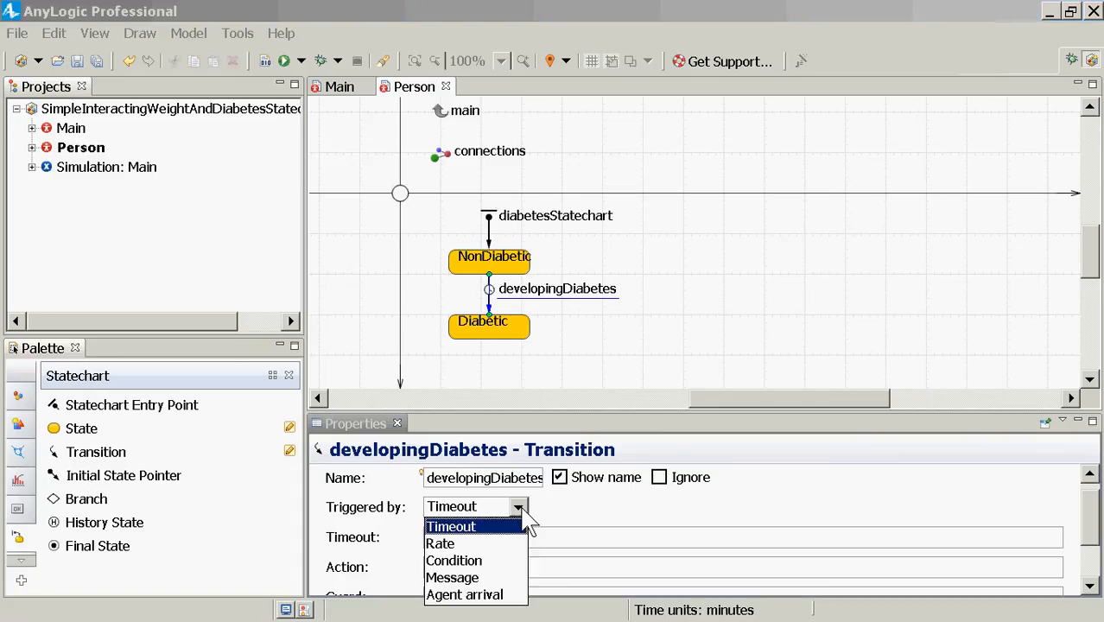
left_click(441, 544)
left_click_drag(437, 537, 411, 538)
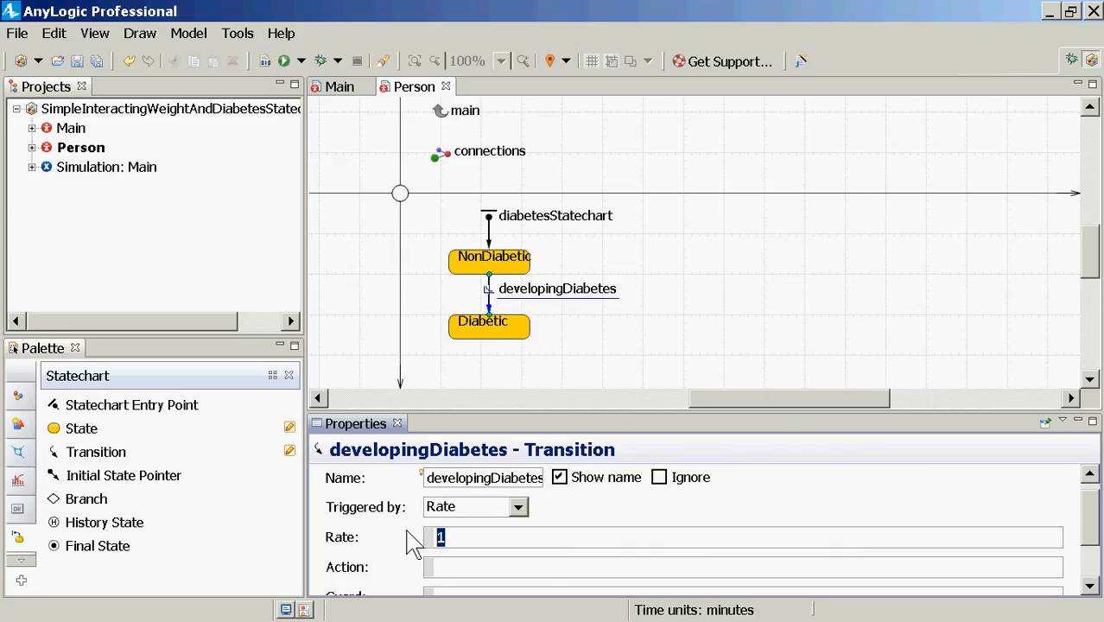
type("0.01")
Step: Set the model time units to years
left_click(274, 111)
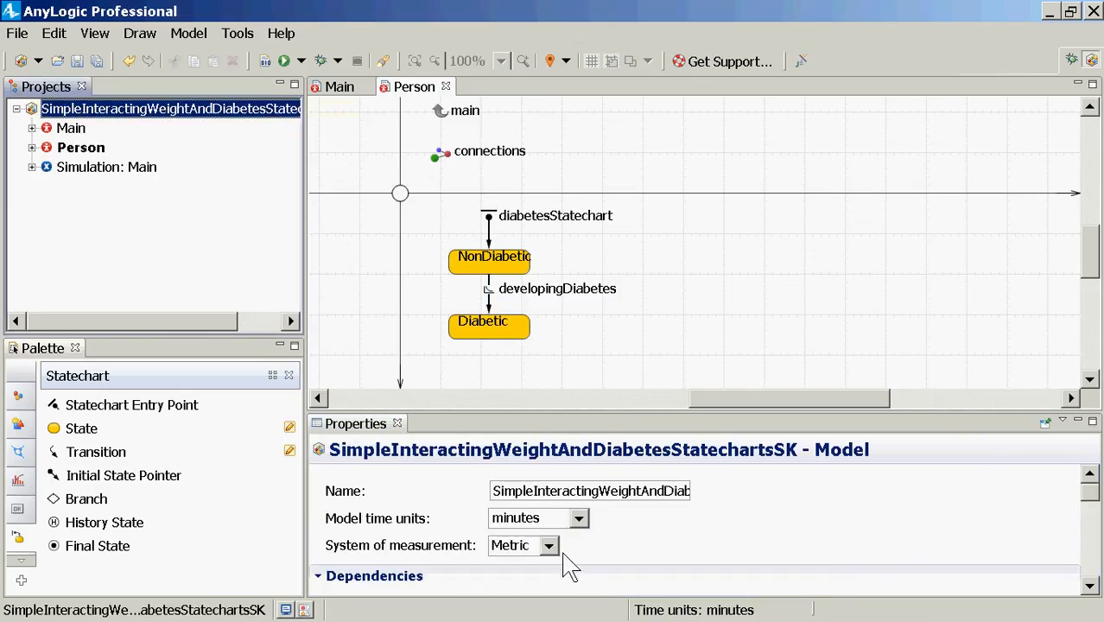
left_click(583, 535)
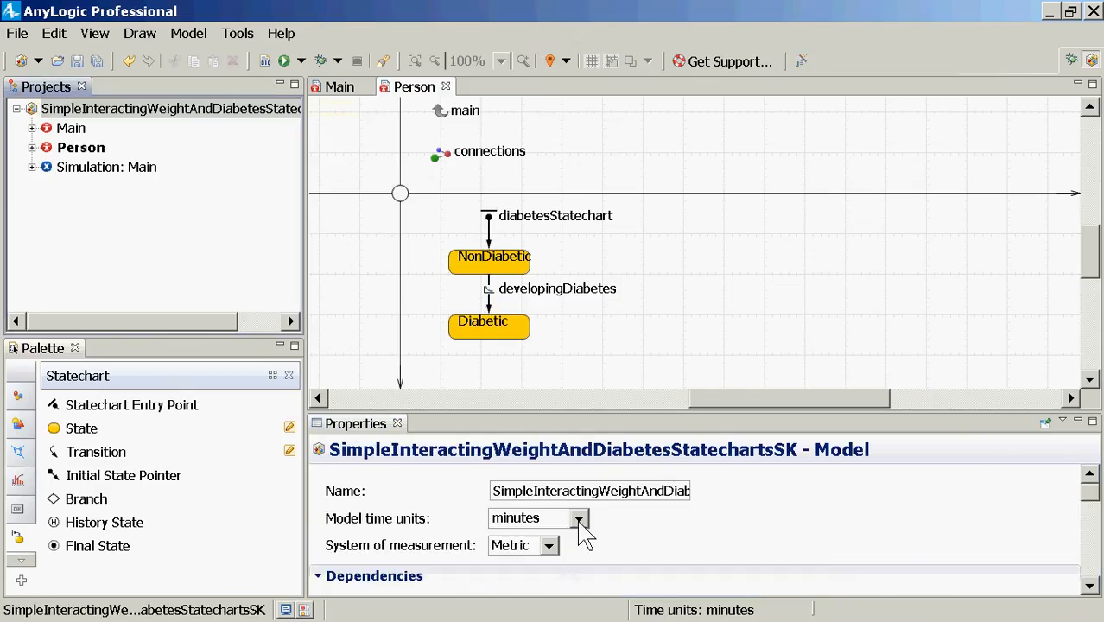
left_click(579, 520)
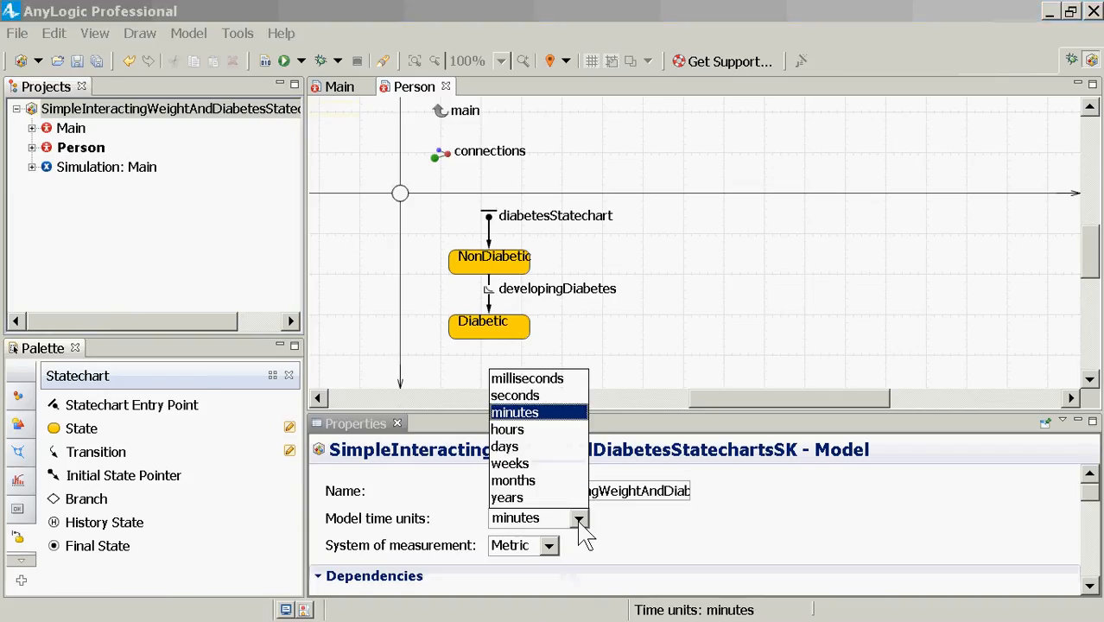
left_click(540, 498)
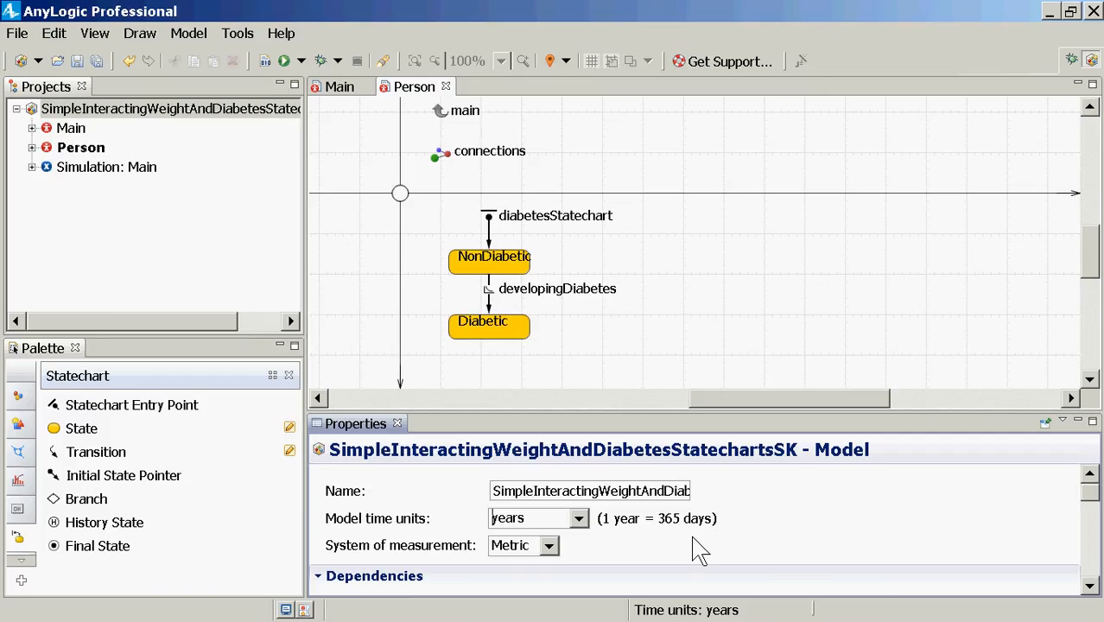
Step: Save the model with Ctrl+S and build it
key("ctrl+s")
left_click(265, 60)
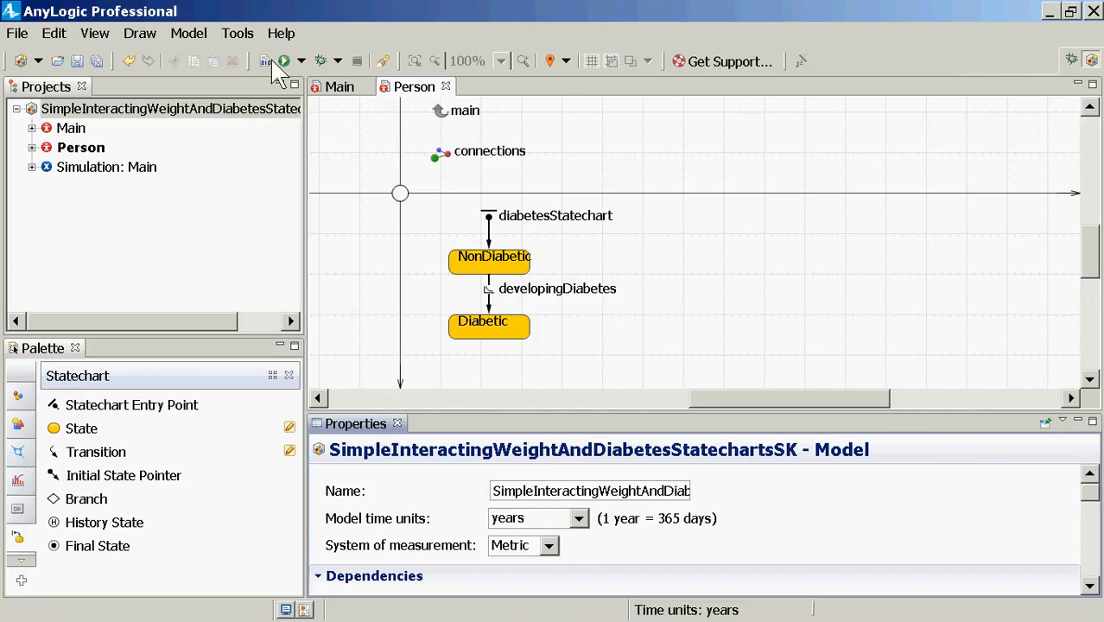
left_click(108, 168)
Step: Run the Simulation experiment and view population[0]'s diabetes statechart, currently NonDiabetic
right_click(119, 174)
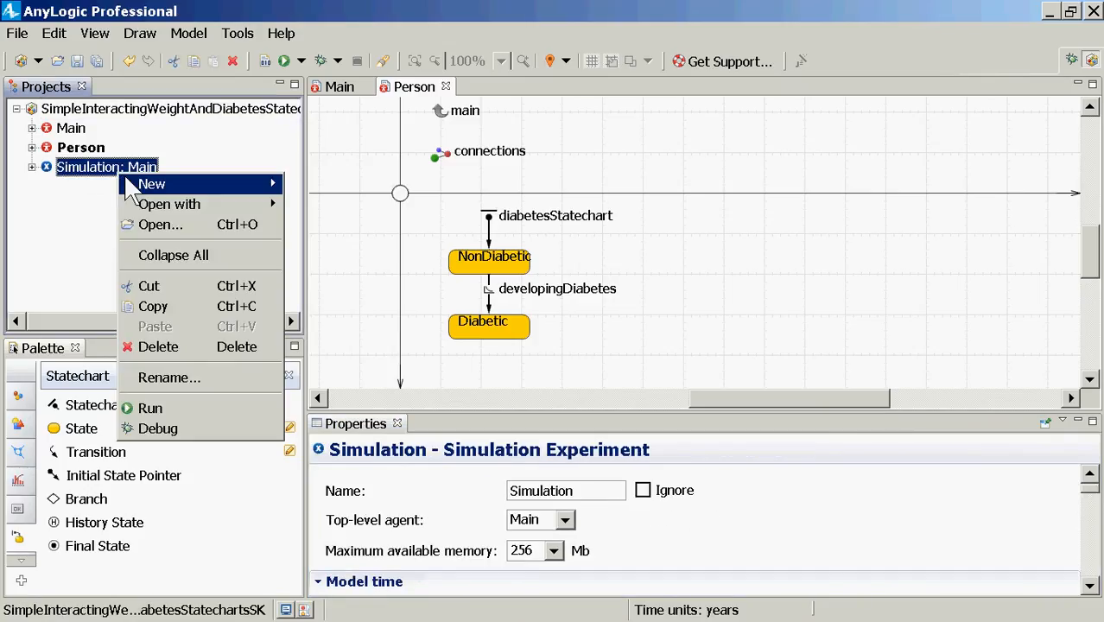
left_click(161, 403)
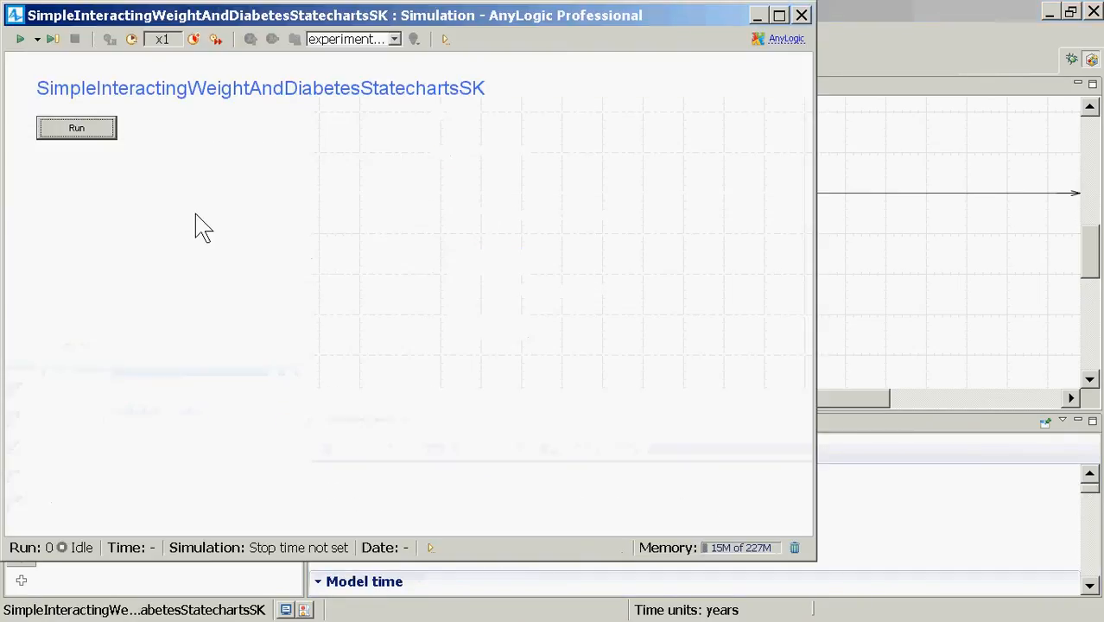
left_click(89, 126)
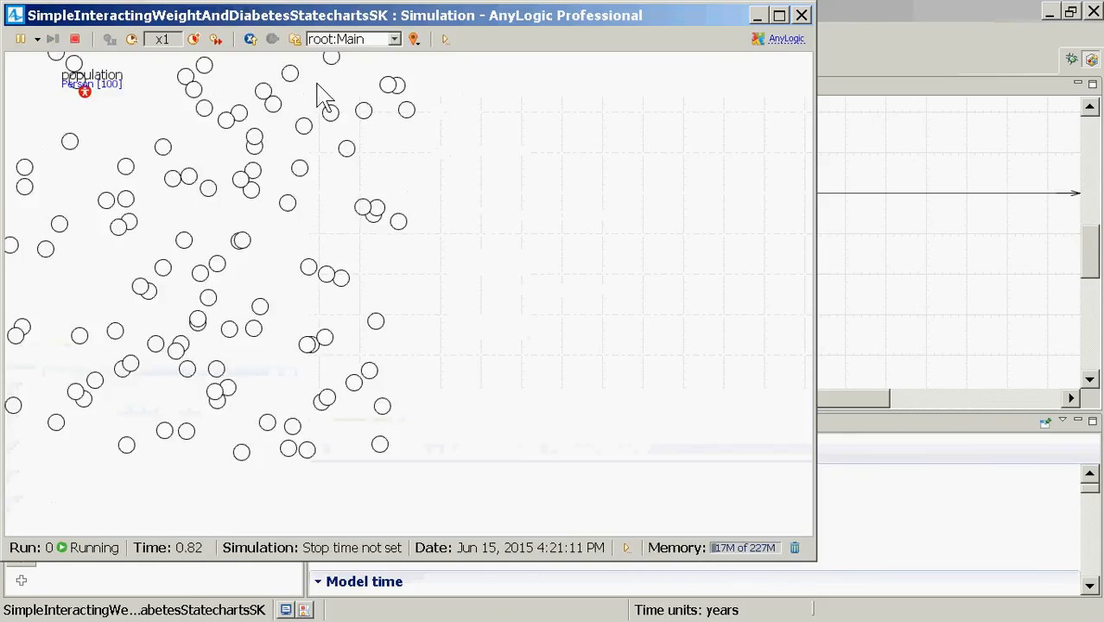
left_click(348, 40)
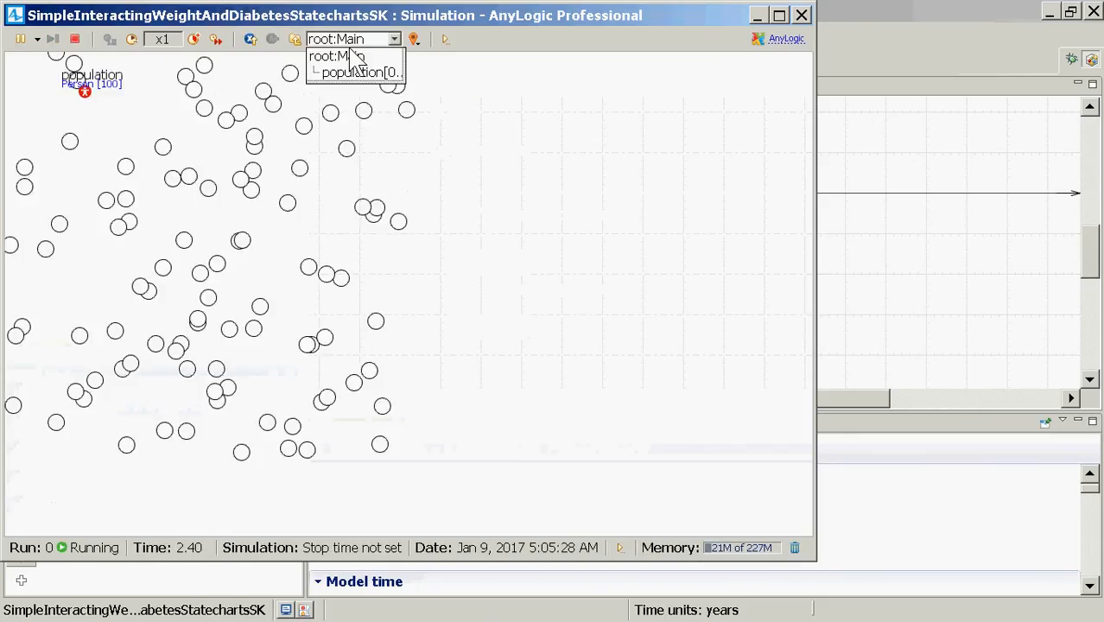
left_click(356, 72)
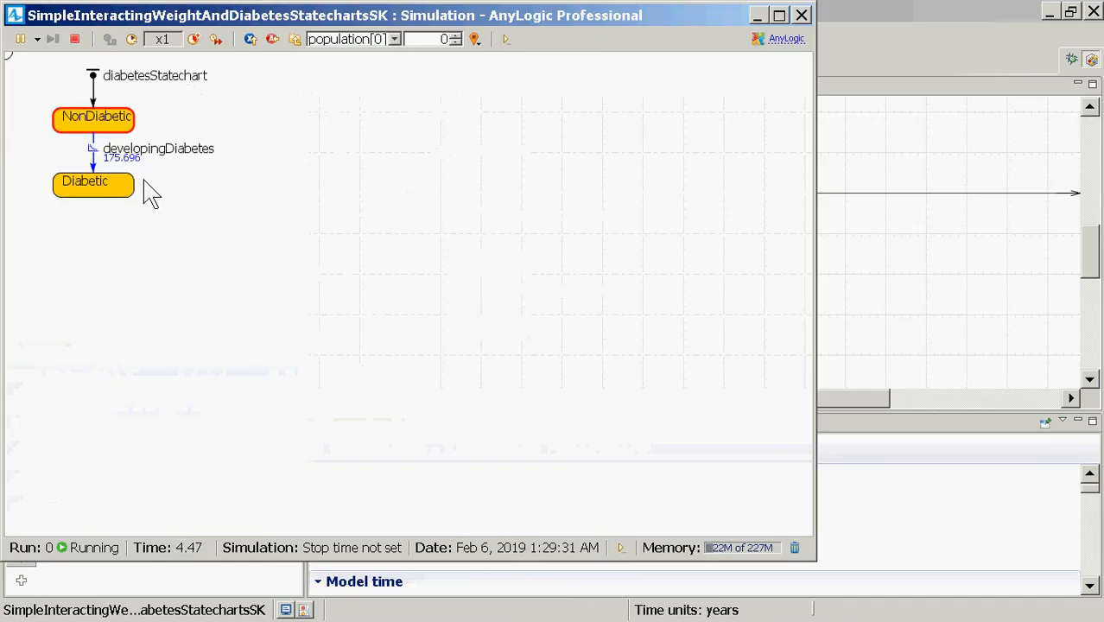
Step: Step through agents to population[5], now Diabetic, then close the simulation window
left_click(455, 37)
left_click(456, 36)
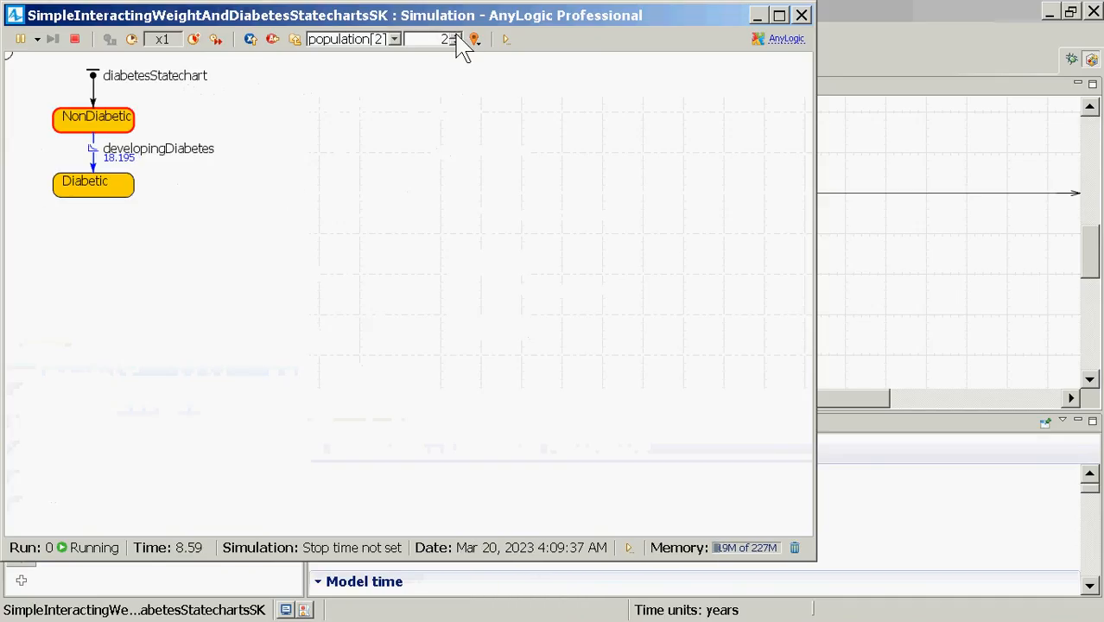
left_click(457, 36)
left_click(457, 36)
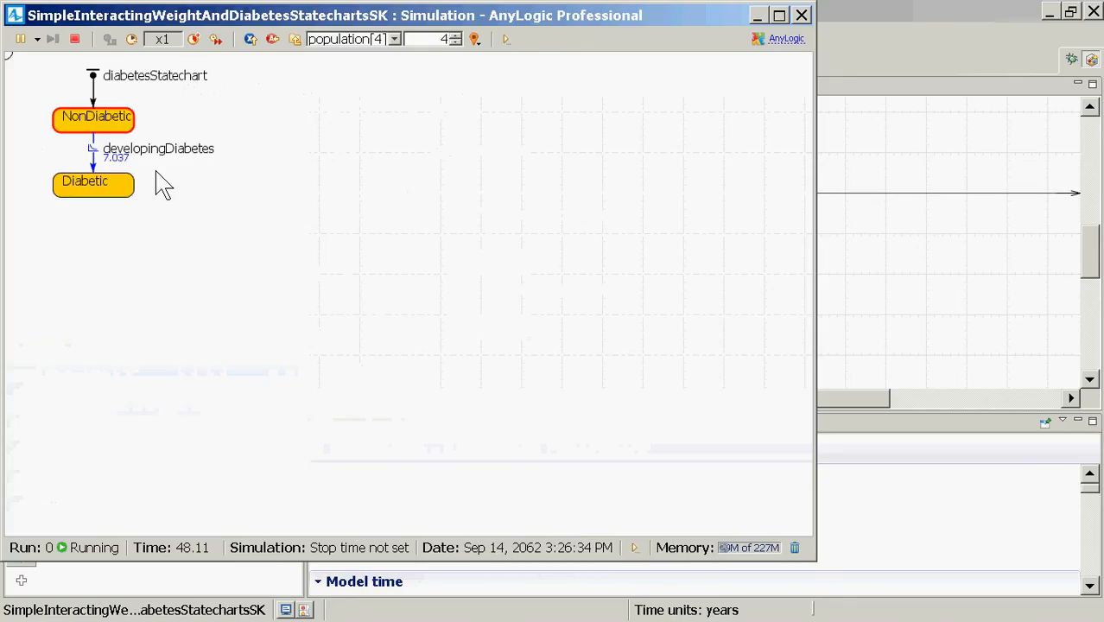
left_click(454, 38)
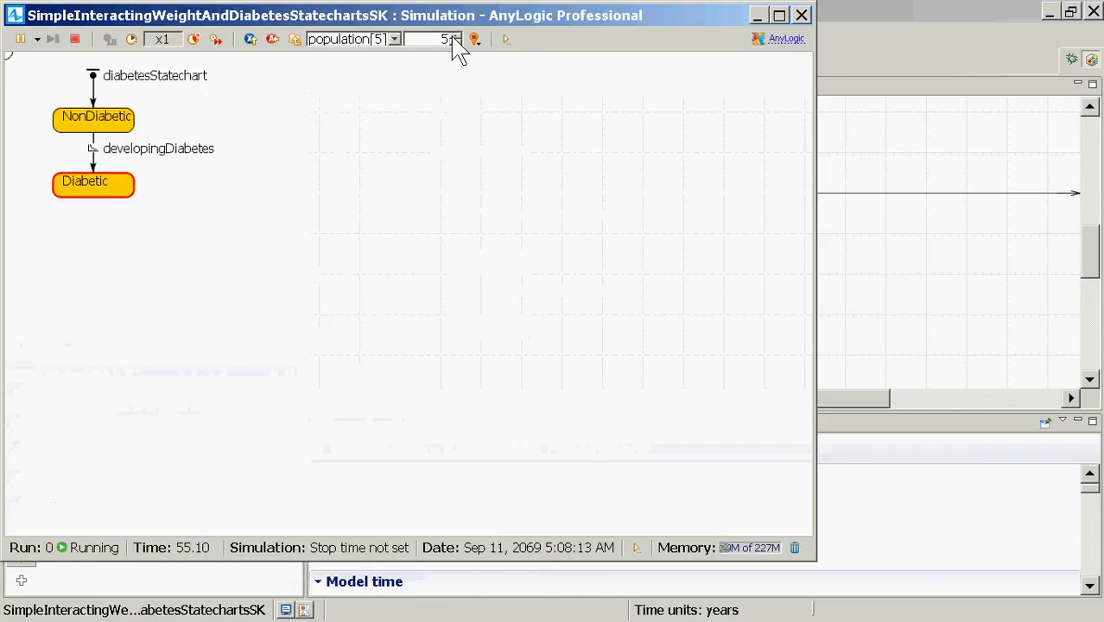
left_click(778, 15)
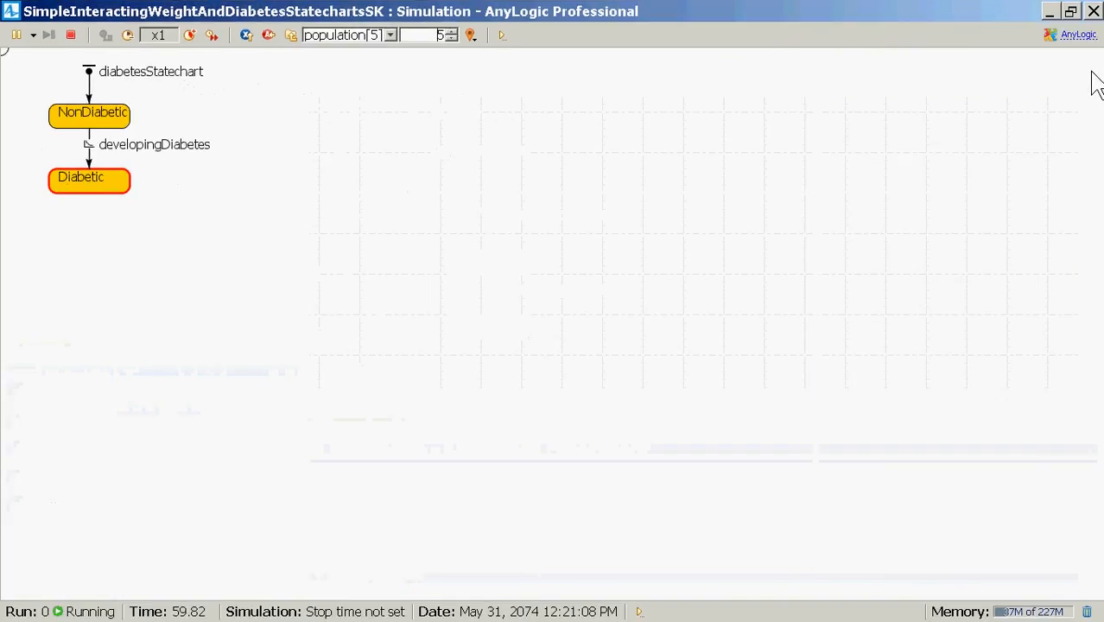
left_click(1094, 11)
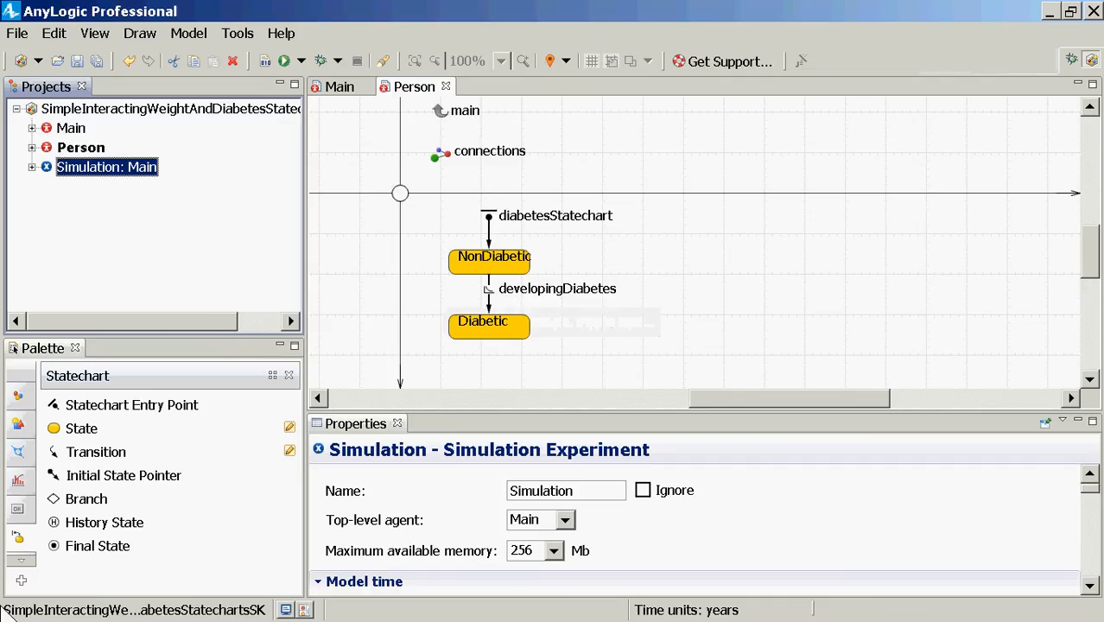
Step: Drag a Variable from the General palette onto the Person diagram and name it color
left_click(26, 389)
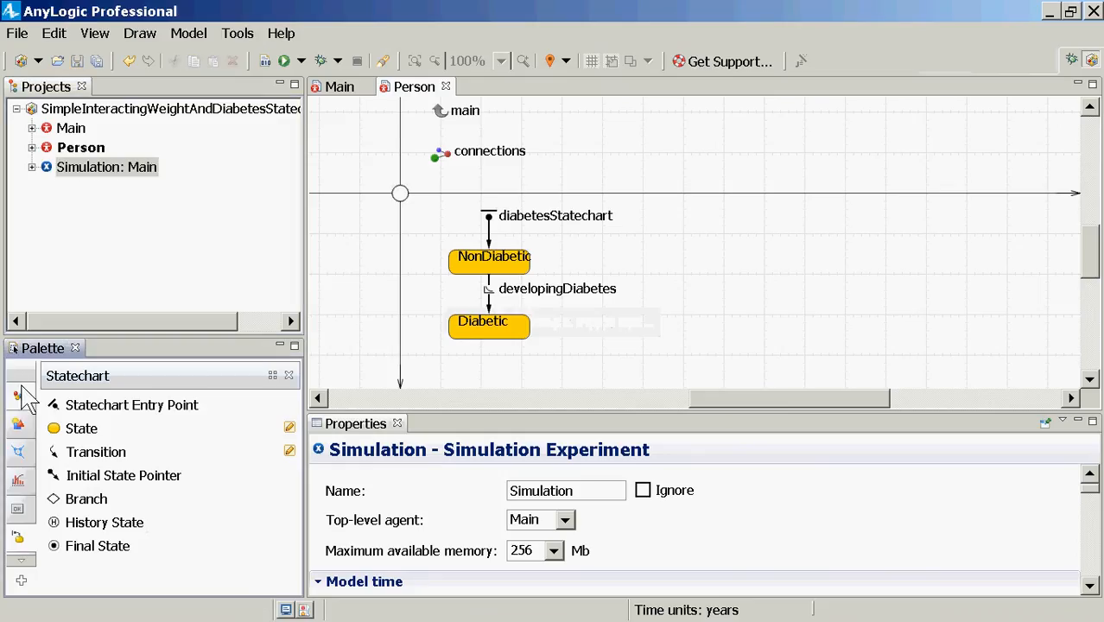
mouse_move(24, 398)
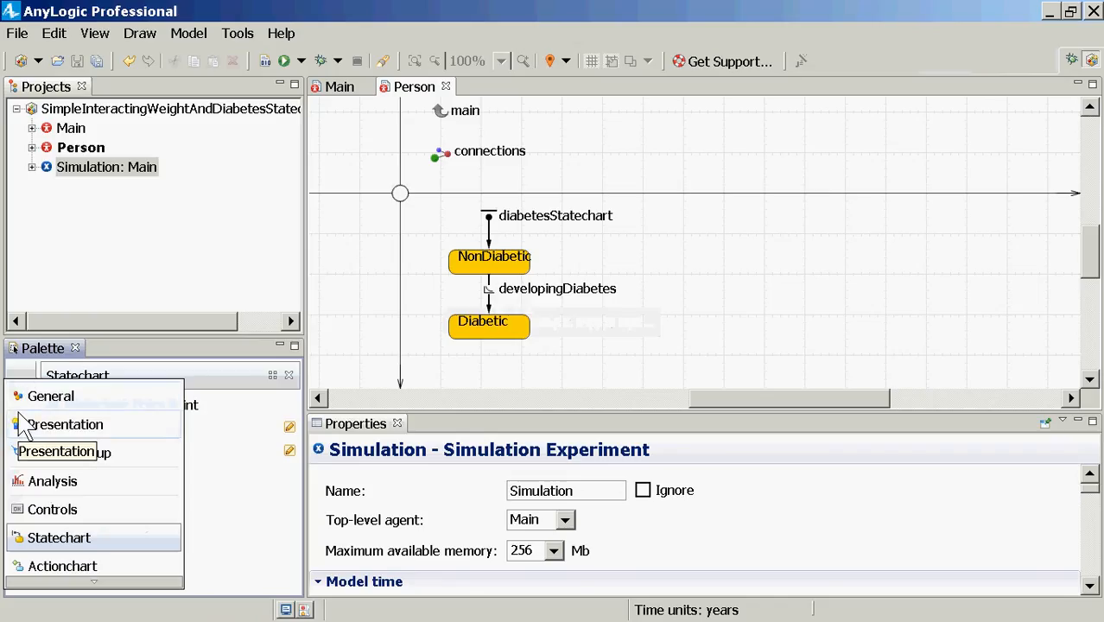
left_click(24, 424)
left_click(19, 395)
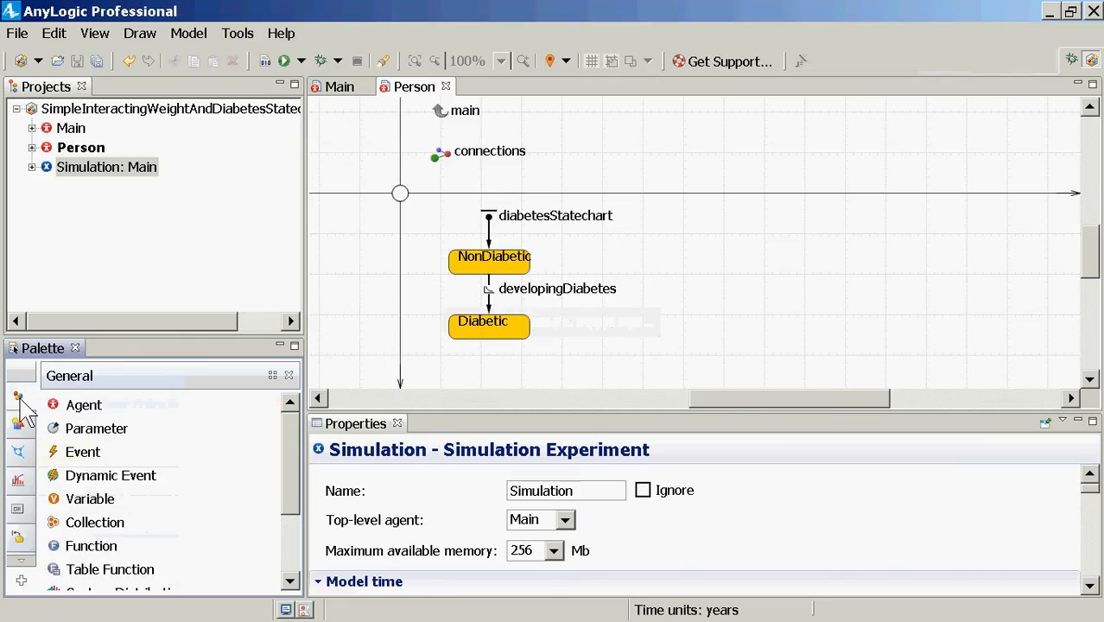
mouse_move(20, 403)
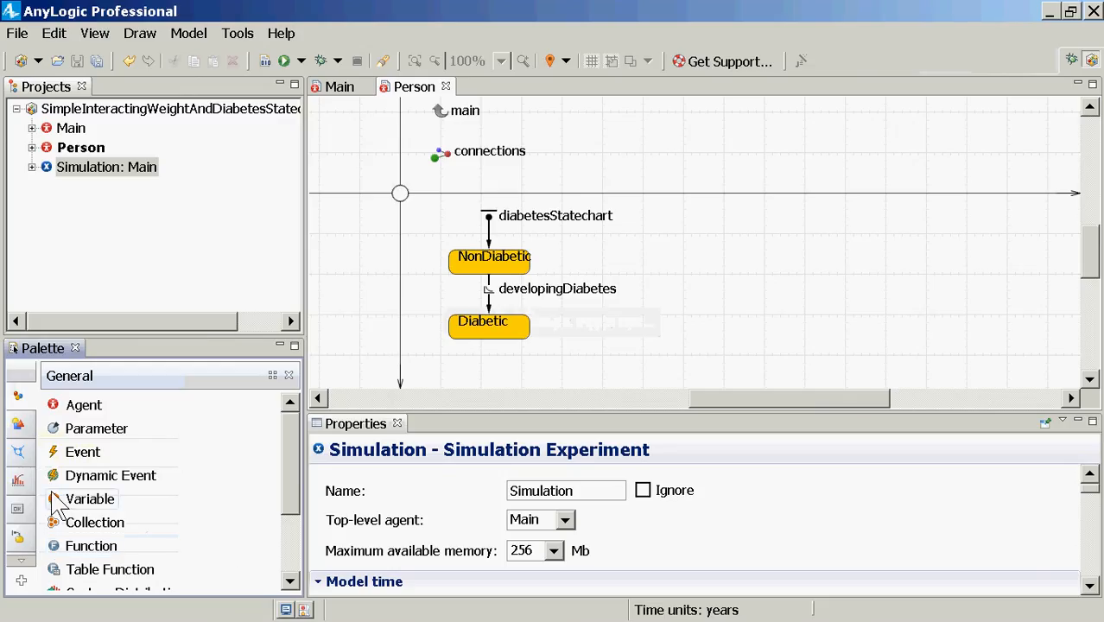
left_click_drag(54, 504, 419, 216)
type("color")
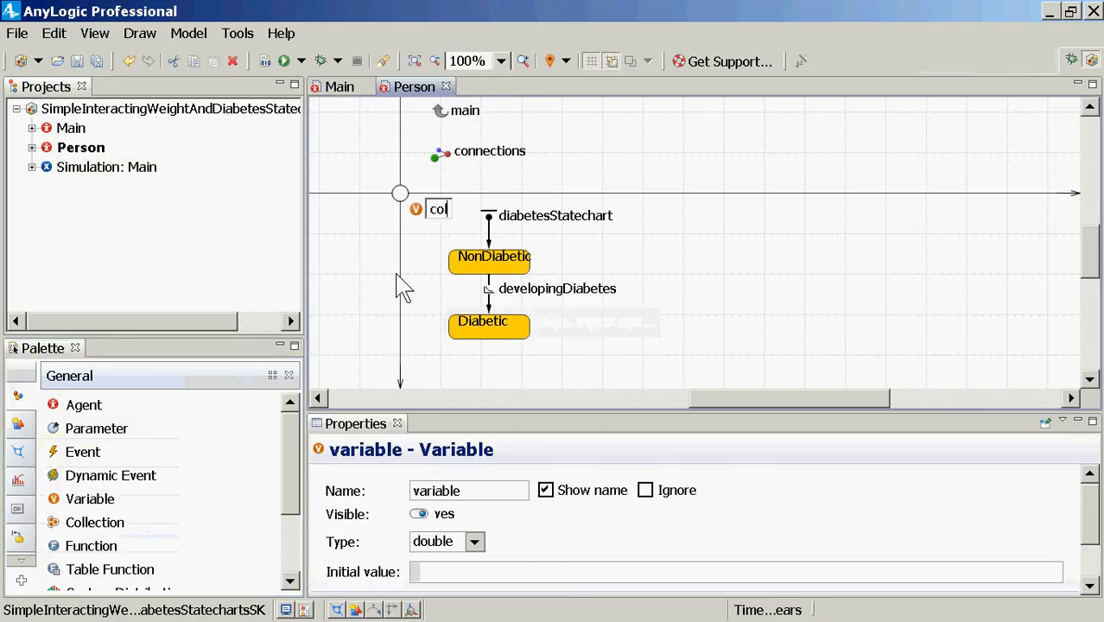
key("Return")
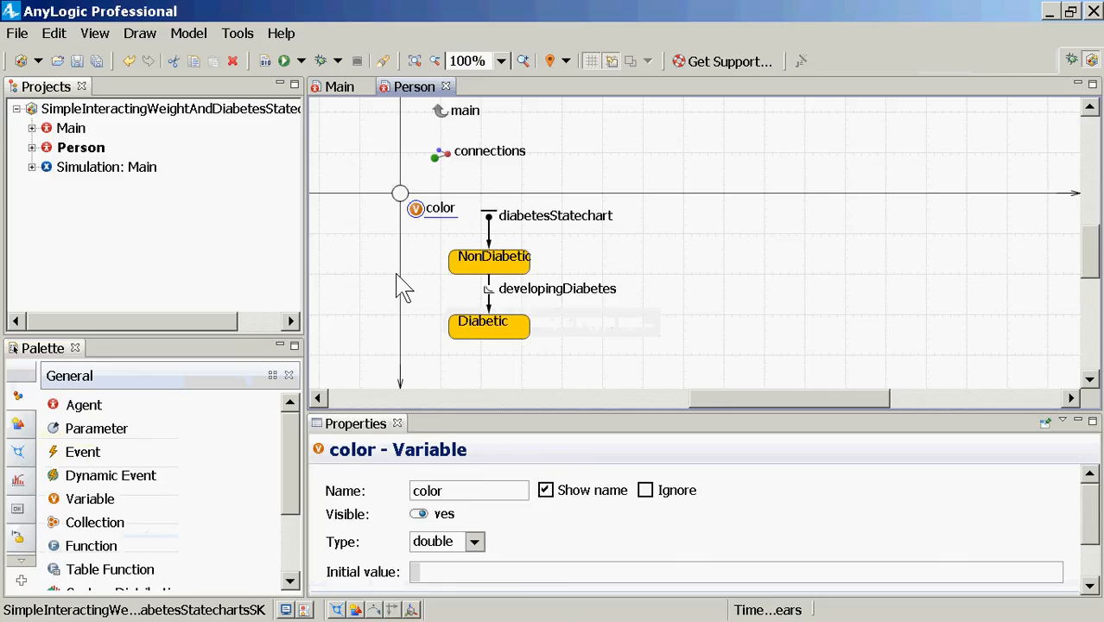
Step: Select NonDiabetic and resize the properties area to keep the diagram visible
left_click(466, 261)
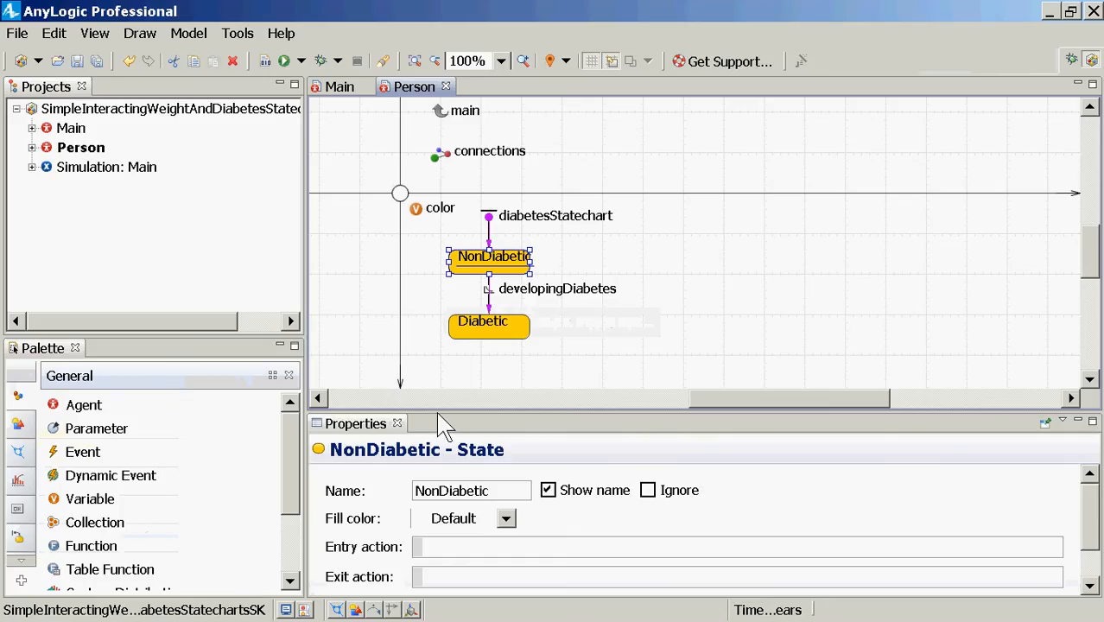
left_click_drag(439, 414, 453, 261)
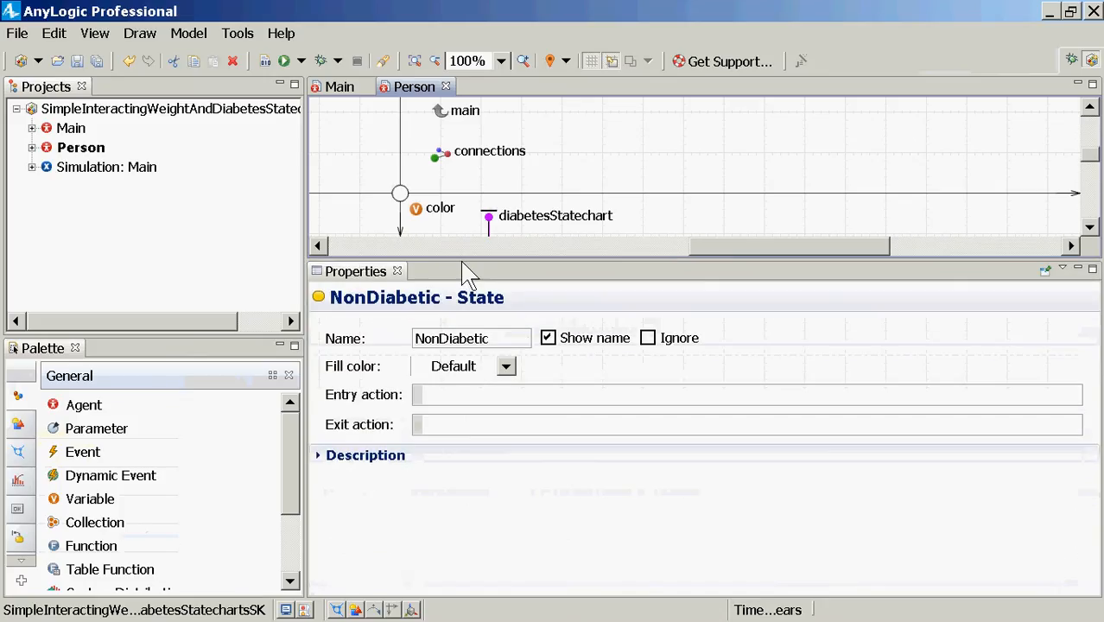
left_click(451, 396)
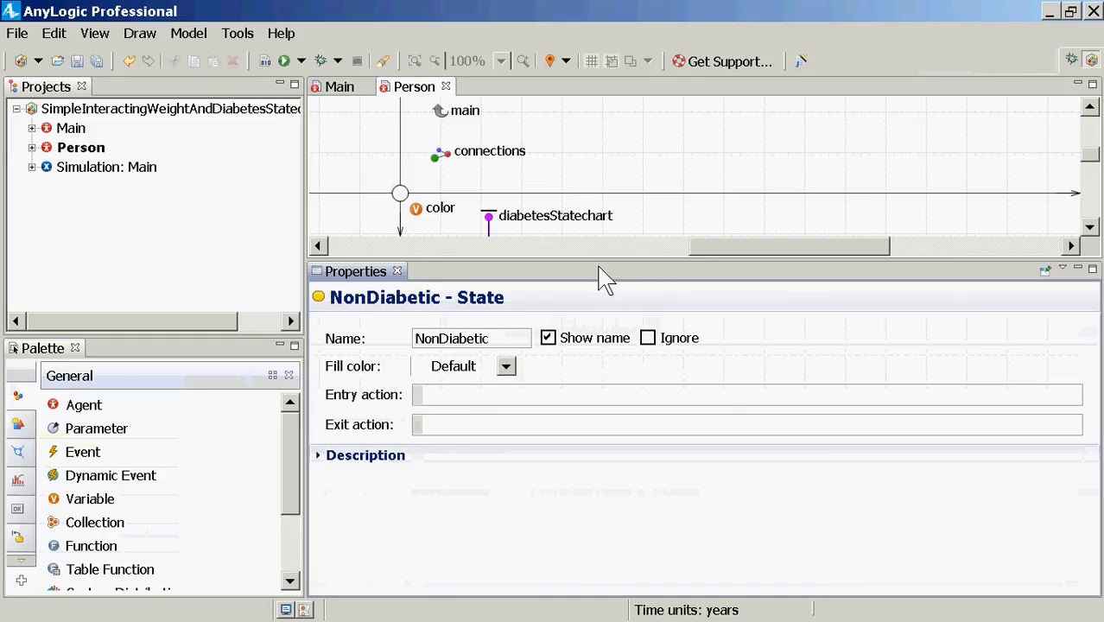
left_click_drag(595, 263, 584, 325)
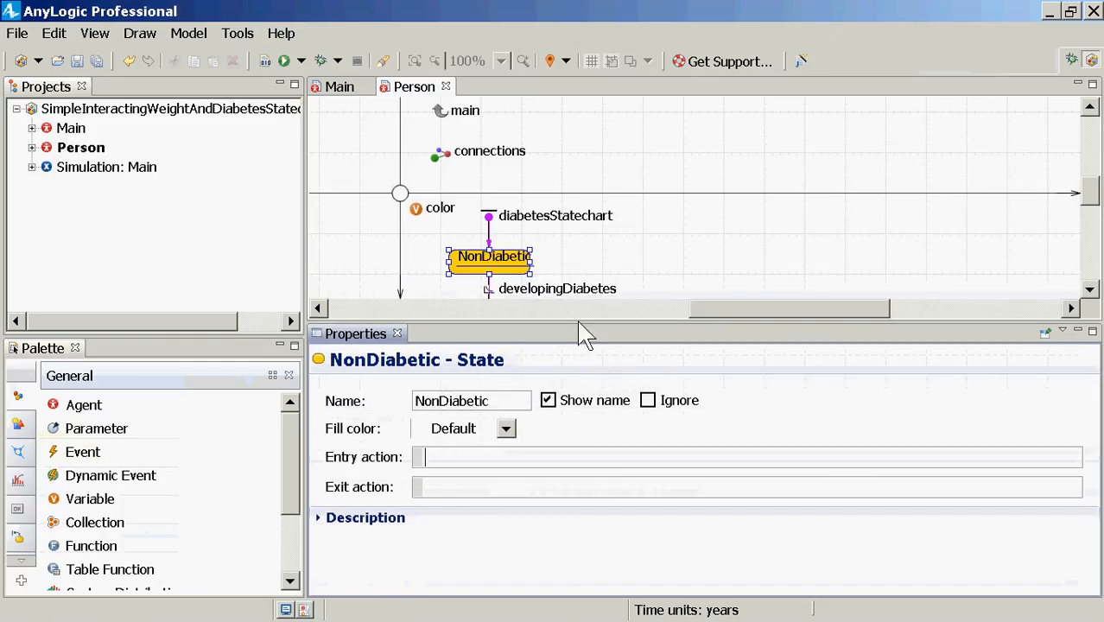
Step: Set the color variable's type to Other, replacing double with Color
left_click(416, 212)
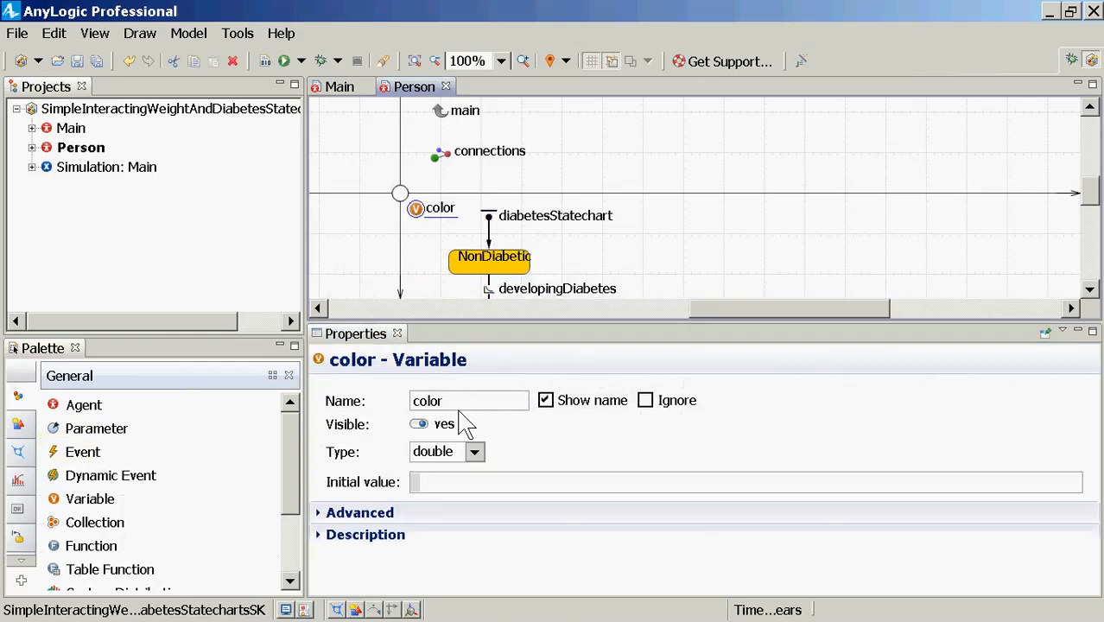
left_click(474, 451)
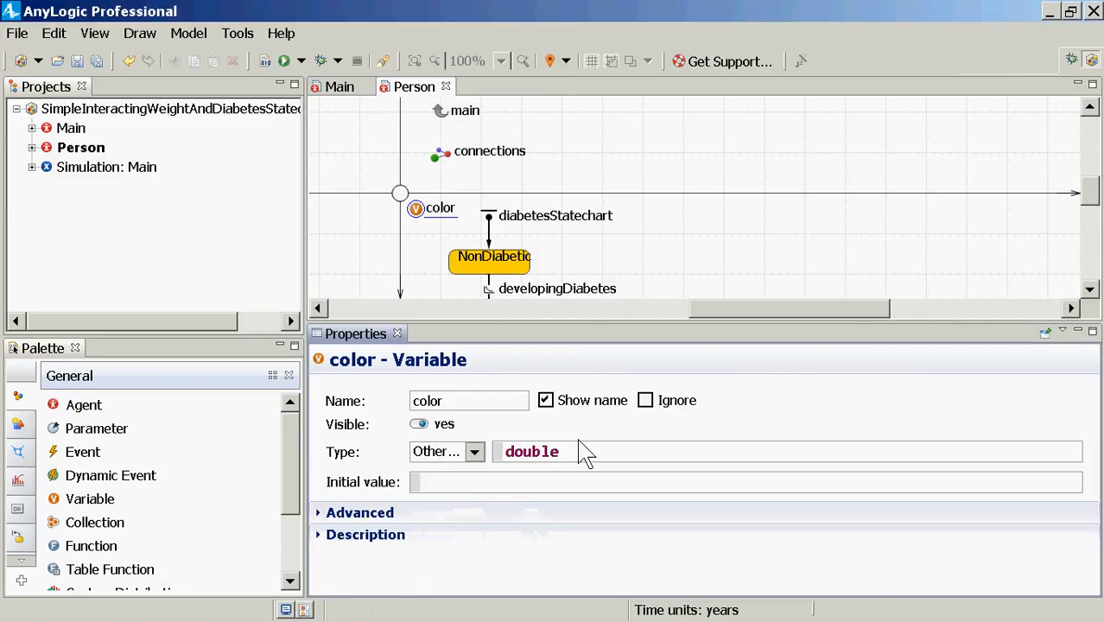
left_click_drag(572, 459, 419, 481)
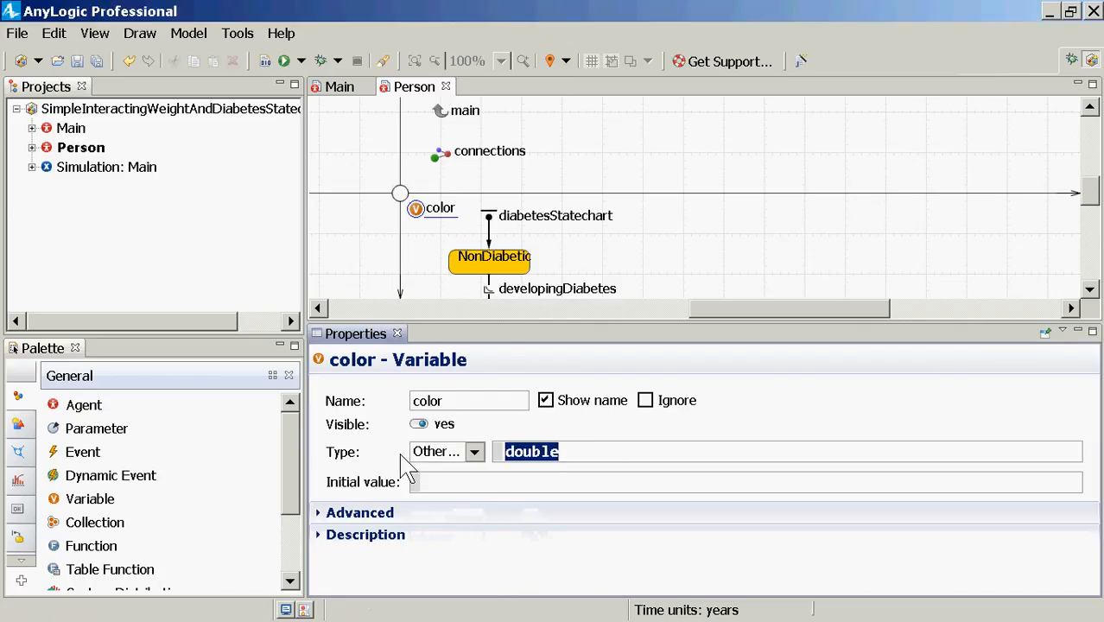
type("Color")
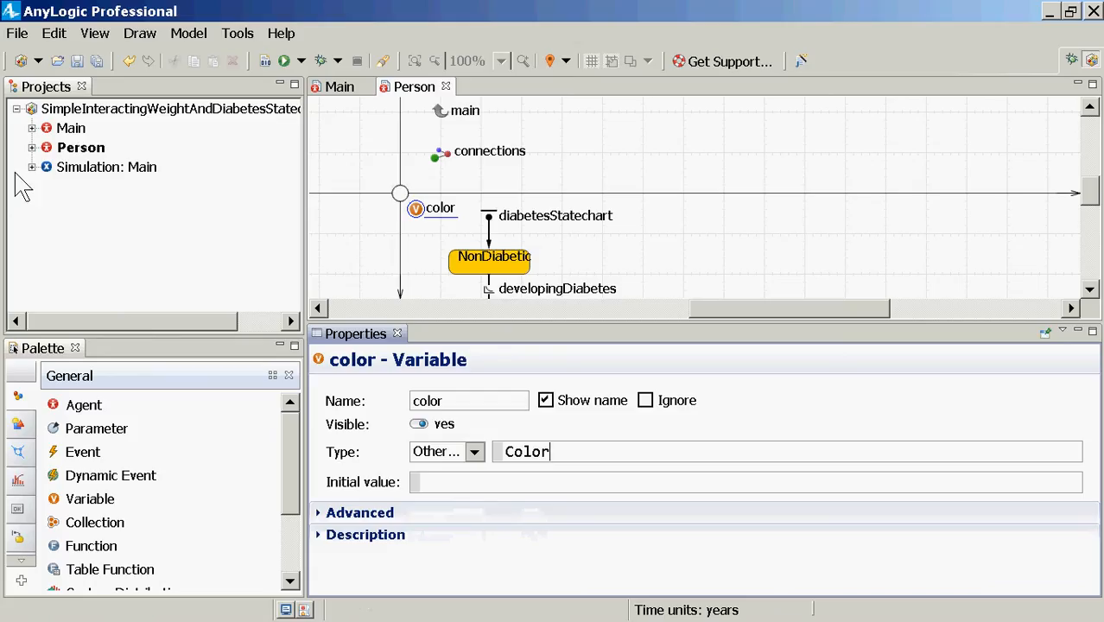
Step: Give NonDiabetic the entry action color = GREEN; and build the model
left_click(482, 270)
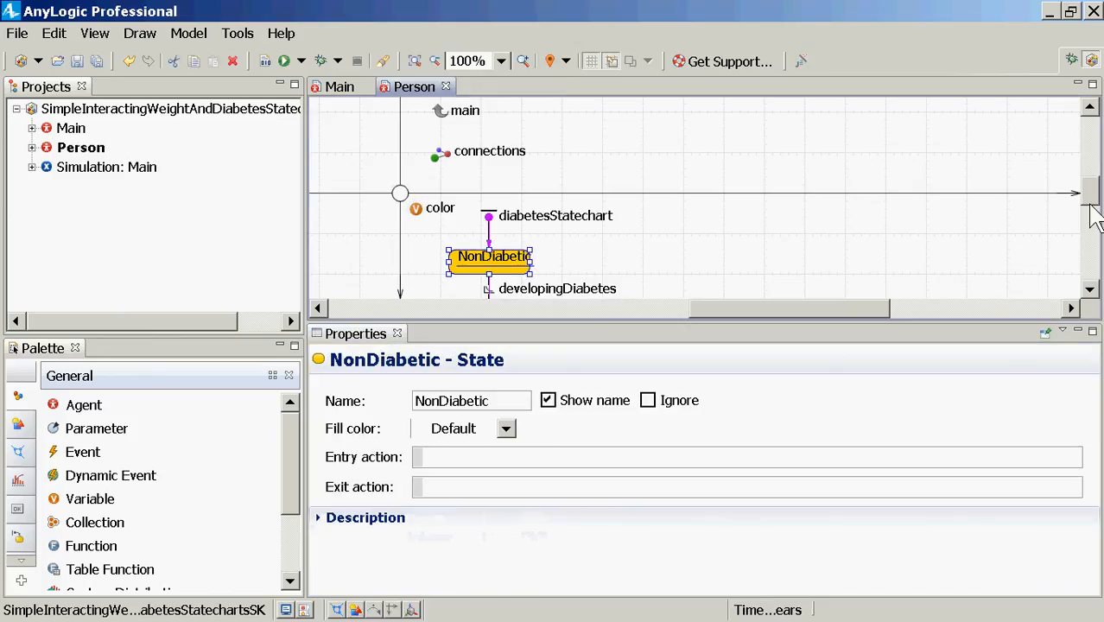
left_click(1091, 290)
left_click(1091, 290)
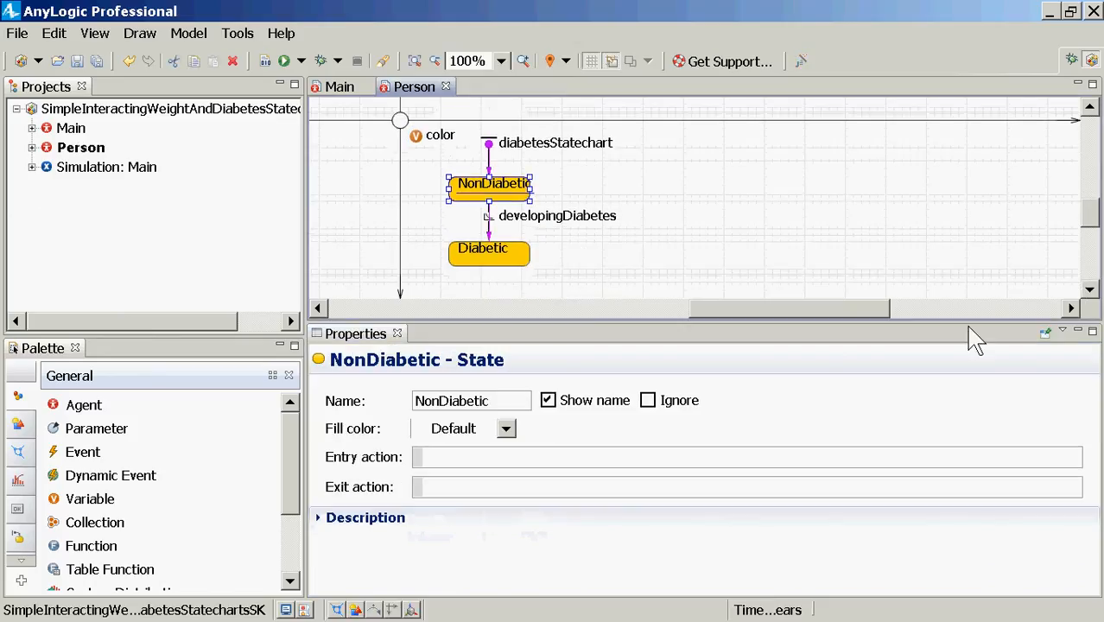
left_click(489, 460)
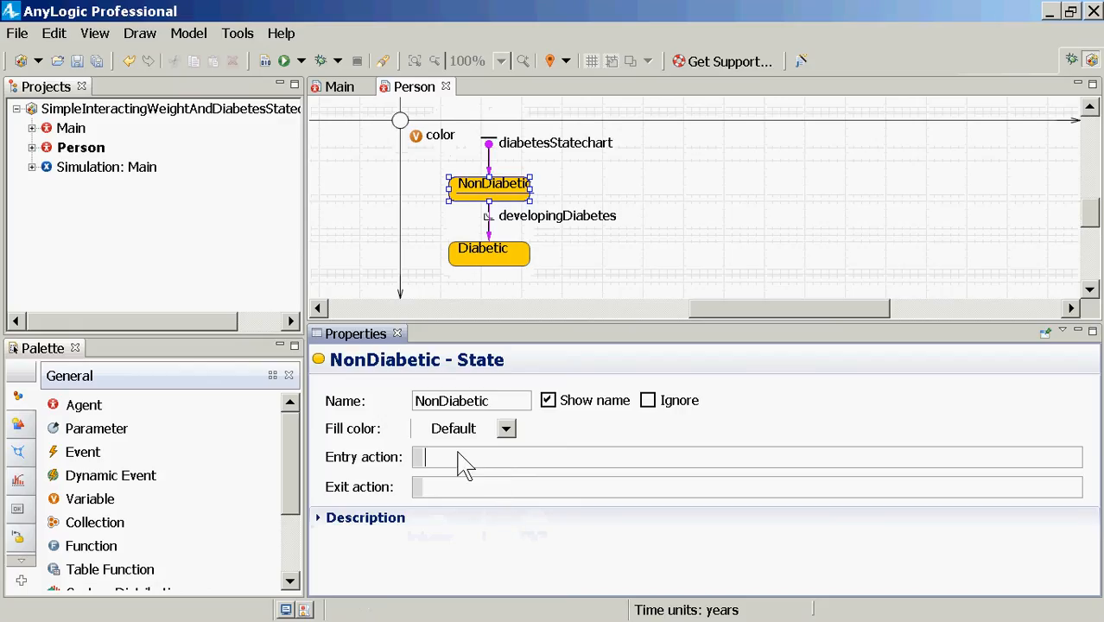
type("color = GREEN")
key("BackSpace")
key("BackSpace")
key("BackSpace")
key("BackSpace")
key("BackSpace")
type("GREEN;")
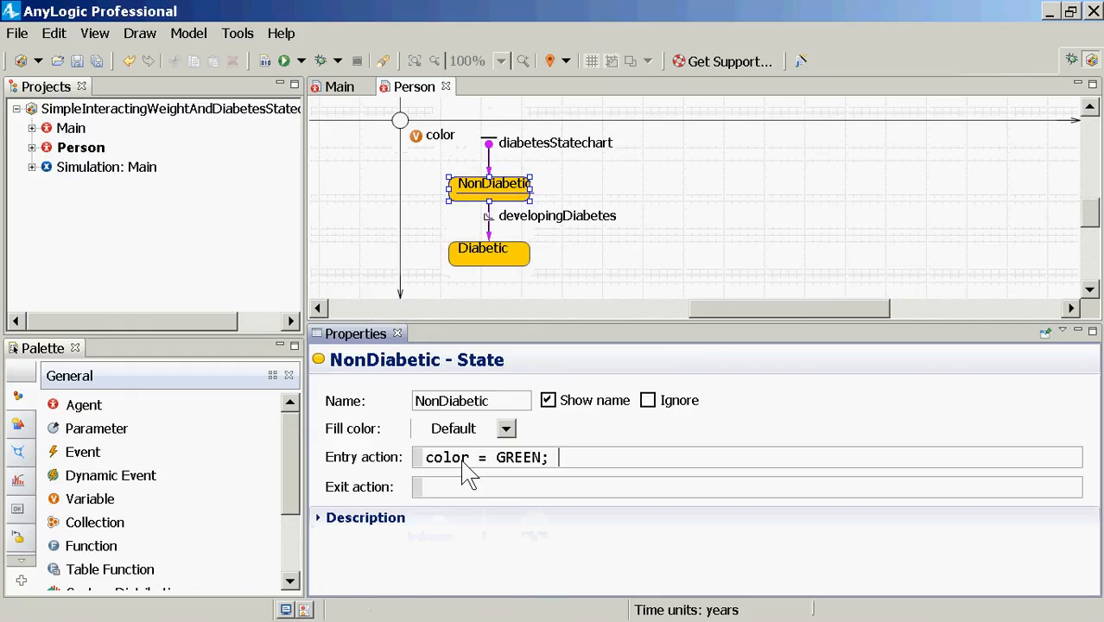
key("Left")
key("Left")
key("ctrl+shift+Left")
key("Right")
left_click(263, 64)
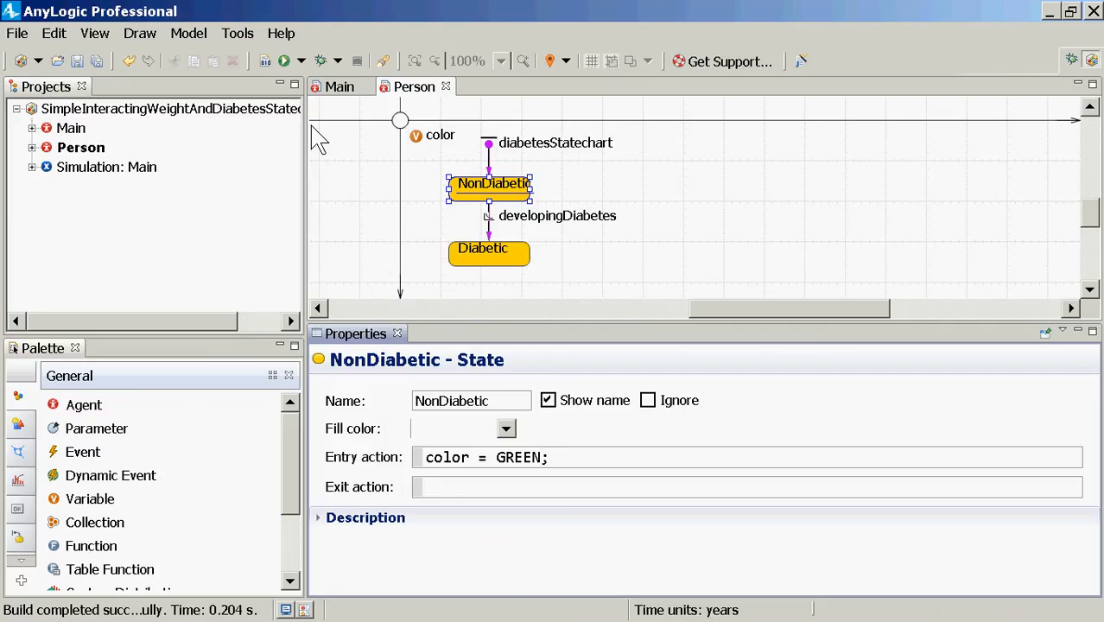
Step: Give Diabetic the entry action color = RED; and a red fill color
left_click(508, 264)
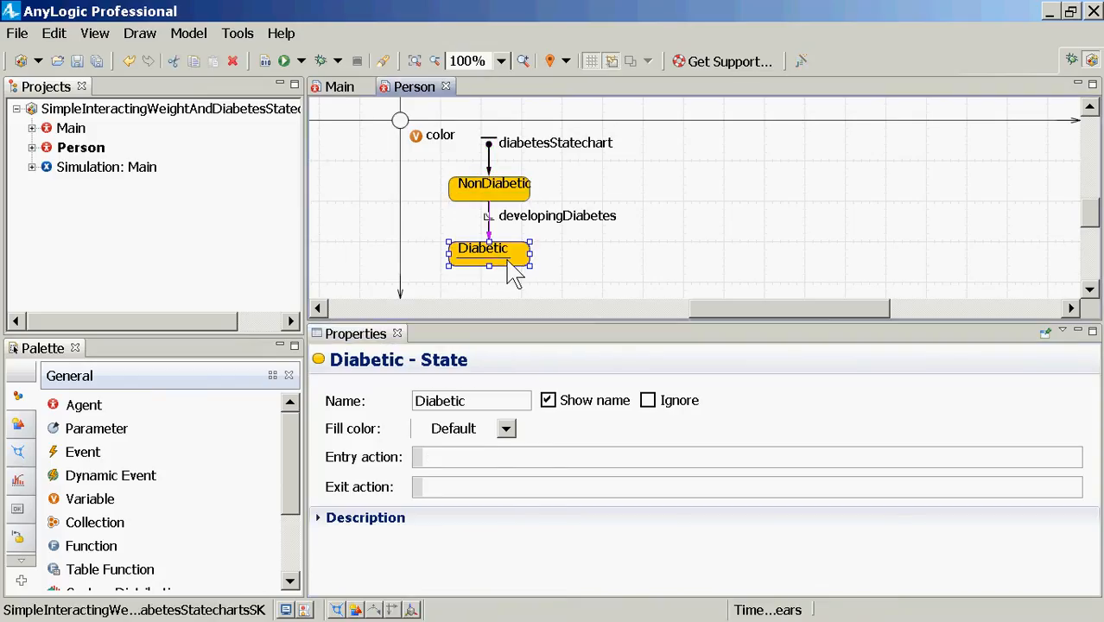
left_click(469, 459)
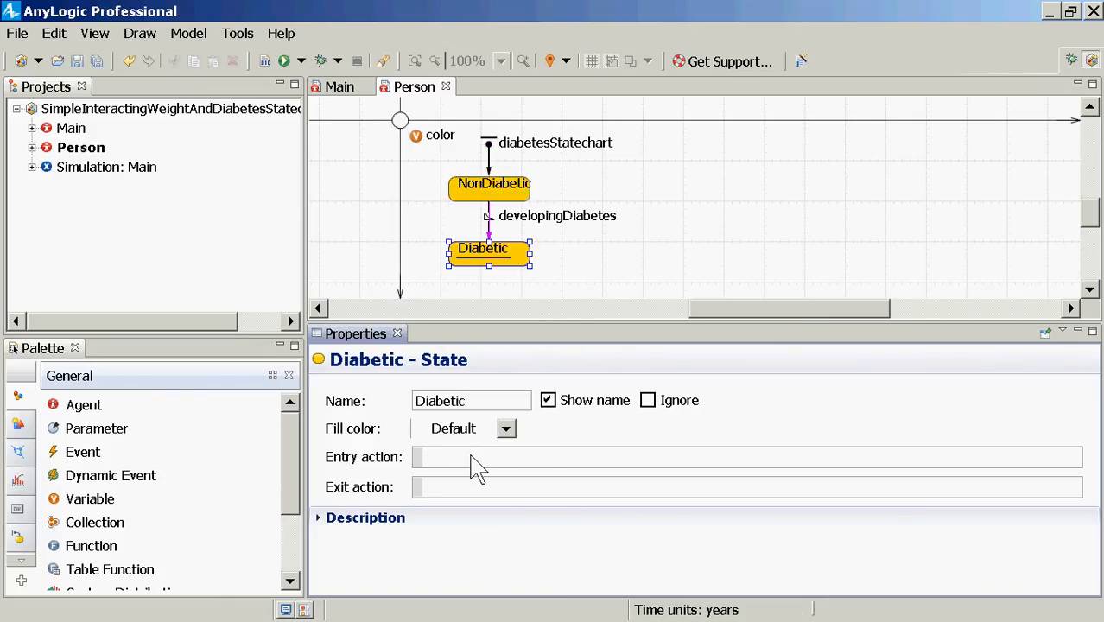
type("color = RED;")
left_click(480, 429)
left_click(423, 468)
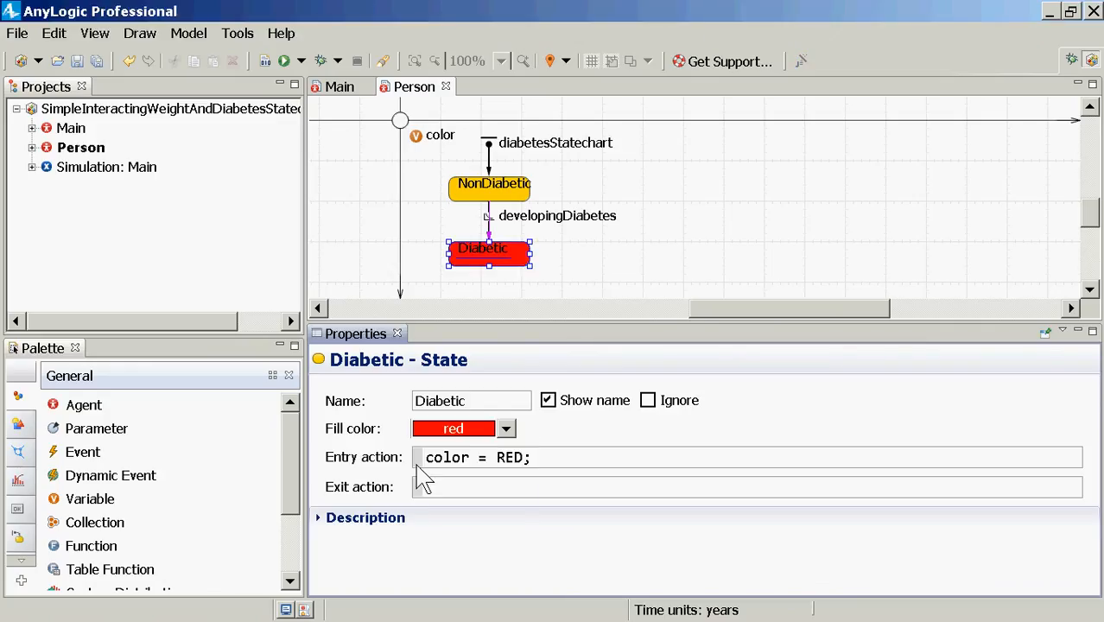
left_click(458, 190)
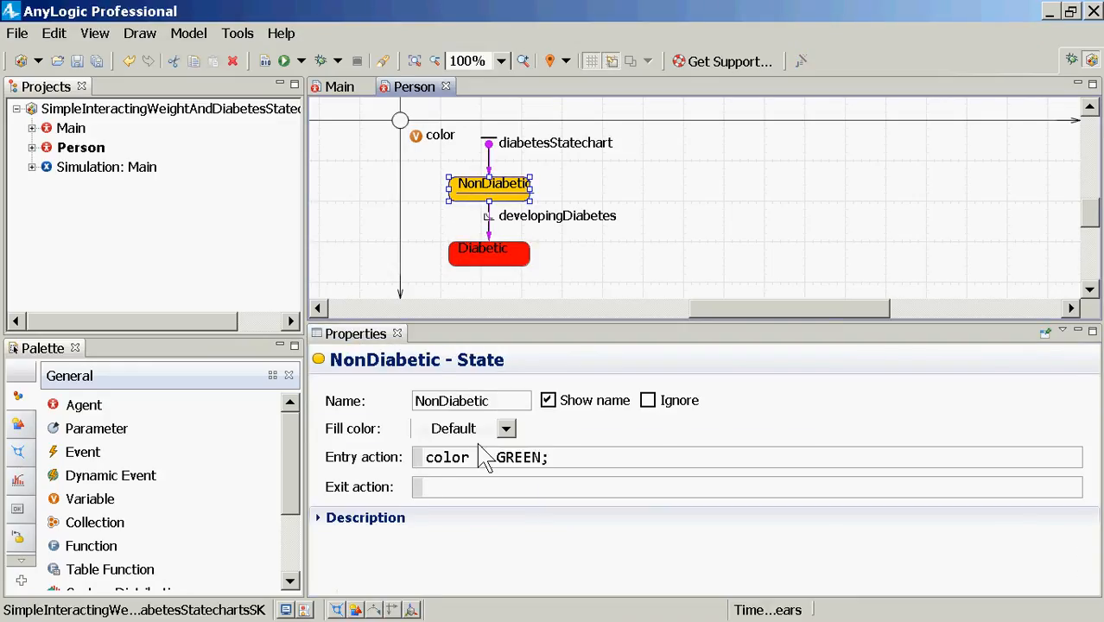
Step: Set the NonDiabetic state's fill color to lime
left_click(506, 430)
left_click(456, 469)
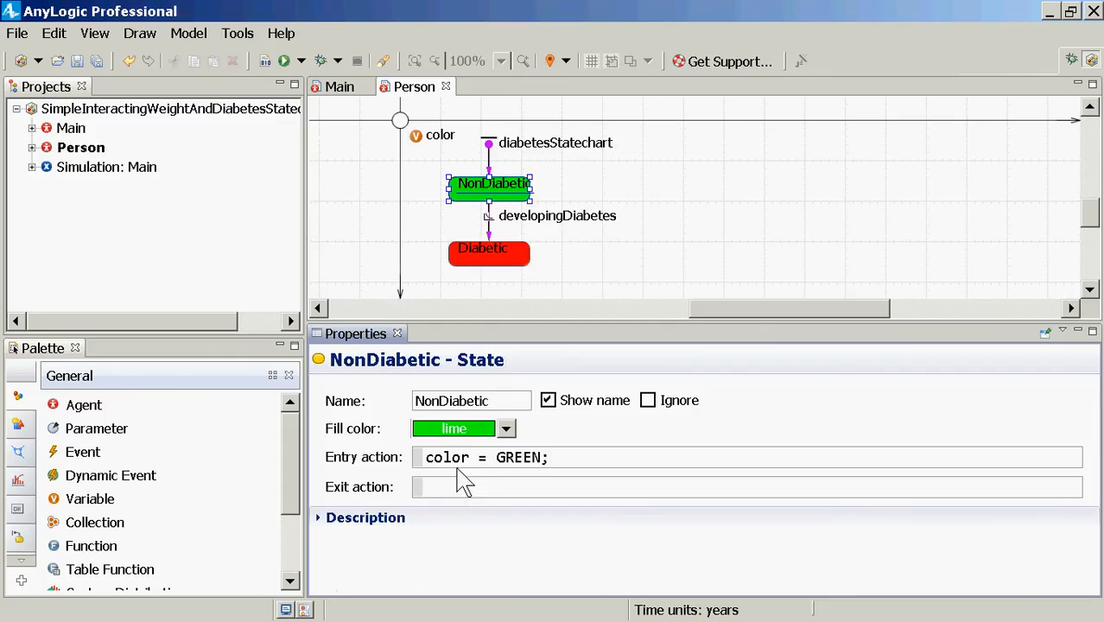
left_click(503, 263)
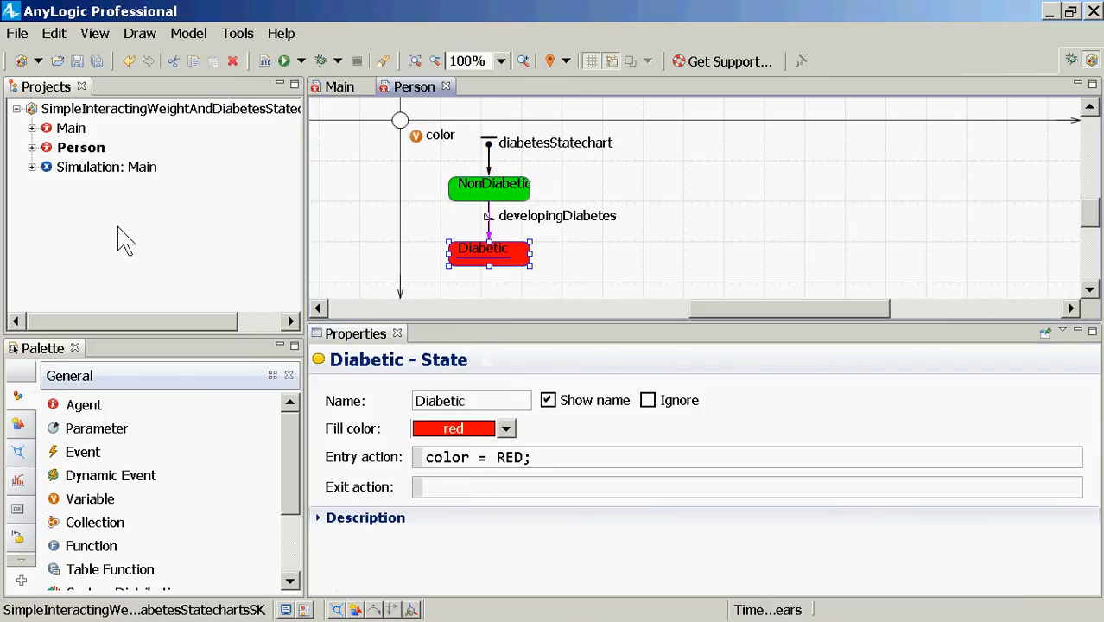
right_click(115, 168)
Step: Run the Simulation experiment, view the Main agent, then close the simulation window
left_click(156, 399)
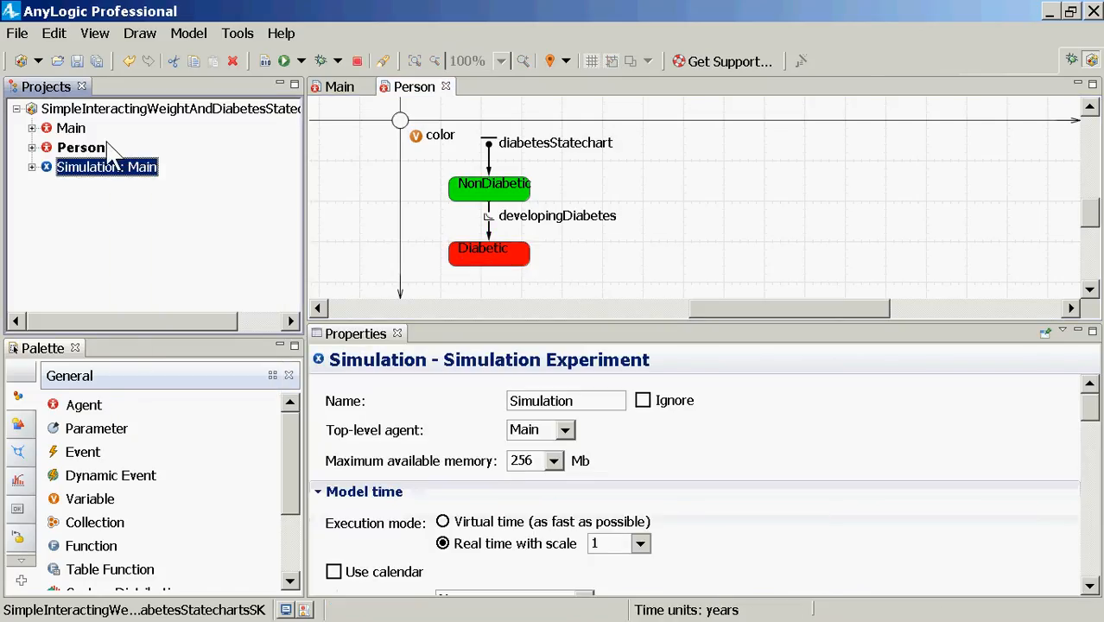
left_click(104, 128)
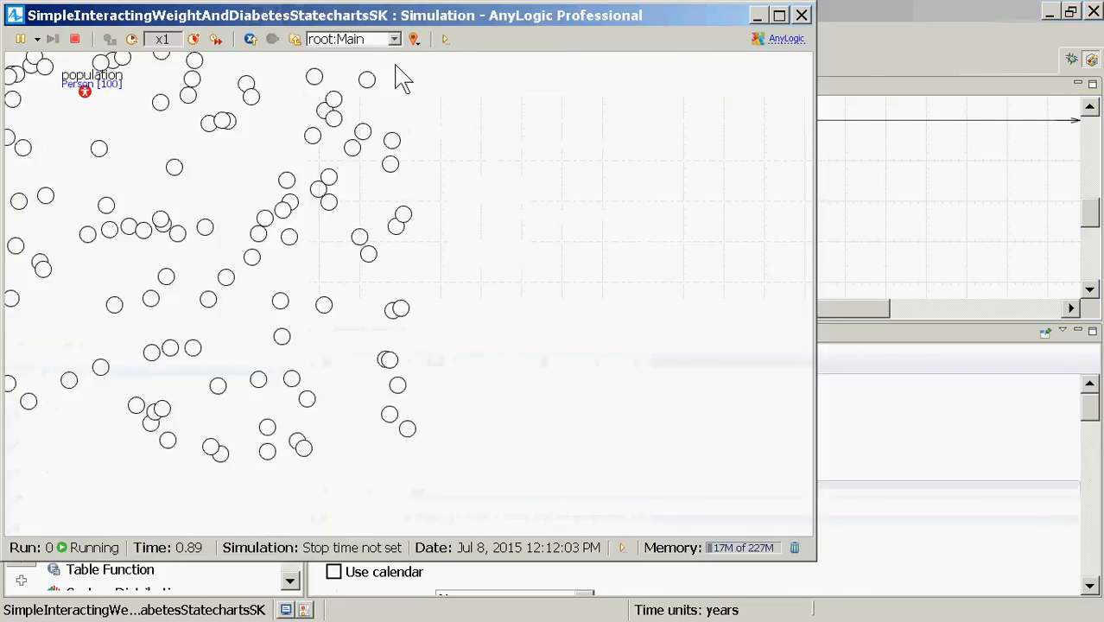
left_click(376, 43)
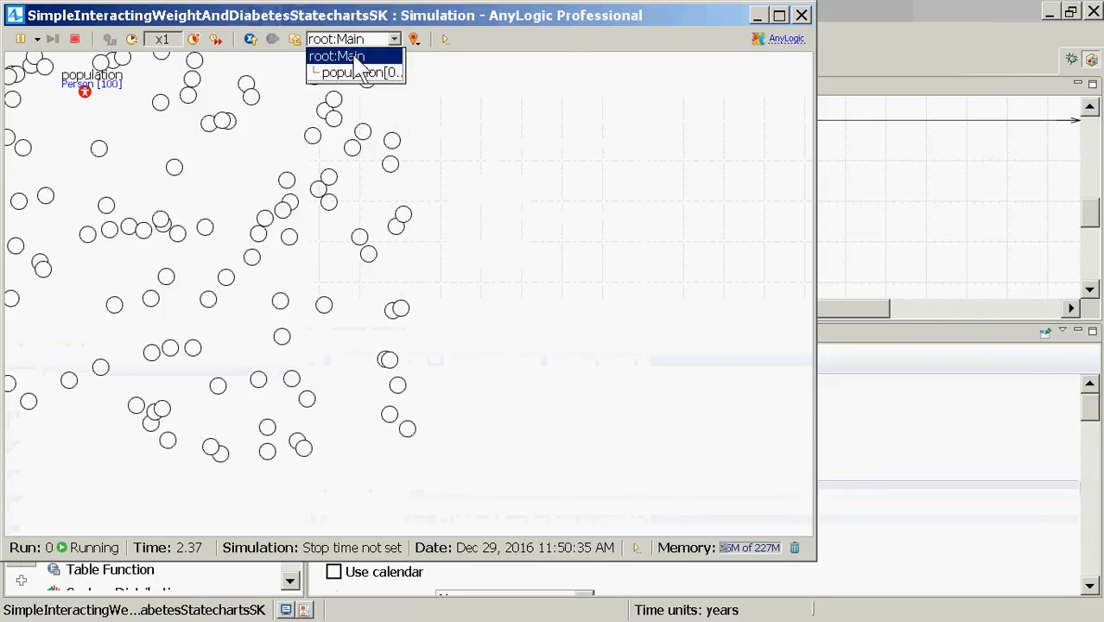
left_click(162, 155)
left_click(801, 14)
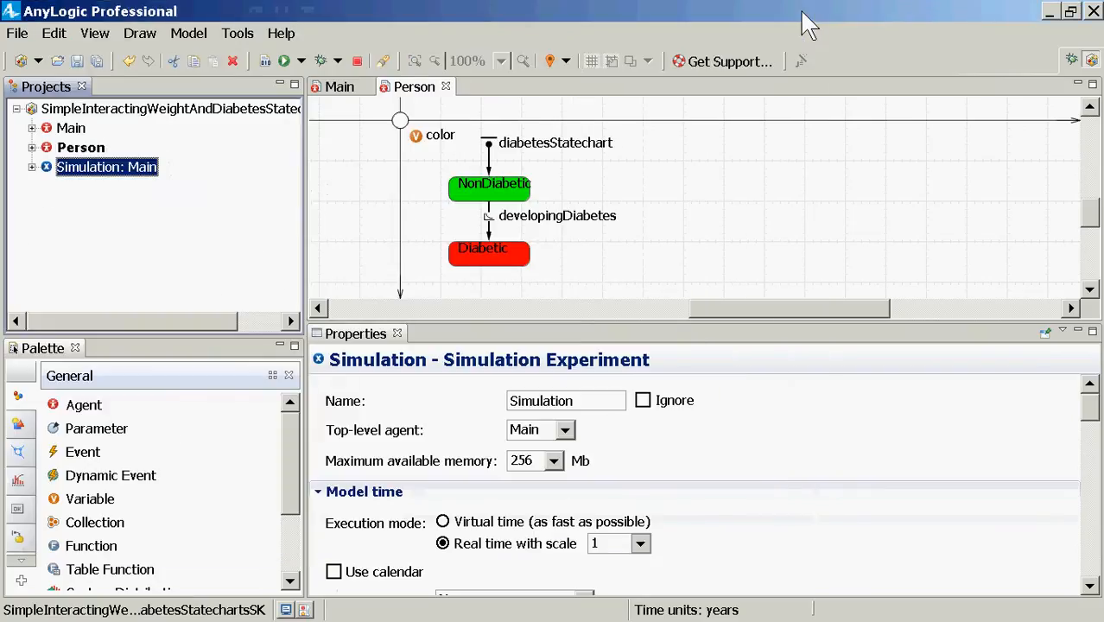
left_click(502, 257)
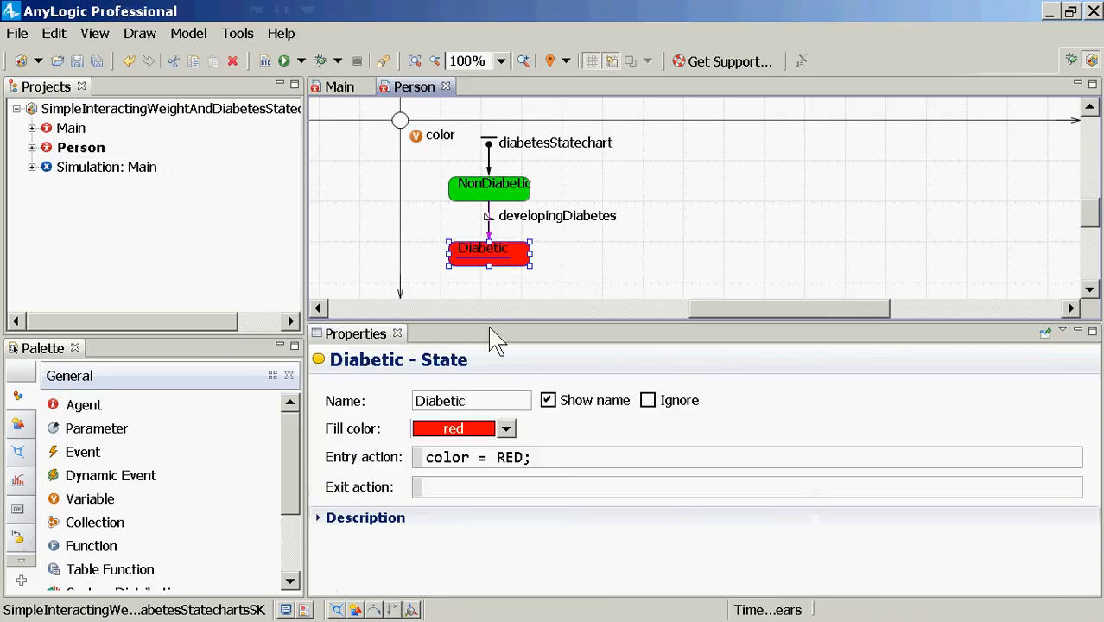
left_click(470, 459)
left_click_drag(547, 464, 327, 489)
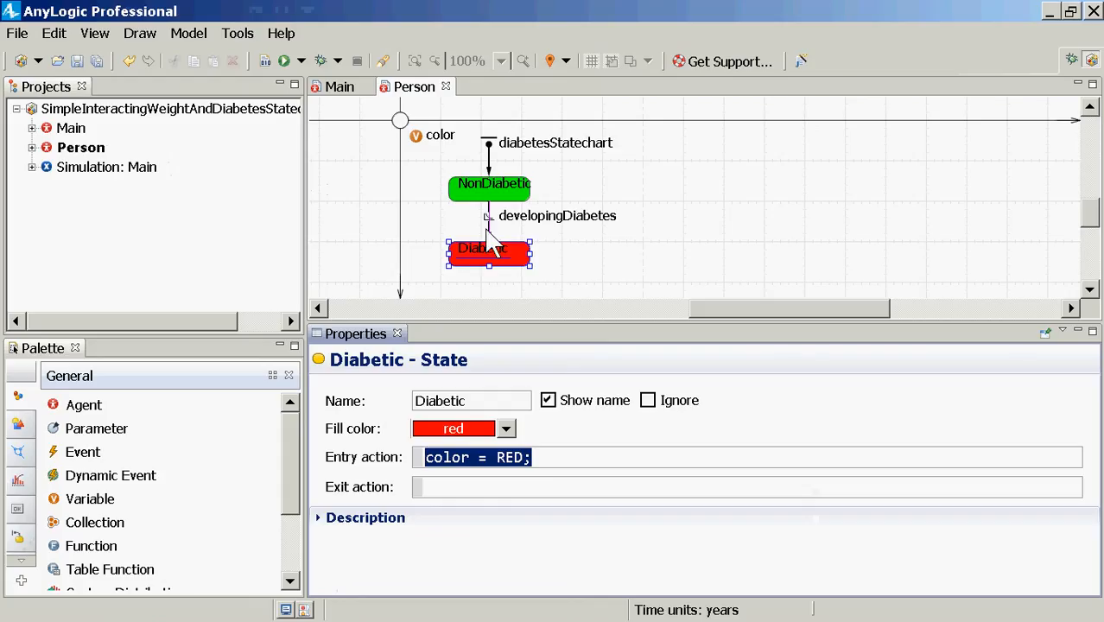
left_click(413, 143)
left_click(500, 193)
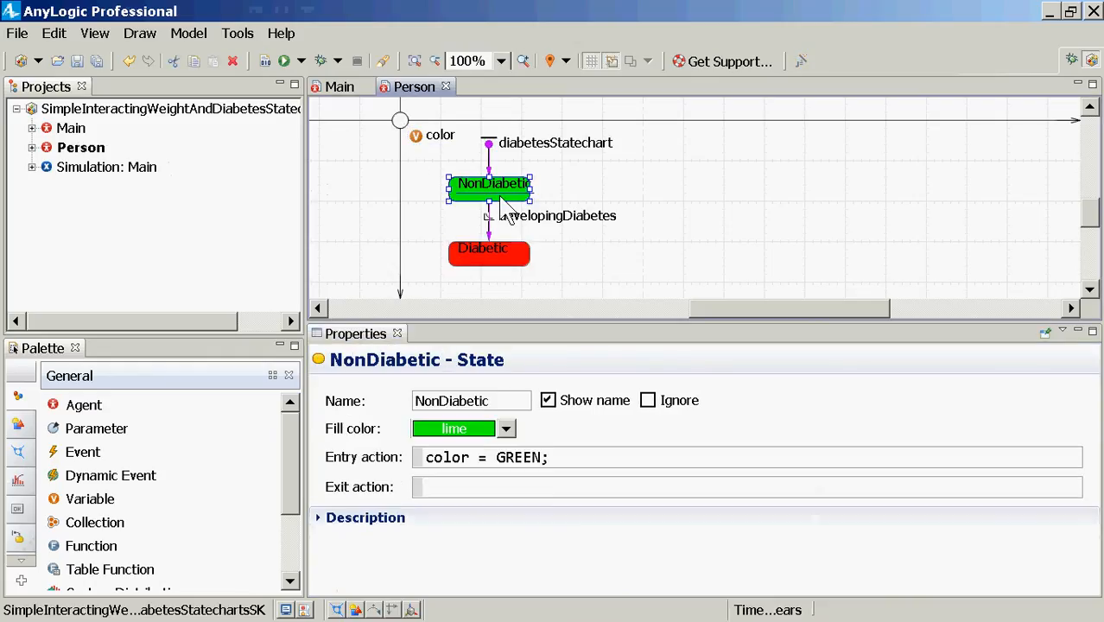
left_click(489, 257)
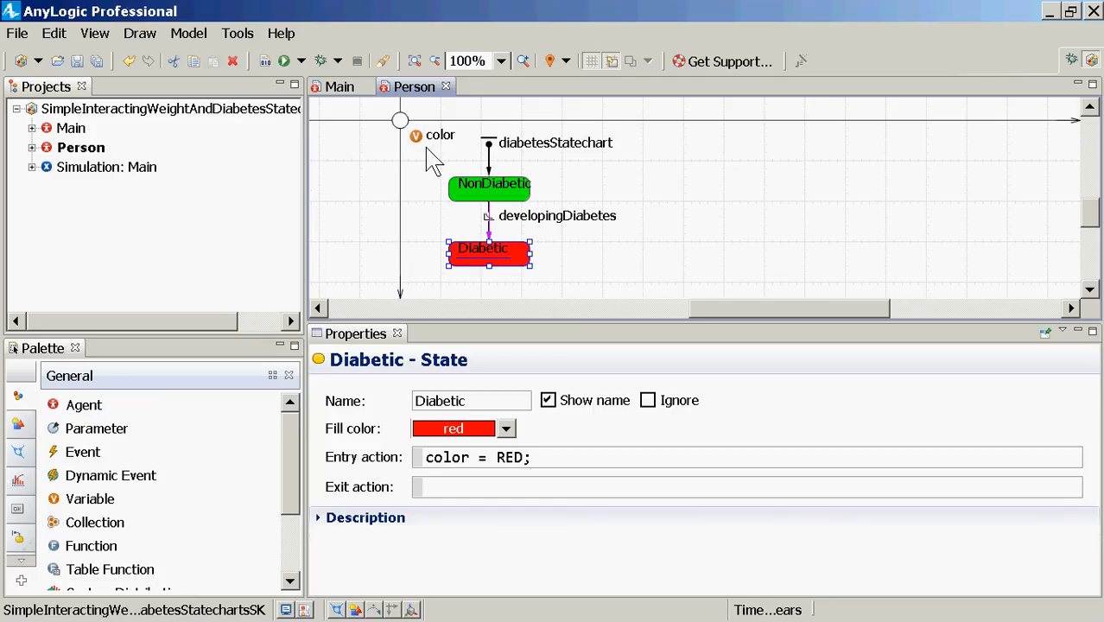
left_click(399, 120)
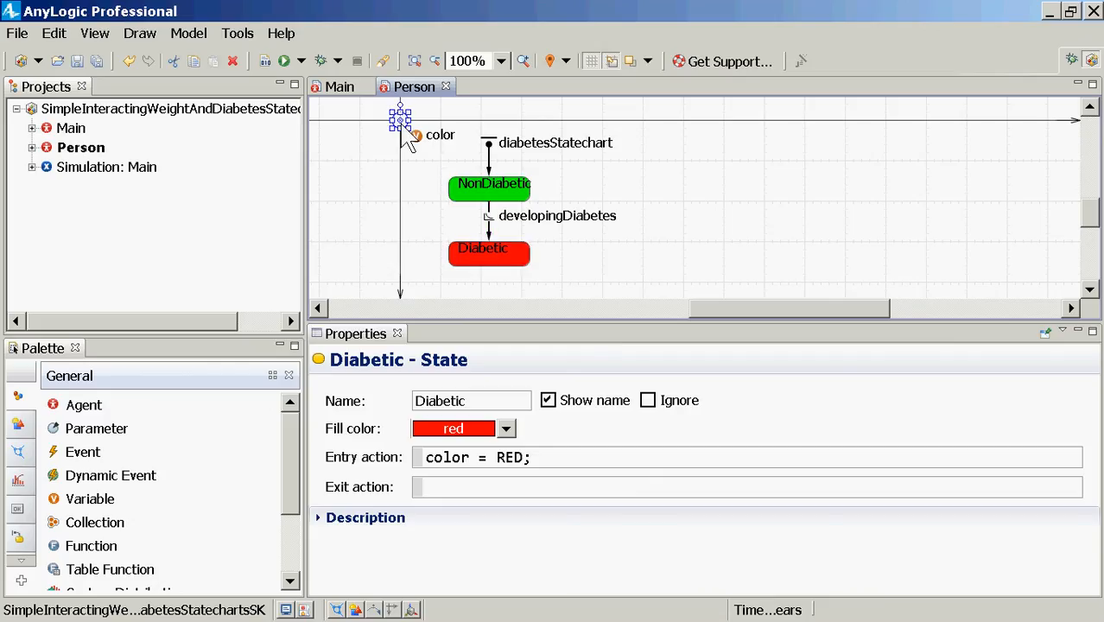
Step: Make the oval's fill colour the dynamic value color and save the model
left_click(409, 496)
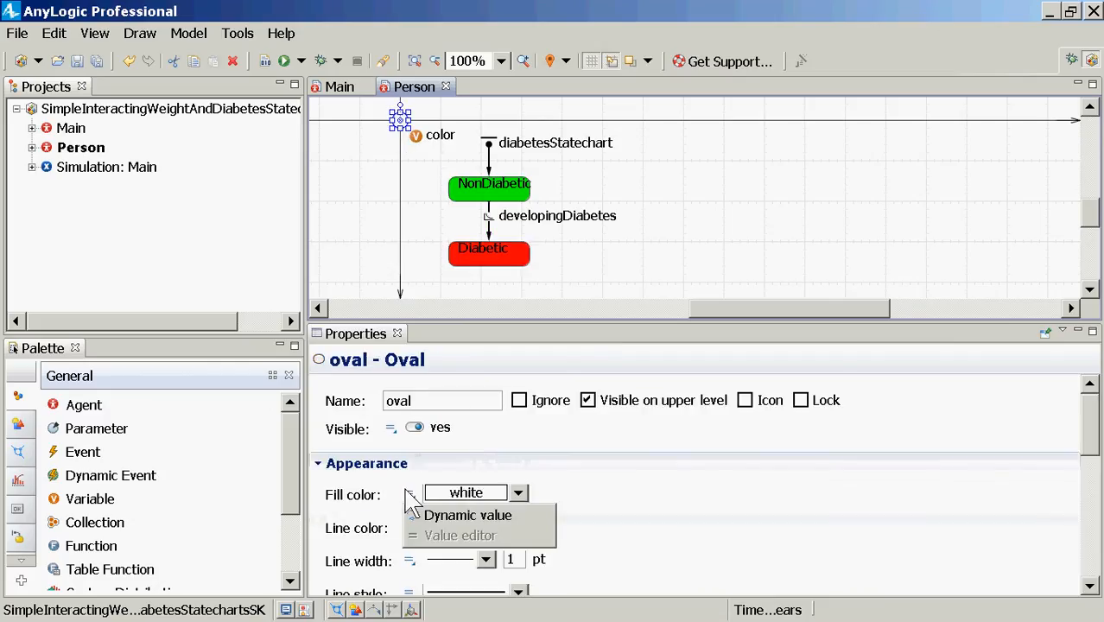
left_click(432, 512)
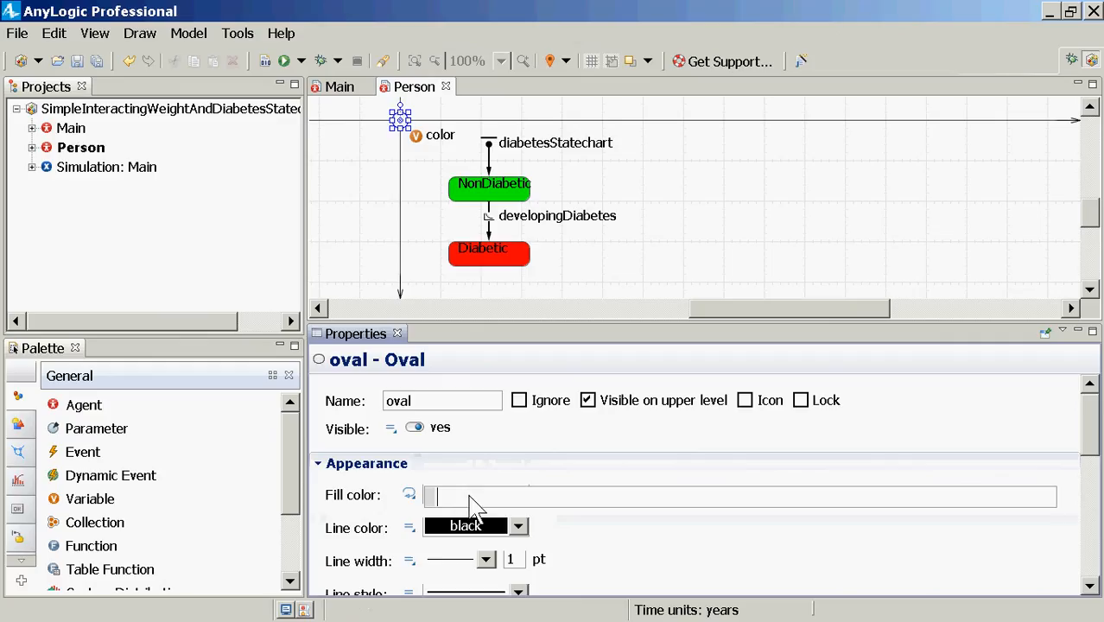
type("color")
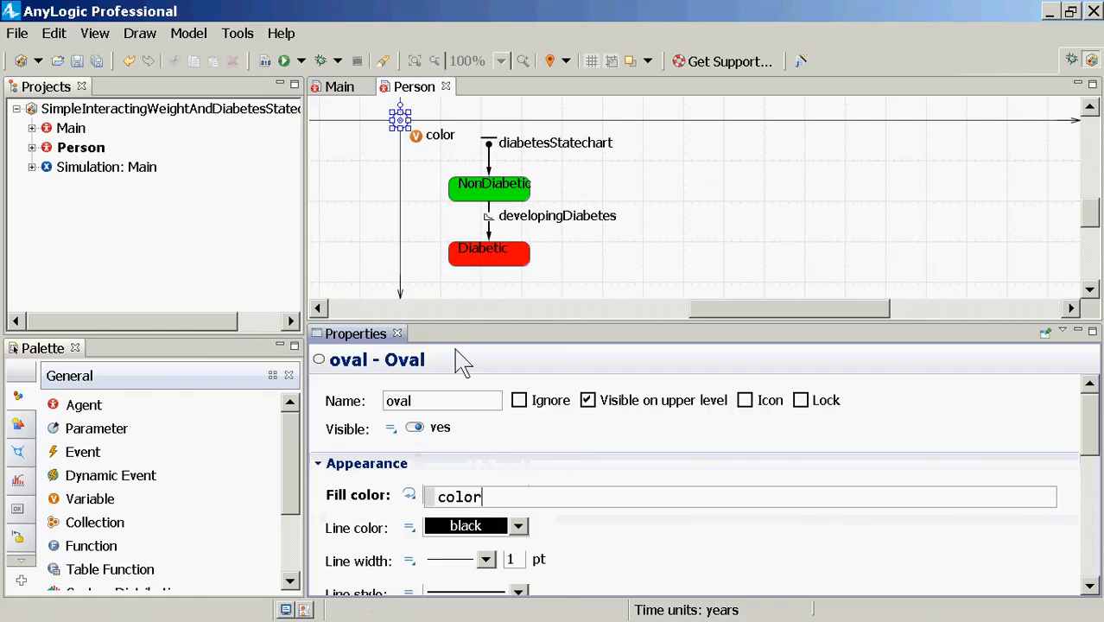
key("ctrl+s")
right_click(87, 166)
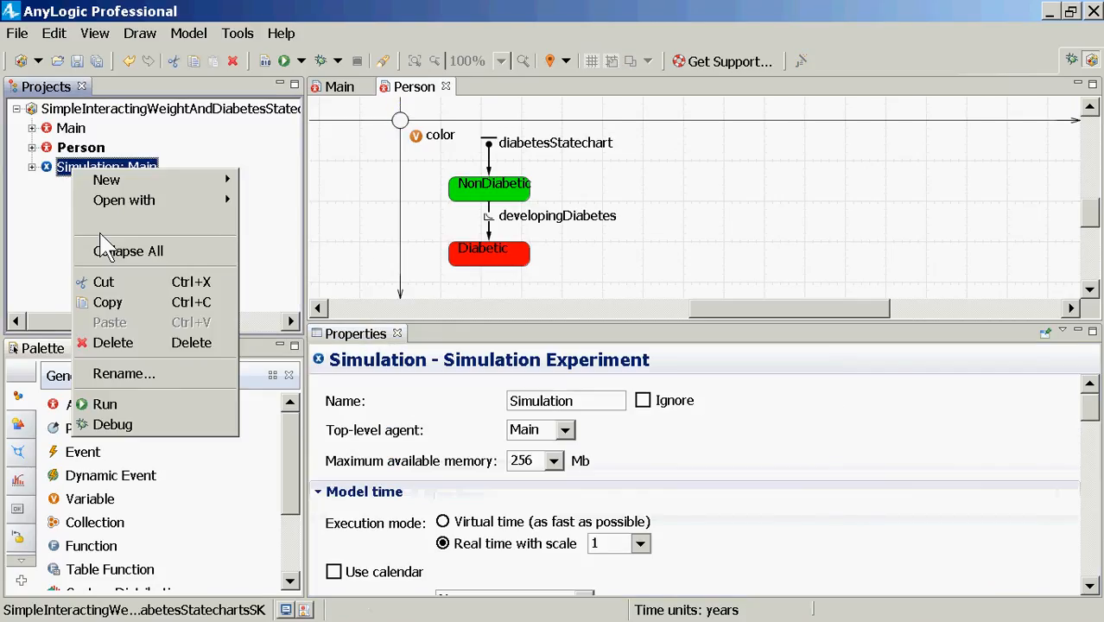
left_click(132, 401)
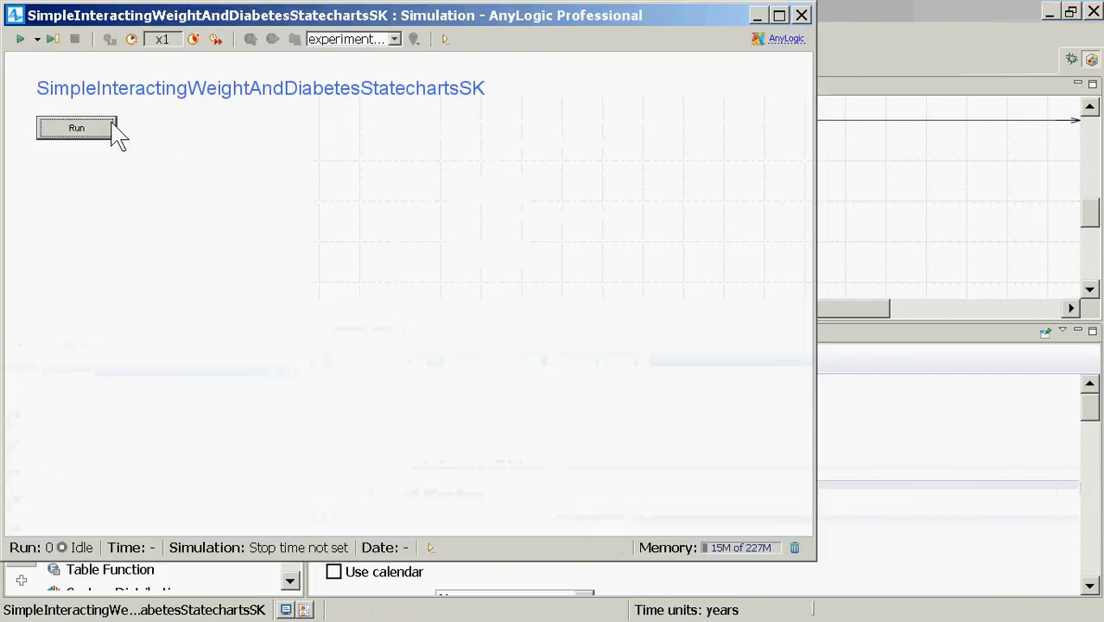
left_click(109, 130)
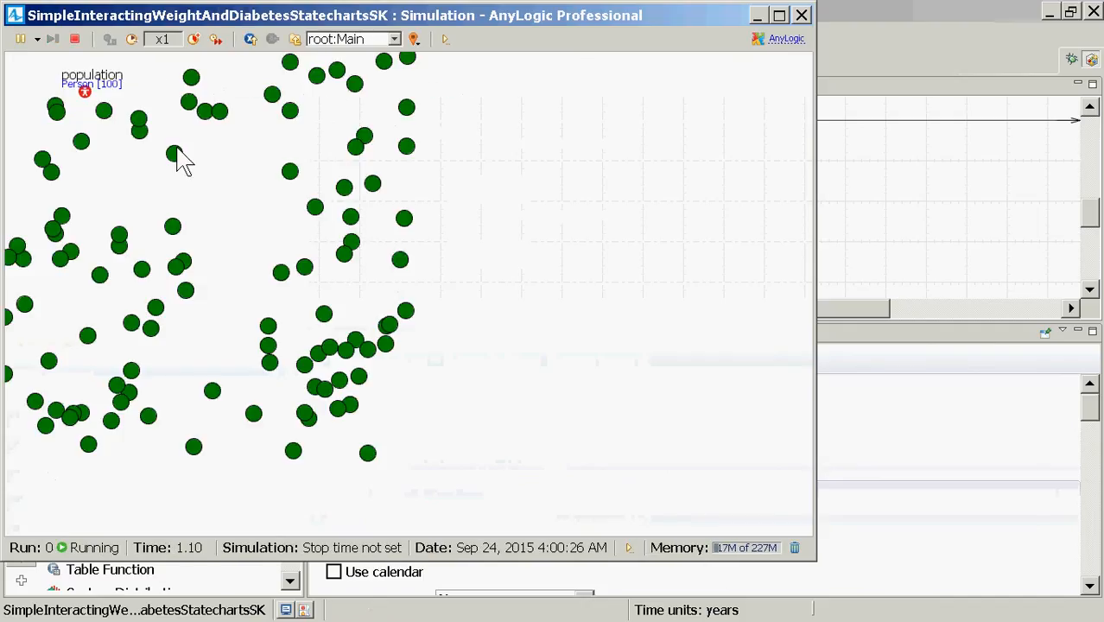
left_click(216, 39)
left_click(216, 40)
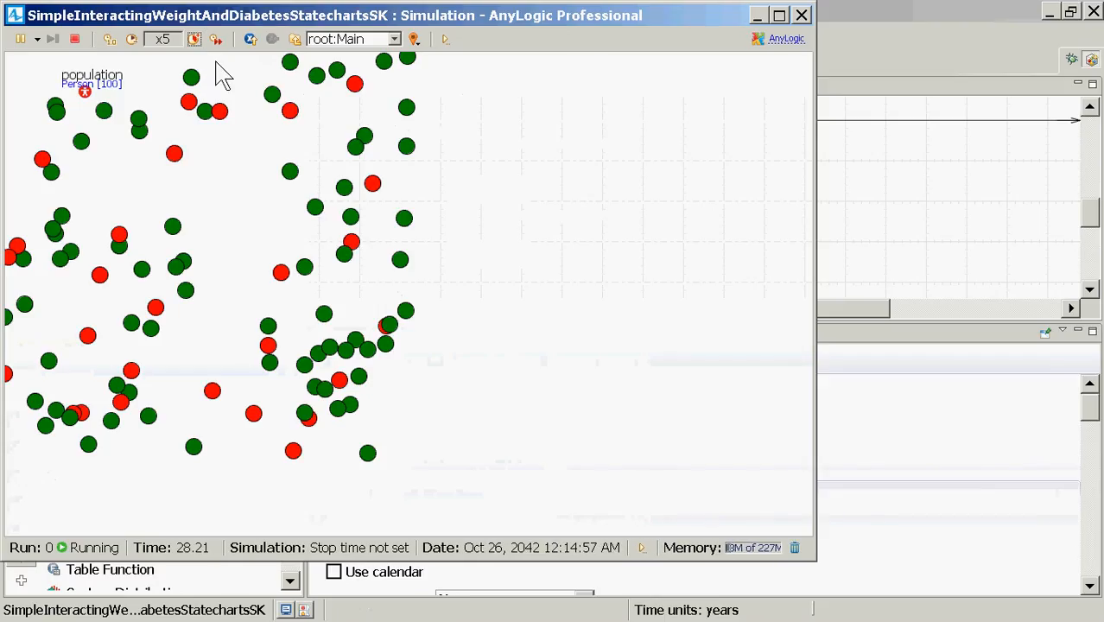
left_click(803, 17)
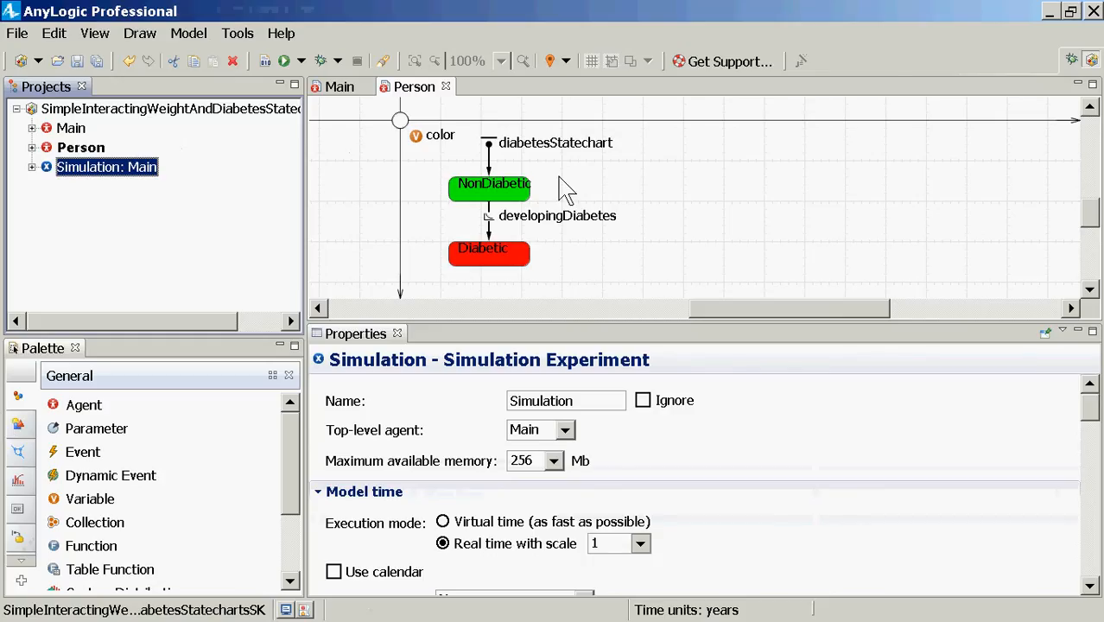
Step: Switch developingDiabetes from a Rate trigger to a Timeout of 100
left_click(486, 233)
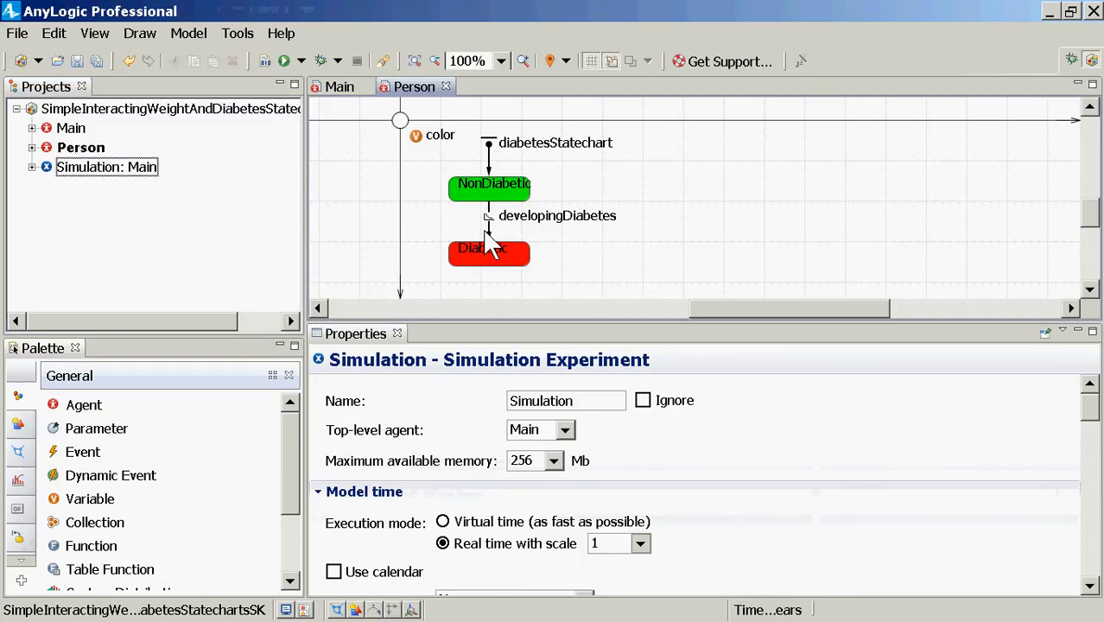
left_click(489, 231)
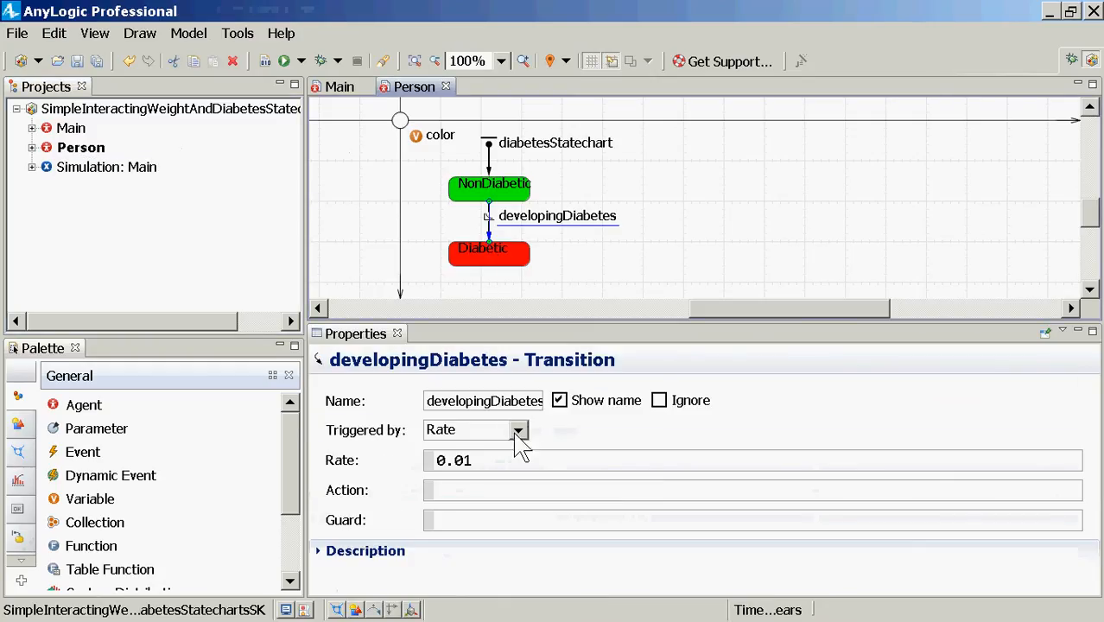
left_click(518, 430)
left_click(518, 430)
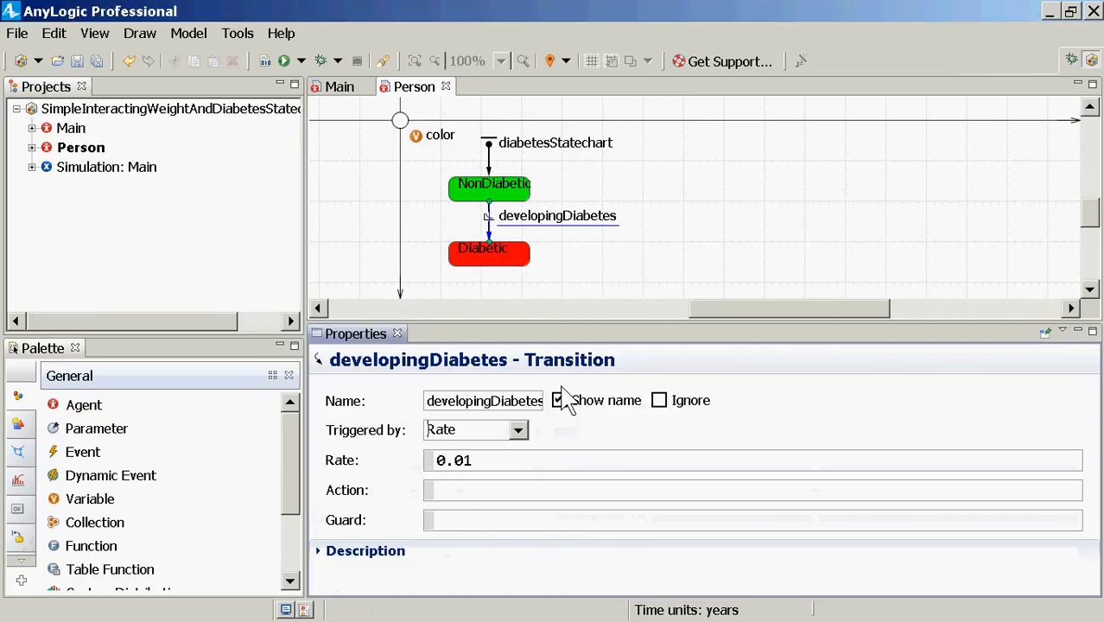
left_click(522, 429)
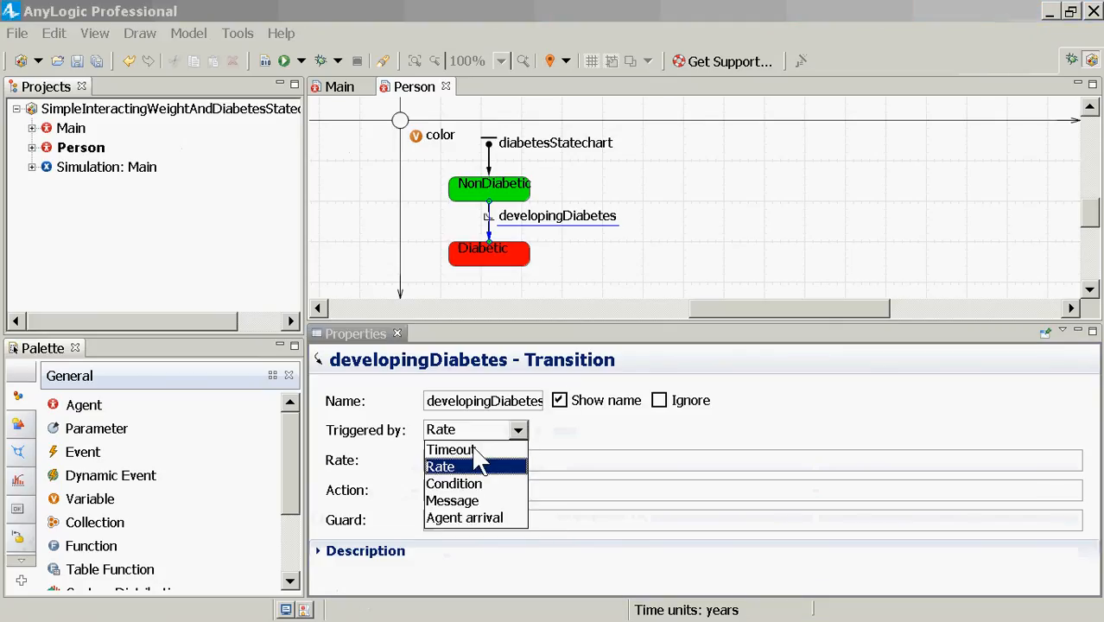
left_click(475, 450)
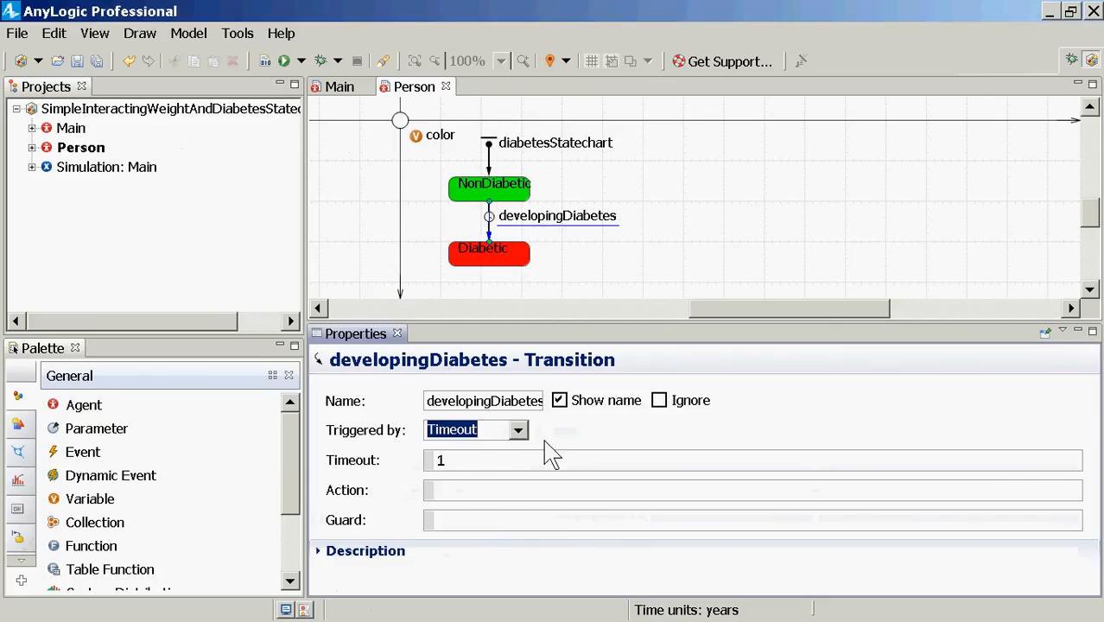
left_click(524, 465)
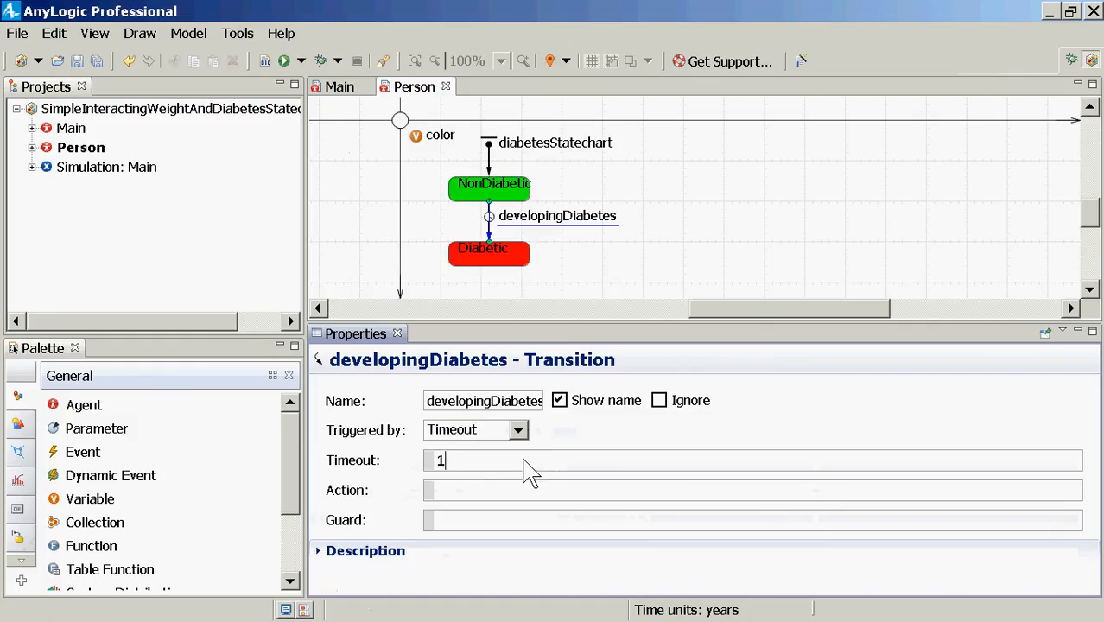
type("00")
left_click(525, 459)
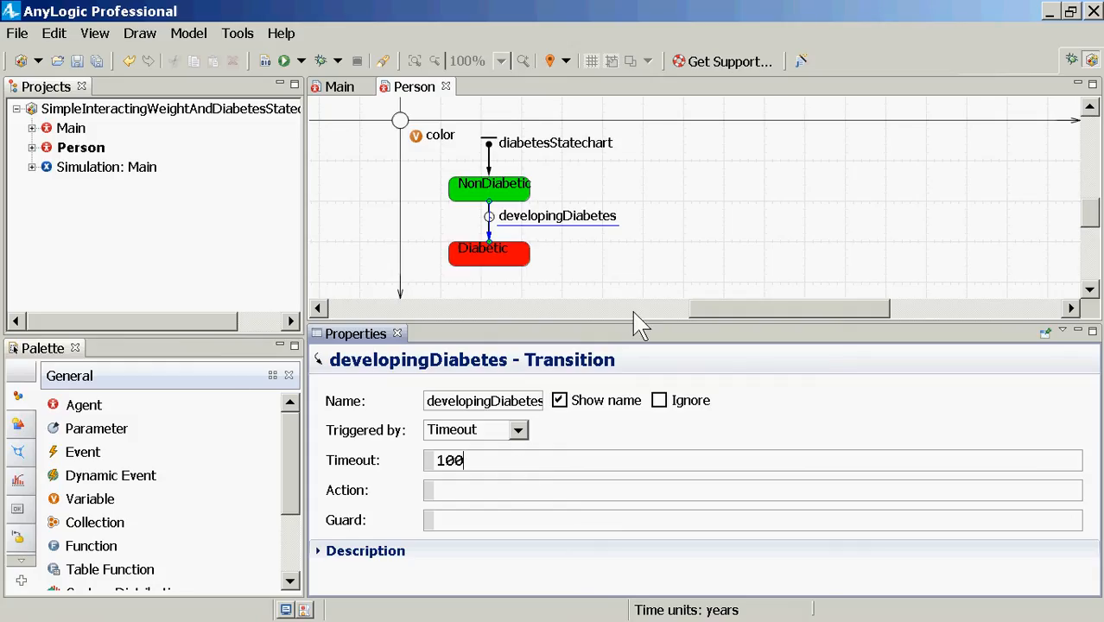
right_click(99, 171)
left_click(130, 404)
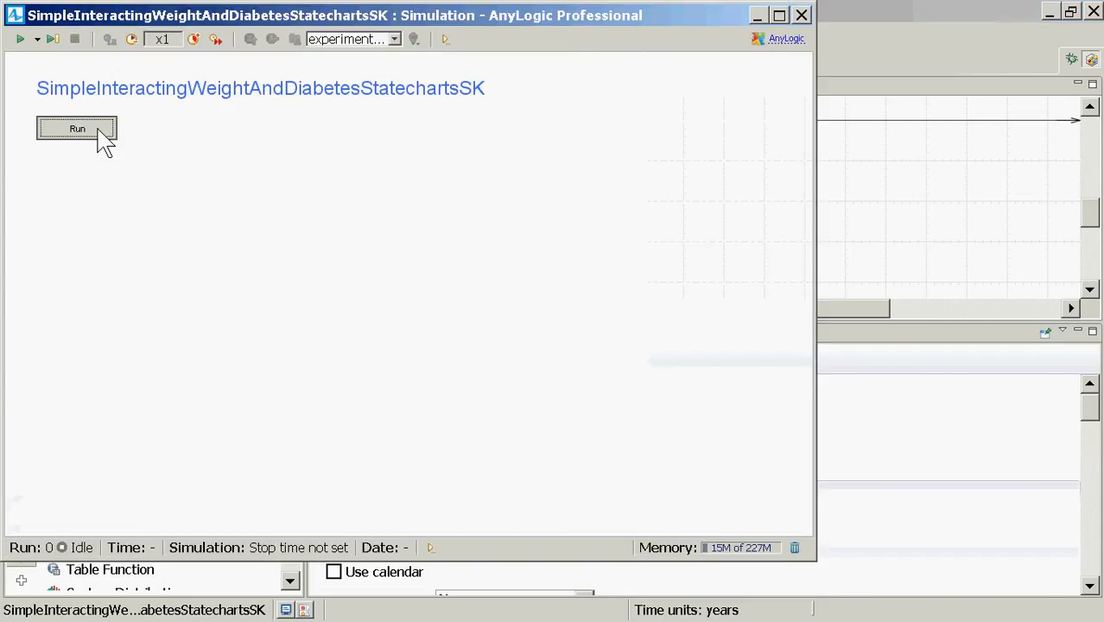
left_click(95, 131)
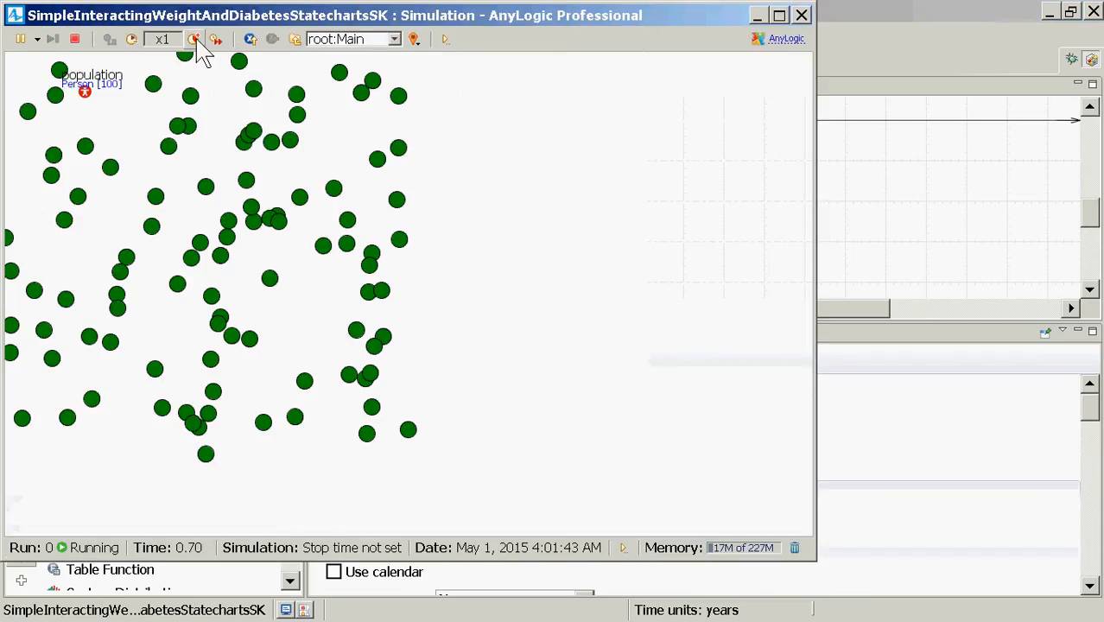
double_click(197, 40)
left_click(196, 40)
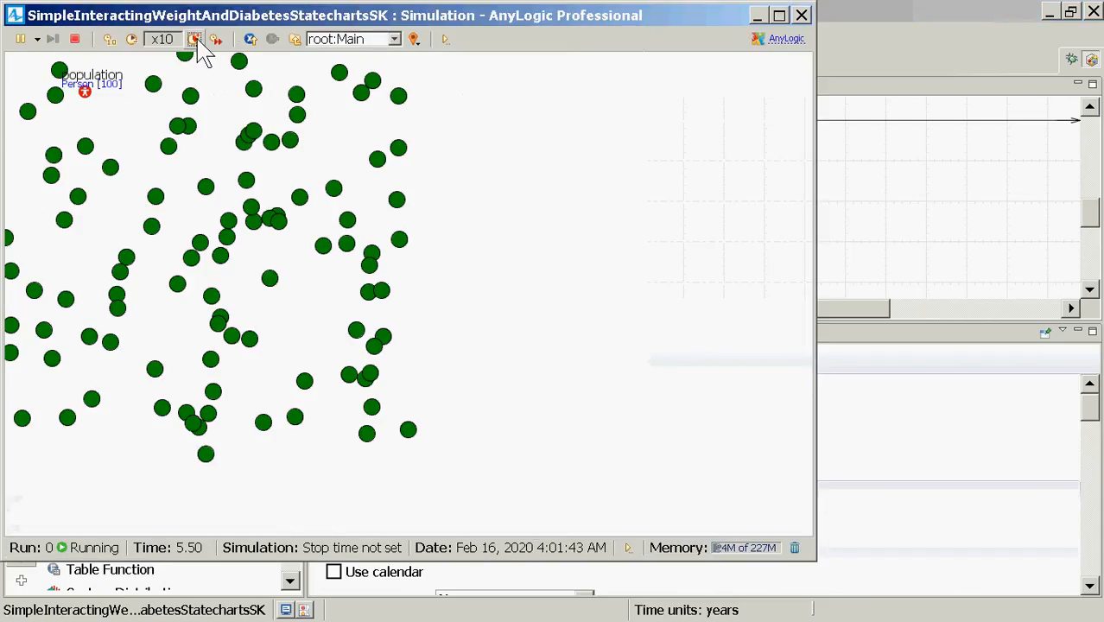
left_click(195, 40)
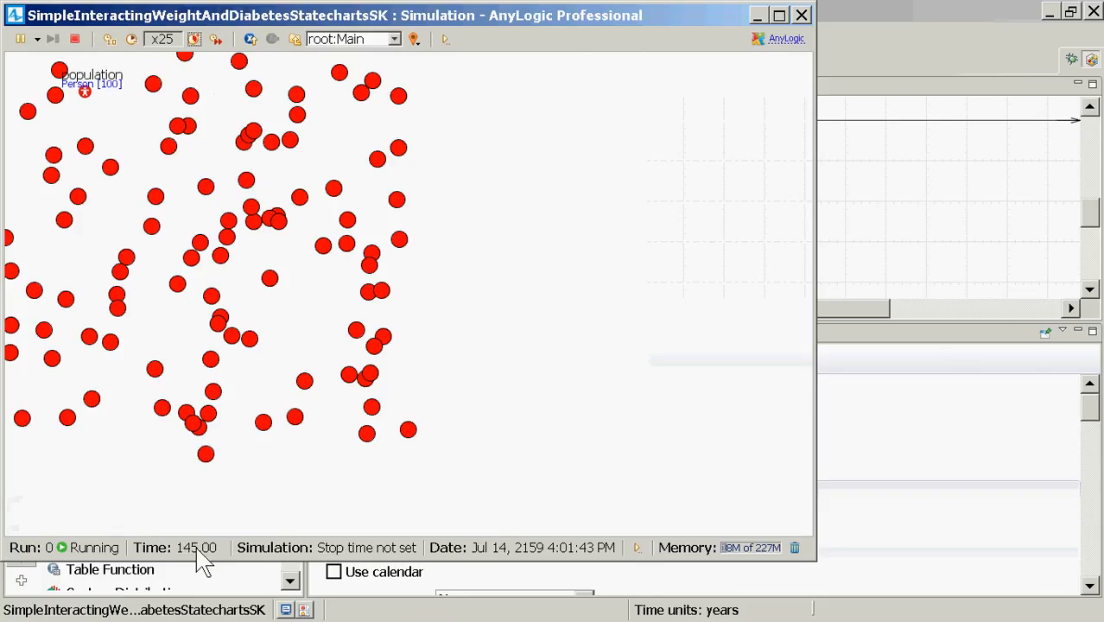
left_click(801, 14)
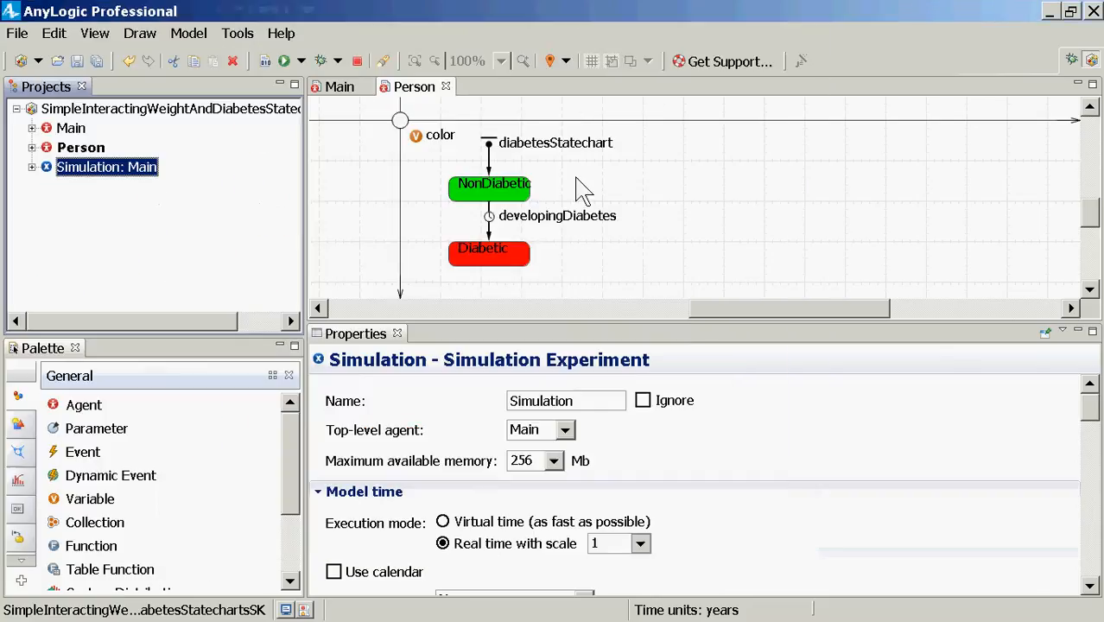
left_click(489, 231)
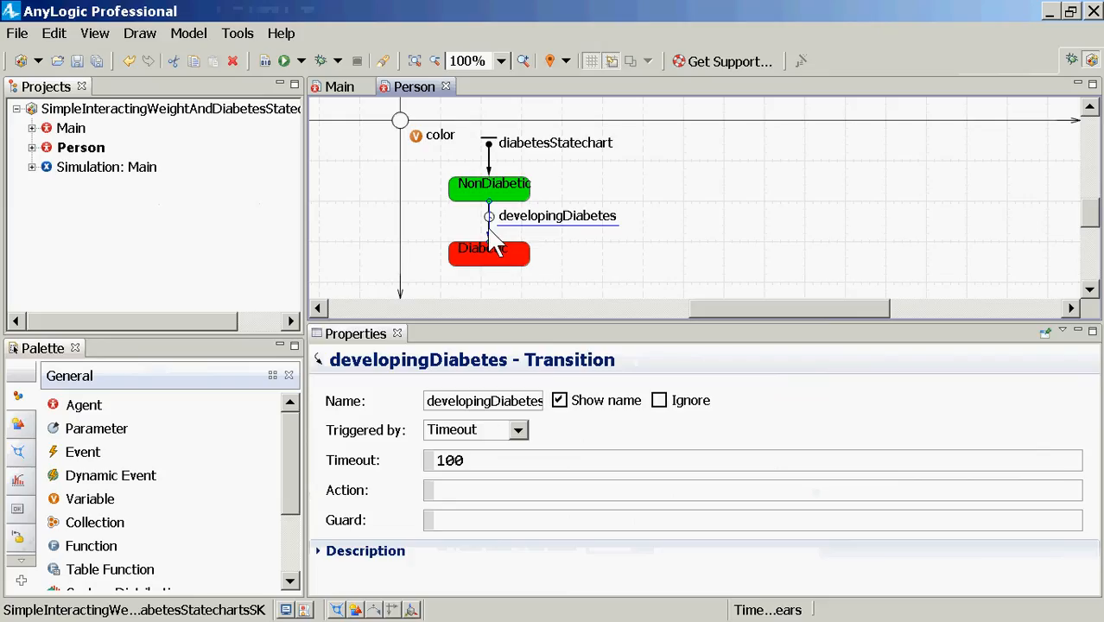
left_click(519, 429)
left_click(440, 466)
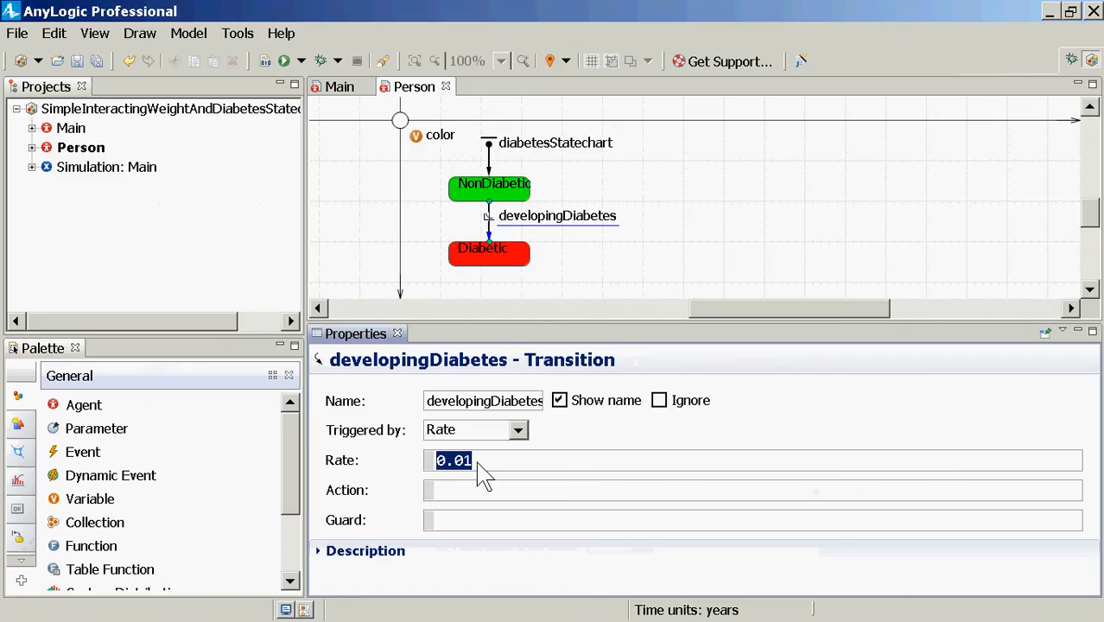
left_click(517, 430)
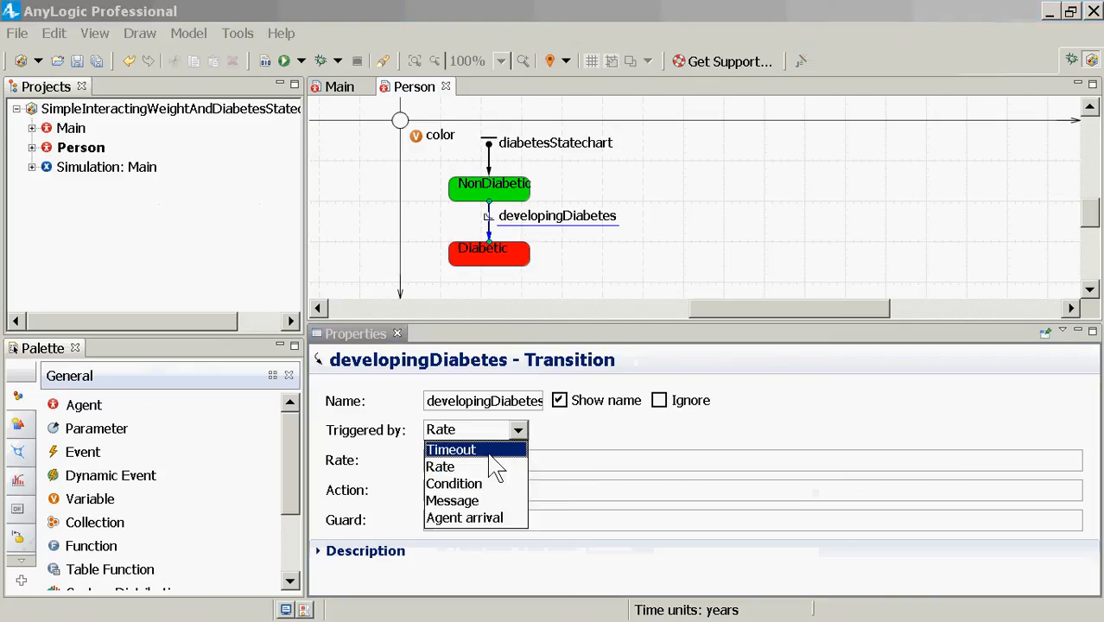
left_click(450, 447)
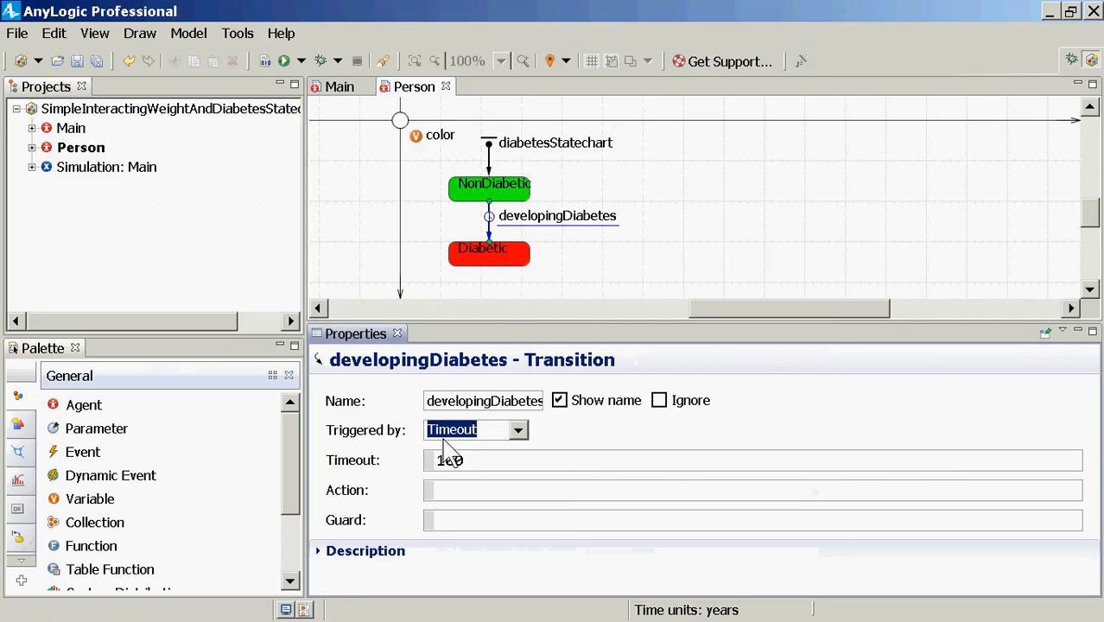
right_click(108, 166)
left_click(177, 401)
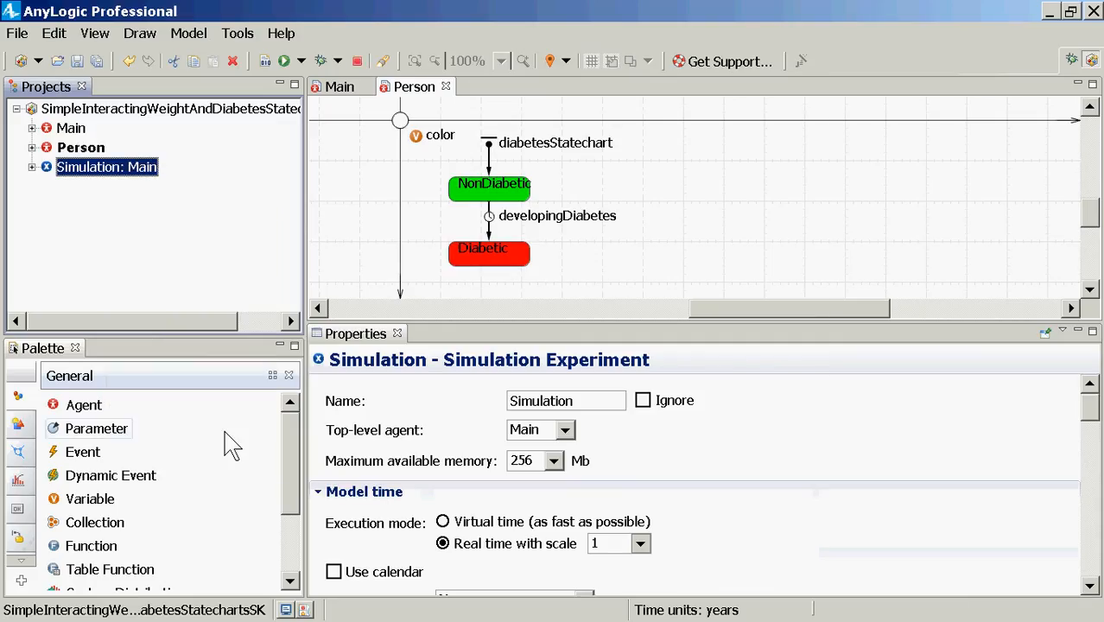
left_click(102, 126)
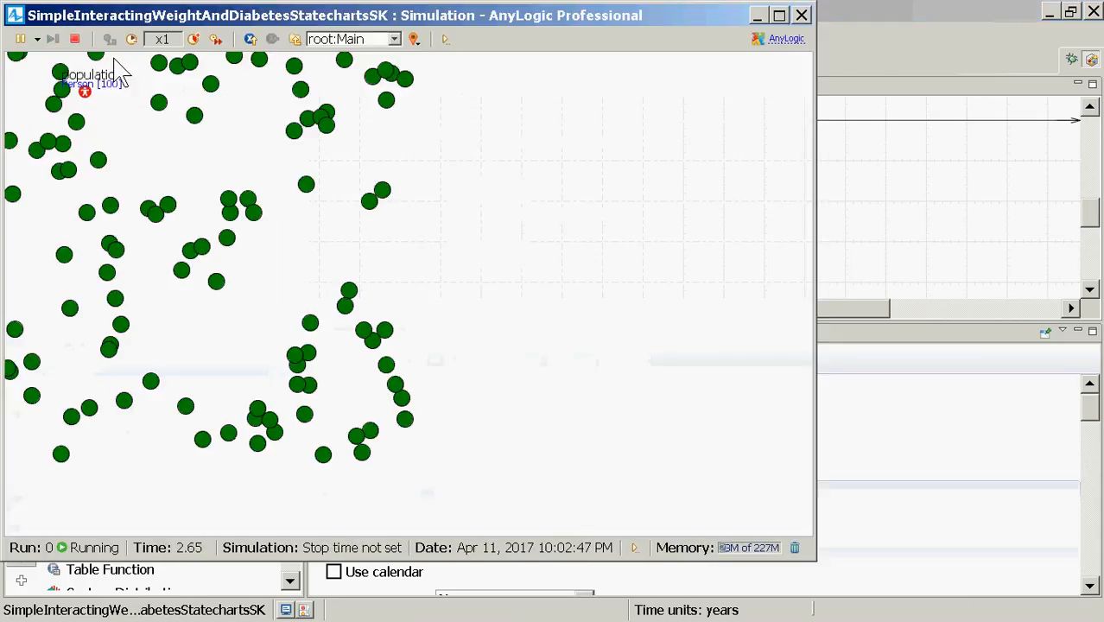
left_click(194, 40)
left_click(195, 40)
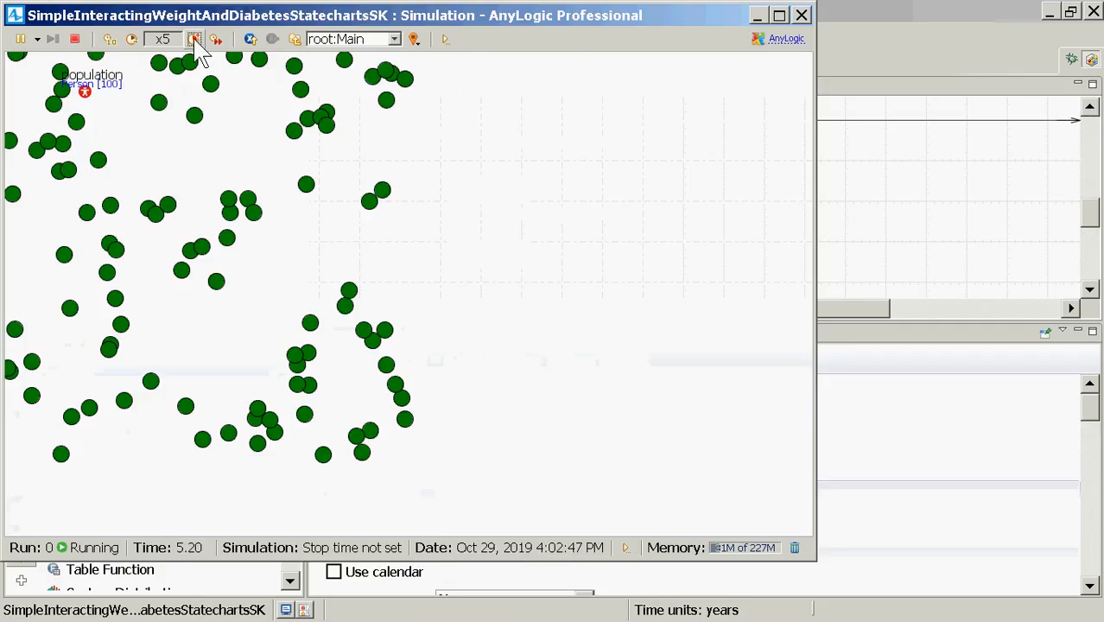
left_click(196, 42)
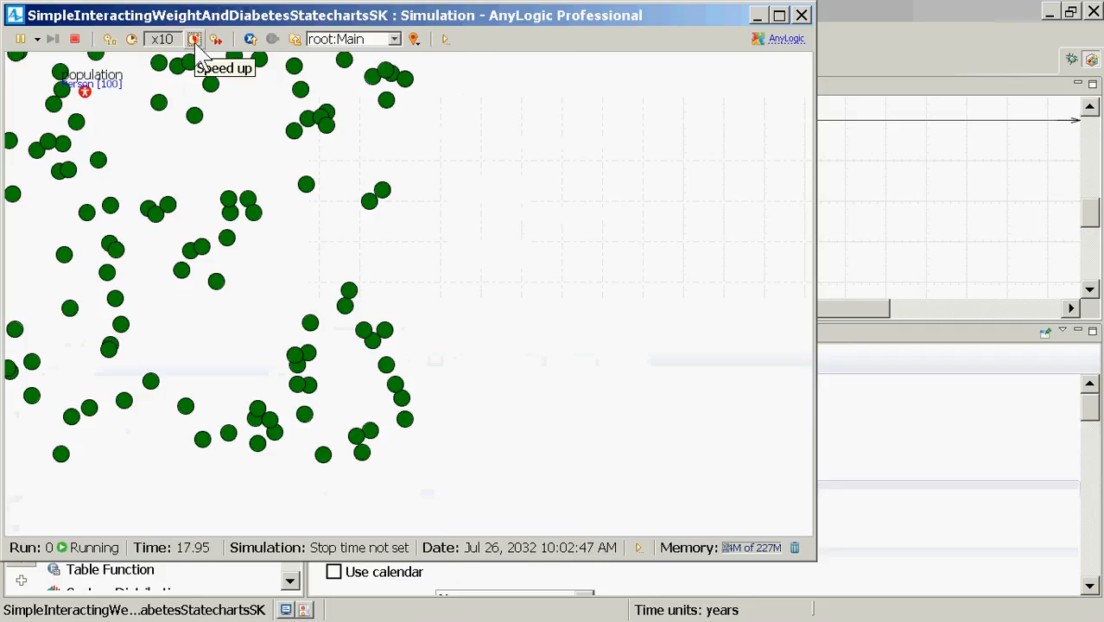
left_click(196, 41)
left_click(195, 42)
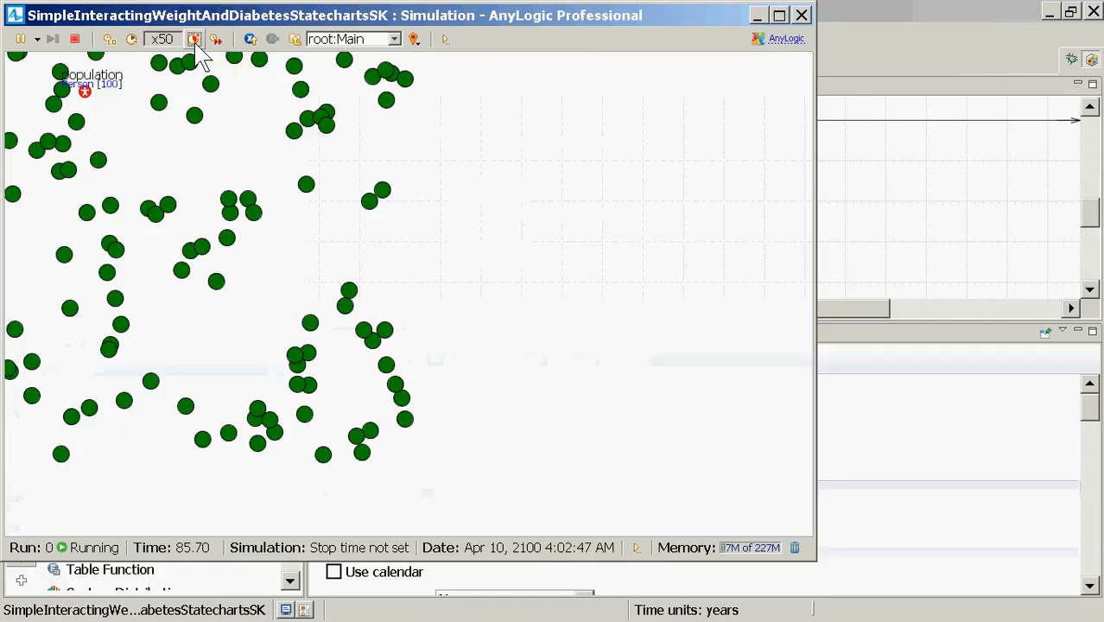
left_click(195, 41)
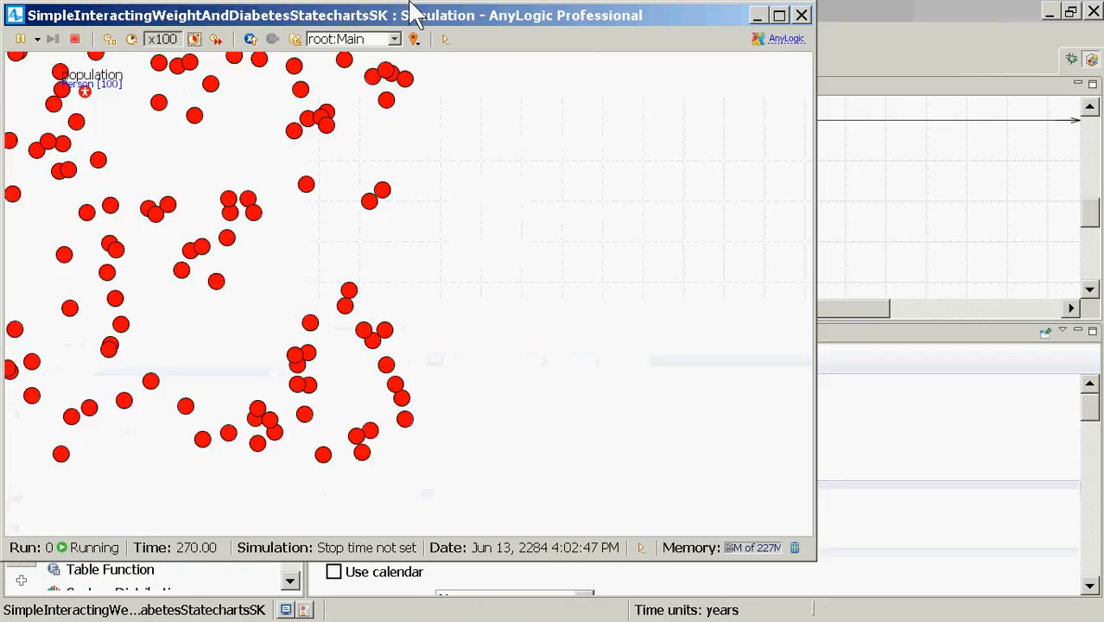
left_click(802, 15)
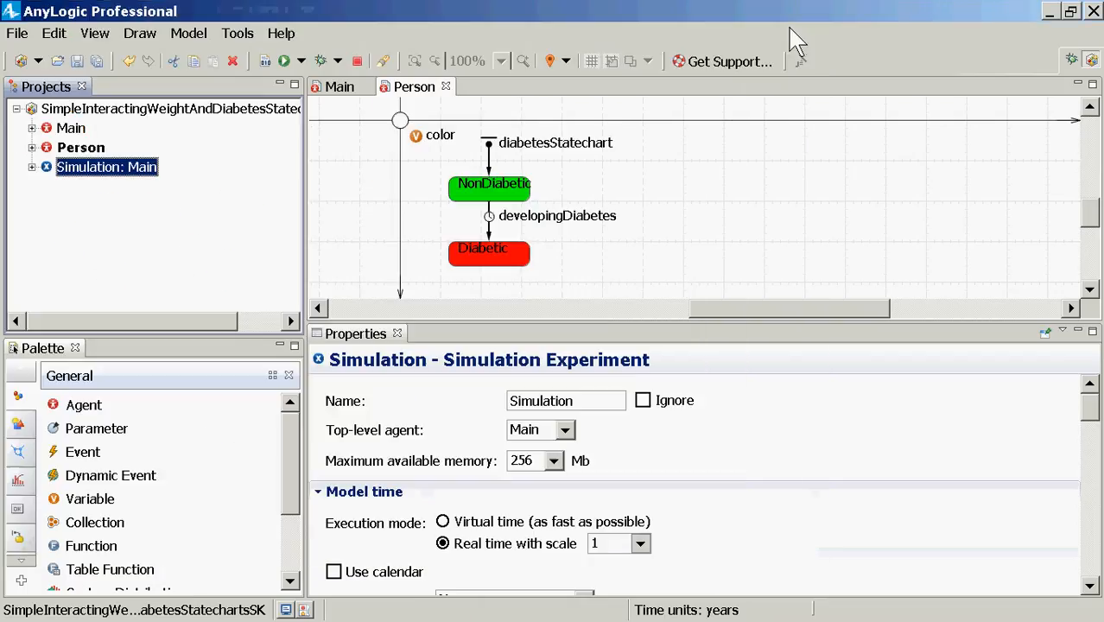
right_click(165, 175)
left_click(208, 415)
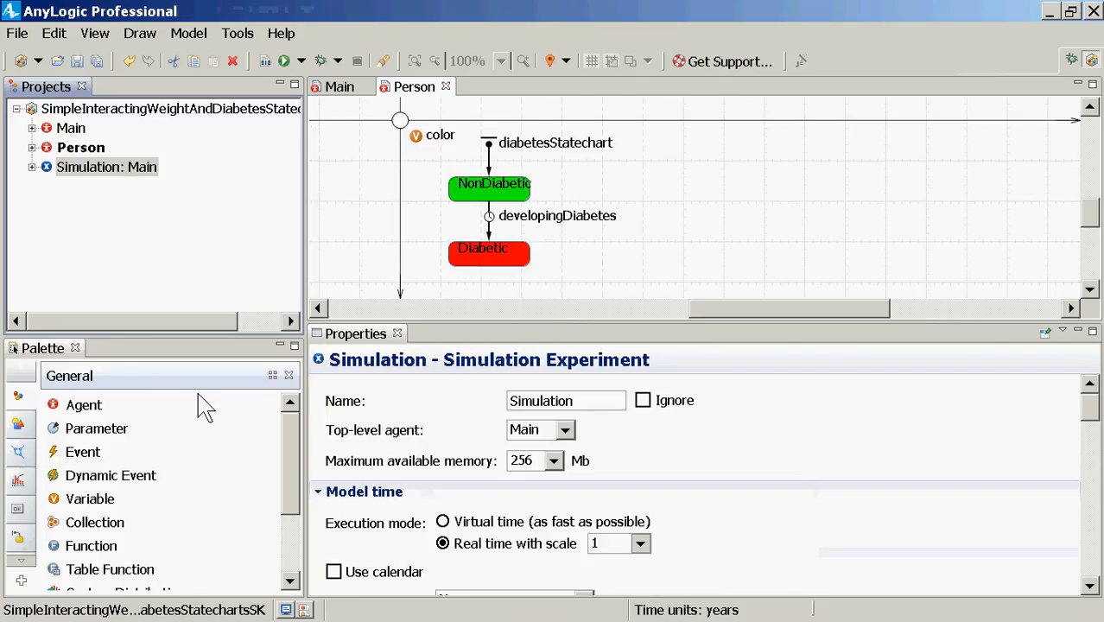
left_click(80, 128)
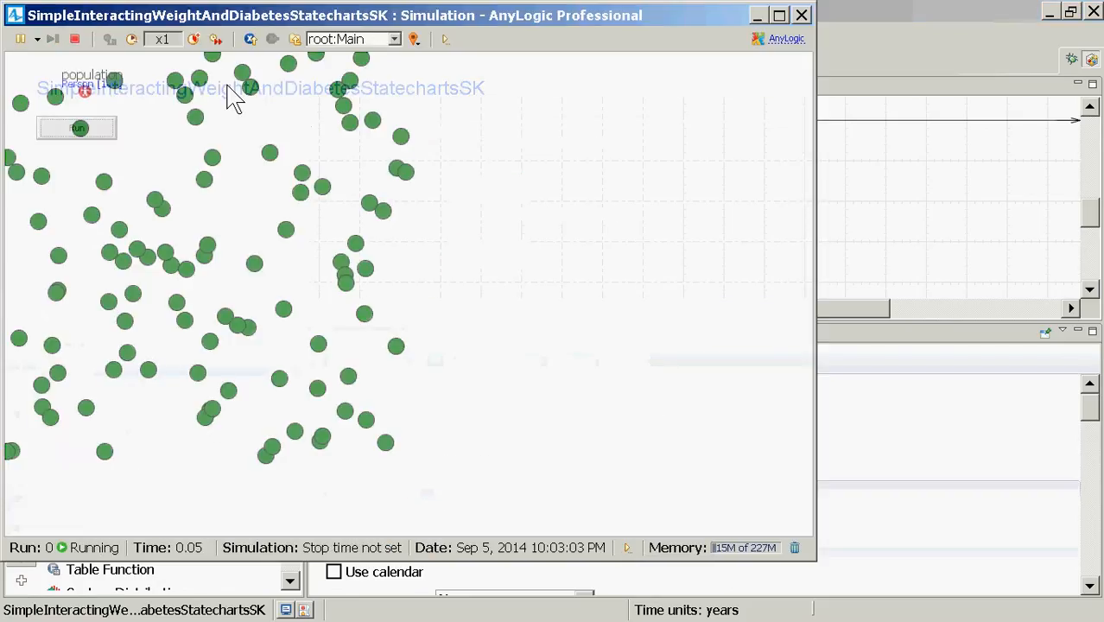
left_click(216, 39)
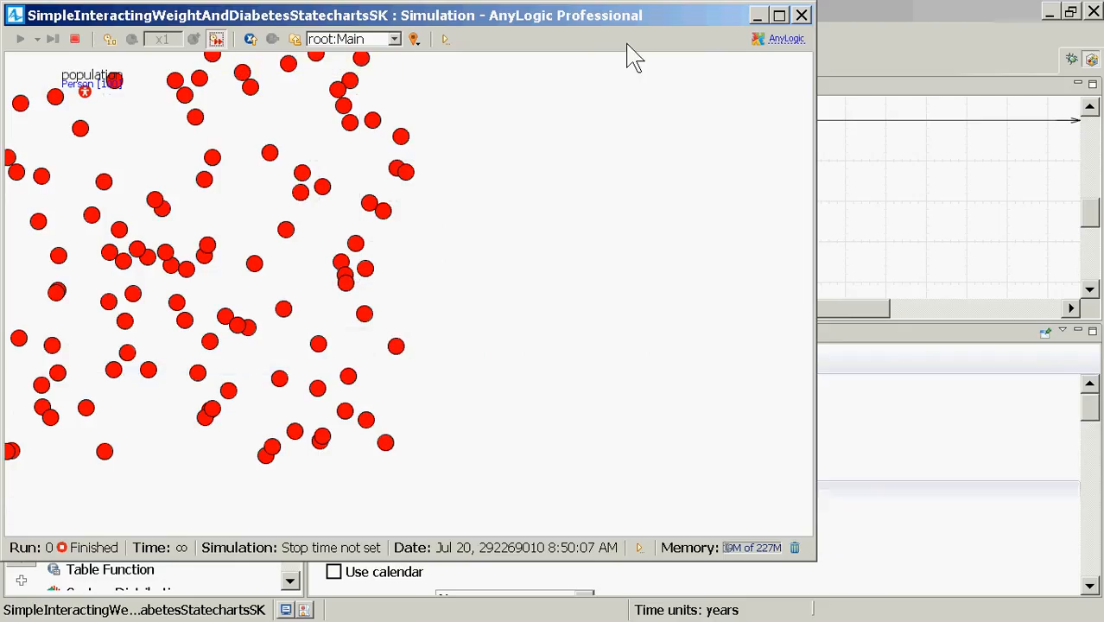
left_click(802, 16)
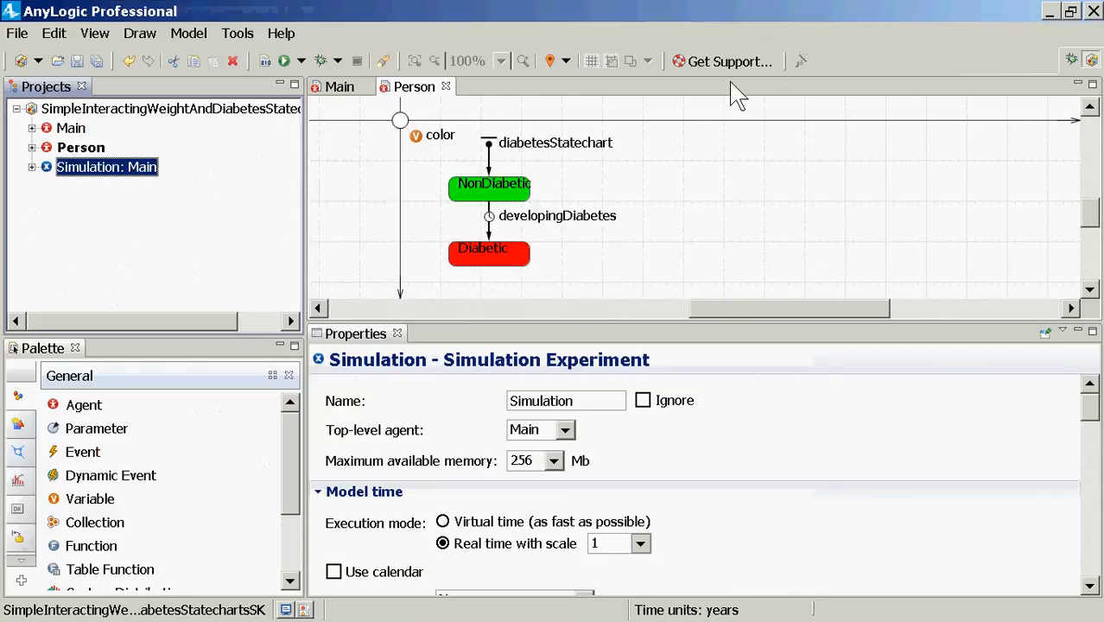
left_click(486, 219)
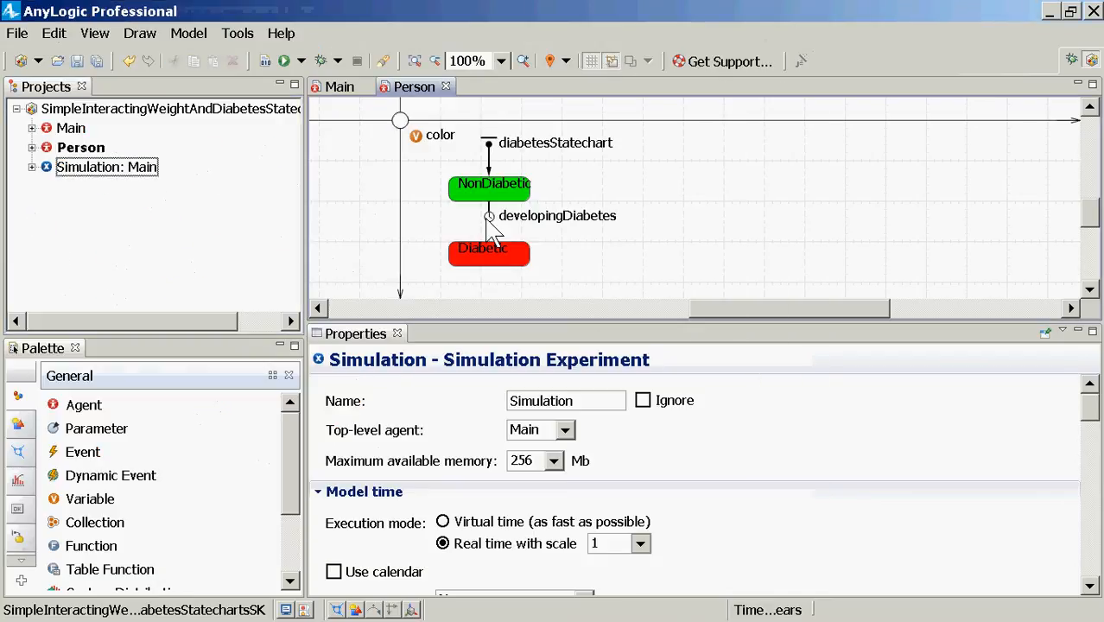
Step: Change developingDiabetes back to a Rate trigger of 0.01 and show the Statechart palette
left_click(487, 223)
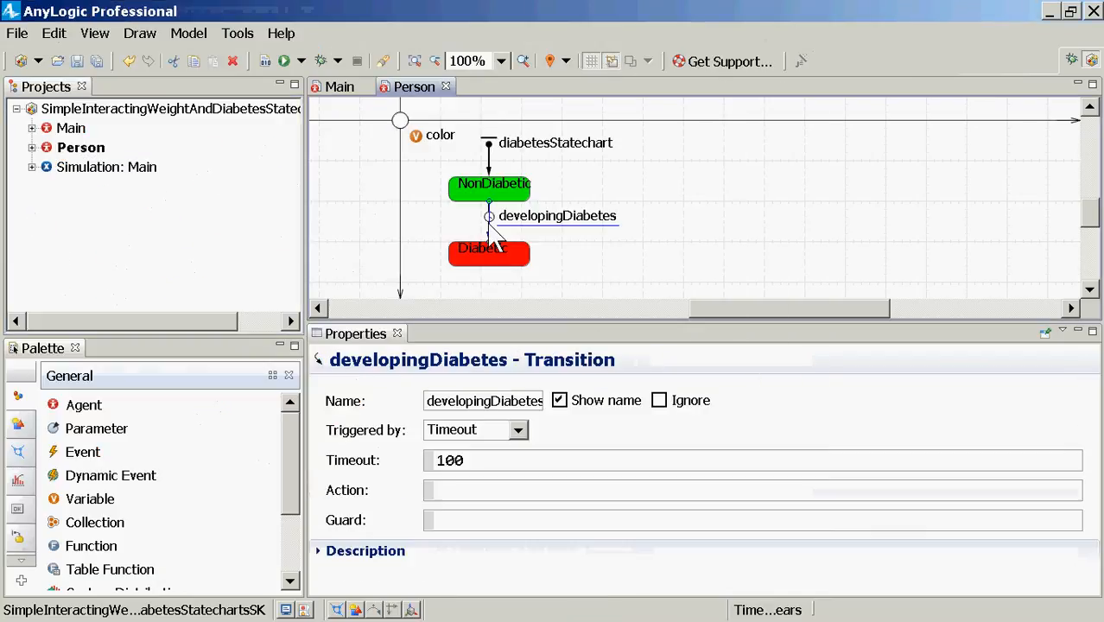
left_click(518, 431)
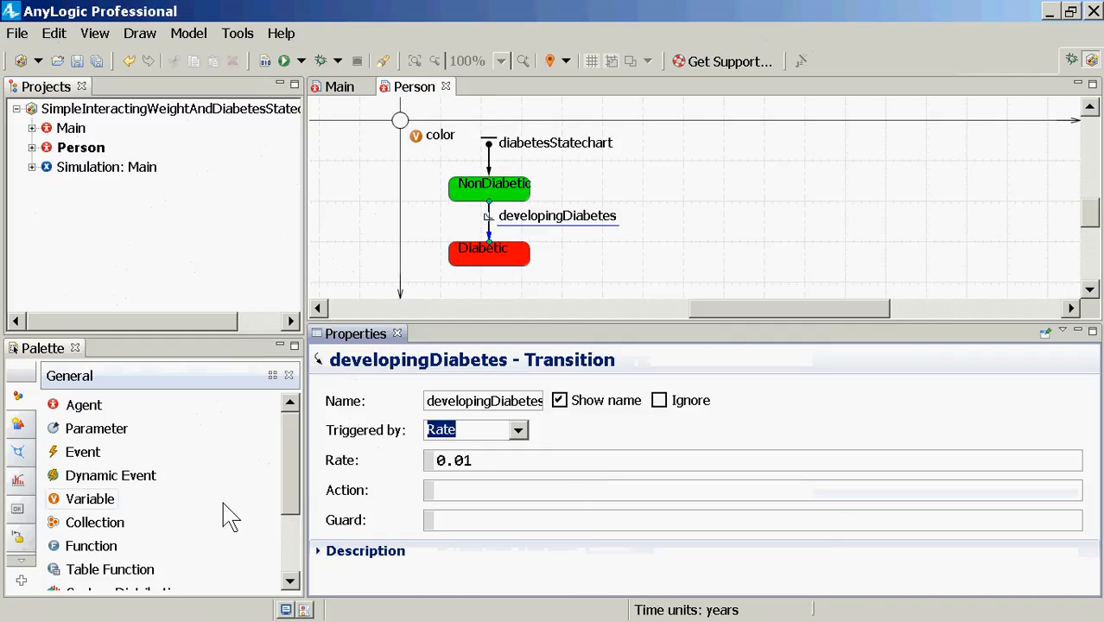
left_click(291, 402)
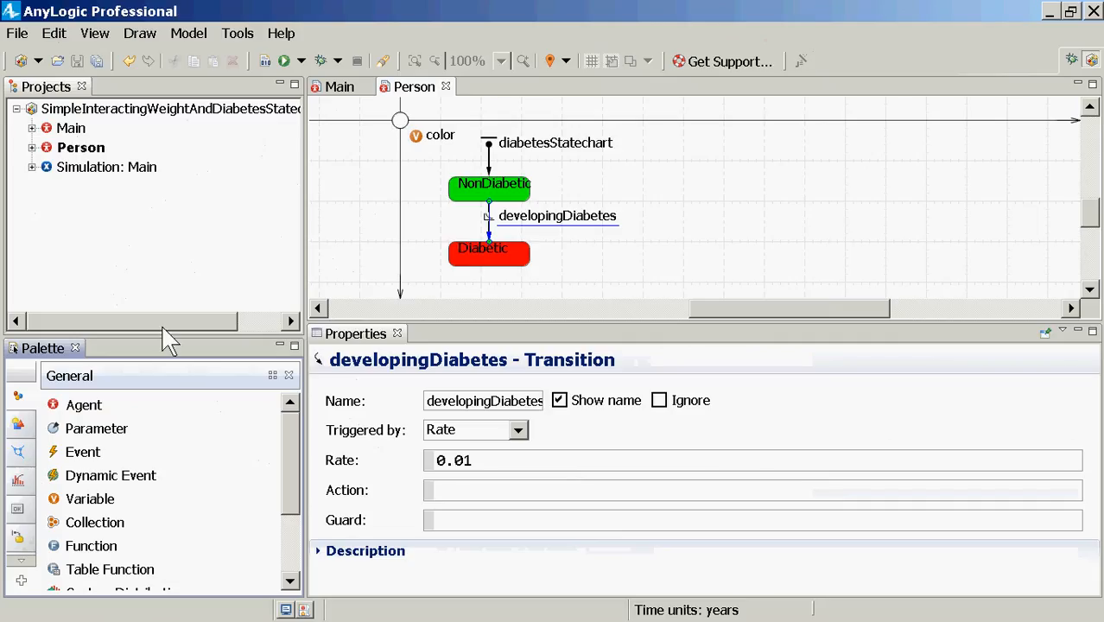
left_click(17, 535)
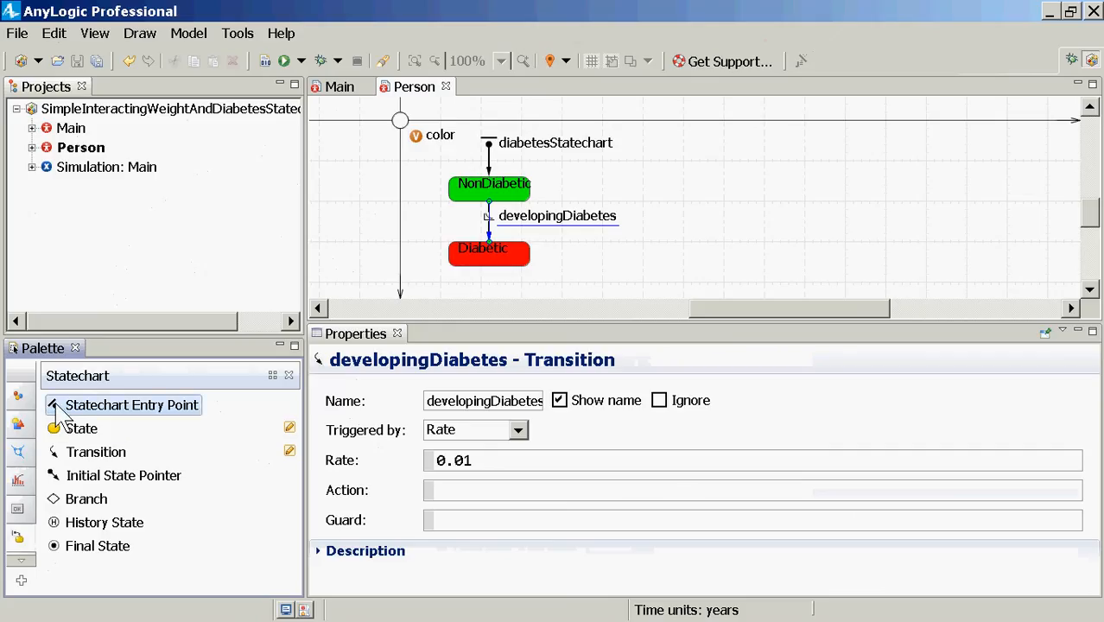
Step: Add a weightStatechart entry point right of diabetesStatechart, with a new state below it
left_click_drag(61, 413, 739, 165)
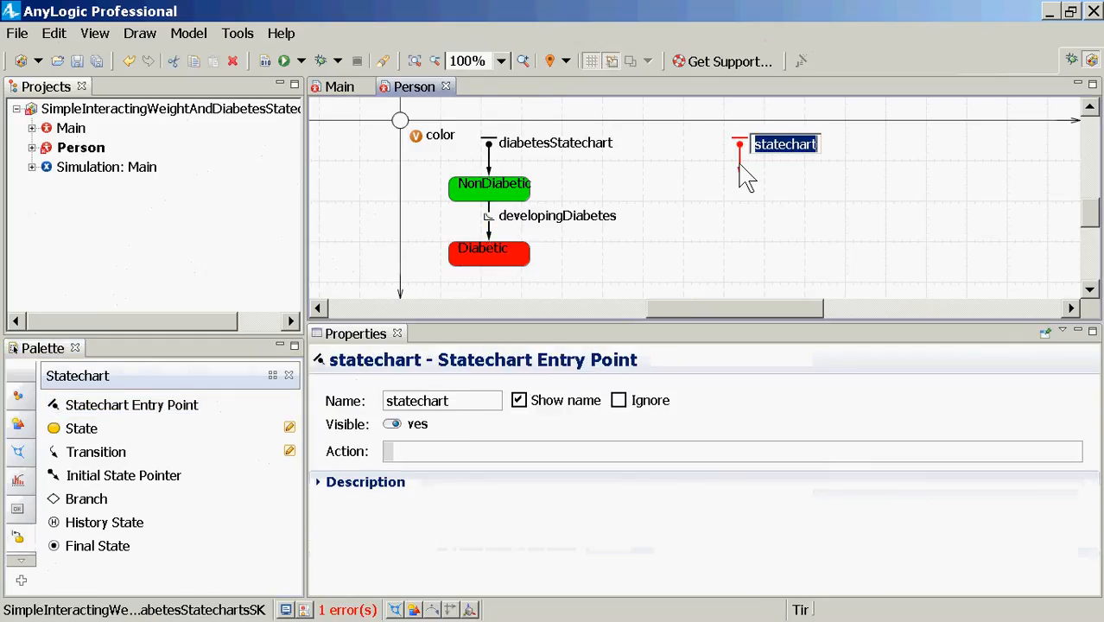
type("weightS")
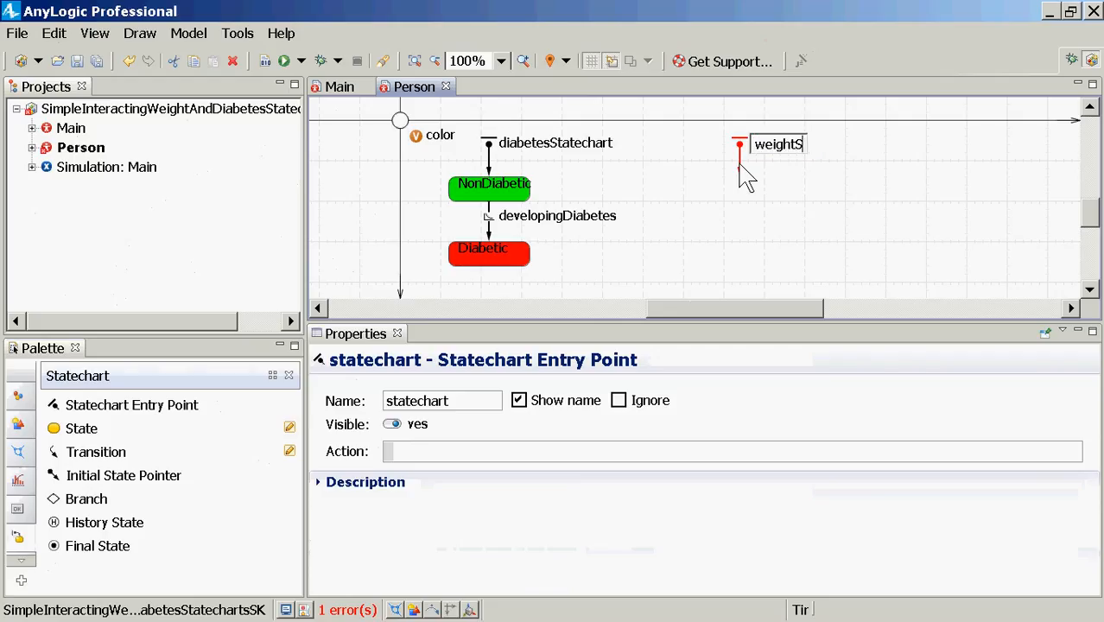
type("tatechart")
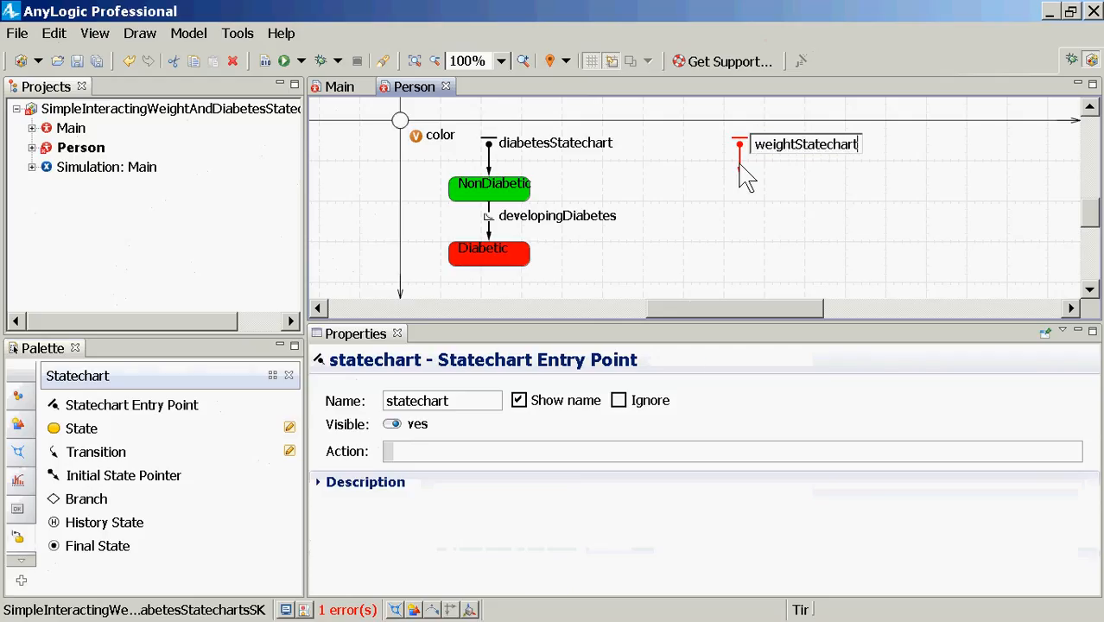
key("Return")
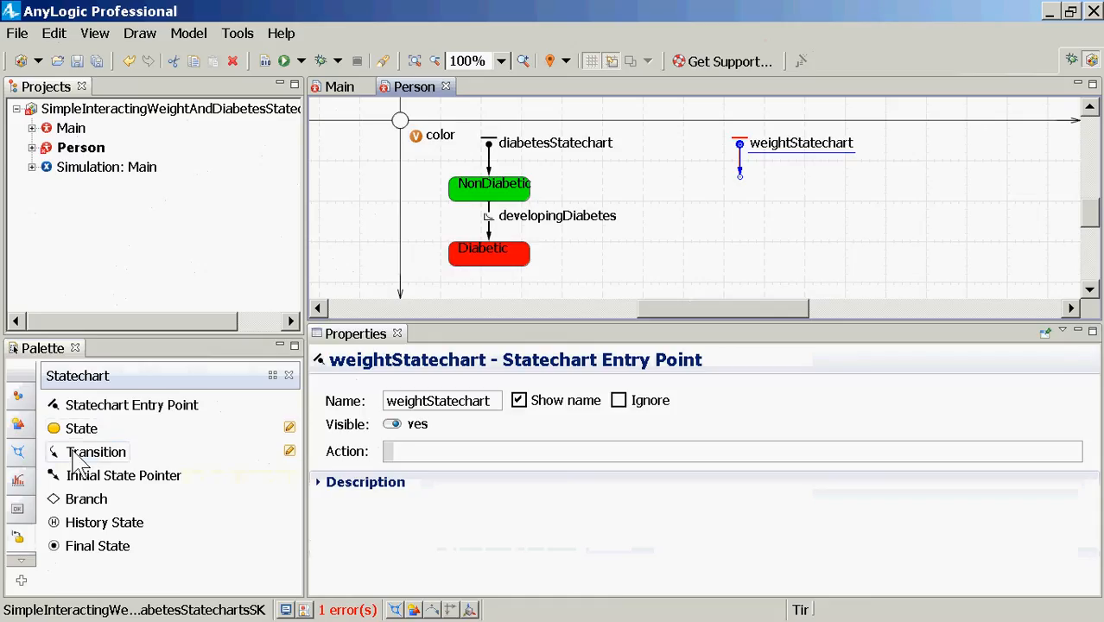
left_click_drag(54, 431, 704, 197)
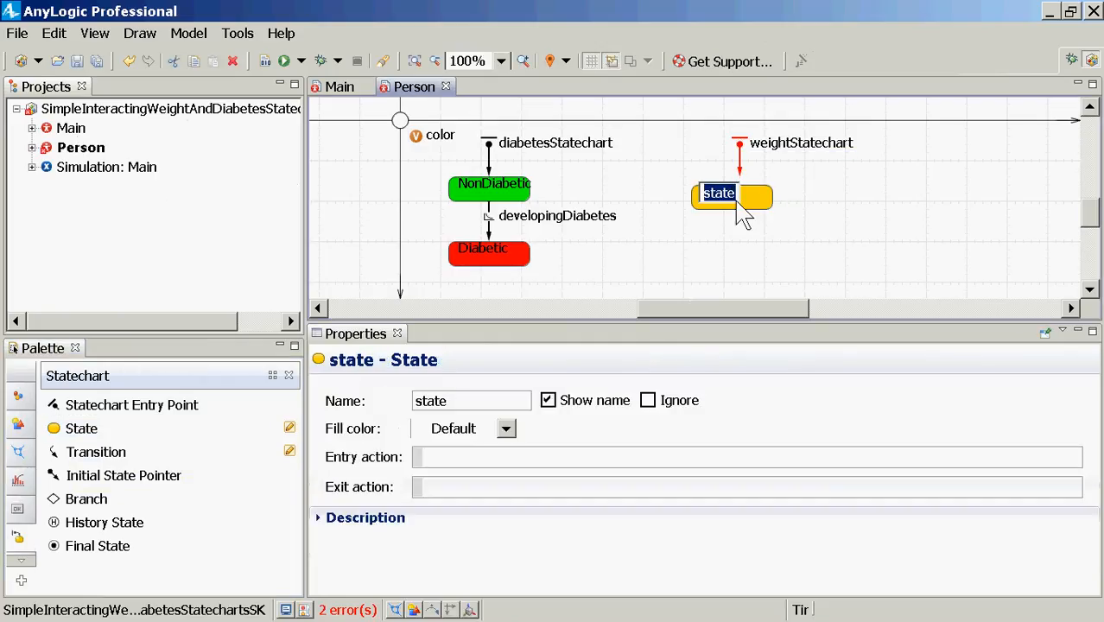
Step: Attach the new state to the weightStatechart entry and name it NormalAndUnderweight
left_click(751, 204)
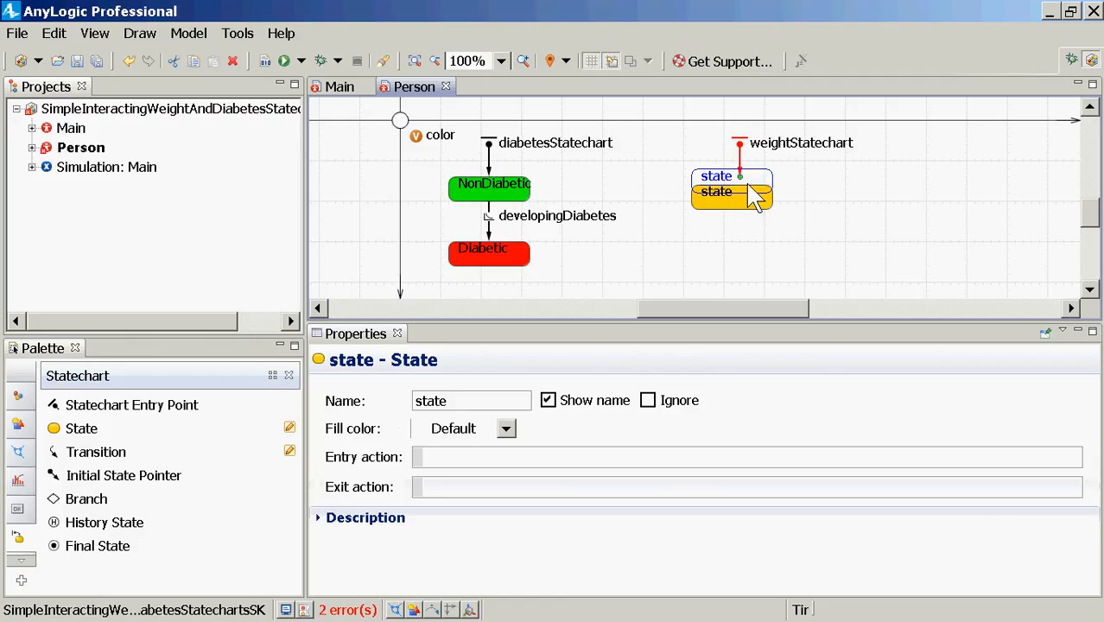
mouse_move(759, 200)
left_mouse_down()
mouse_move(751, 192)
mouse_move(766, 171)
mouse_move(753, 190)
left_mouse_up()
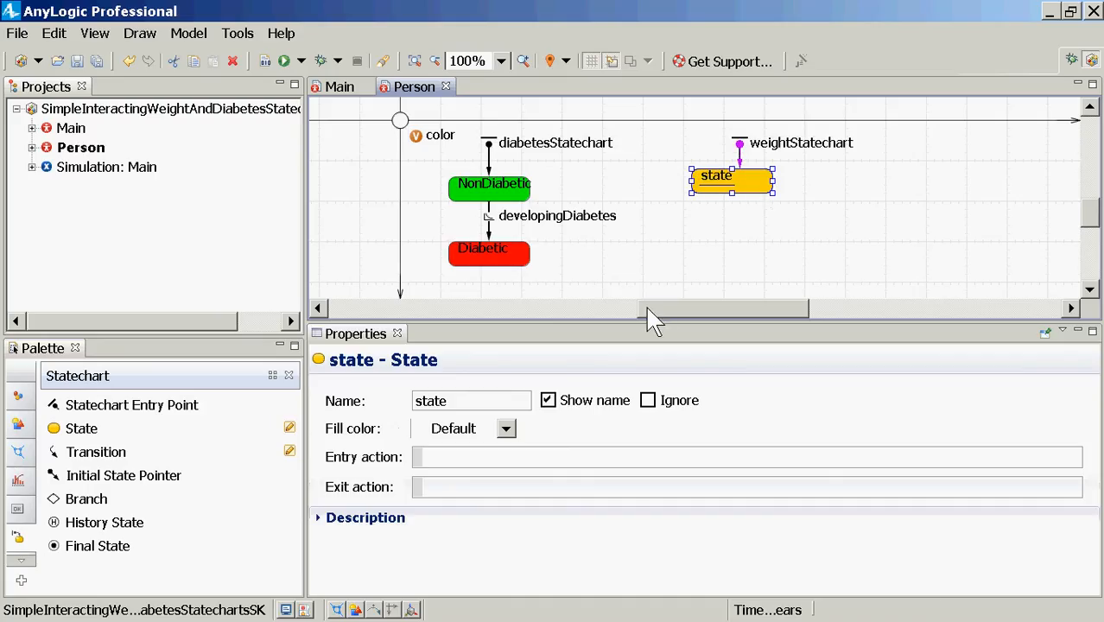
left_click_drag(506, 399, 395, 402)
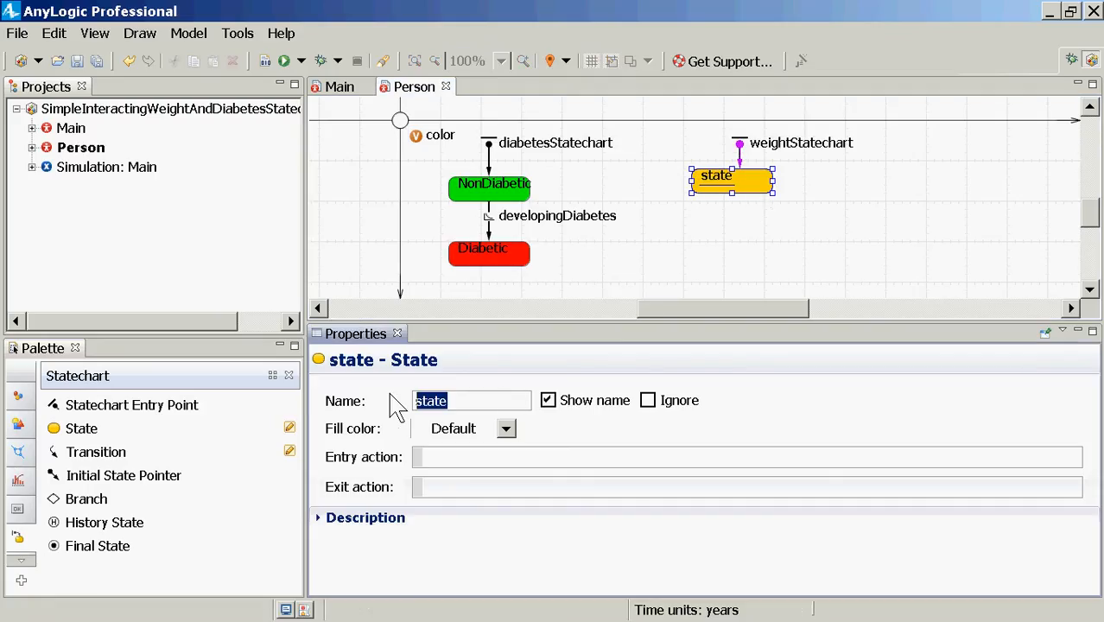
type("NormalAndUnderweight")
key("Return")
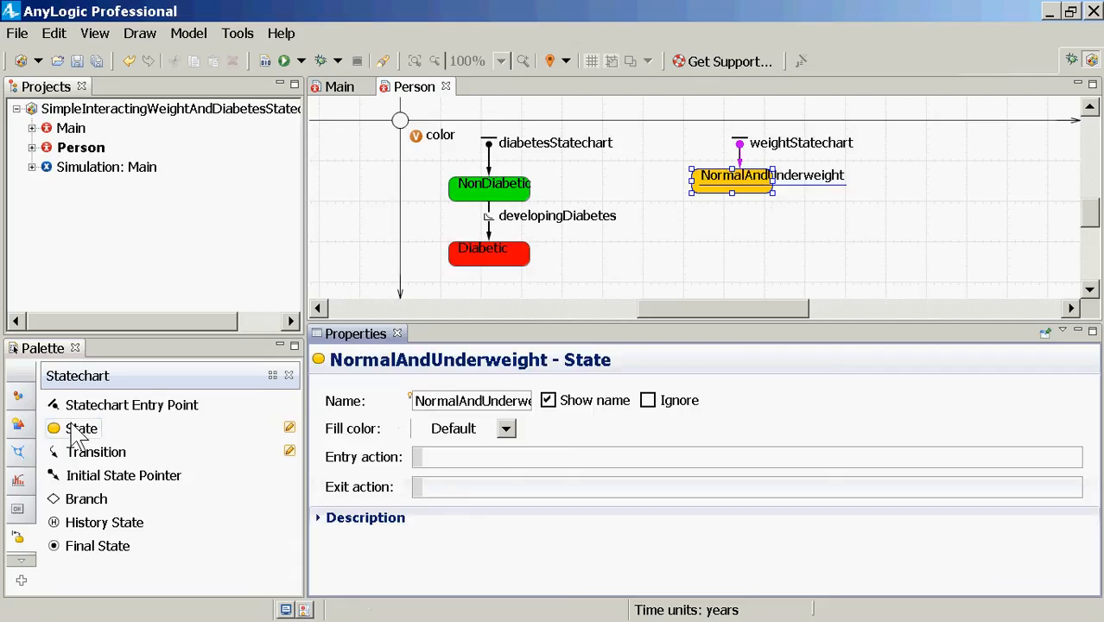
Step: Add an Overweight state and then an Obese state below NormalAndUnderweight
left_click_drag(76, 427, 696, 245)
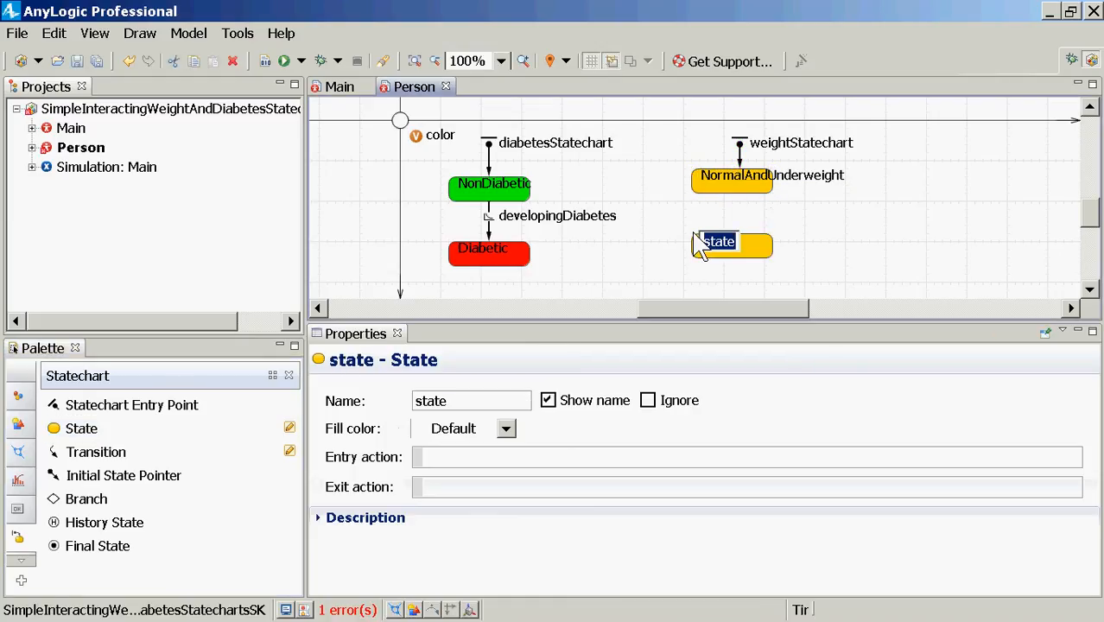
type("Overweight")
key("Return")
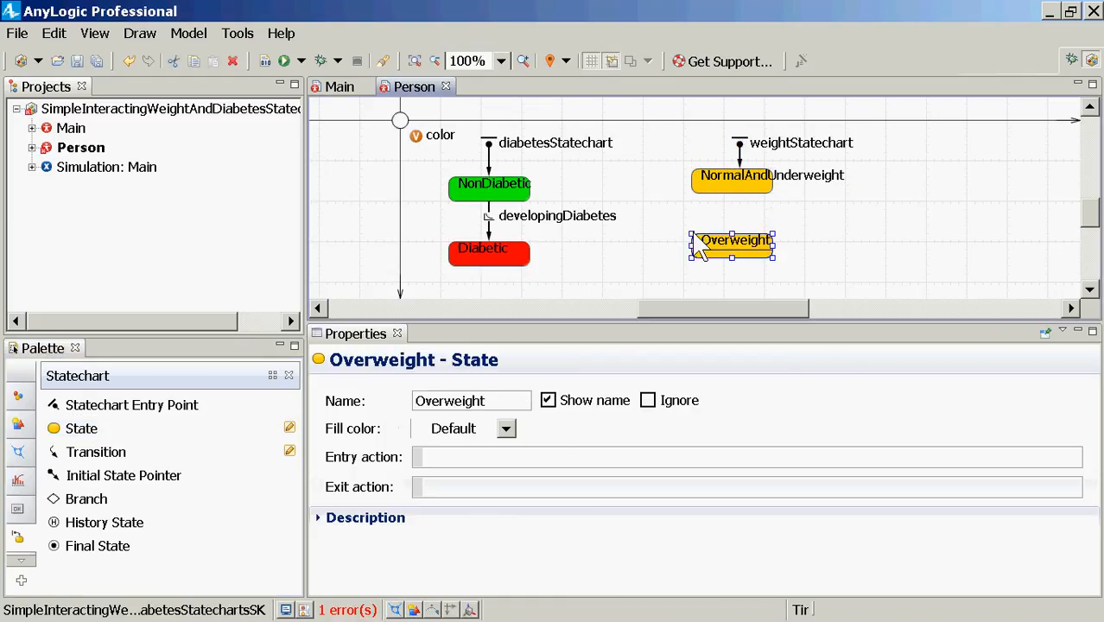
left_click_drag(89, 425, 688, 313)
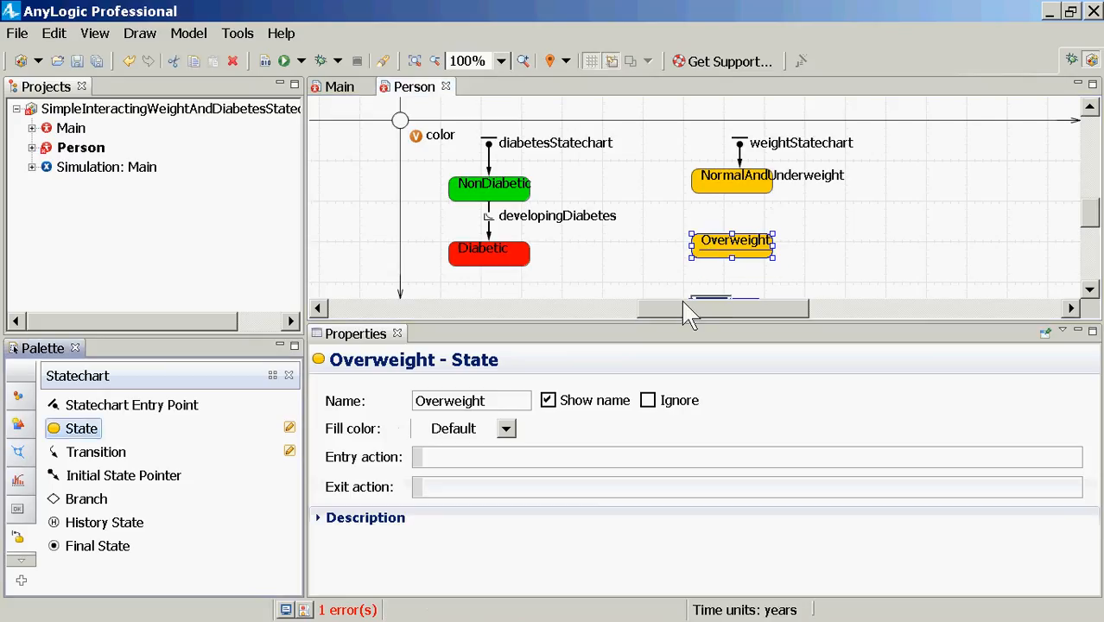
type("Obese")
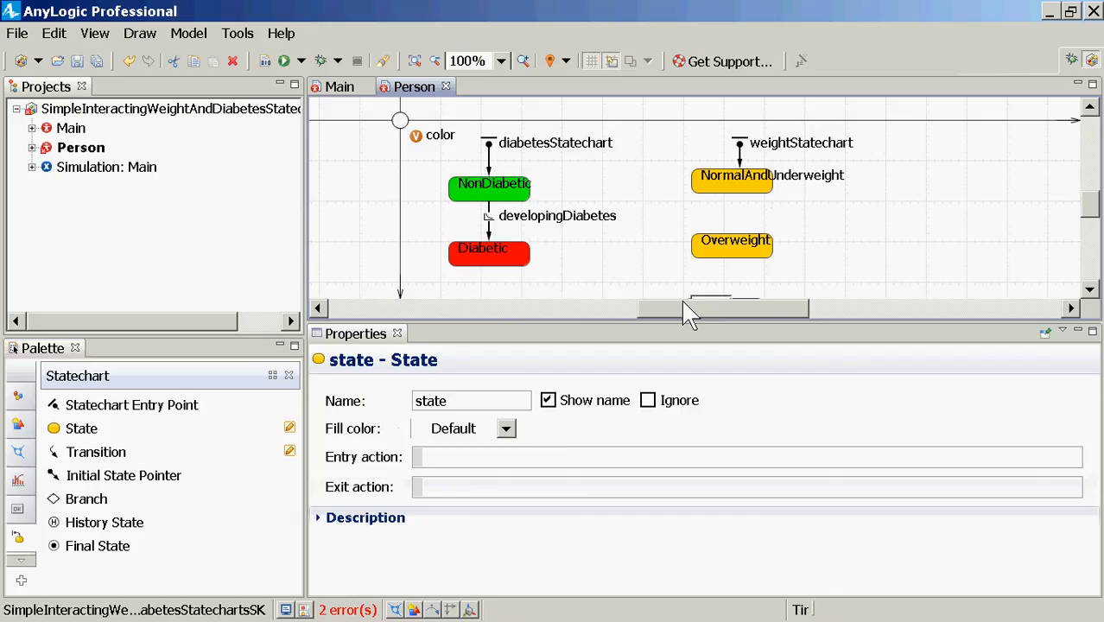
key("Return")
Step: Nudge the Obese state into place and open the model error list
scroll(1054, 164, "down", 1)
scroll(1049, 164, "down", 3)
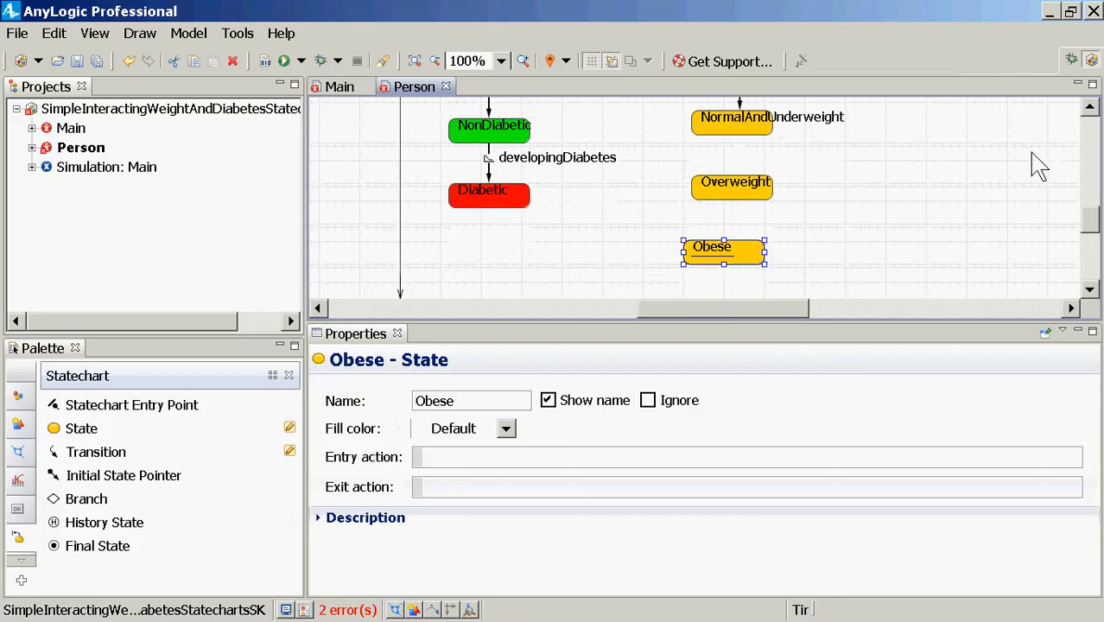
left_click_drag(754, 267, 763, 269)
scroll(768, 250, "up", 1)
scroll(767, 240, "up", 3)
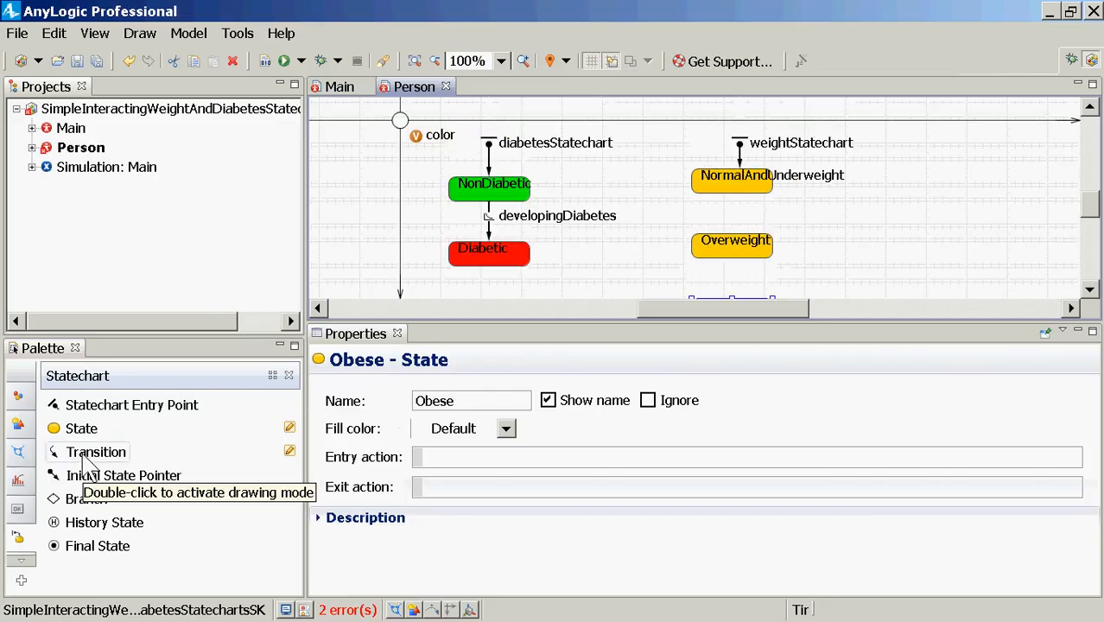
scroll(86, 461, "down", 2)
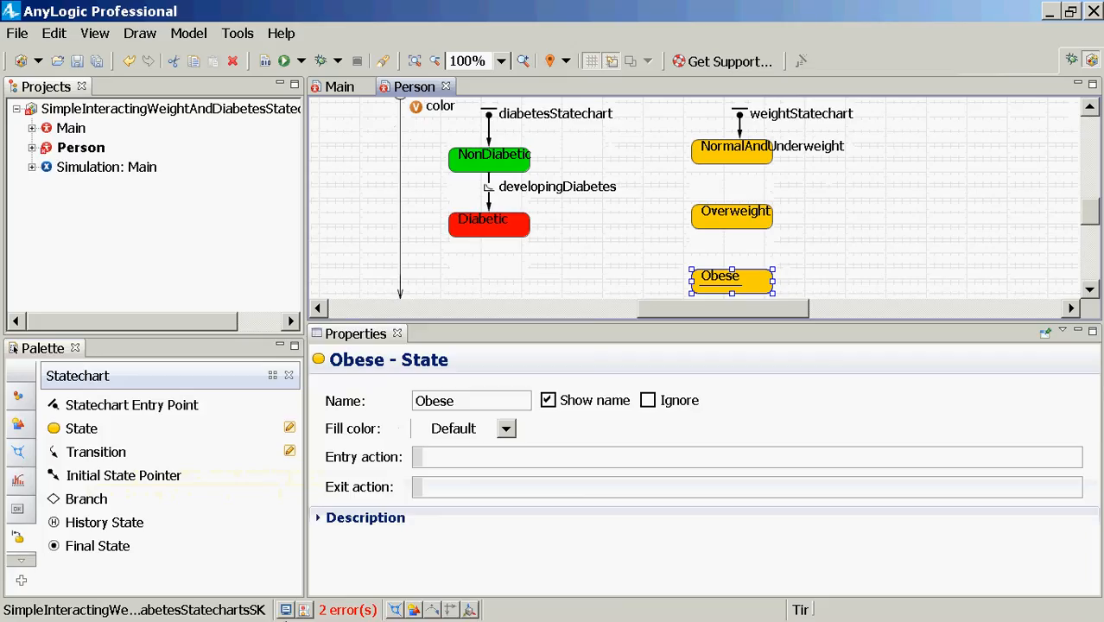
left_click(348, 610)
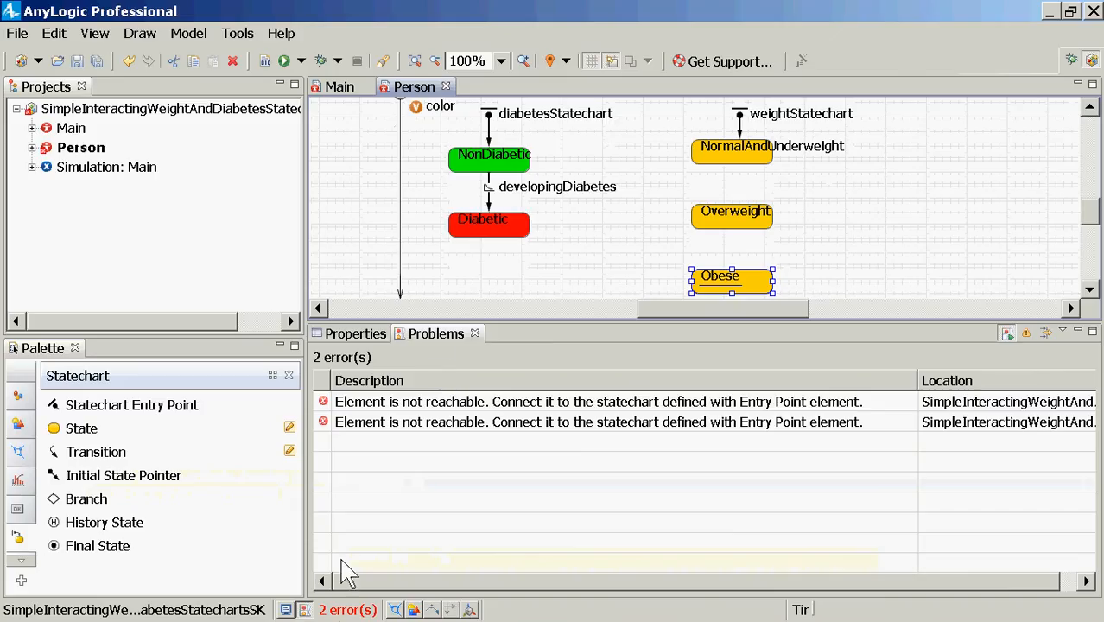
Step: Check the error list, then restore and resize the AnyLogic window to nearly fill the screen
left_click(345, 610)
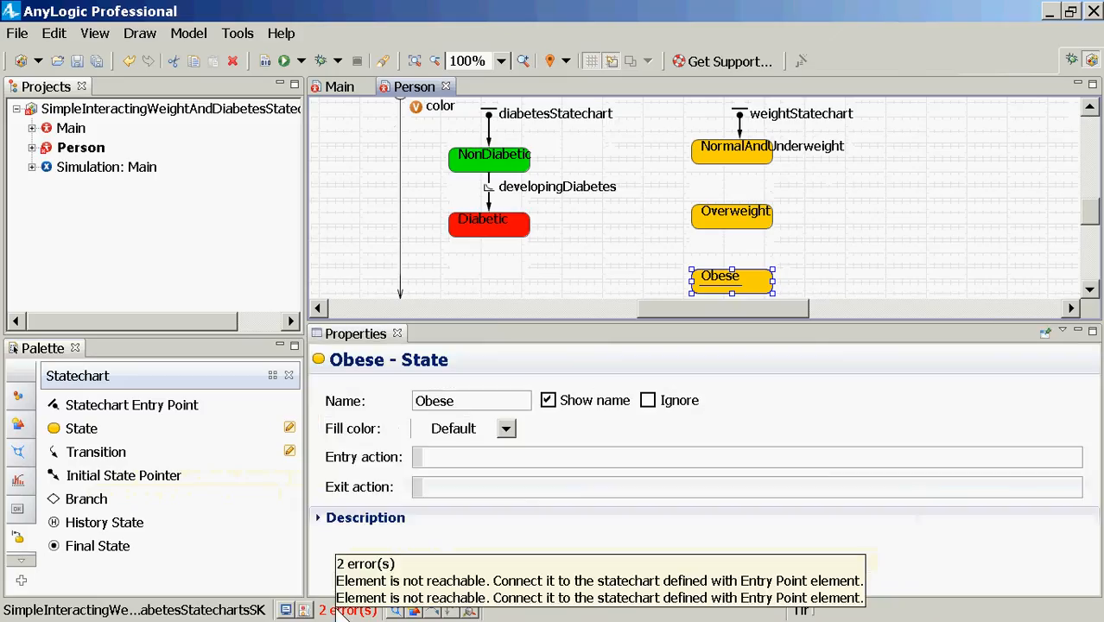
left_click(346, 609)
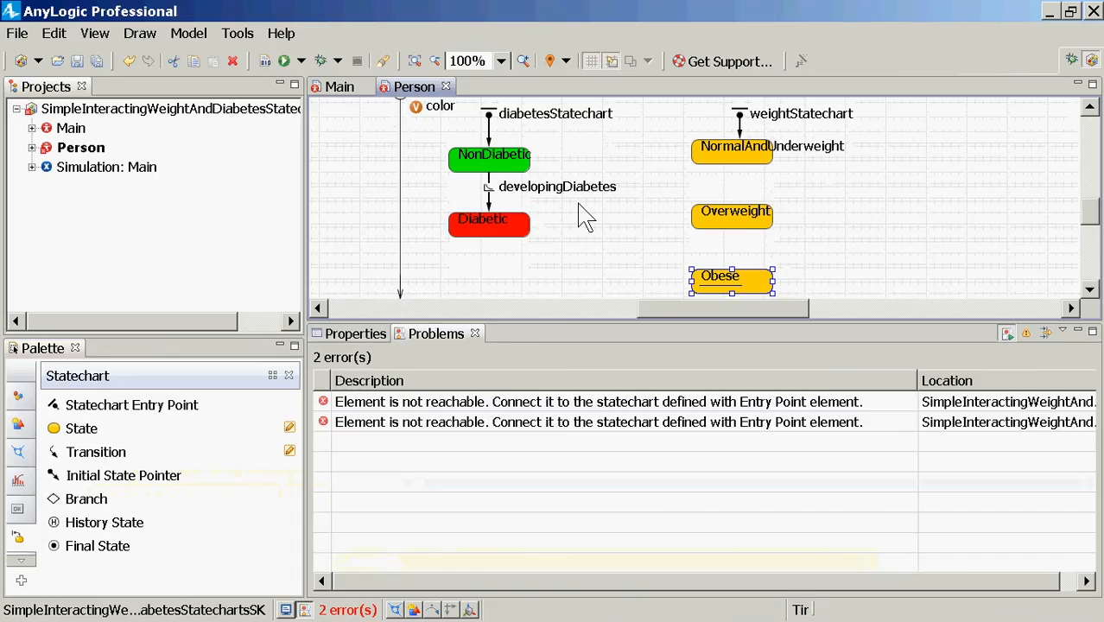
mouse_move(608, 18)
left_mouse_down()
mouse_move(624, 74)
mouse_move(436, 39)
left_mouse_up()
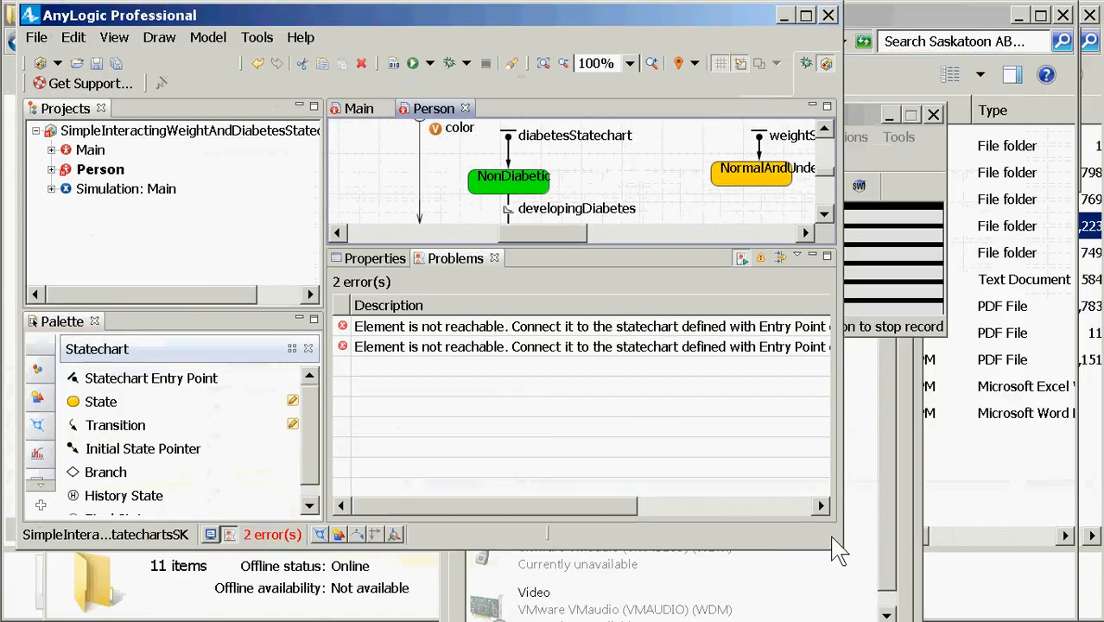
left_click_drag(836, 547, 1075, 594)
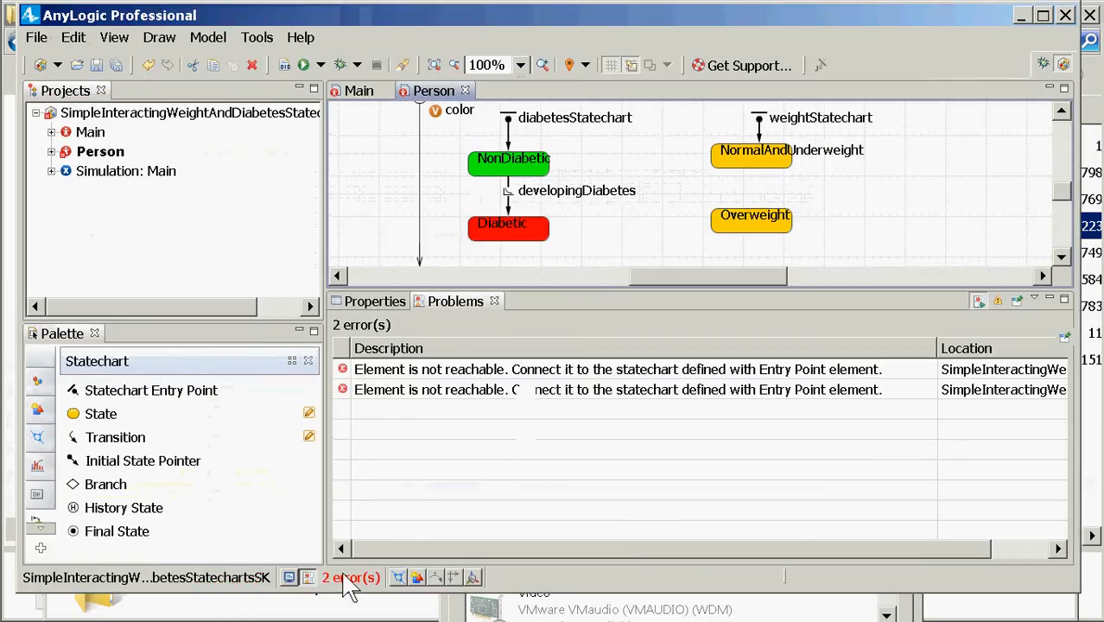
Step: Recheck the errors and lower the editor/Properties divider to reveal the Obese state
left_click(347, 578)
left_click(348, 578)
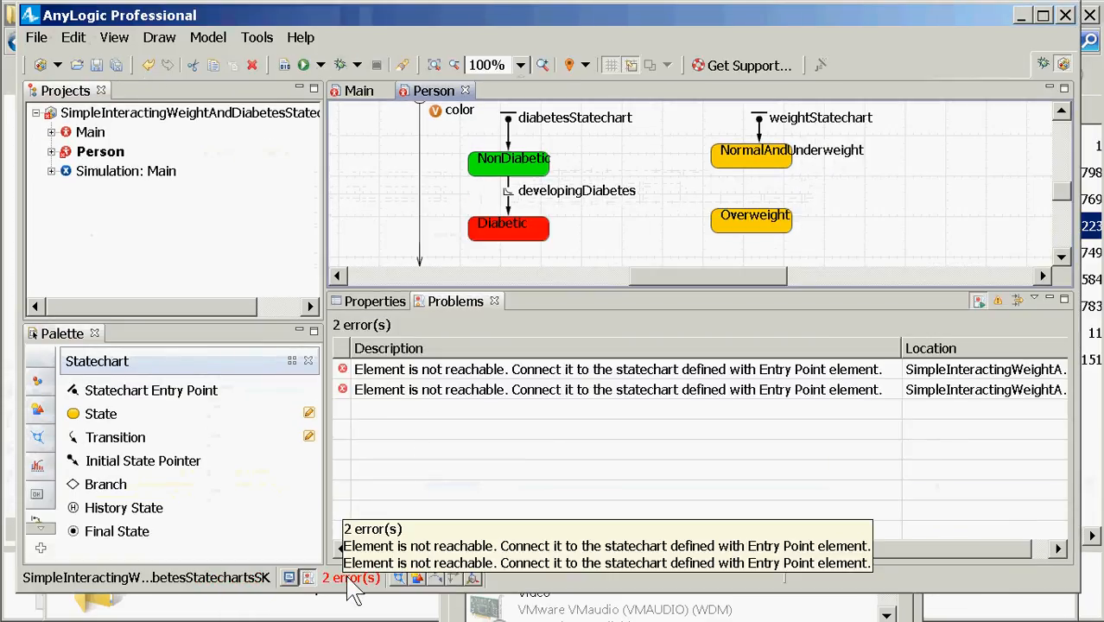
left_click(349, 578)
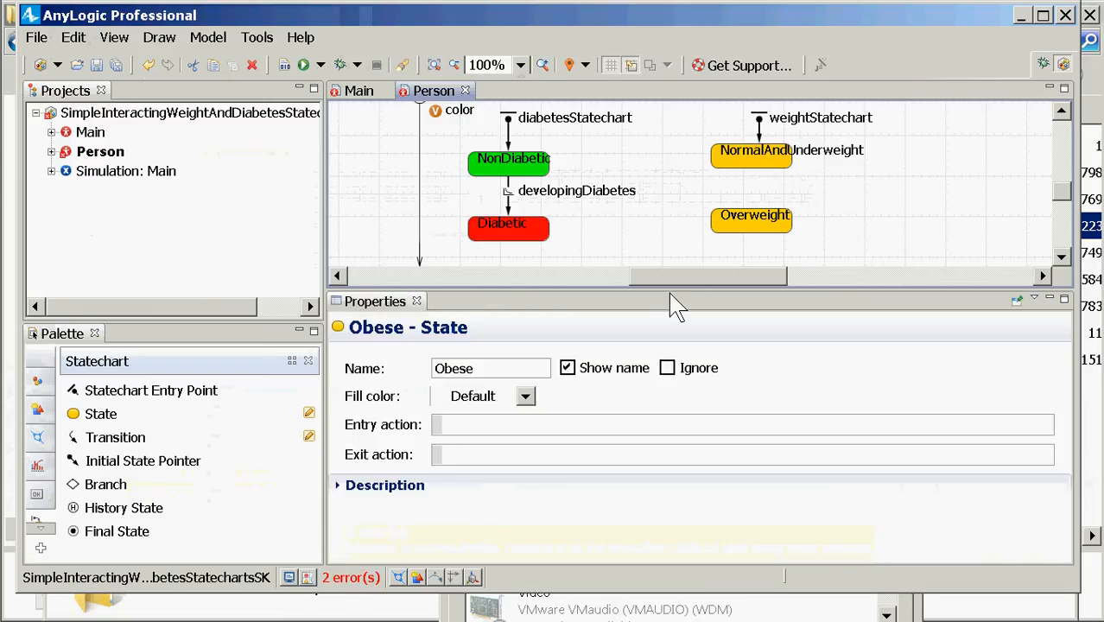
left_click_drag(665, 304, 658, 406)
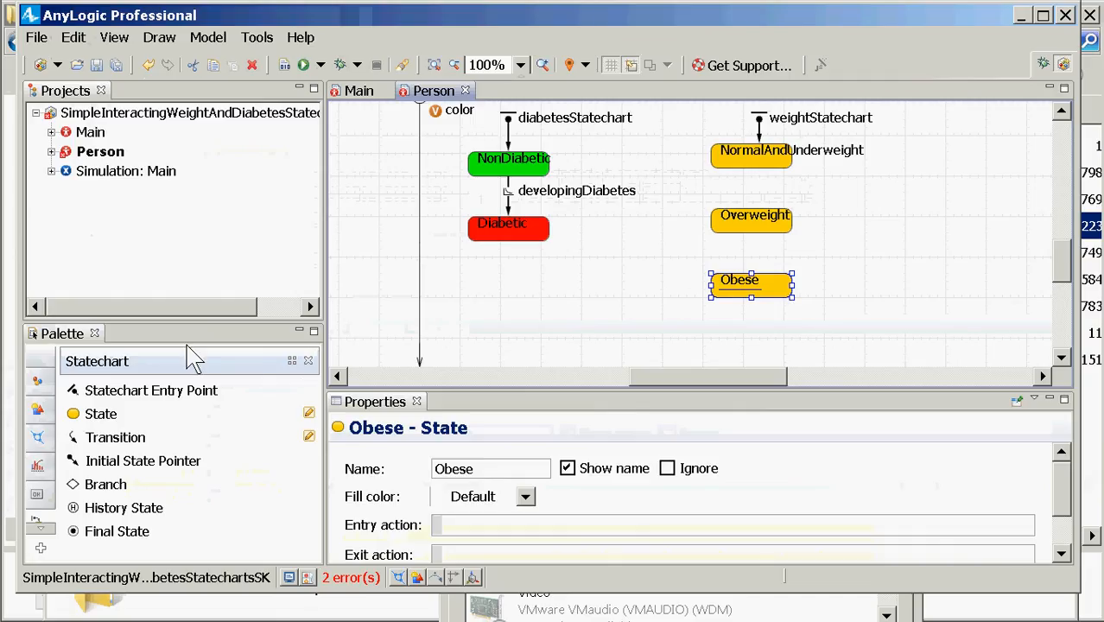
left_click(363, 579)
left_click(363, 577)
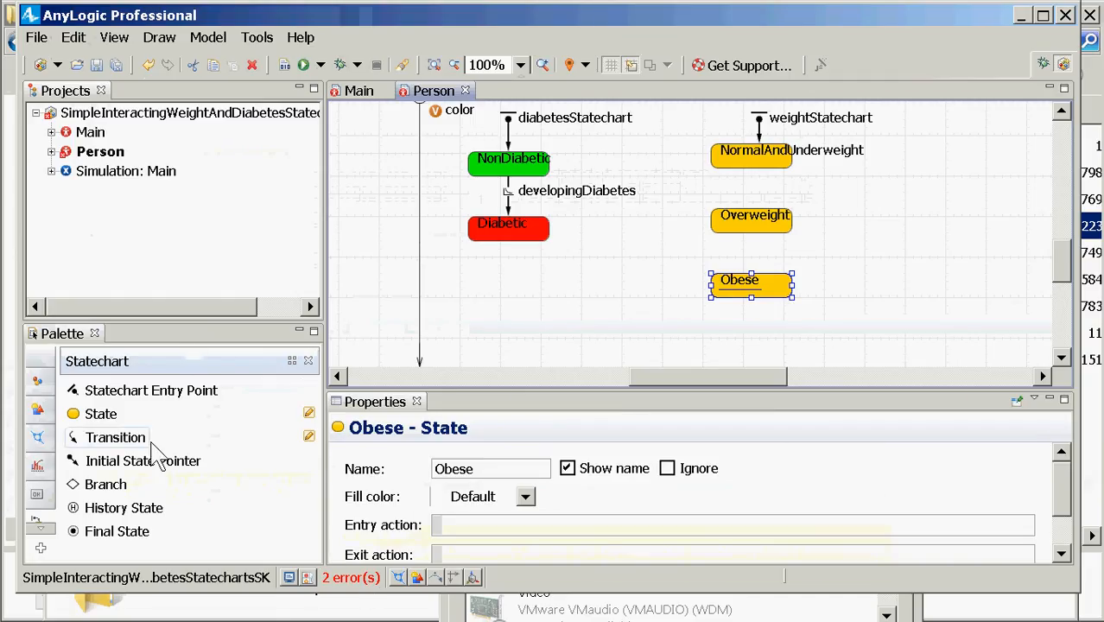
Step: Draw becomingOverweight and losingOverweight transitions between NormalAndUnderweight and Overweight
left_click_drag(116, 437, 727, 183)
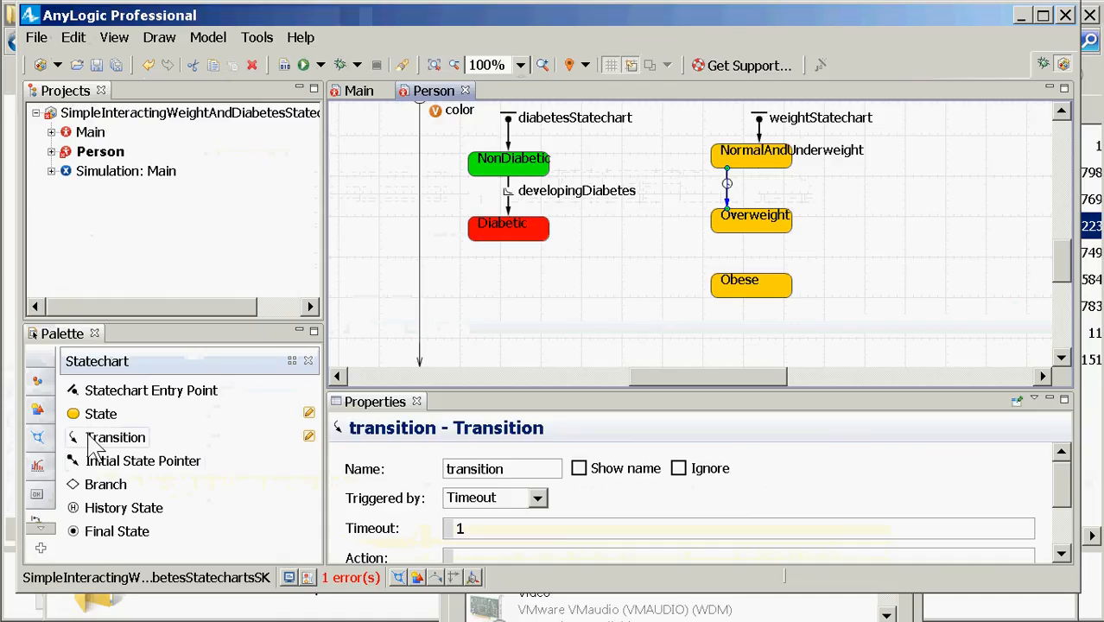
left_click_drag(511, 474, 447, 484)
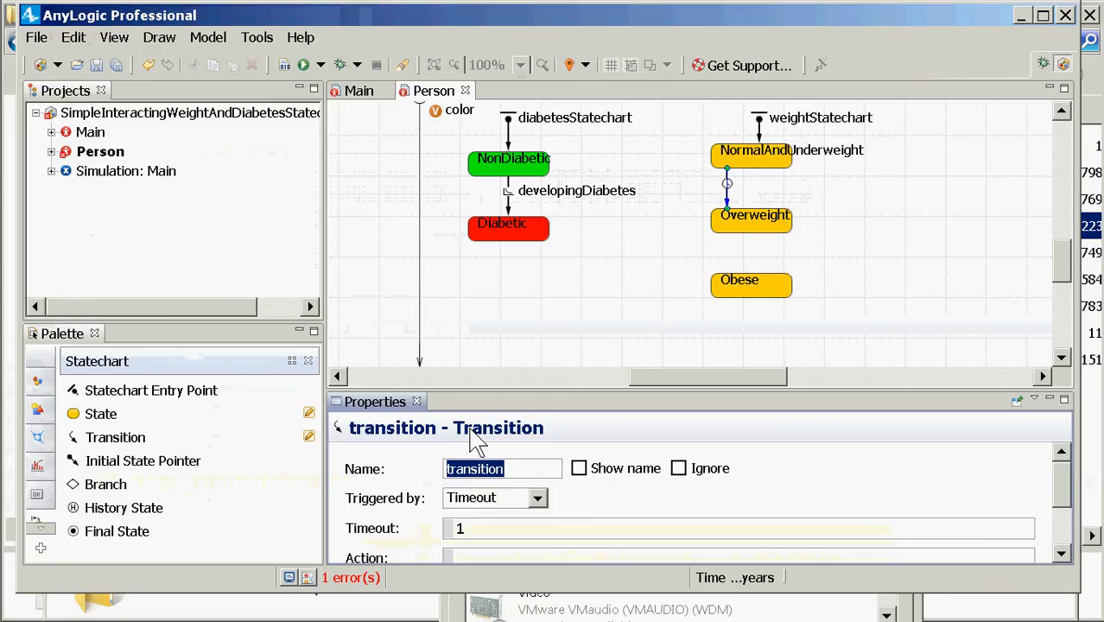
type("becomingOvew")
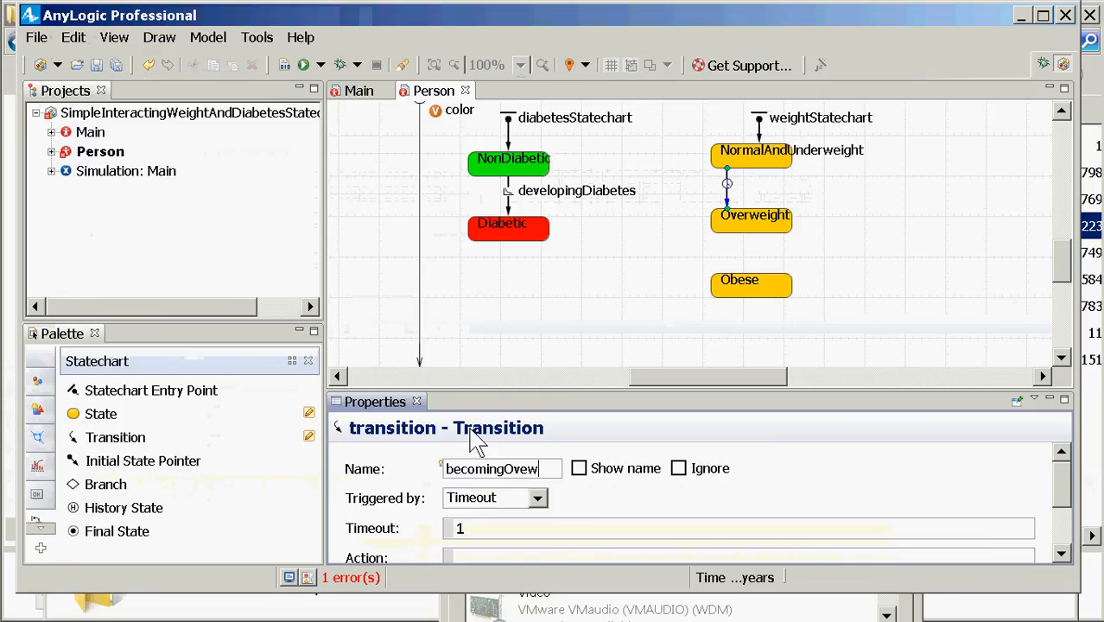
key("BackSpace")
type("rweight")
key("Return")
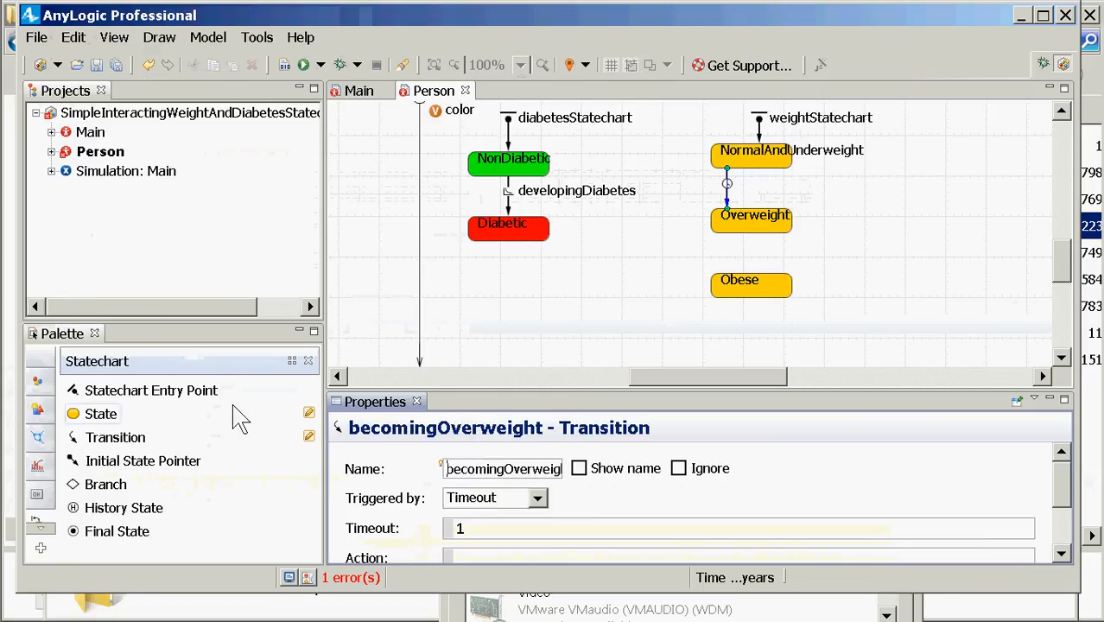
left_click_drag(95, 437, 781, 171)
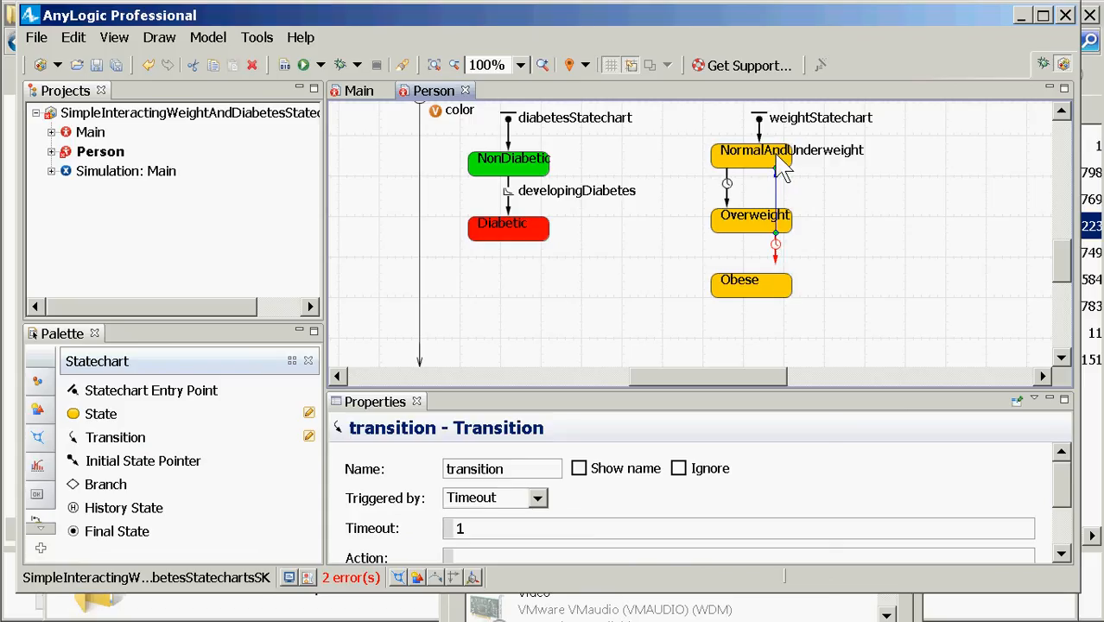
left_click_drag(523, 477, 364, 469)
key("BackSpace")
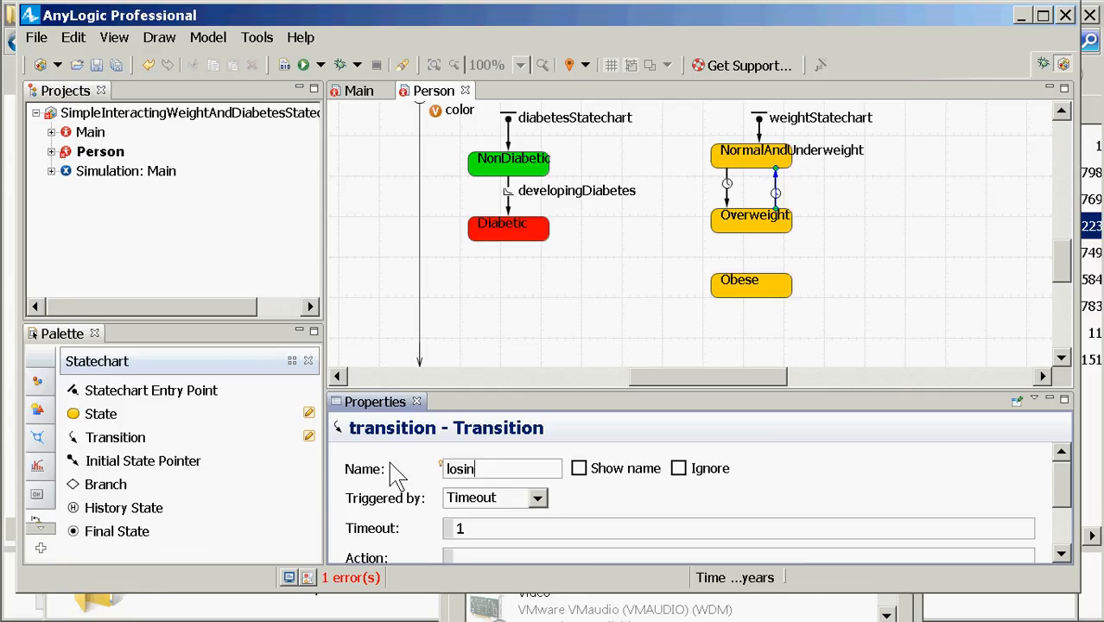
type("gOverweight")
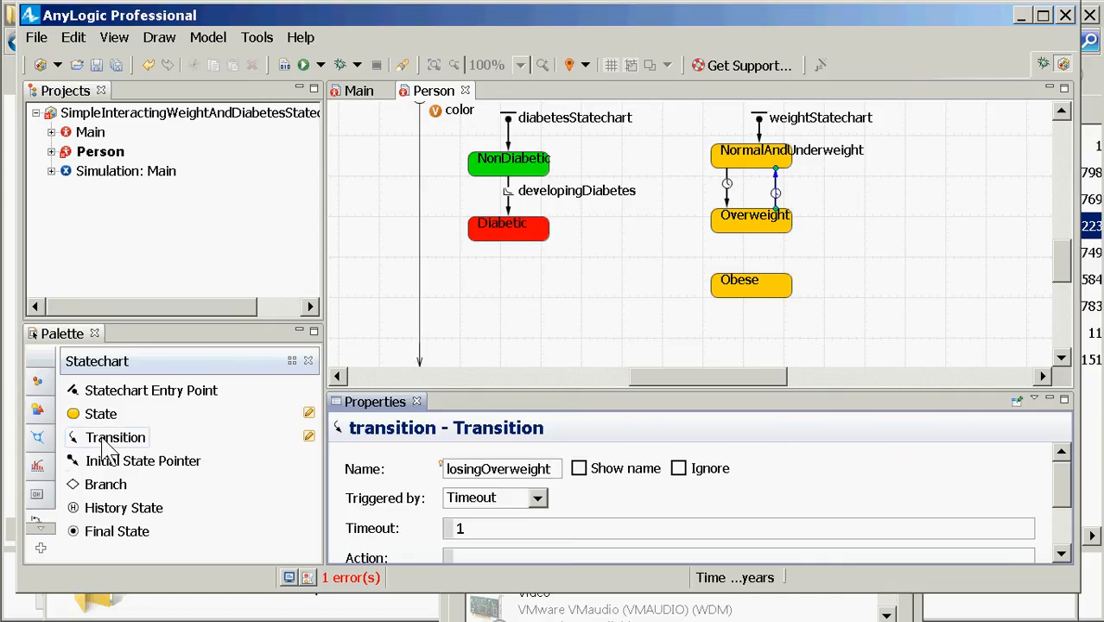
Step: Draw becomingObese and losingObesity transitions between Overweight and Obese
left_click_drag(104, 439, 727, 232)
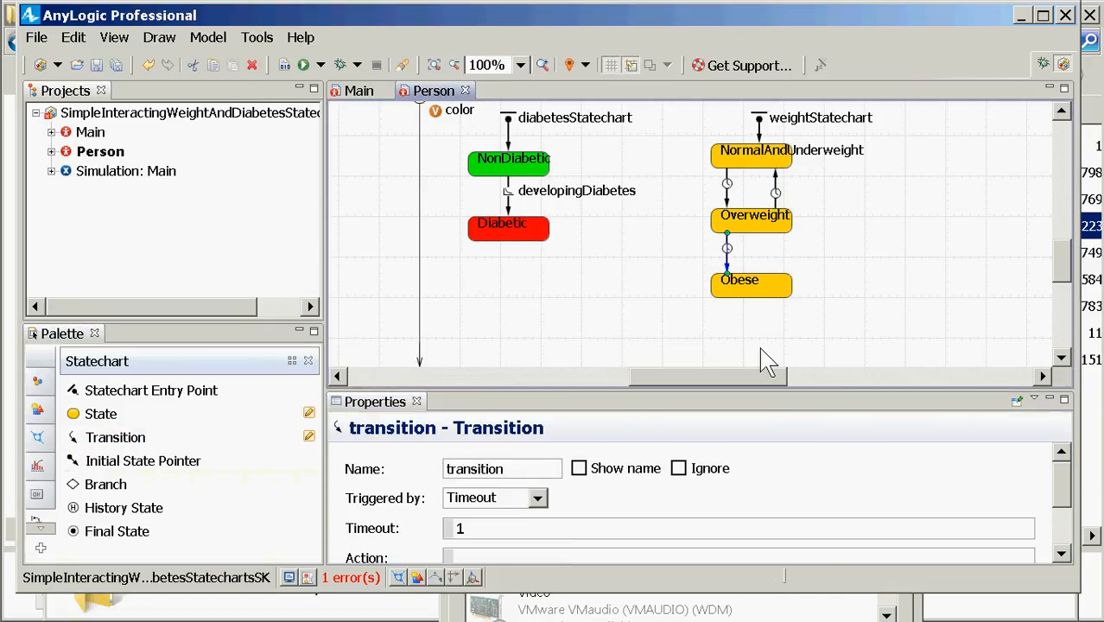
scroll(763, 361, "down", 1)
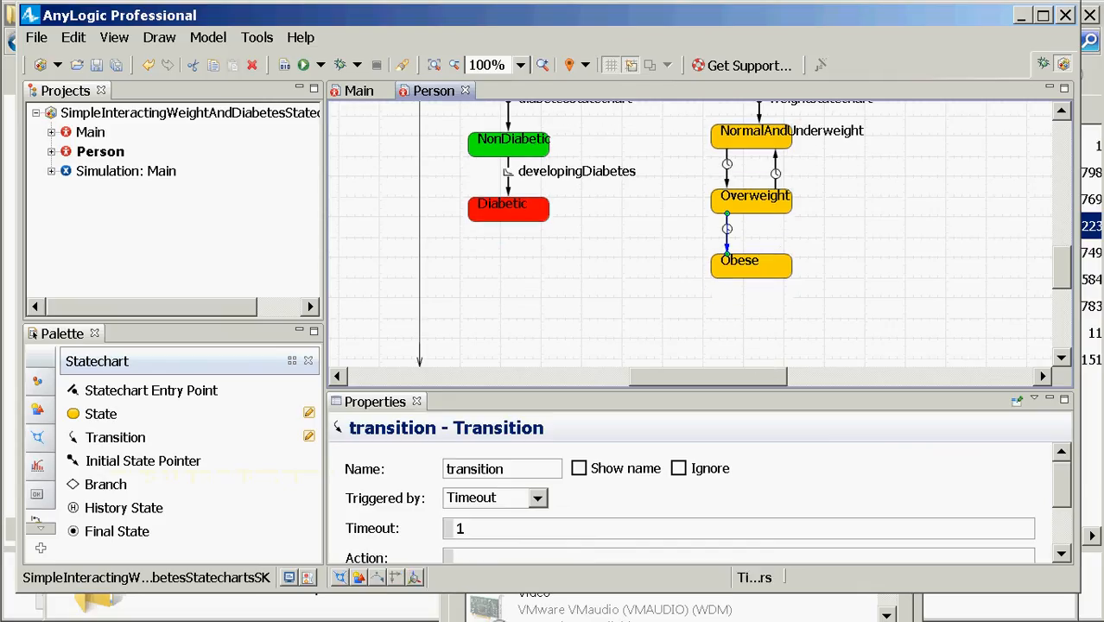
left_click(502, 469)
double_click(497, 475)
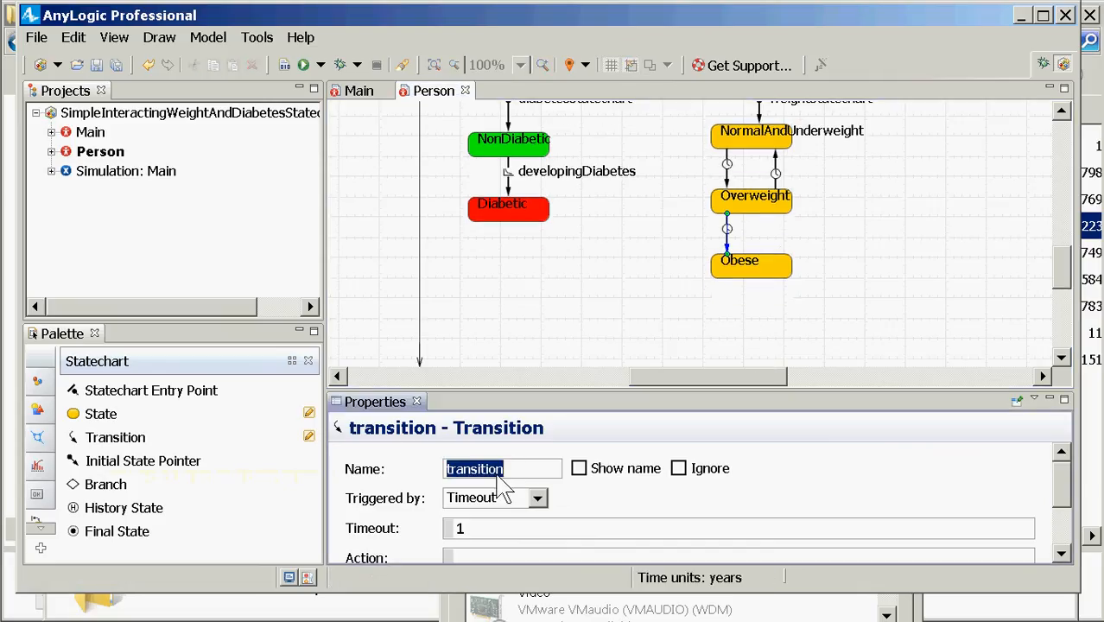
type("becomingObese")
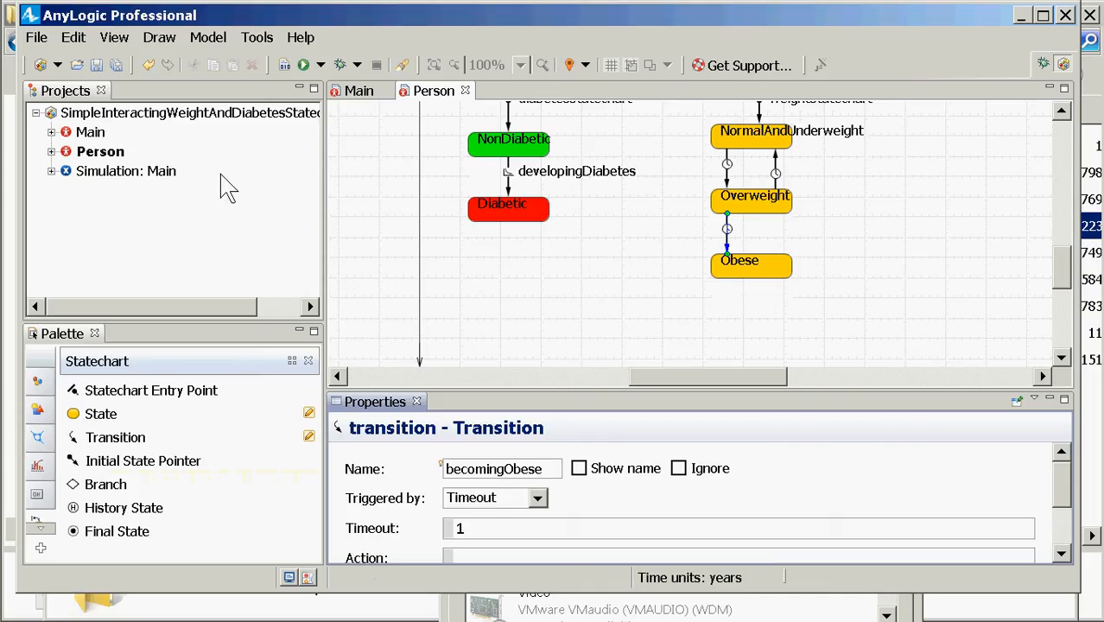
left_click(87, 437)
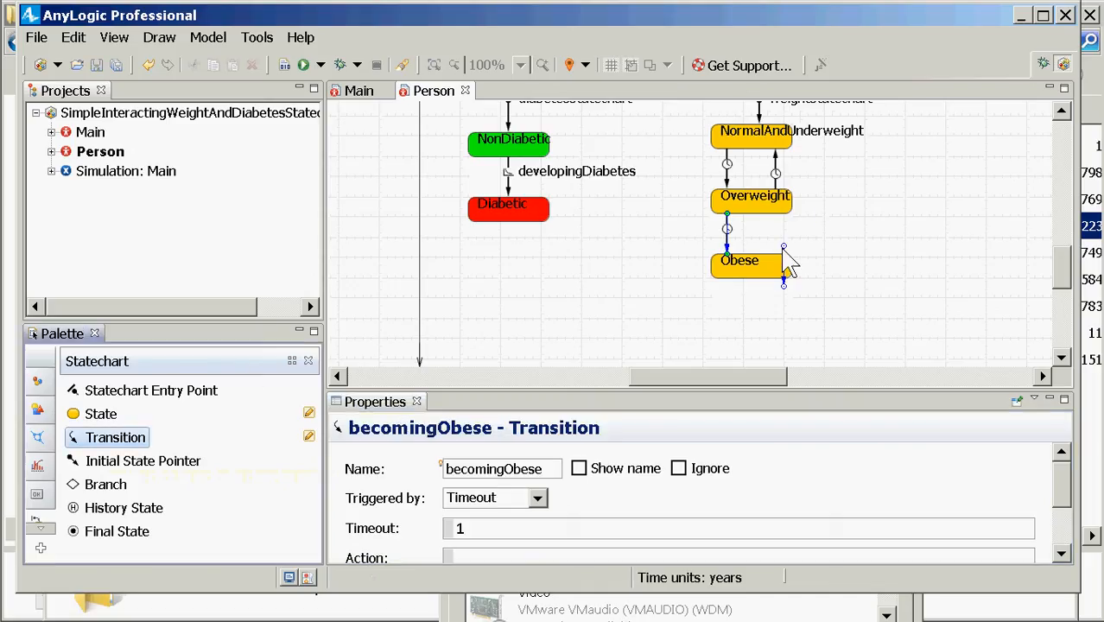
left_click_drag(776, 274, 776, 214)
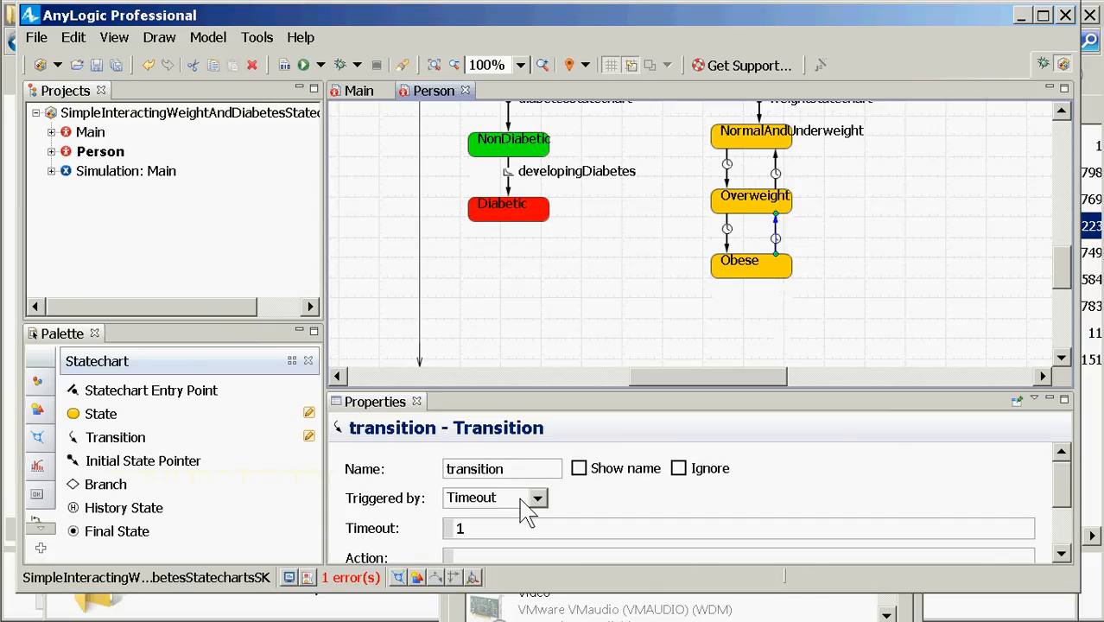
double_click(501, 468)
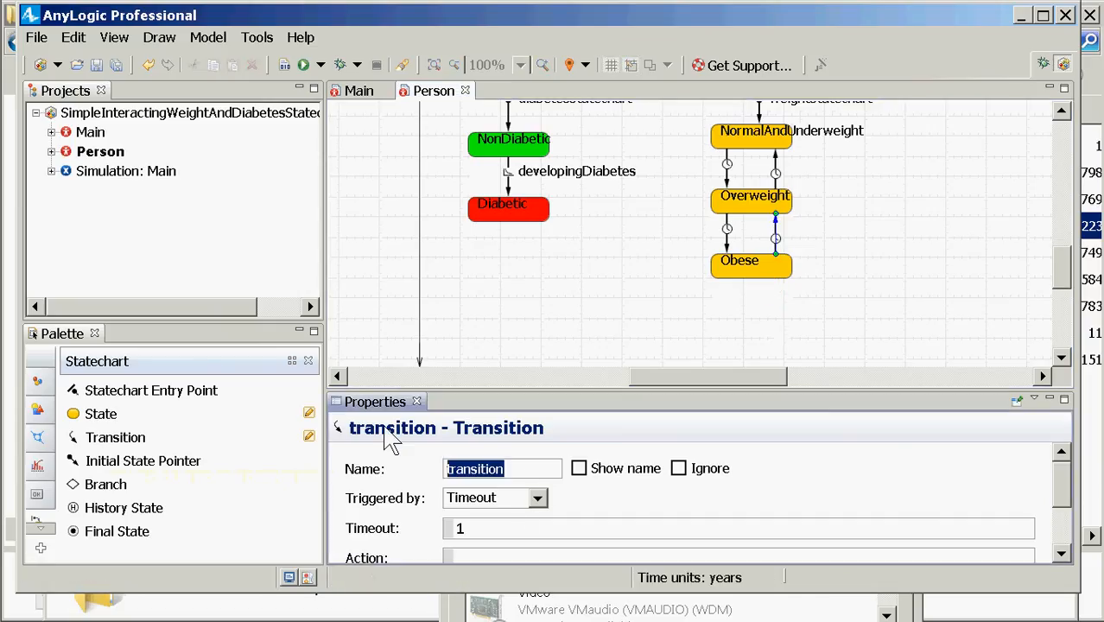
key("BackSpace")
type("losingo")
key("BackSpace")
key("BackSpace")
key("BackSpace")
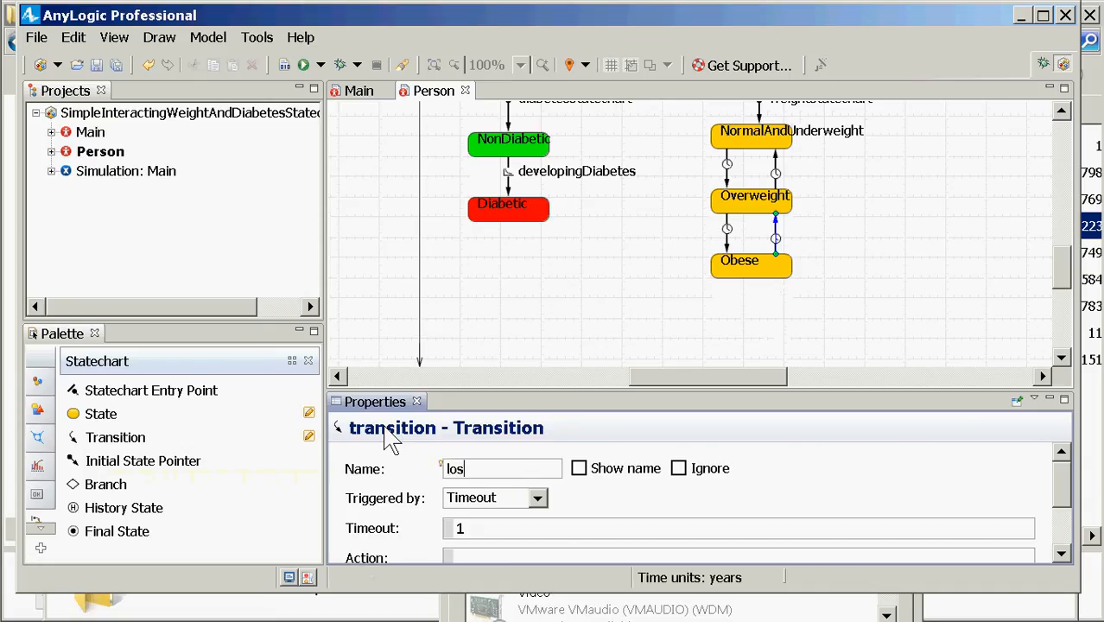
type("ingObesity")
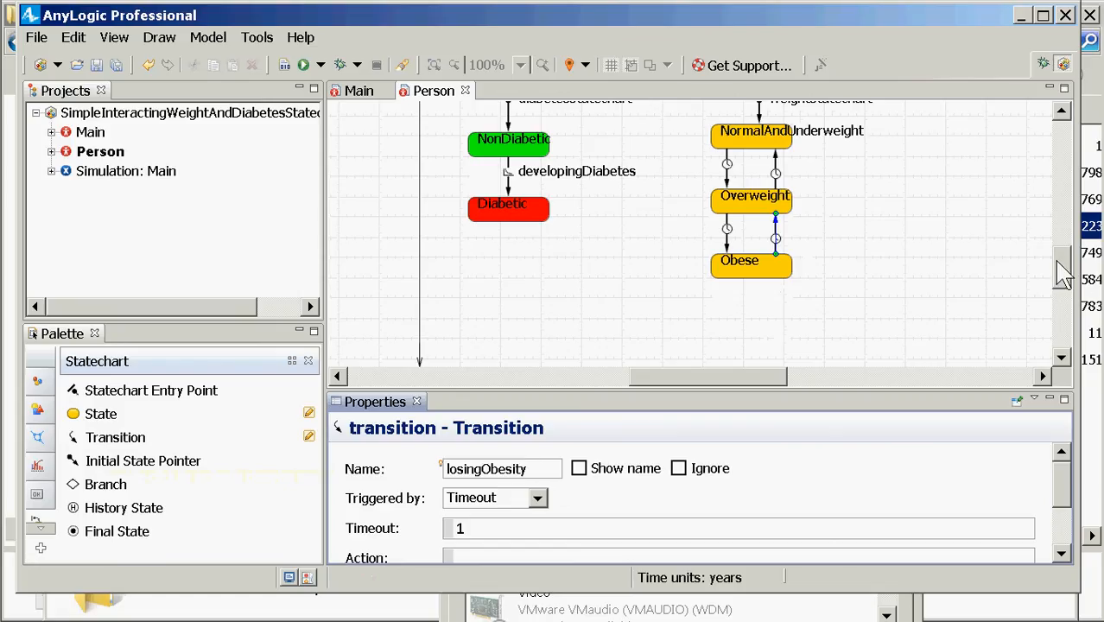
scroll(1064, 260, "up", 3)
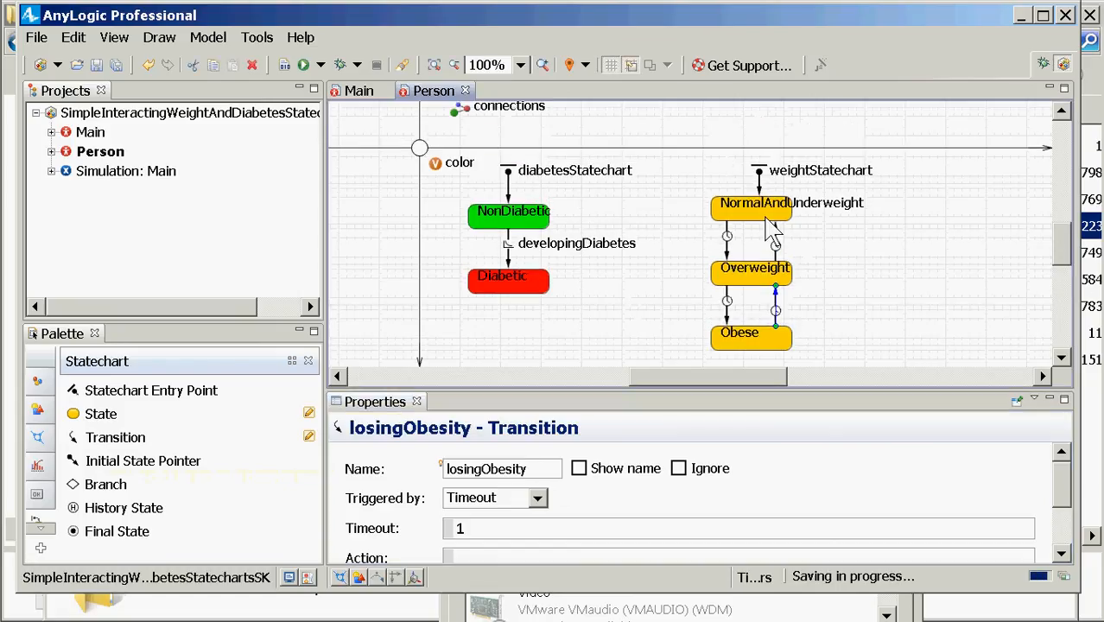
Step: Change becomingOverweight's trigger from Timeout to a Rate of 0.04
left_click(726, 249)
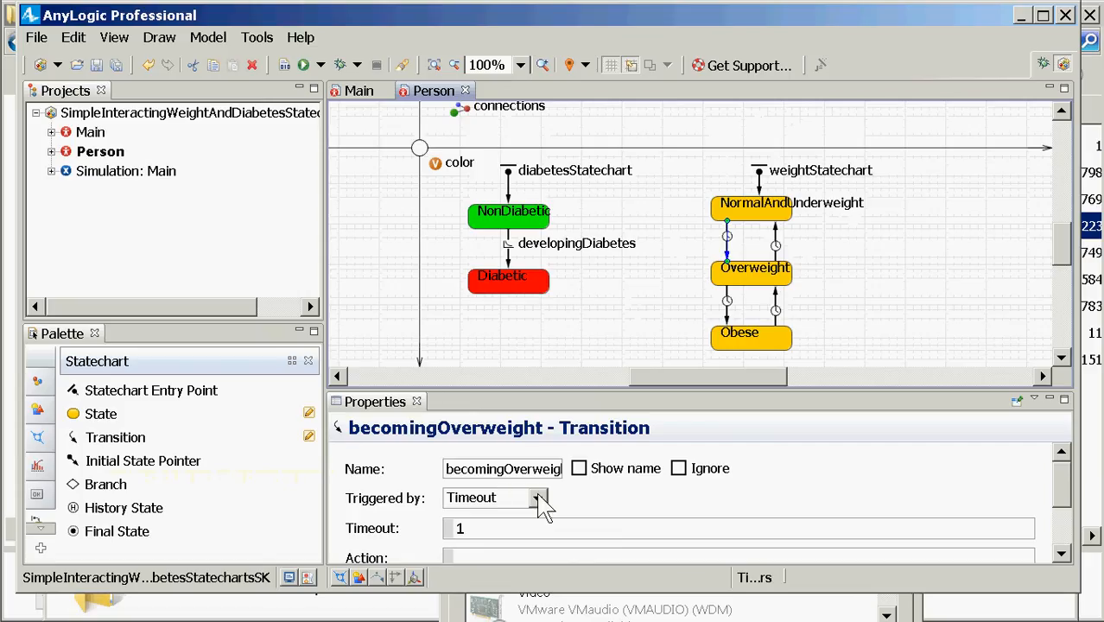
left_click(509, 530)
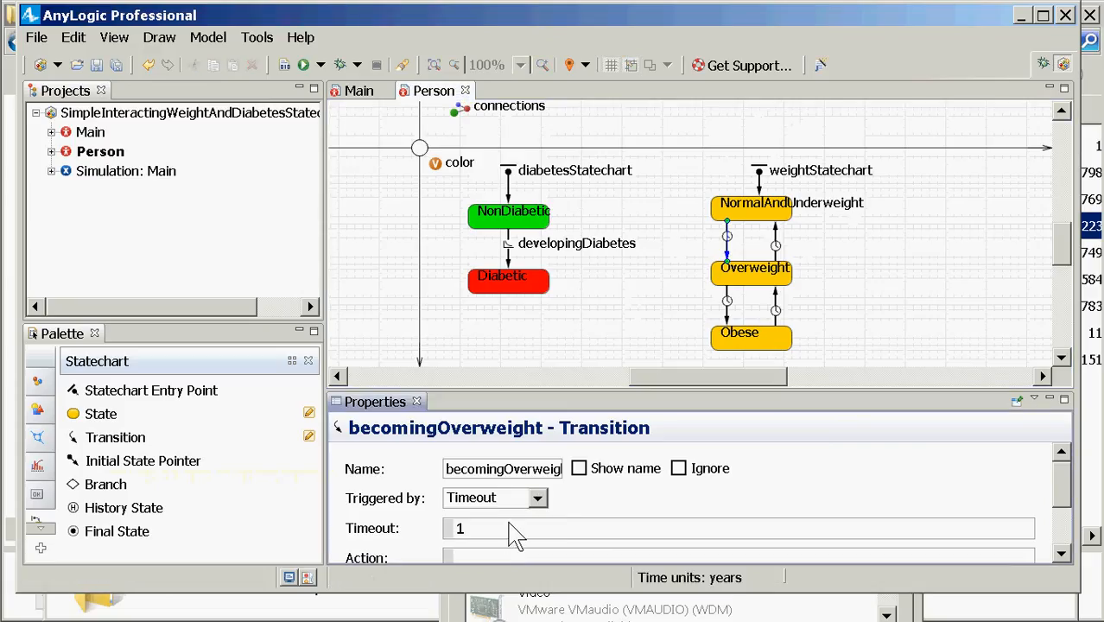
key("BackSpace")
type("0.04")
key("shift+Home")
key("BackSpace")
left_click(534, 500)
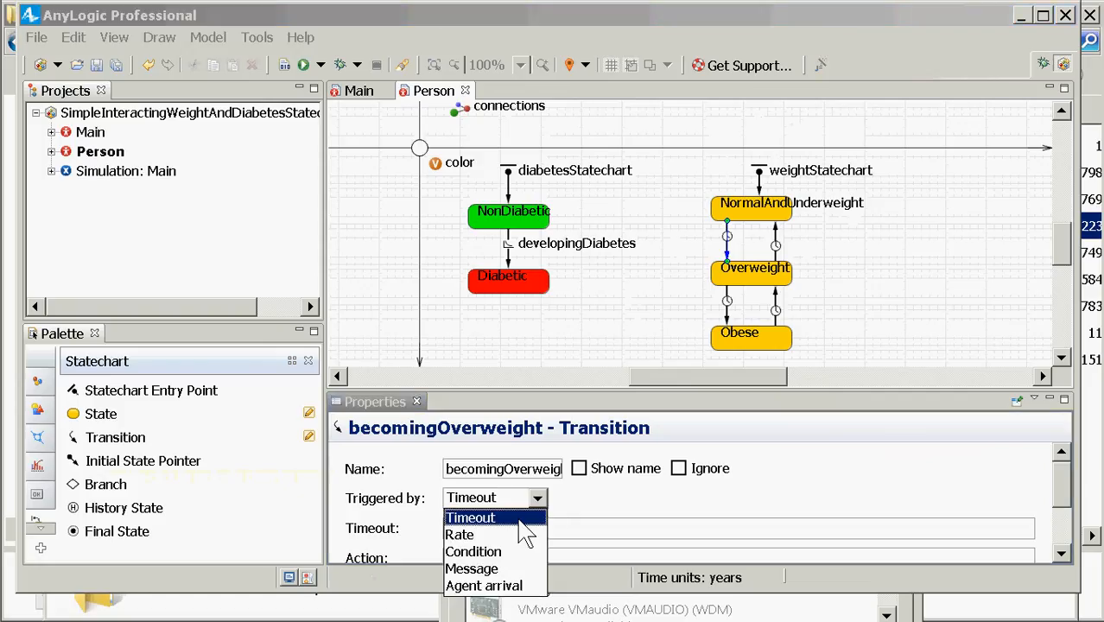
left_click(506, 530)
left_click(484, 529)
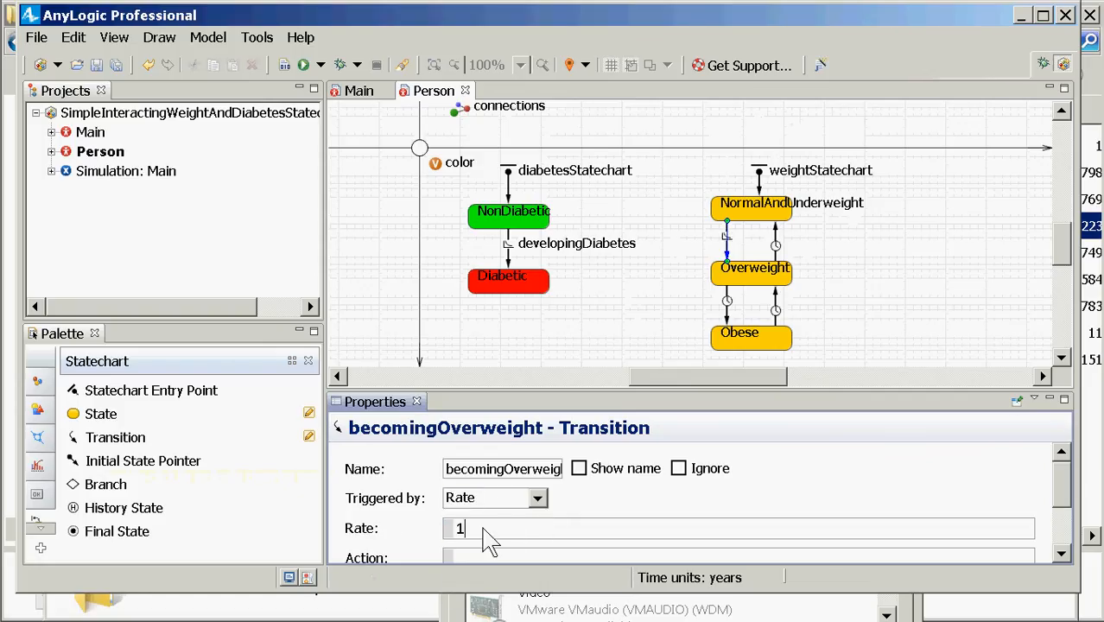
key("shift+Home")
type("0.04")
Step: Show becomingOverweight's name label to the left of its arrow
left_click(581, 469)
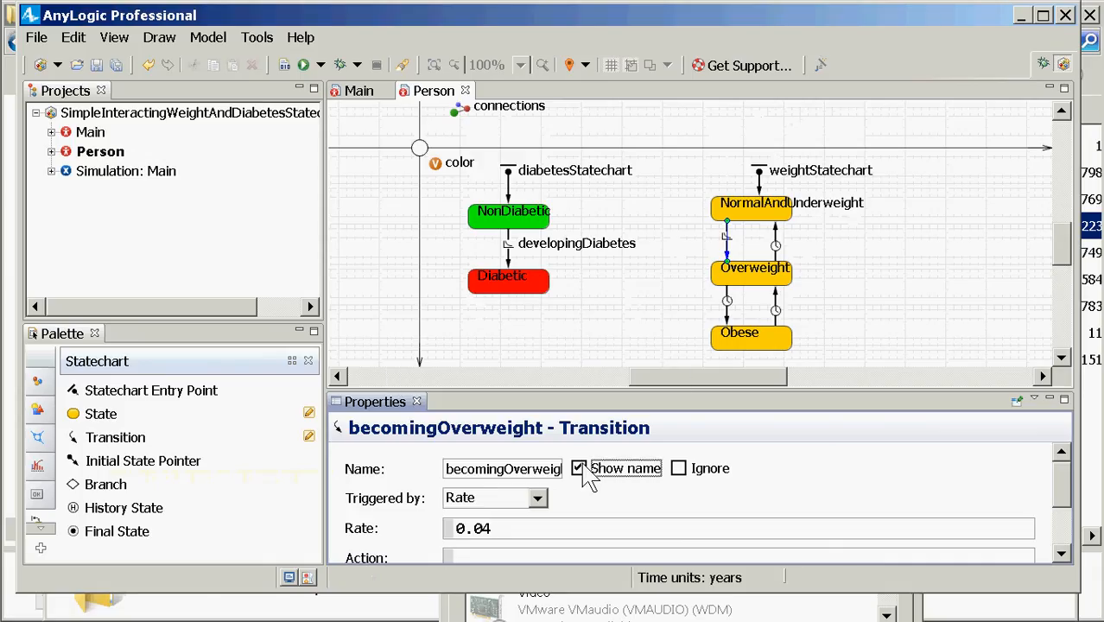
left_click_drag(789, 222, 648, 224)
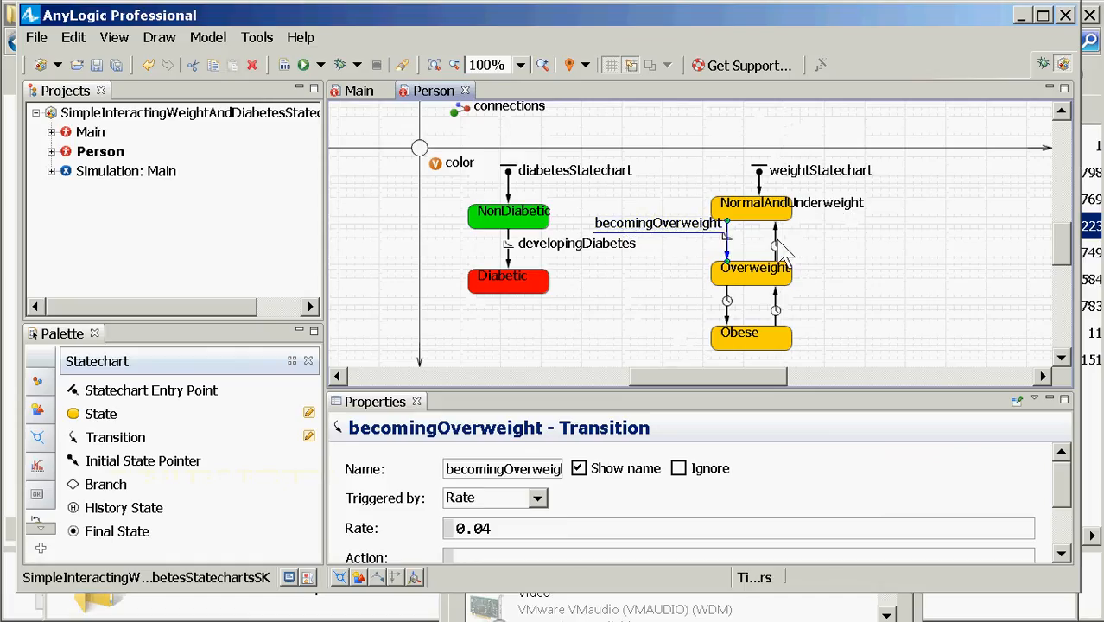
left_click(777, 246)
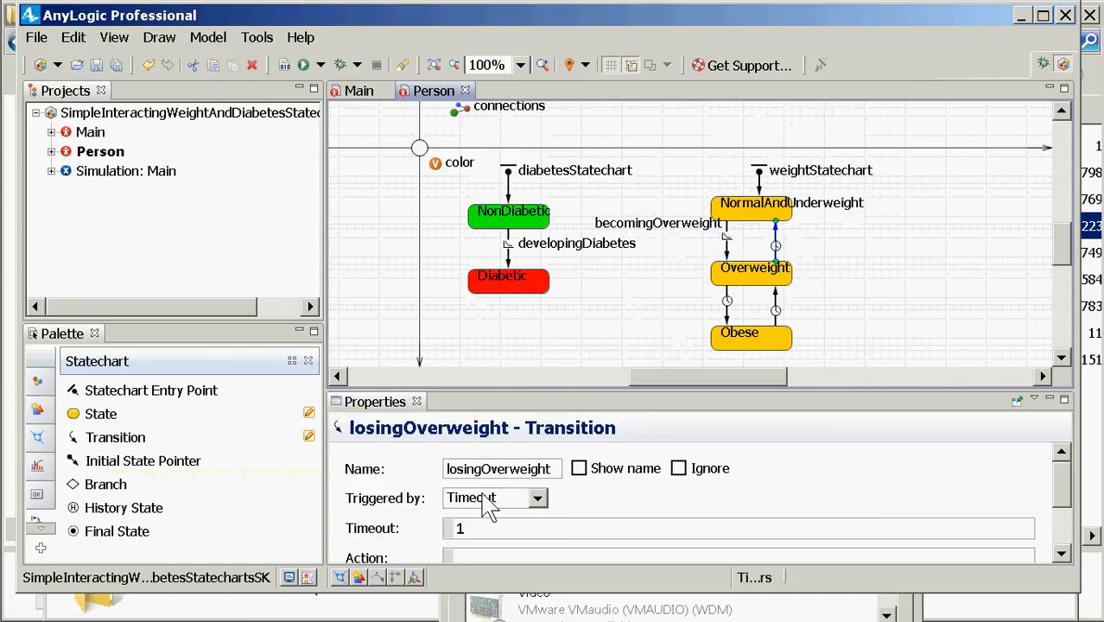
Step: Set losingOverweight to trigger by a Rate of 0.02
left_click(537, 499)
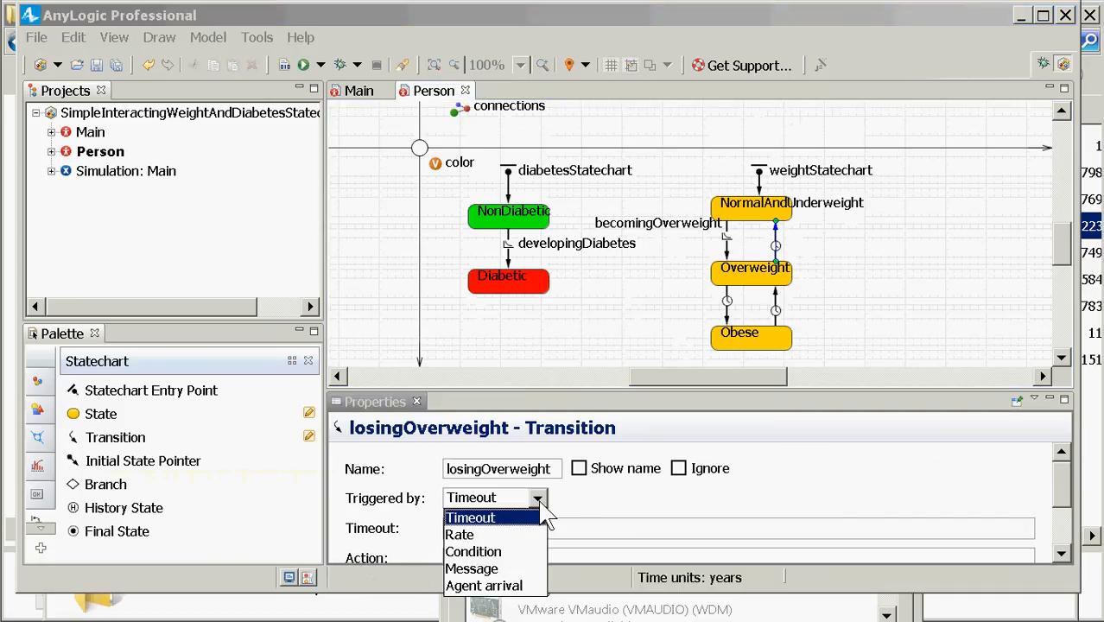
left_click(466, 535)
left_click_drag(488, 531, 384, 543)
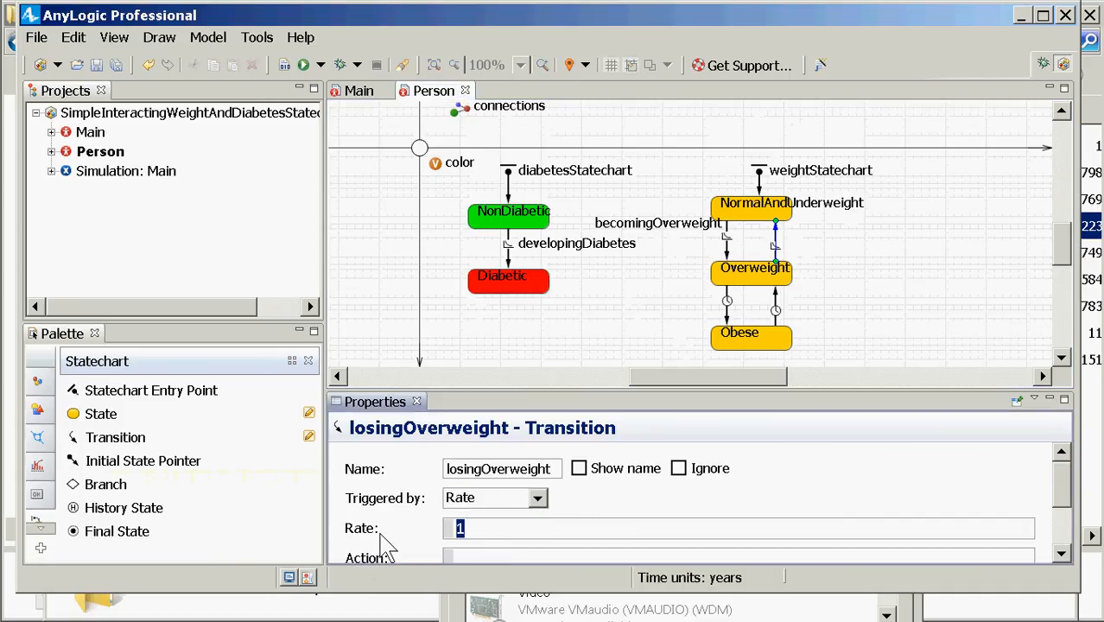
type("0.02")
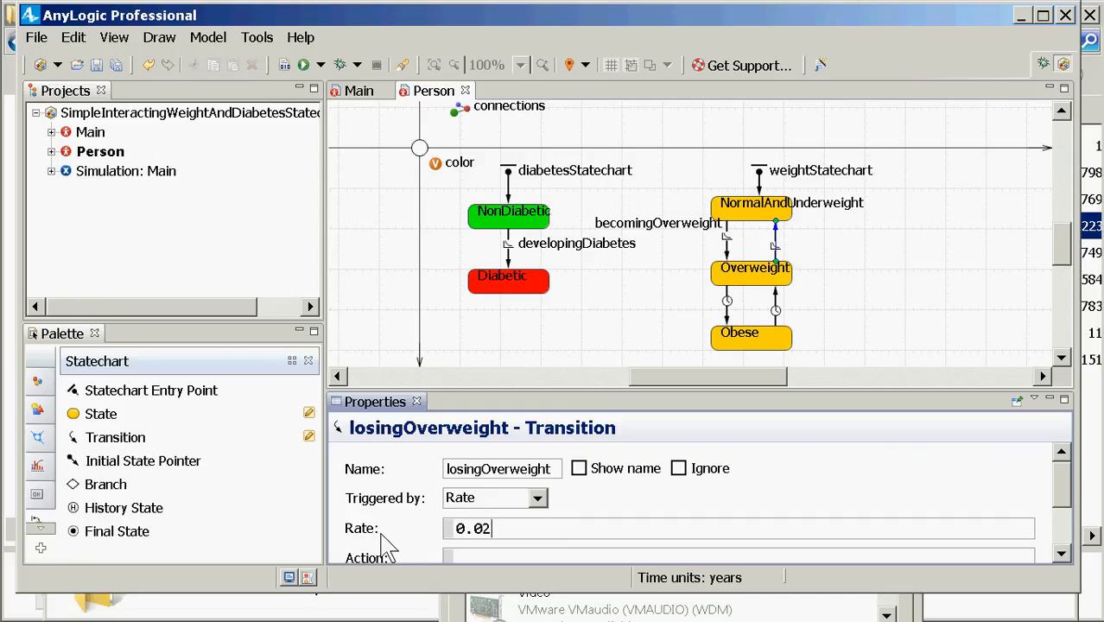
left_click(728, 326)
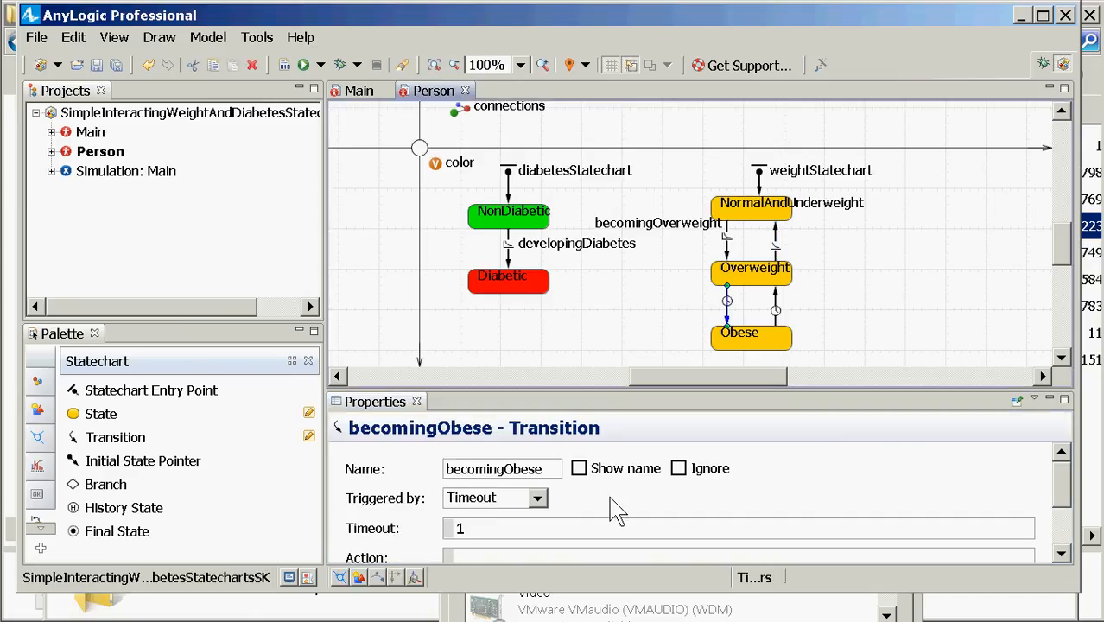
Step: Make the becomingObese transition triggered by Rate with a value of 0.1
left_click(537, 498)
left_click(496, 534)
double_click(455, 528)
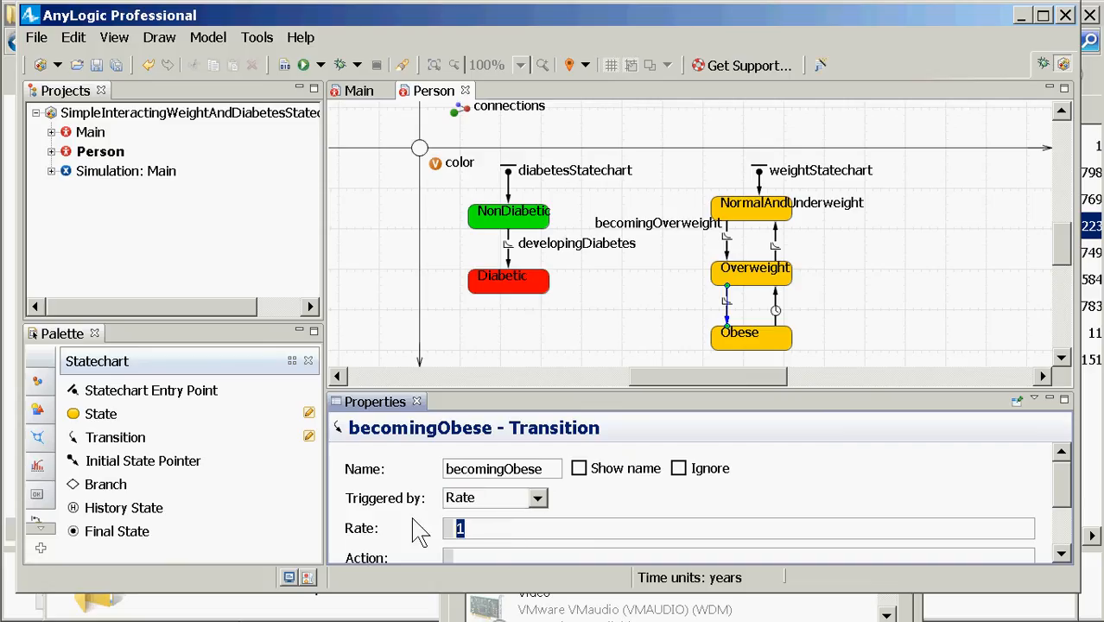
type("0.1")
left_click(777, 312)
left_click(778, 312)
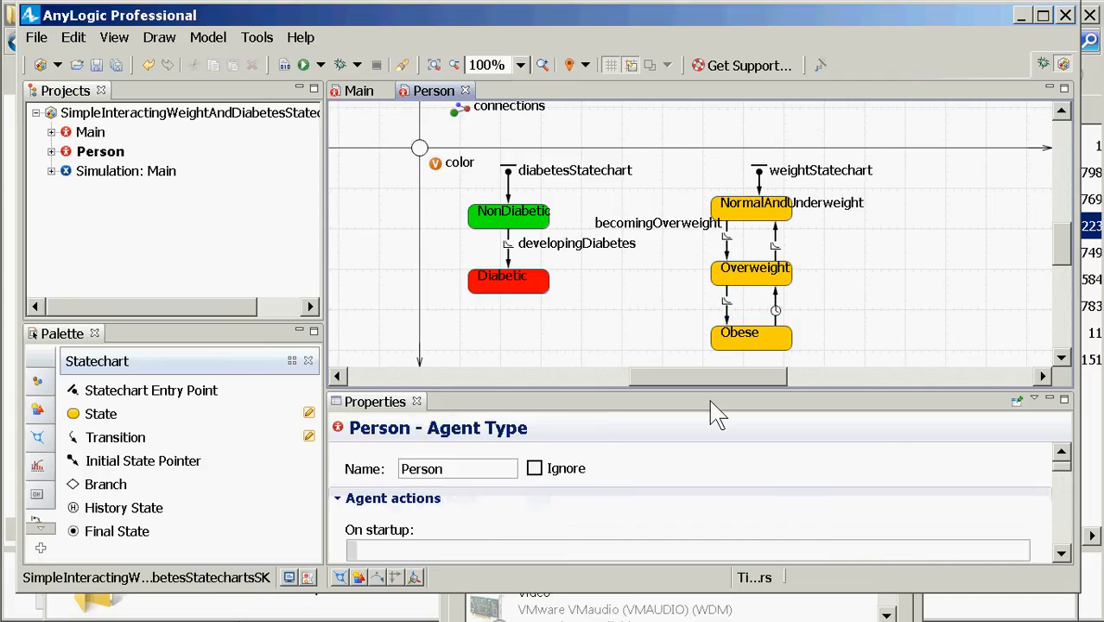
Step: Show the losingOverweight name and place its label just above the arrow
left_click(776, 252)
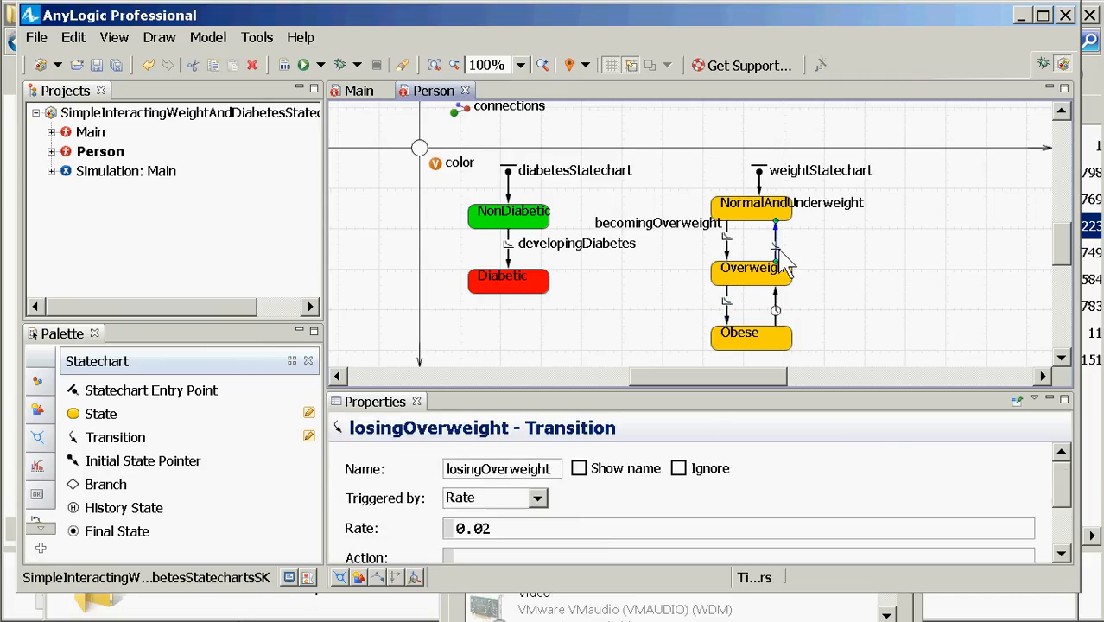
left_click(593, 457)
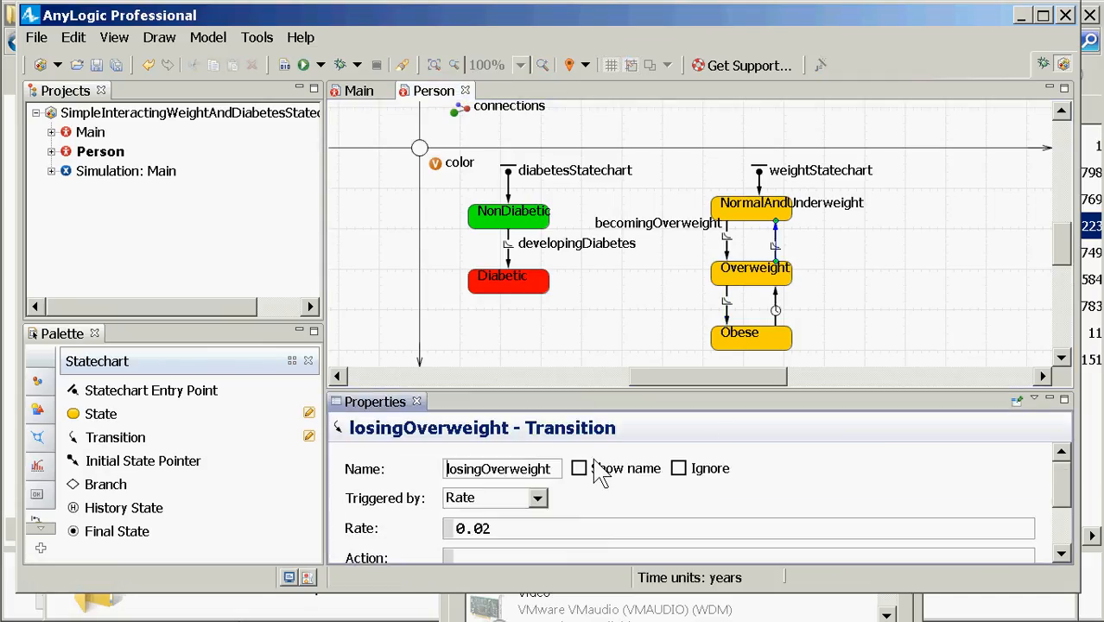
left_click(580, 467)
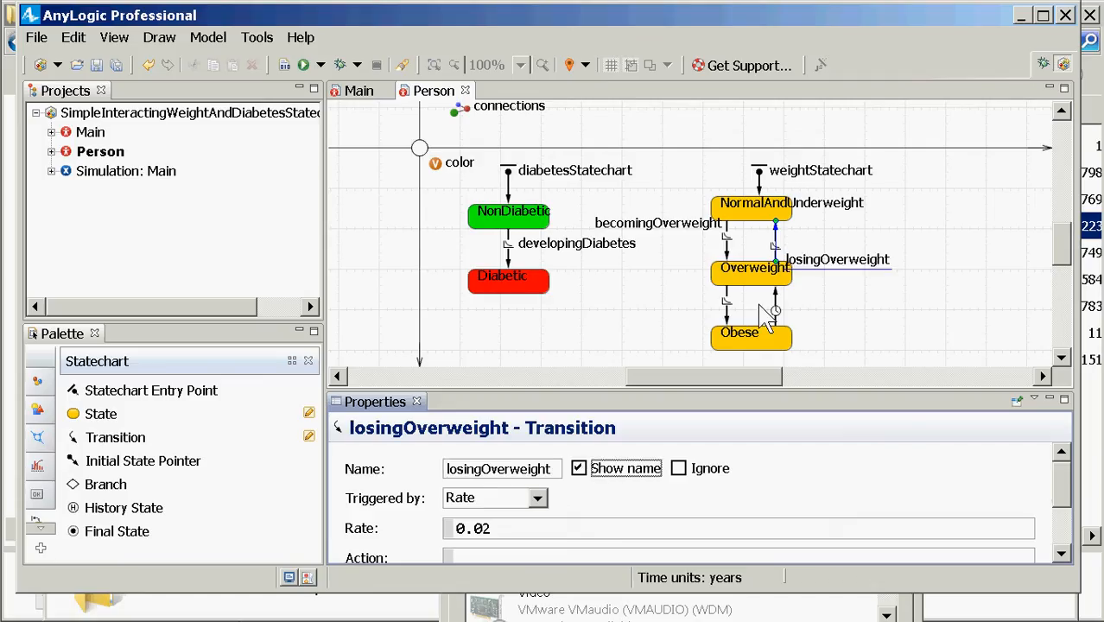
left_click_drag(815, 263, 812, 239)
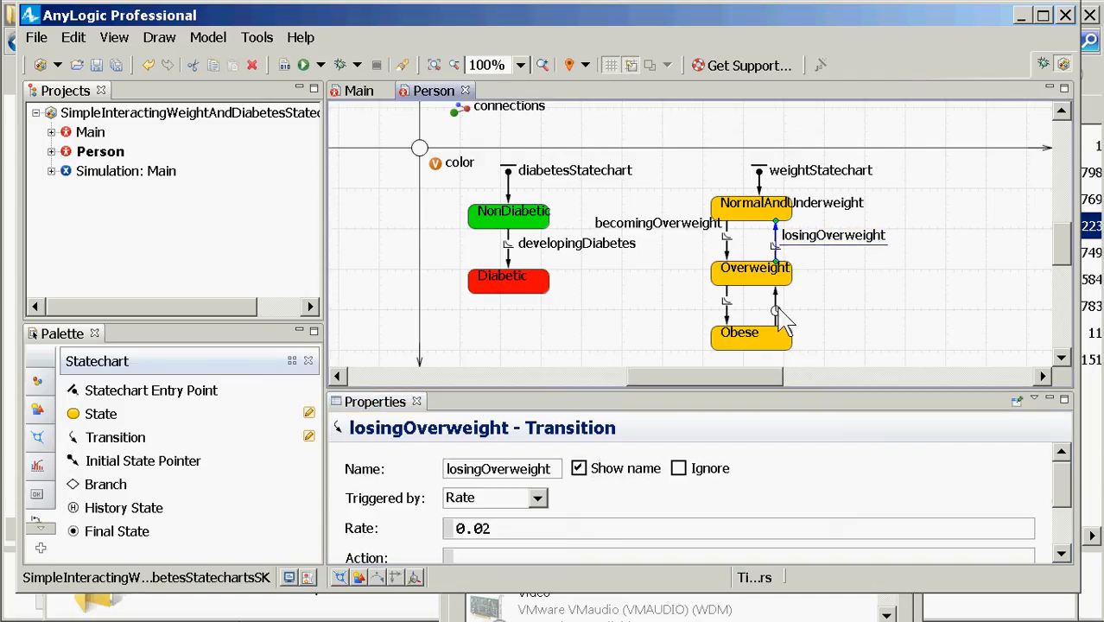
left_click(727, 325)
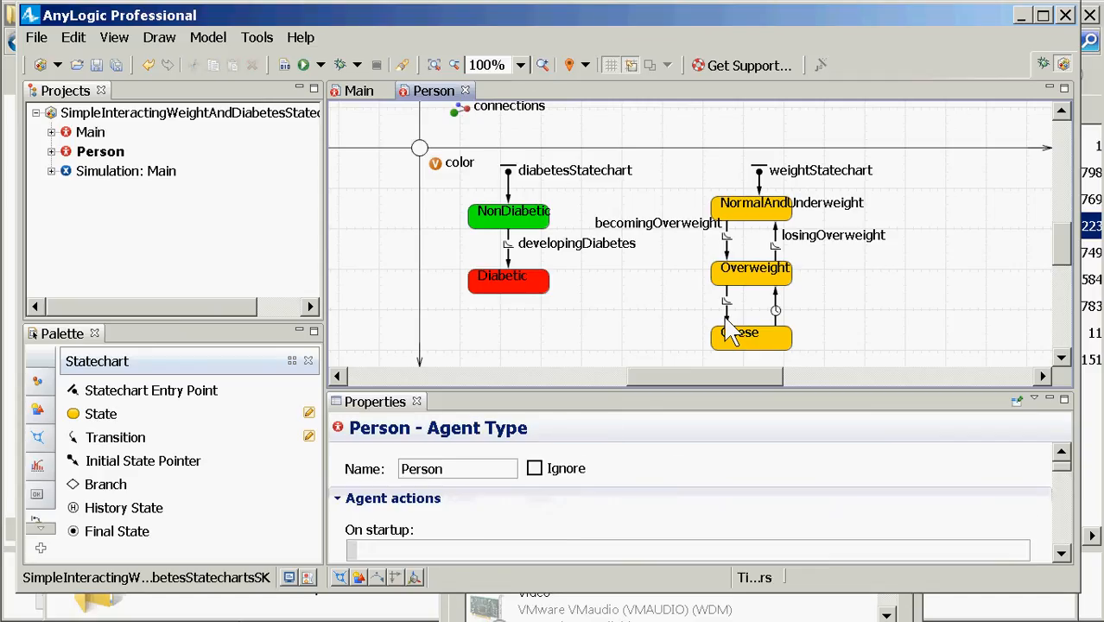
Step: Show the becomingObese name left of its arrow and confirm its rate is 0.1
left_click(725, 324)
left_click(519, 529)
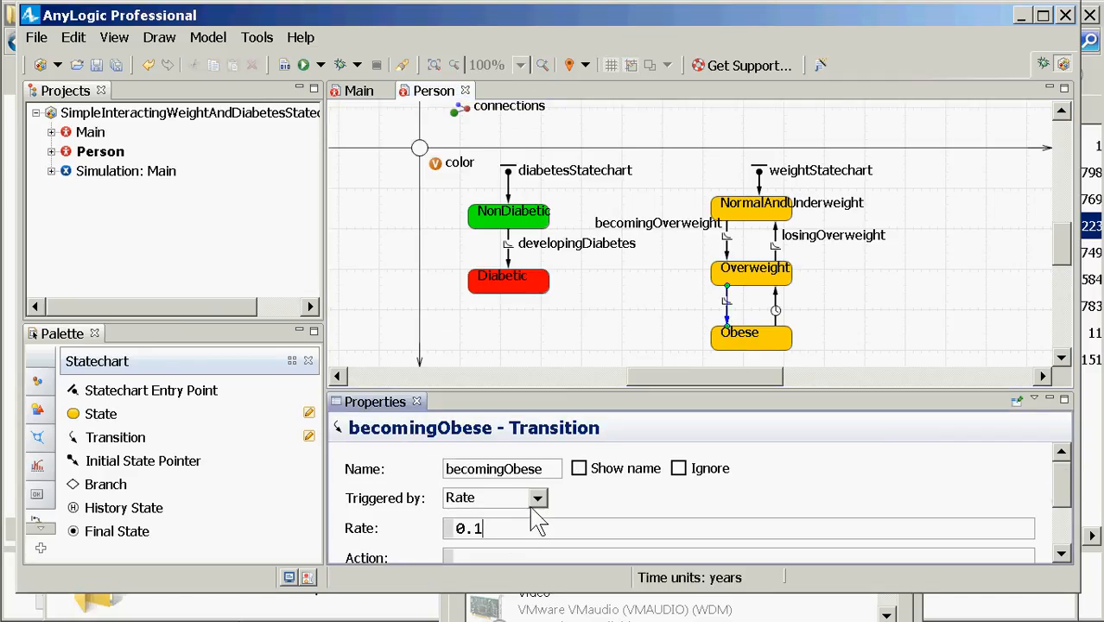
left_click(579, 468)
left_click_drag(782, 294, 656, 314)
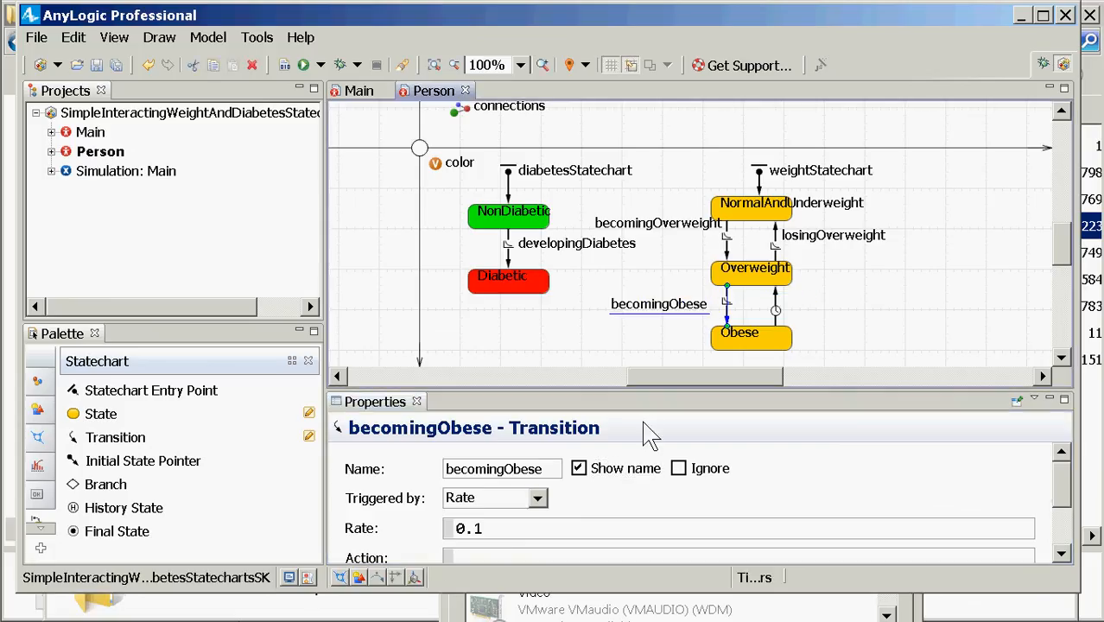
left_click(480, 532)
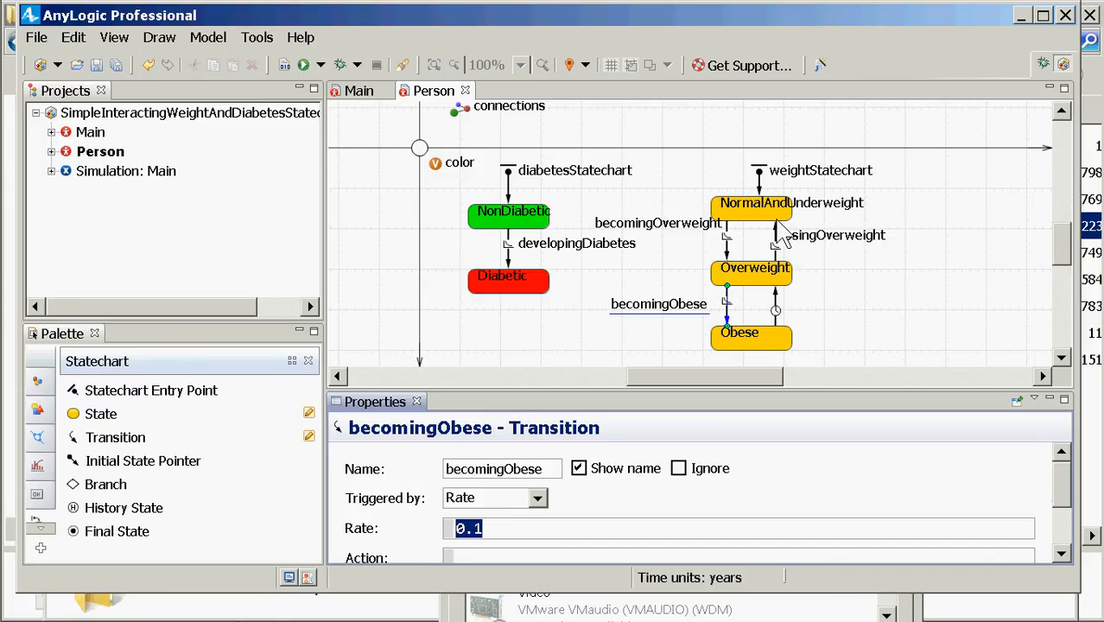
Step: Set losingObesity to a 0.05 rate trigger and display its name above the Obese-to-Overweight arrow
left_click(775, 304)
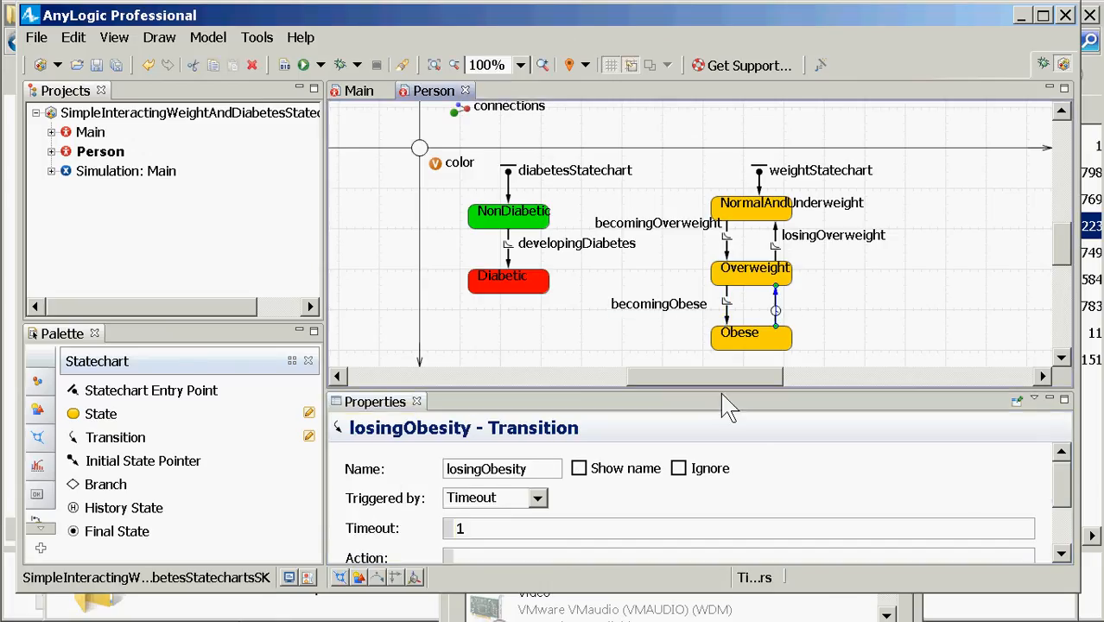
left_click(535, 498)
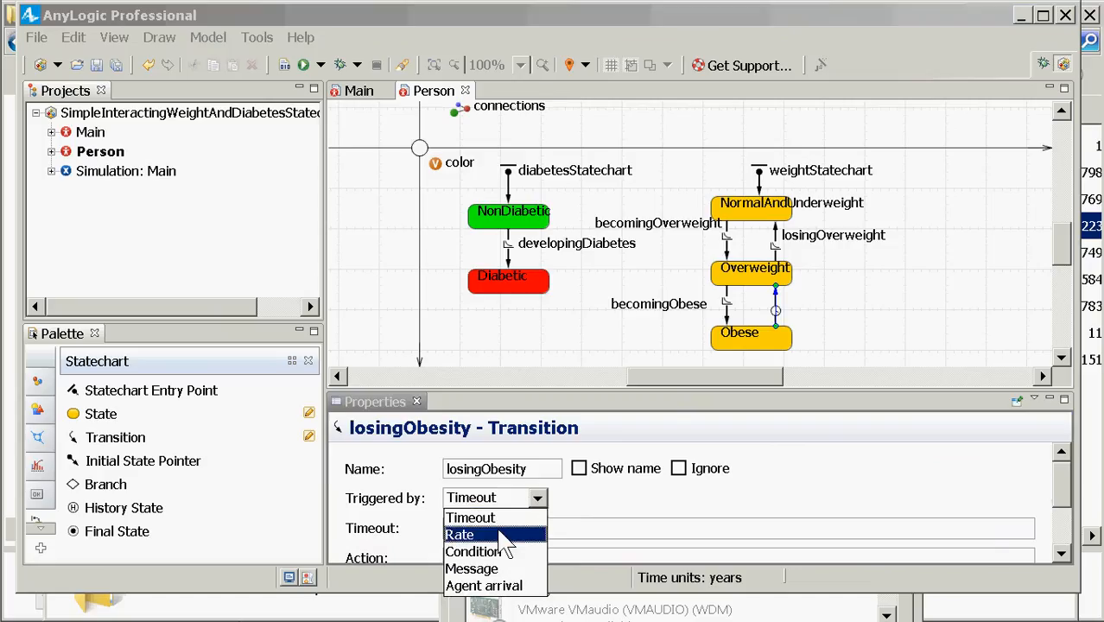
left_click(471, 533)
double_click(477, 535)
type("0.05")
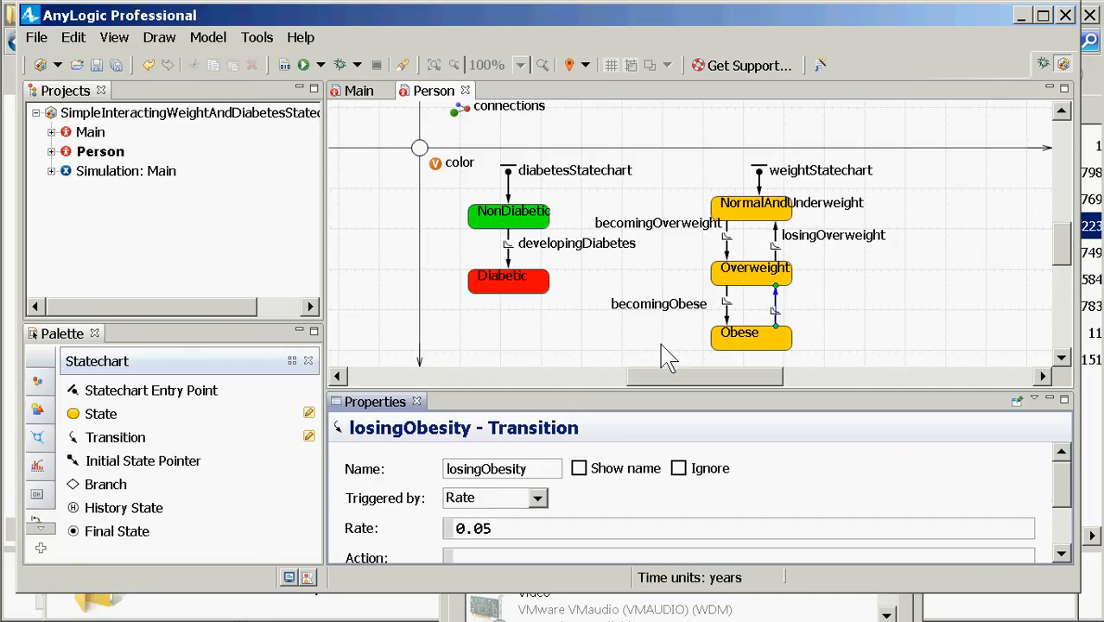
left_click(600, 475)
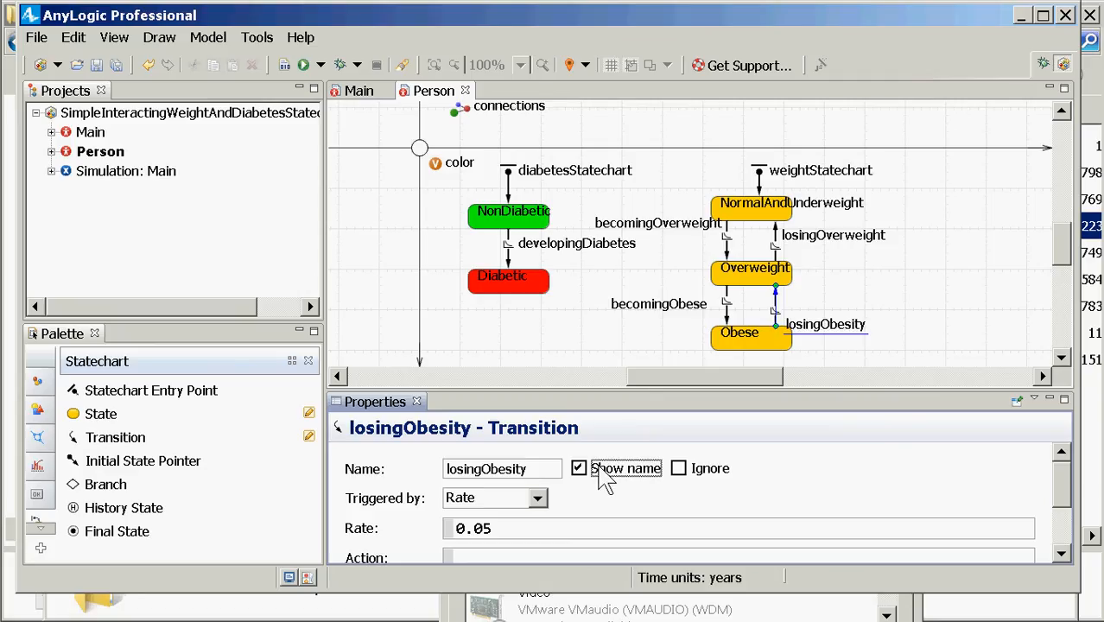
left_click_drag(830, 324, 823, 296)
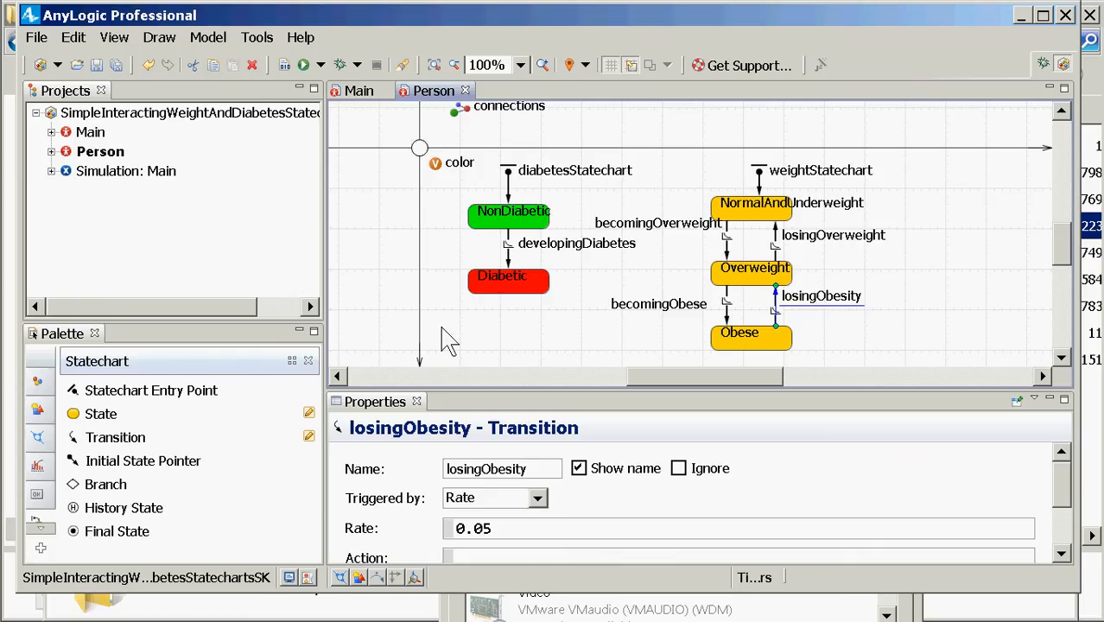
Step: Run the Simulation experiment and start the model
left_click(99, 173)
right_click(93, 169)
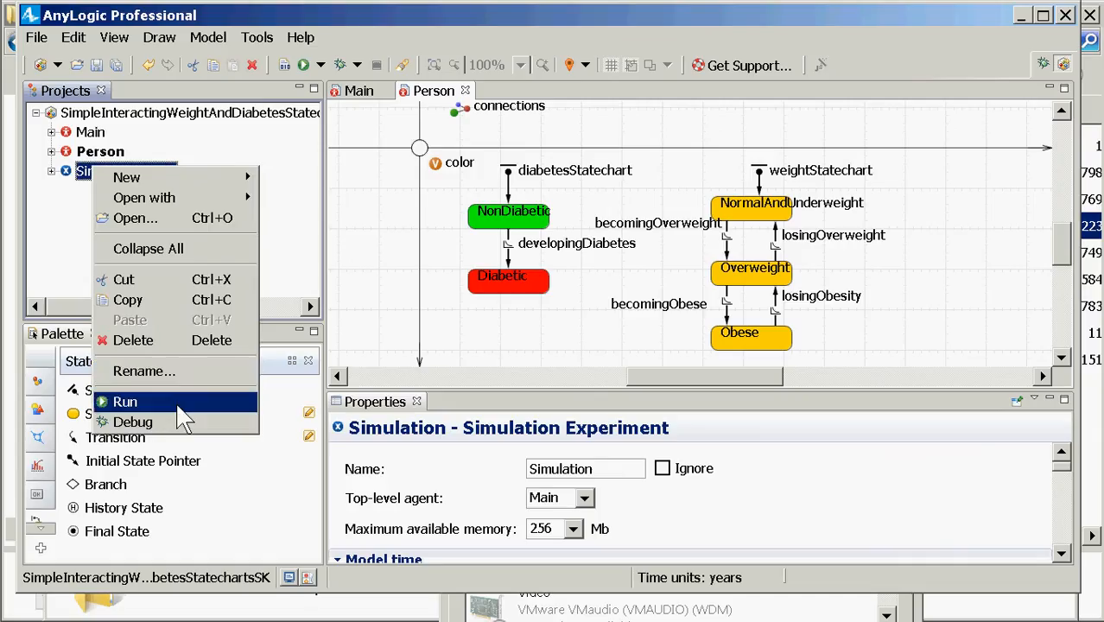
left_click(175, 402)
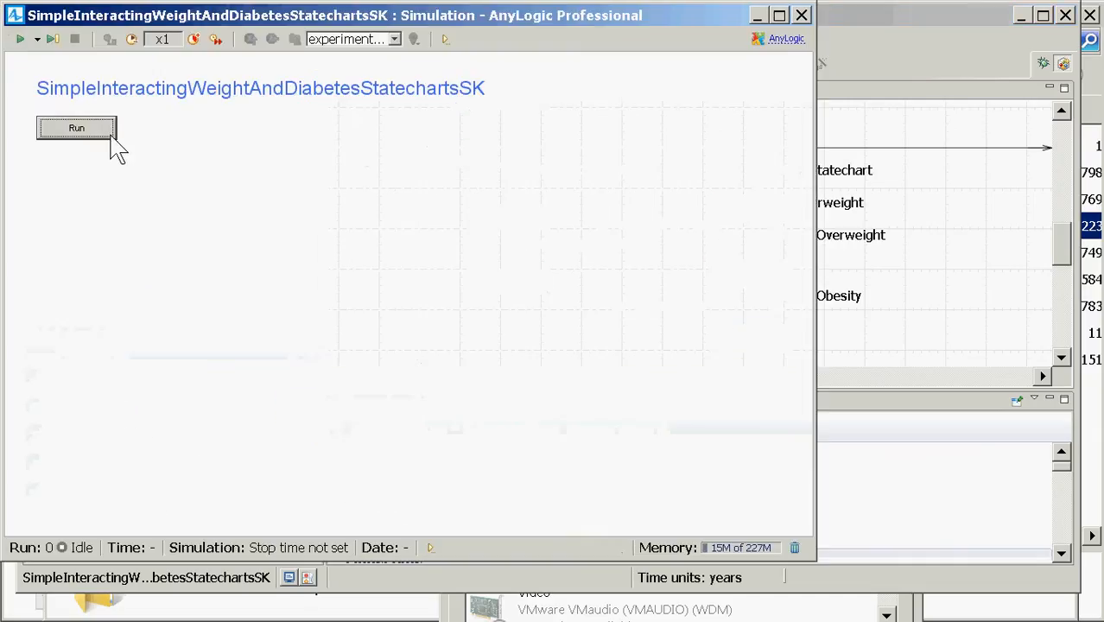
left_click(102, 130)
Step: Inspect the statecharts of agents population[0] through population[7], then close the run window
left_click(342, 39)
left_click(350, 73)
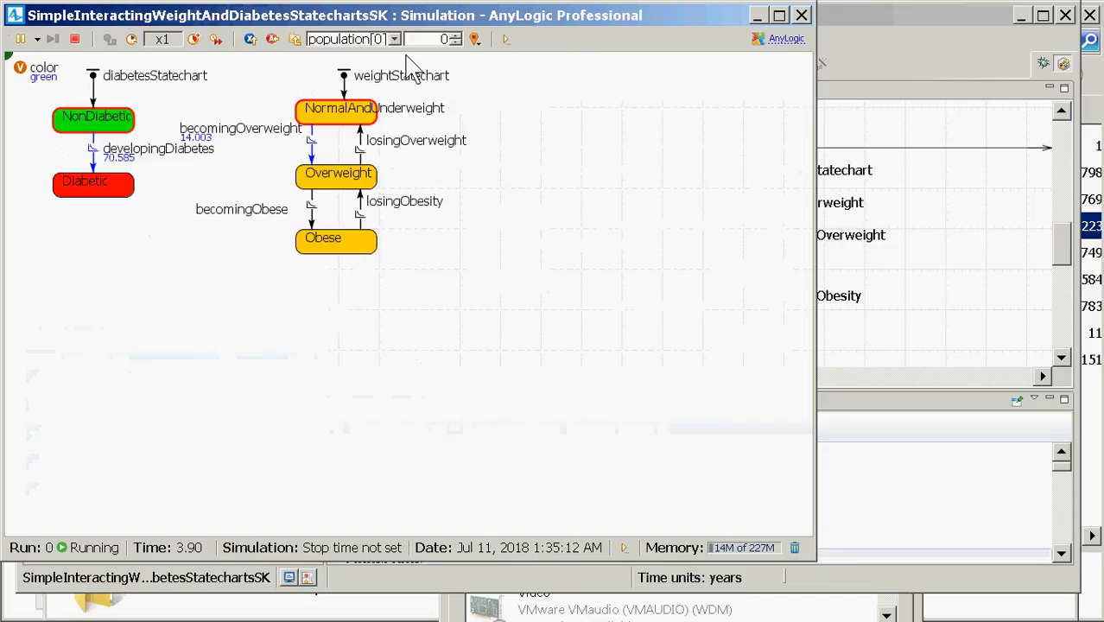
left_click(455, 35)
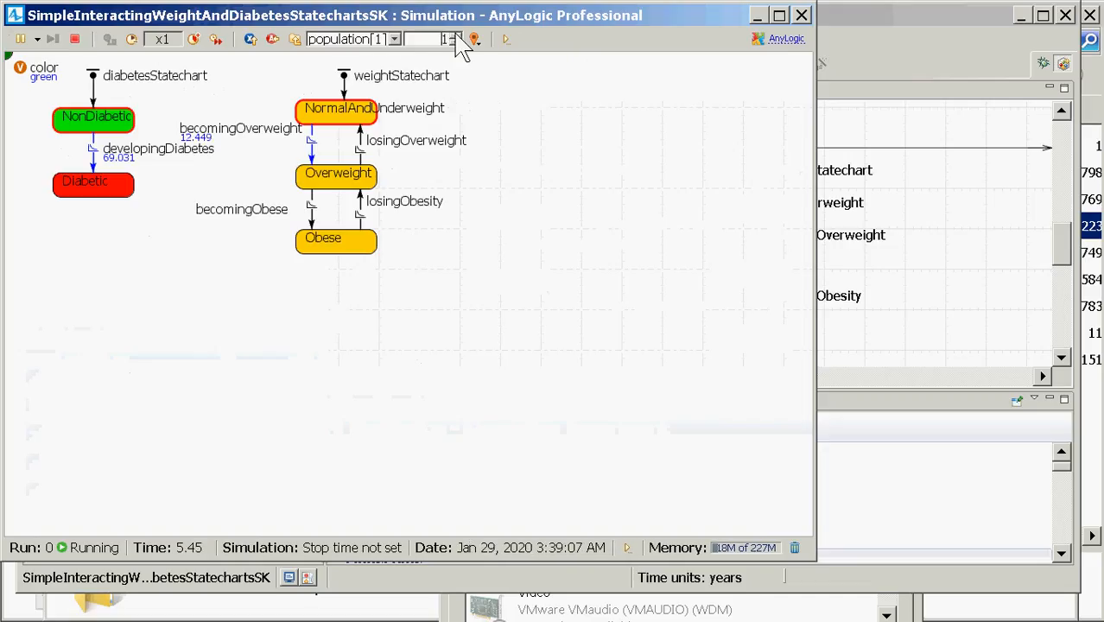
left_click(455, 35)
left_click(455, 35)
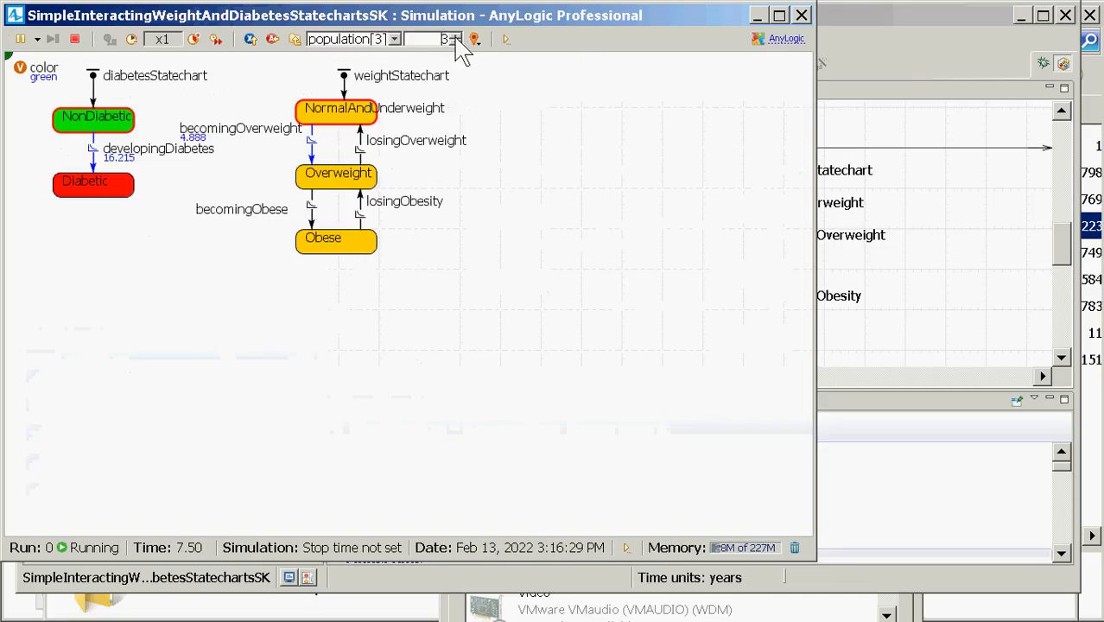
left_click(456, 38)
left_click(456, 38)
left_click(456, 38)
left_click(456, 38)
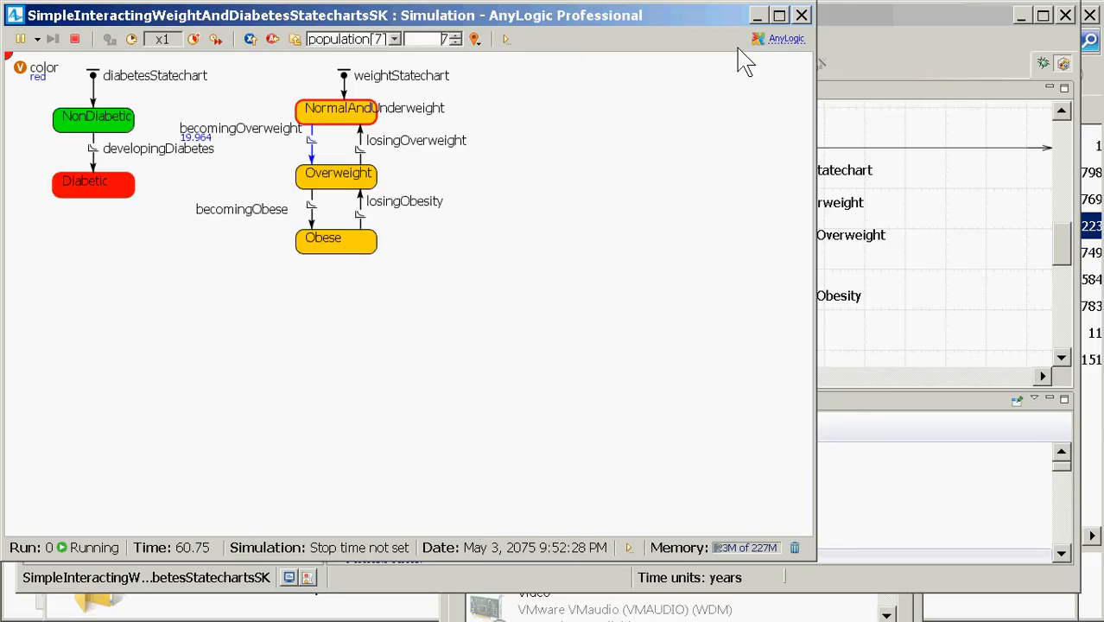
left_click(801, 16)
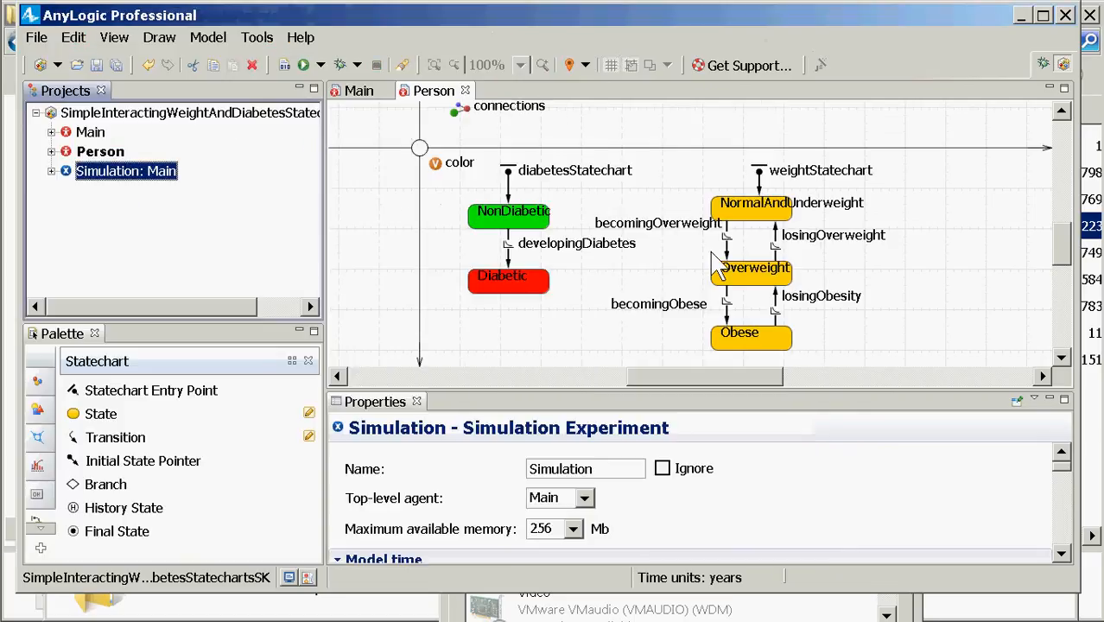
Step: With the becomingOverweight transition selected, save the model with Ctrl+S
left_click(728, 252)
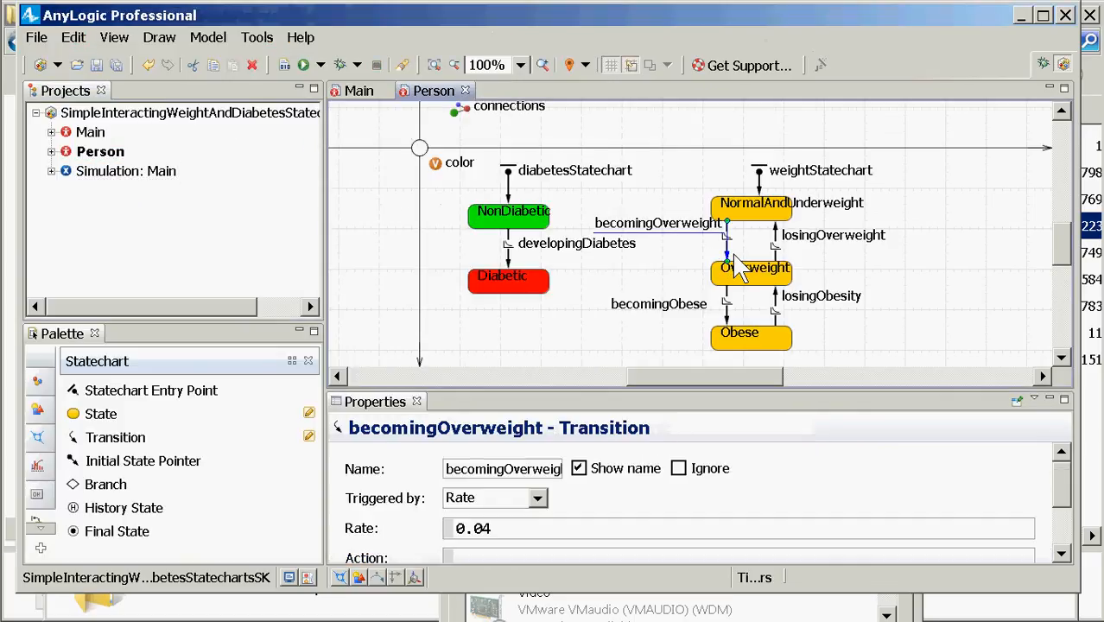
key("ctrl+s")
Step: Run the Simulation experiment again and start the model
right_click(148, 170)
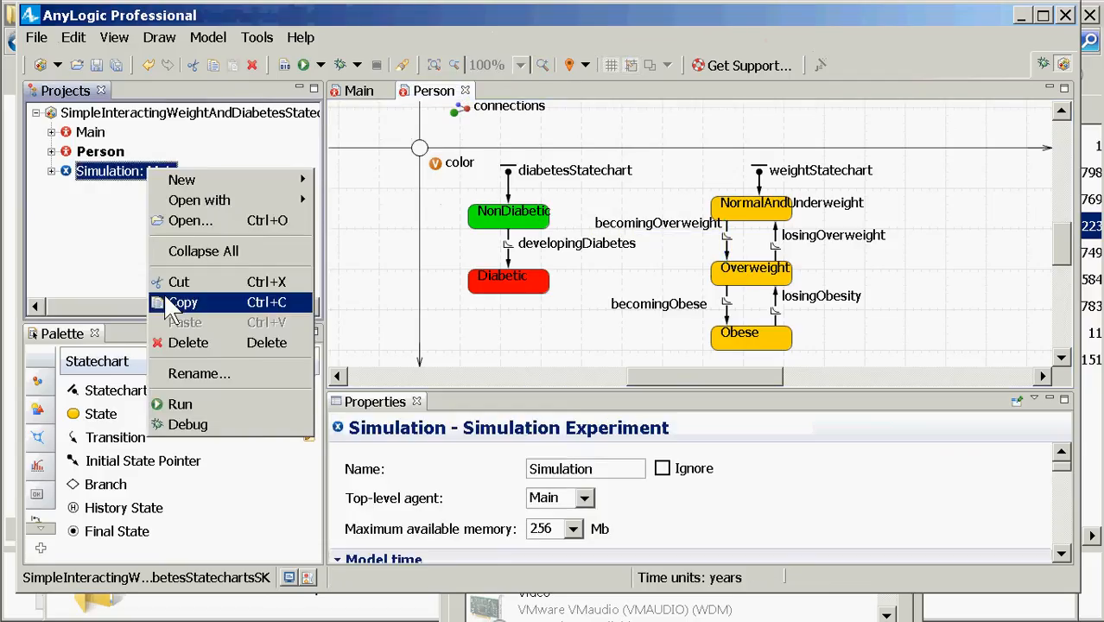
left_click(191, 402)
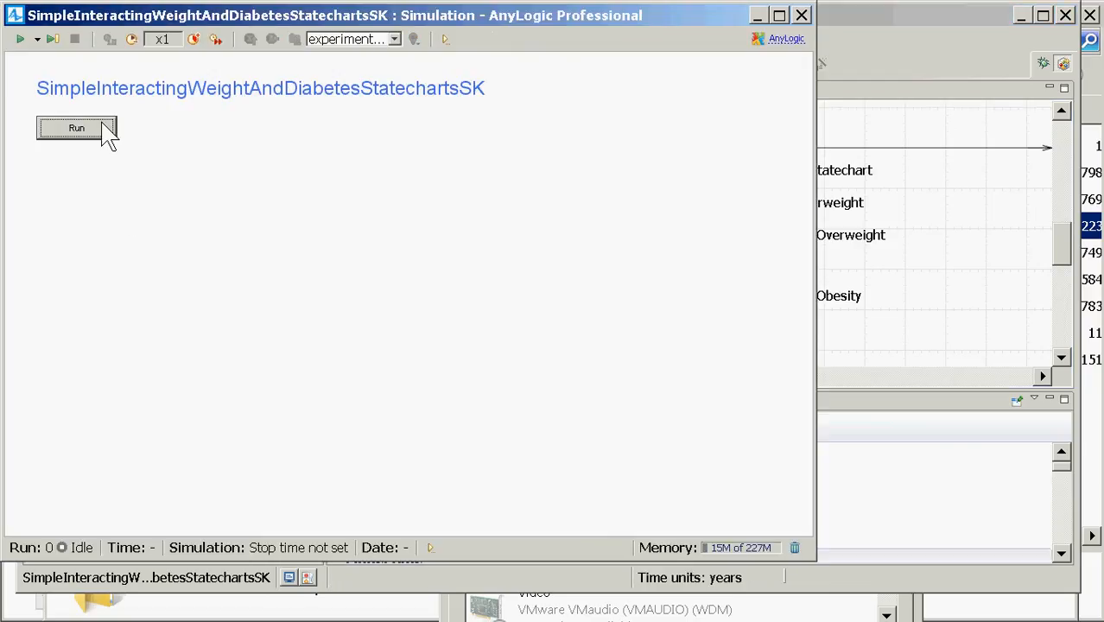
left_click(106, 130)
Step: Watch population[0]'s diabetes and weight statecharts, then close the simulation window
left_click(393, 40)
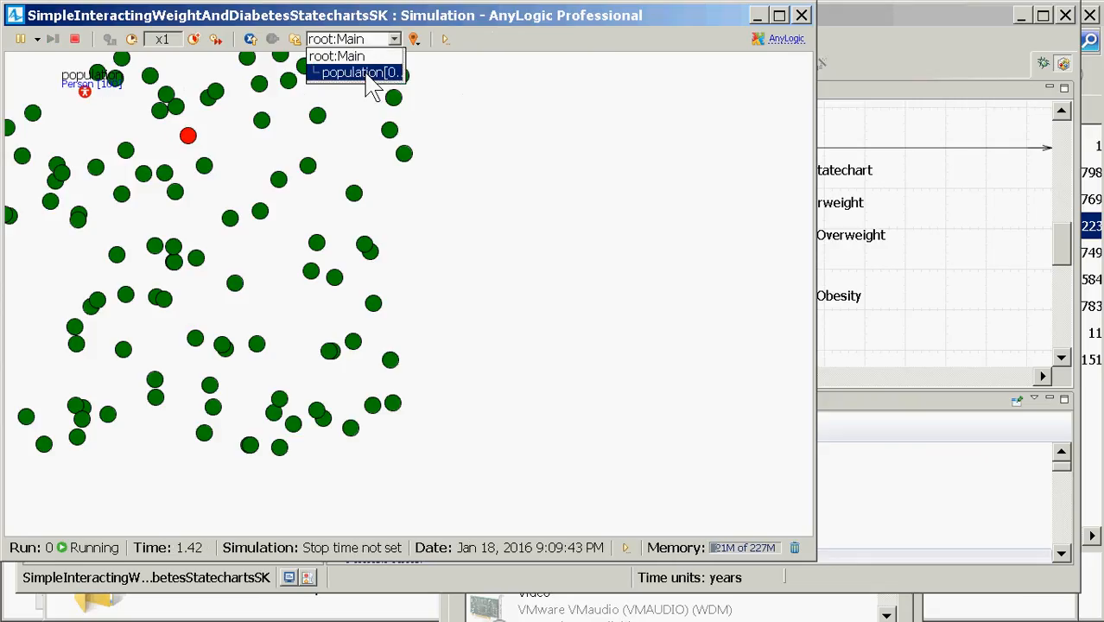
left_click(374, 57)
left_click(373, 40)
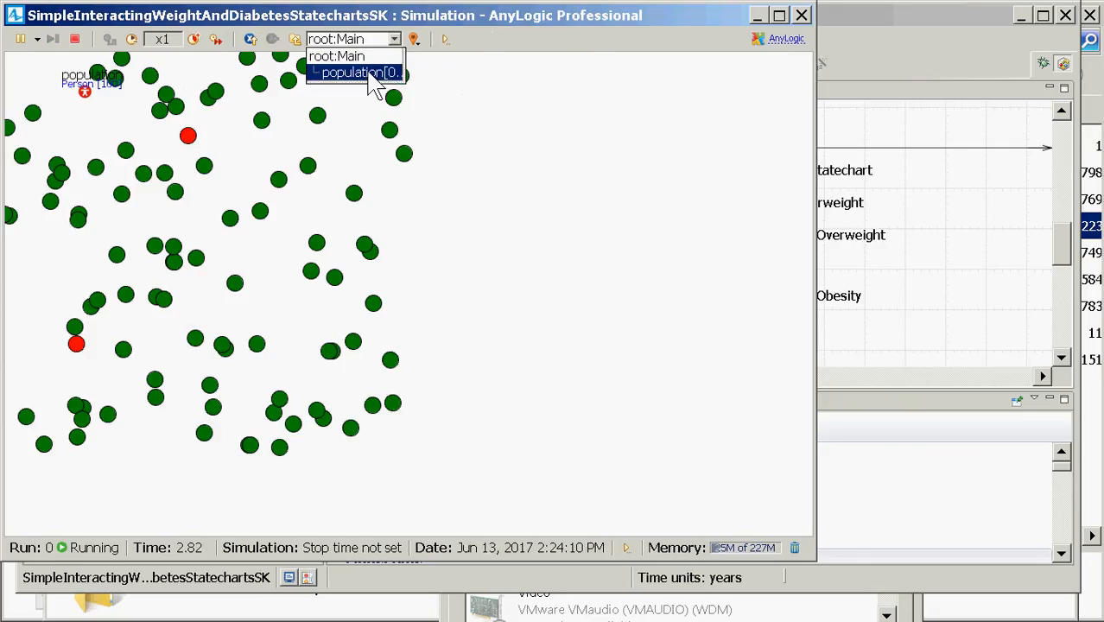
left_click(357, 71)
left_click_drag(523, 210, 569, 242)
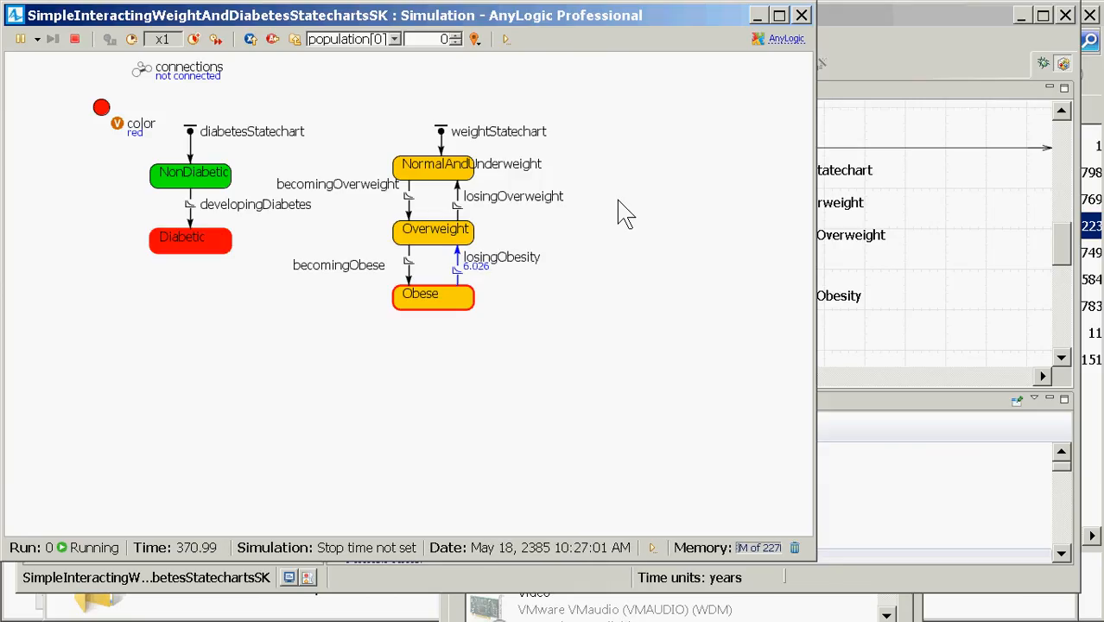
left_click(801, 15)
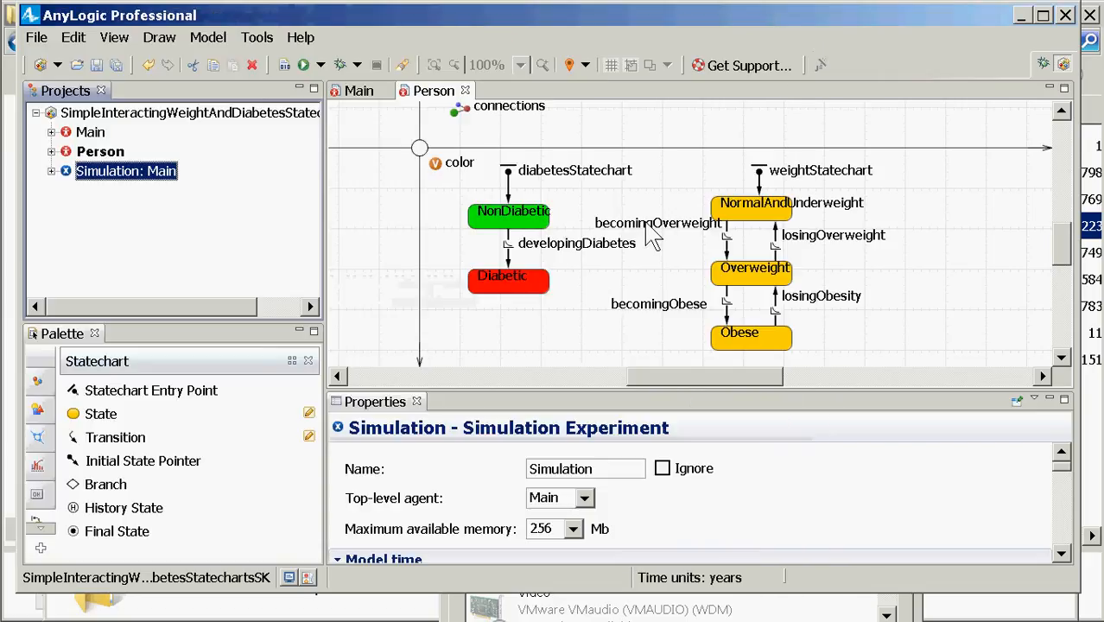
Step: Check the developingDiabetes (rate 0.01) and losingOverweight transition properties
left_click_drag(631, 392, 623, 390)
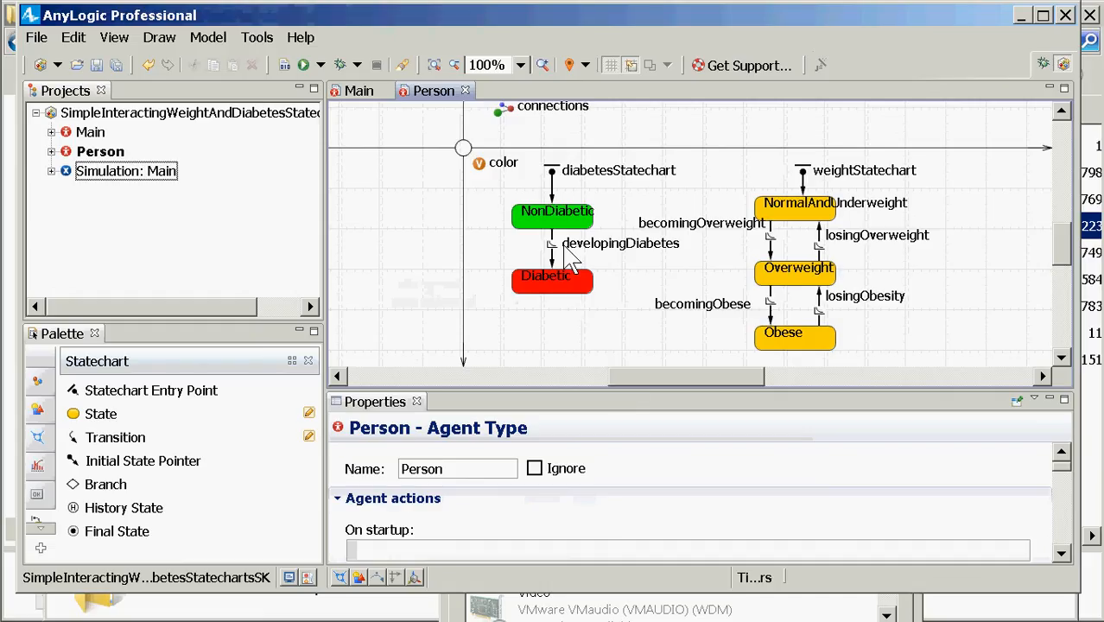
left_click(573, 259)
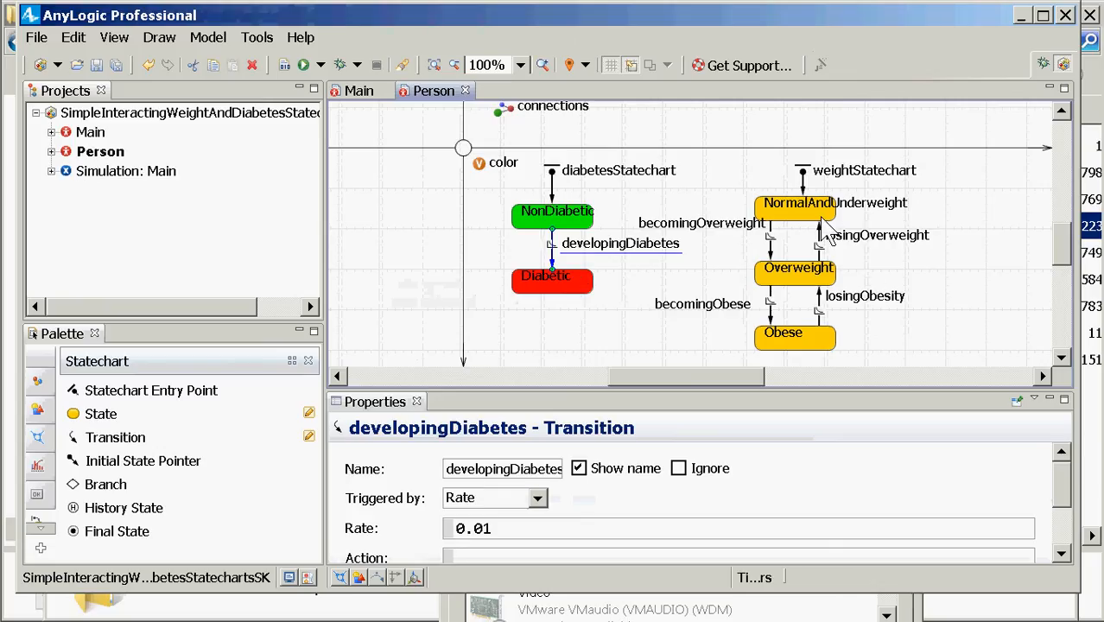
left_click(820, 233)
Step: Review the NormalAndUnderweight, Overweight and Obese state properties and show the General palette
left_click(810, 278)
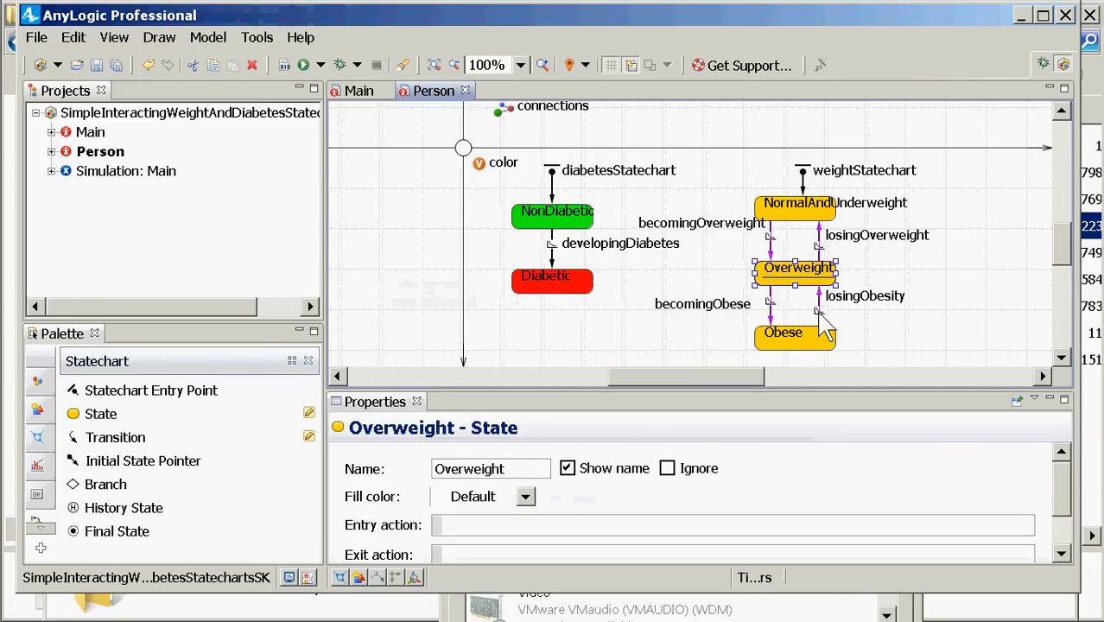
left_click(820, 339)
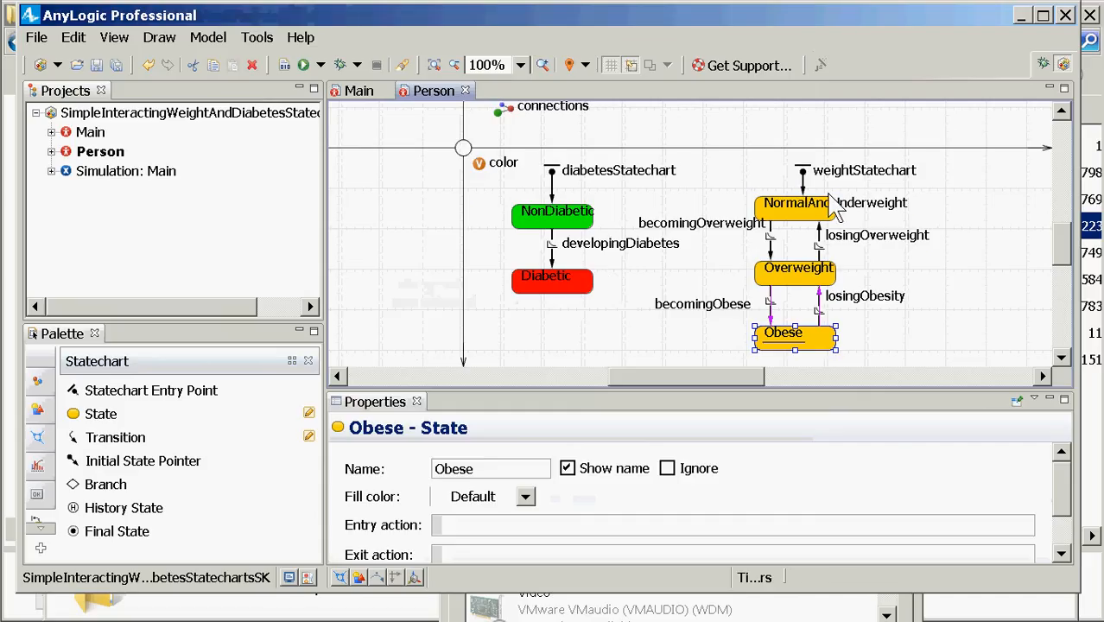
left_click(827, 210)
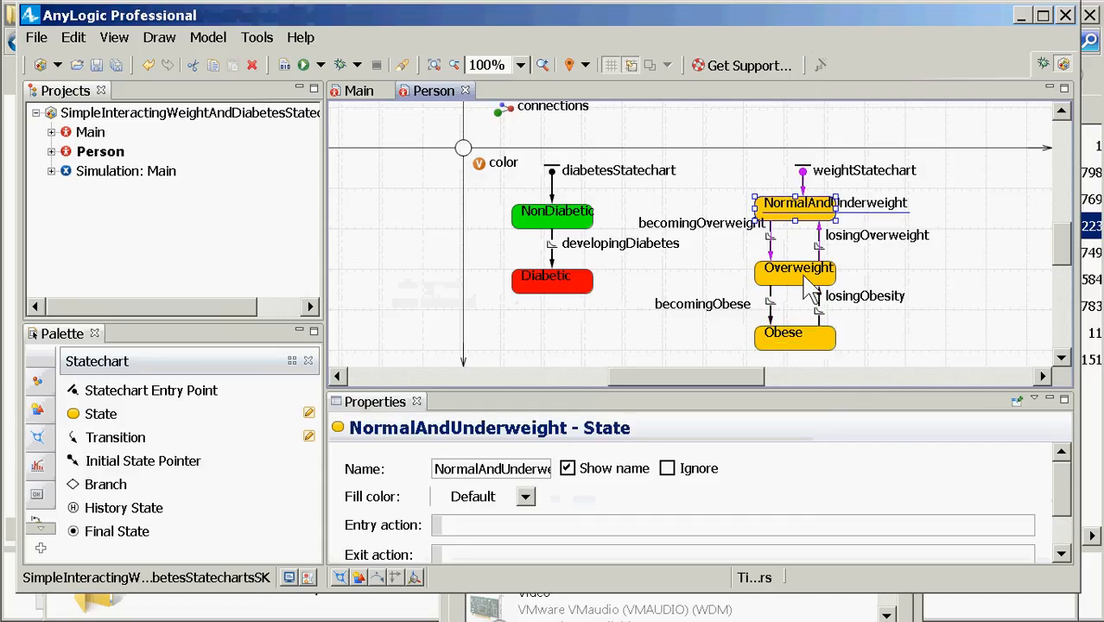
left_click(805, 273)
left_click(799, 358)
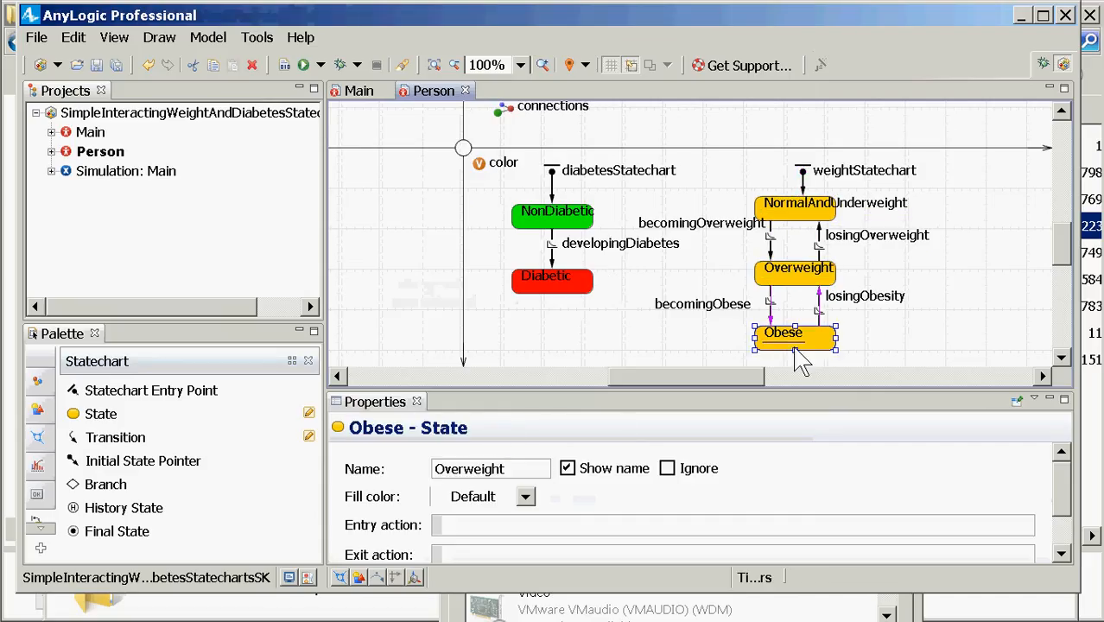
left_click(805, 274)
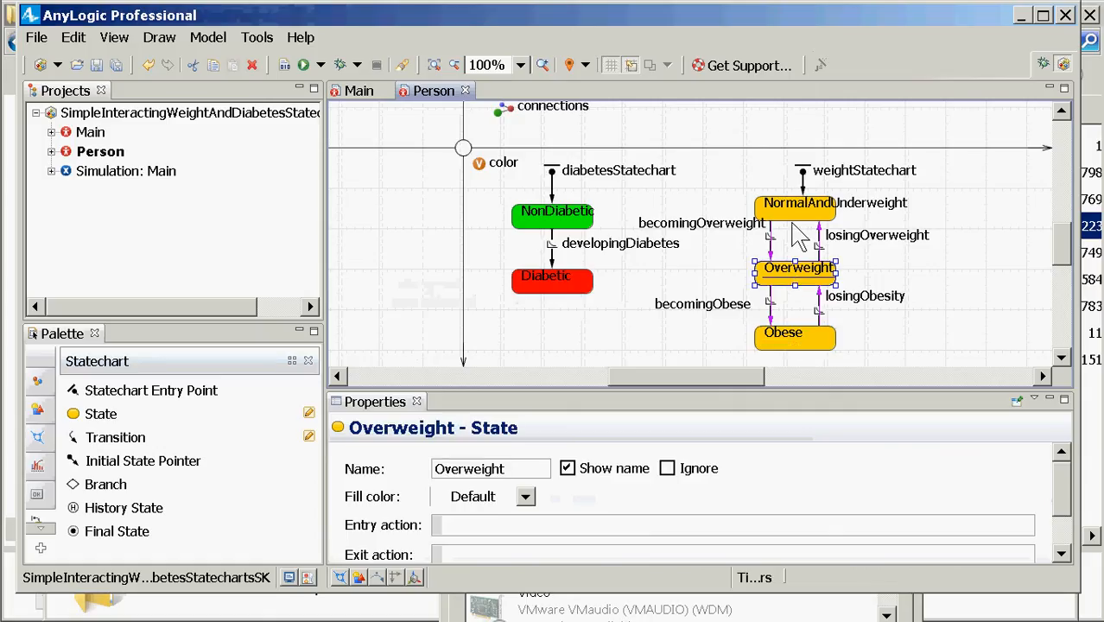
left_click(799, 208)
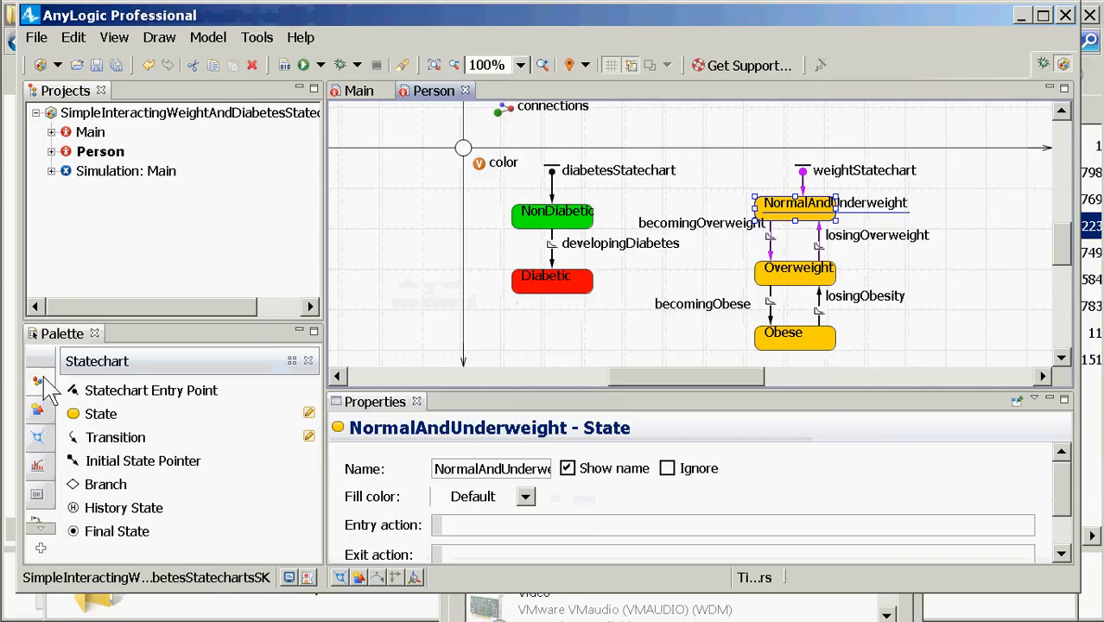
left_click(38, 382)
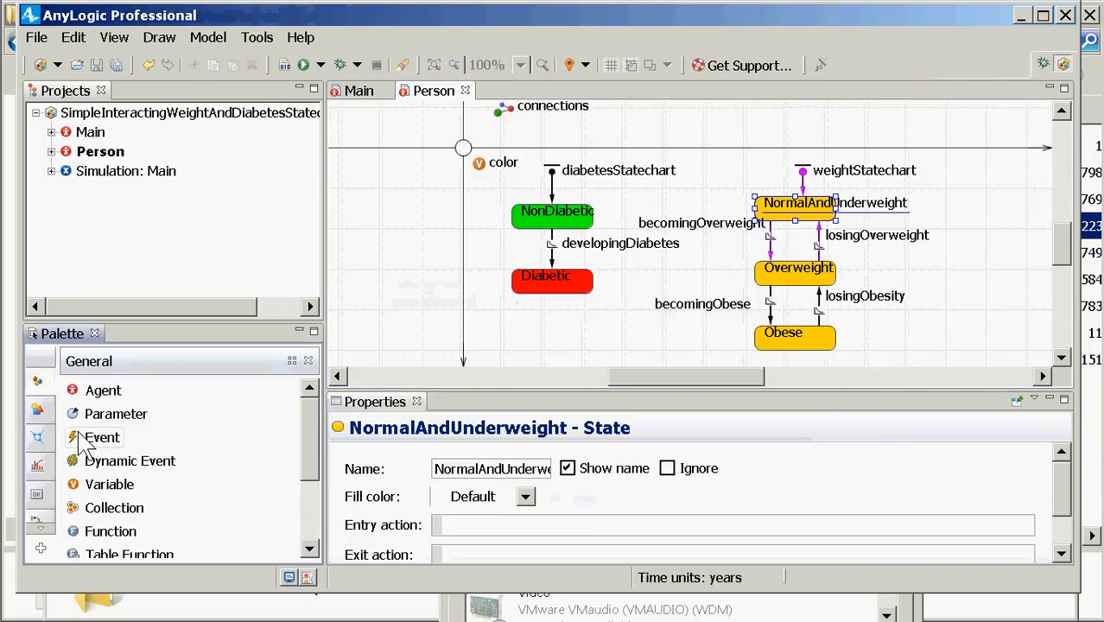
Step: Add a new variable below the color variable and name it diabetesHazard
left_click_drag(84, 489, 485, 334)
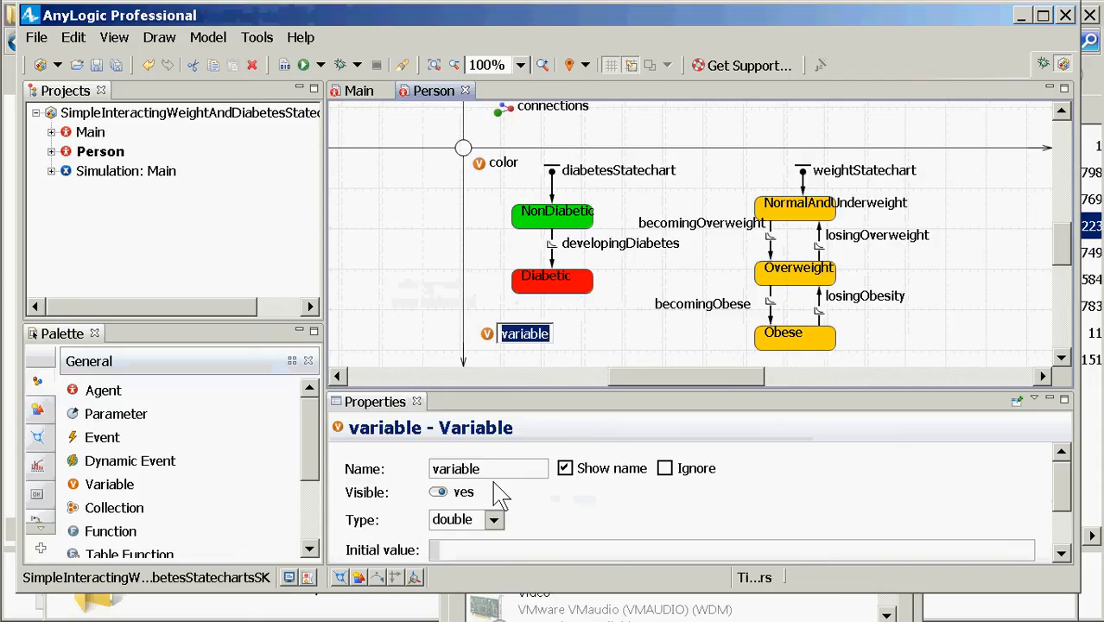
type("diabetesHazard")
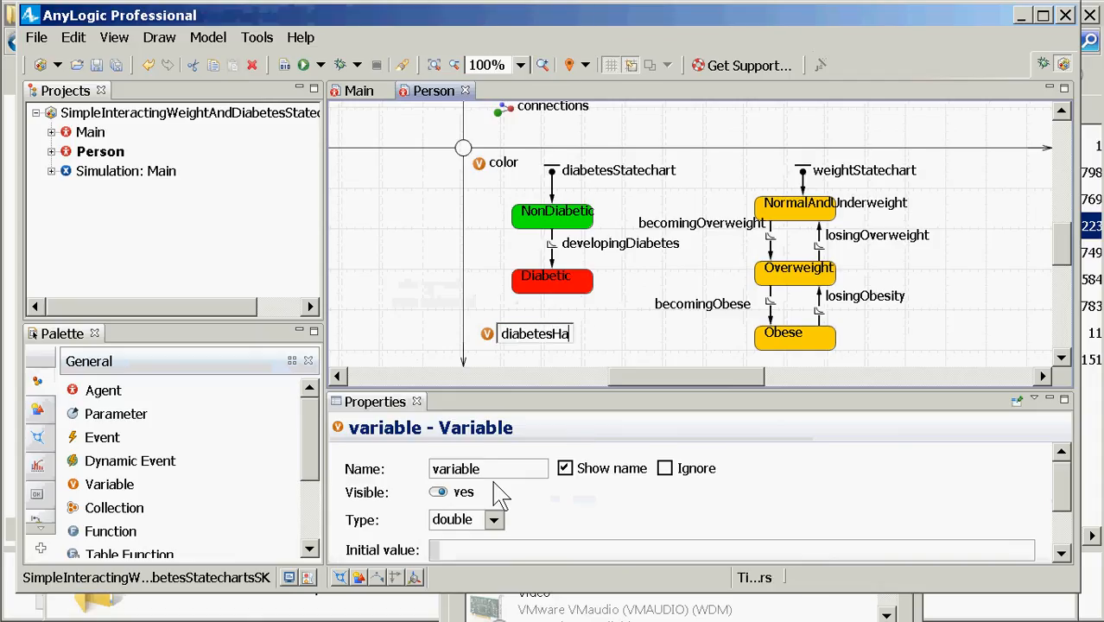
key("Return")
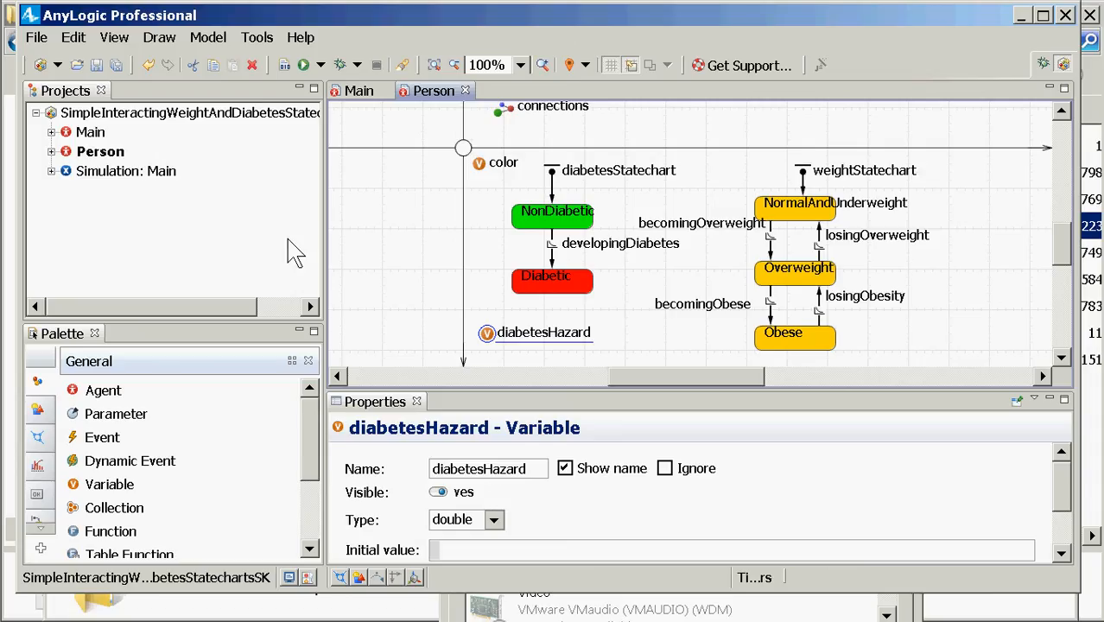
Step: Give NormalAndUnderweight the entry action 'diabetesHazard = 0.005;' and copy it
left_click(795, 227)
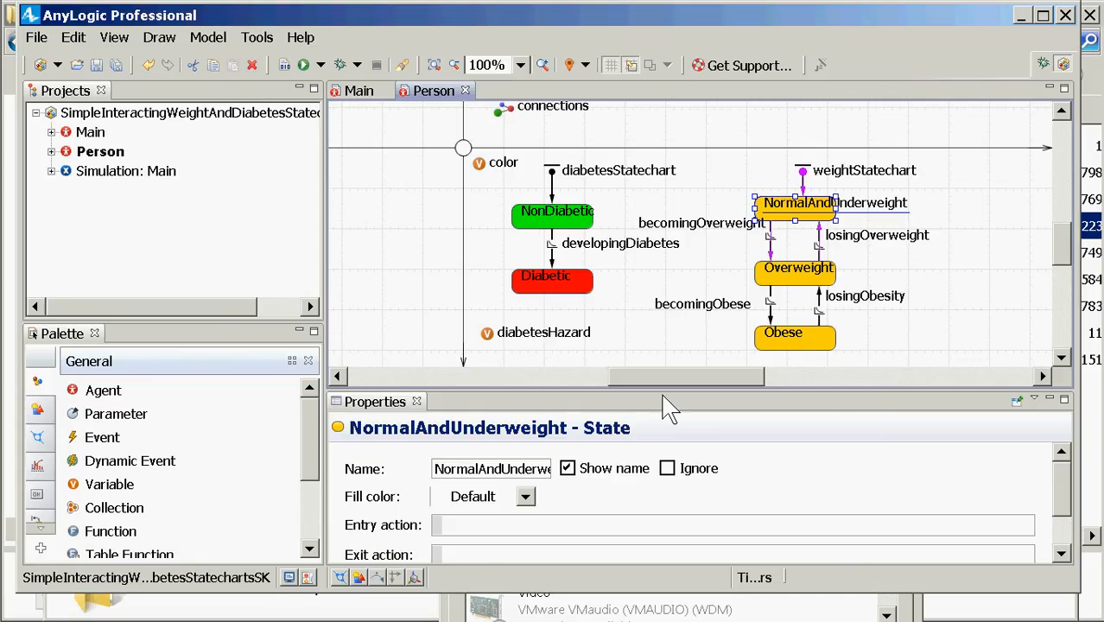
left_click_drag(667, 387, 802, 285)
left_click(1061, 269)
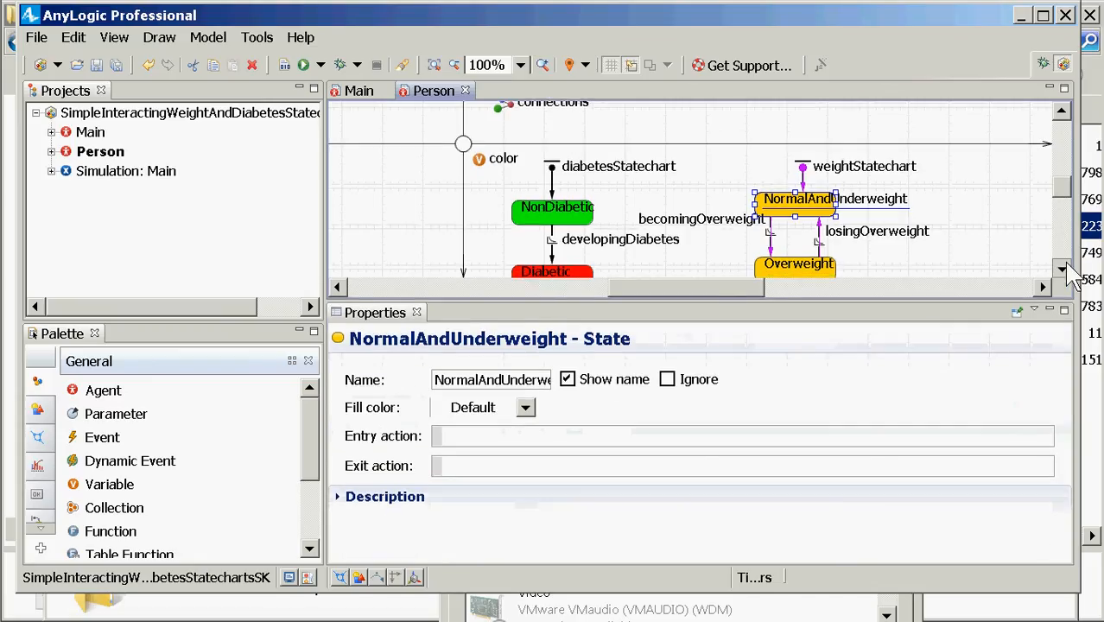
scroll(1068, 265, "down", 3)
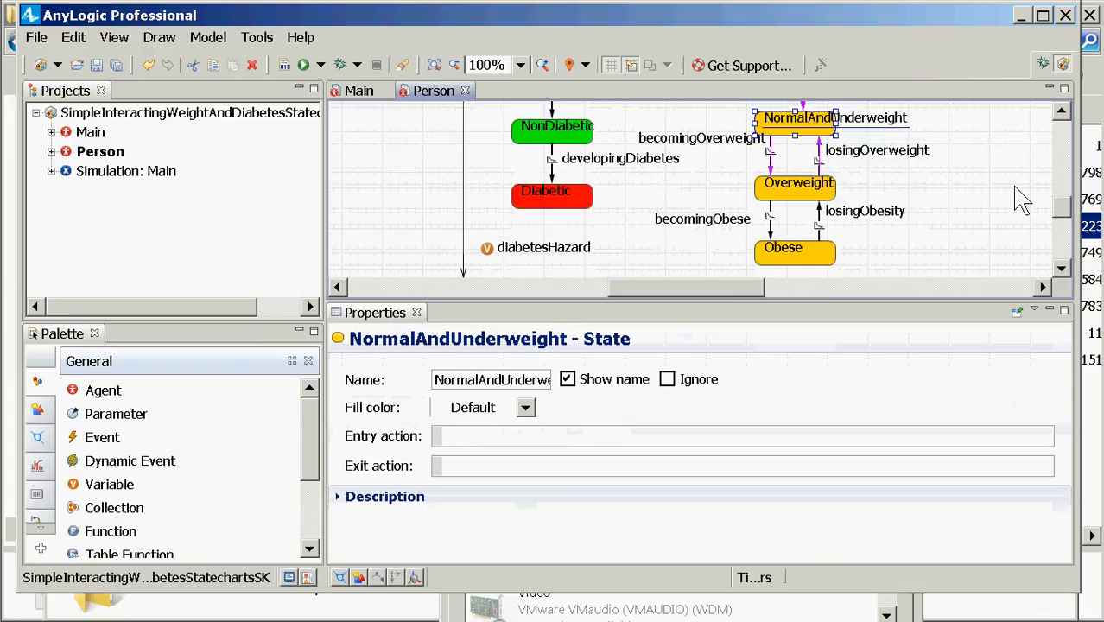
left_click(476, 436)
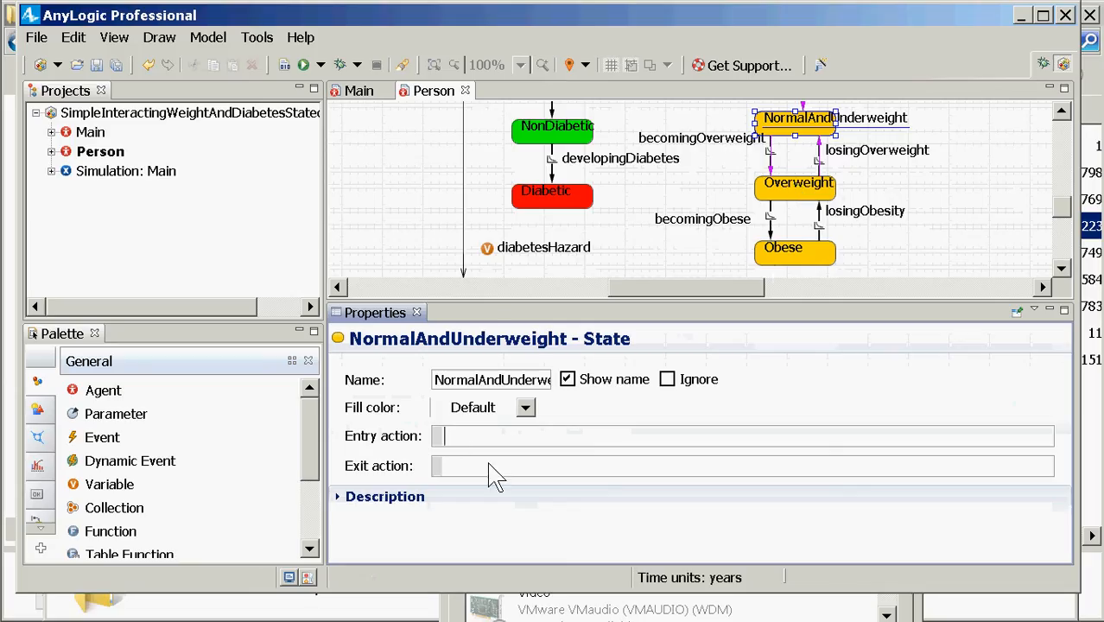
type("diabetesHazar")
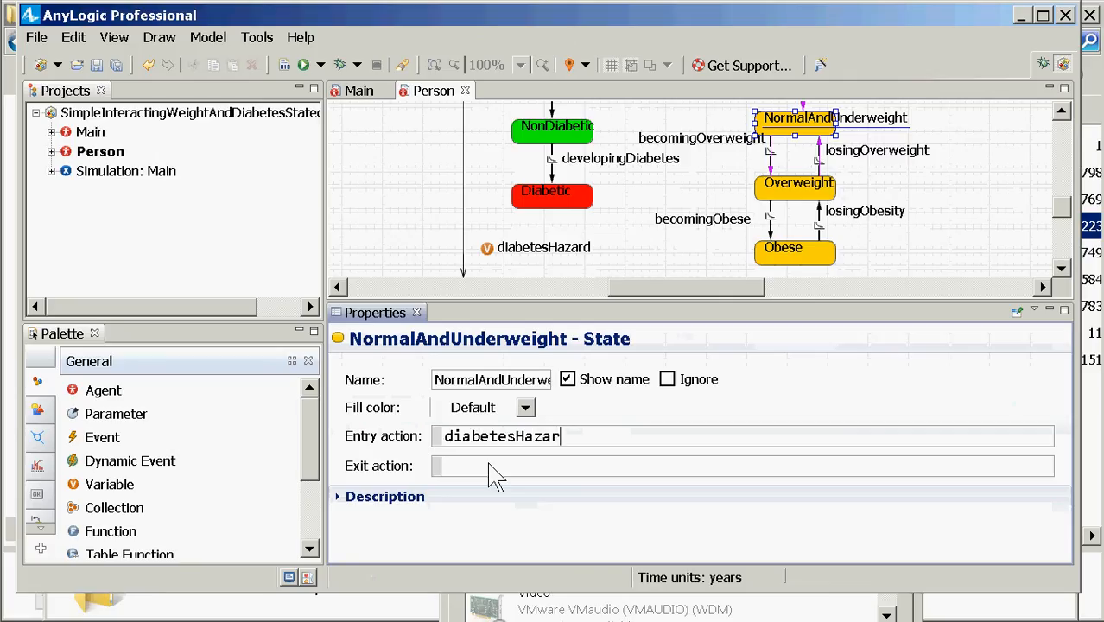
type("d = 0.005;")
key("ctrl+a")
key("ctrl+c")
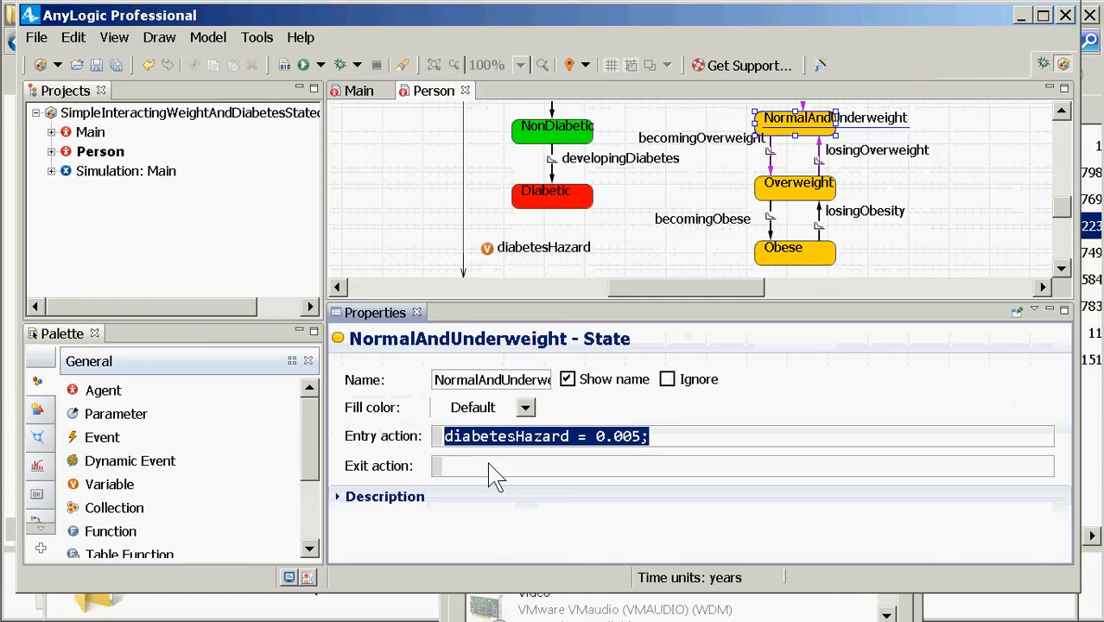
Step: Paste the entry action into Overweight and change it to 'diabetesHazard = 0.02;'
left_click(795, 190)
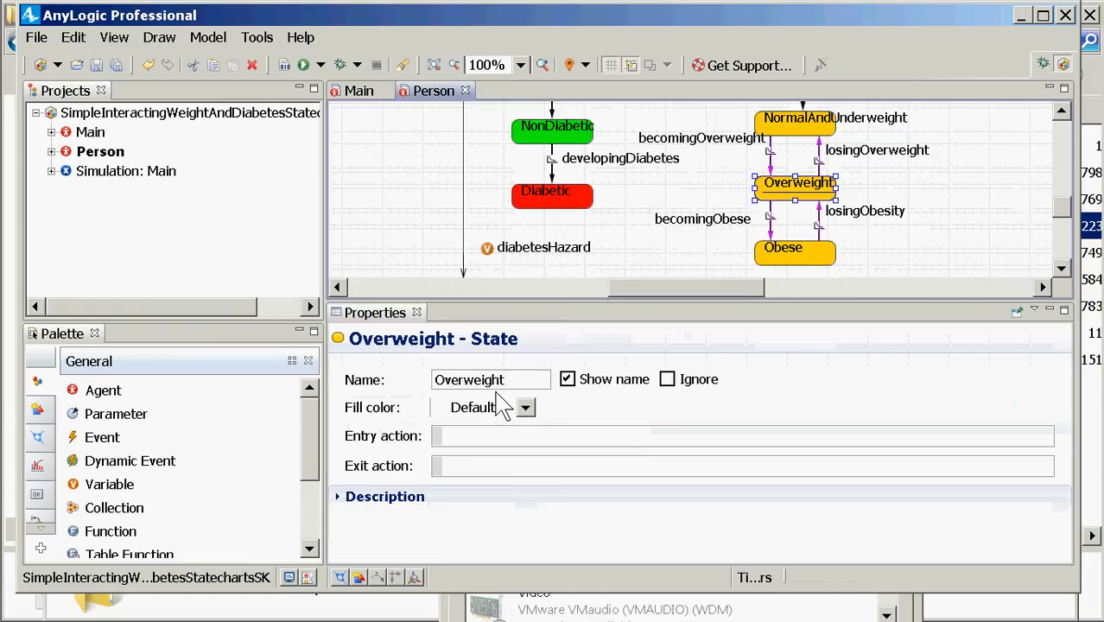
left_click(471, 440)
key("ctrl+v")
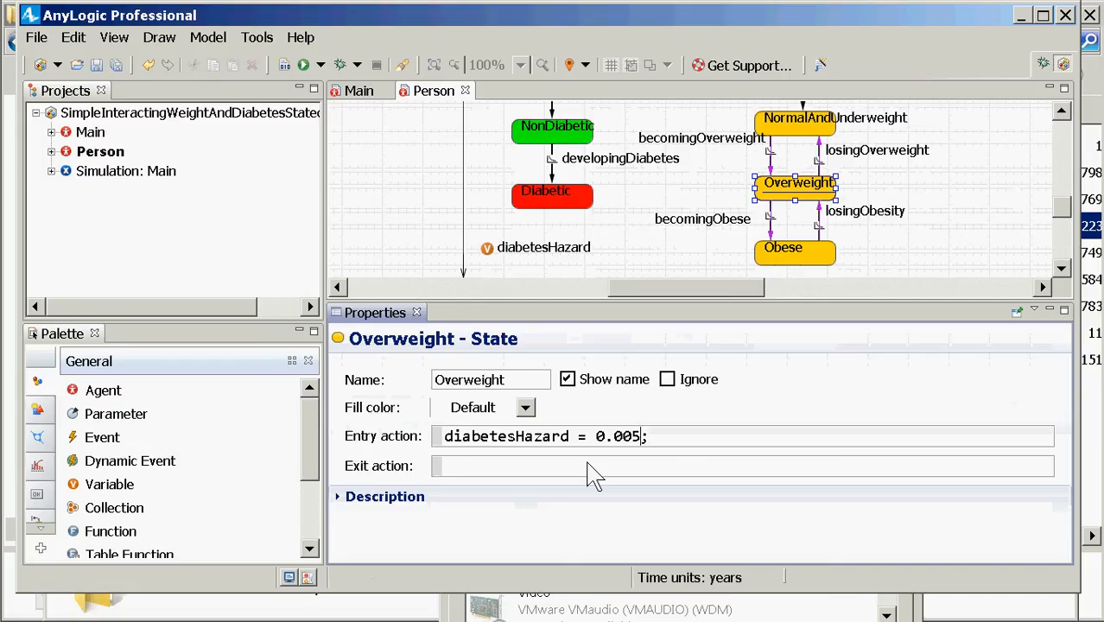
key("shift+Left")
key("Left")
key("shift+Left")
key("shift+Left")
key("Right")
key("Right")
key("shift+Left")
key("shift+Left")
type("2")
key("End")
key("shift+Home")
key("ctrl+c")
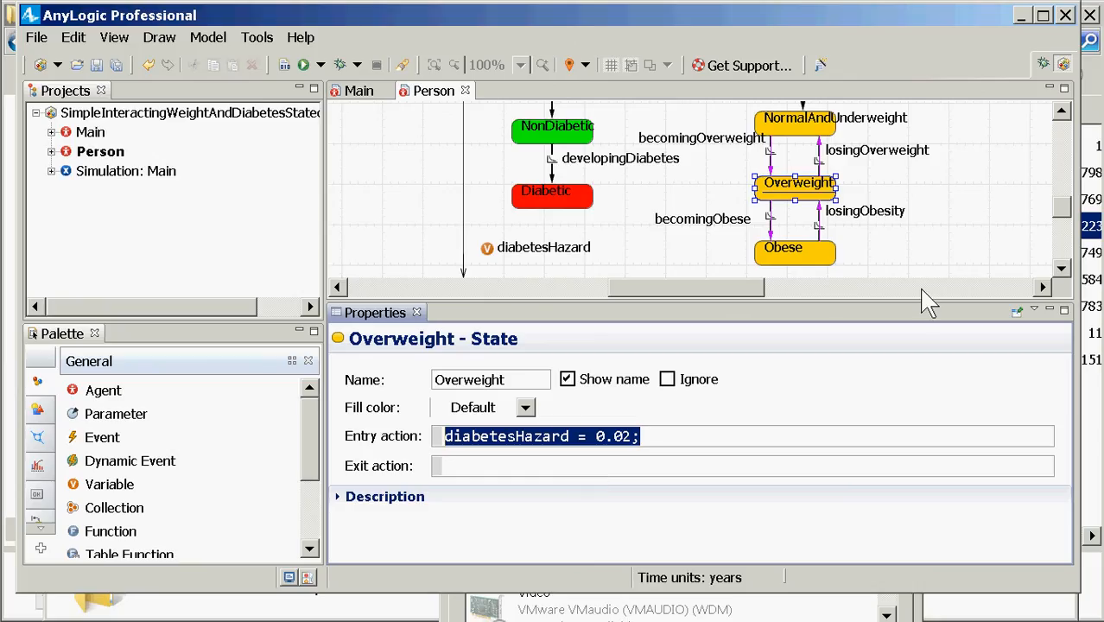
left_click(810, 260)
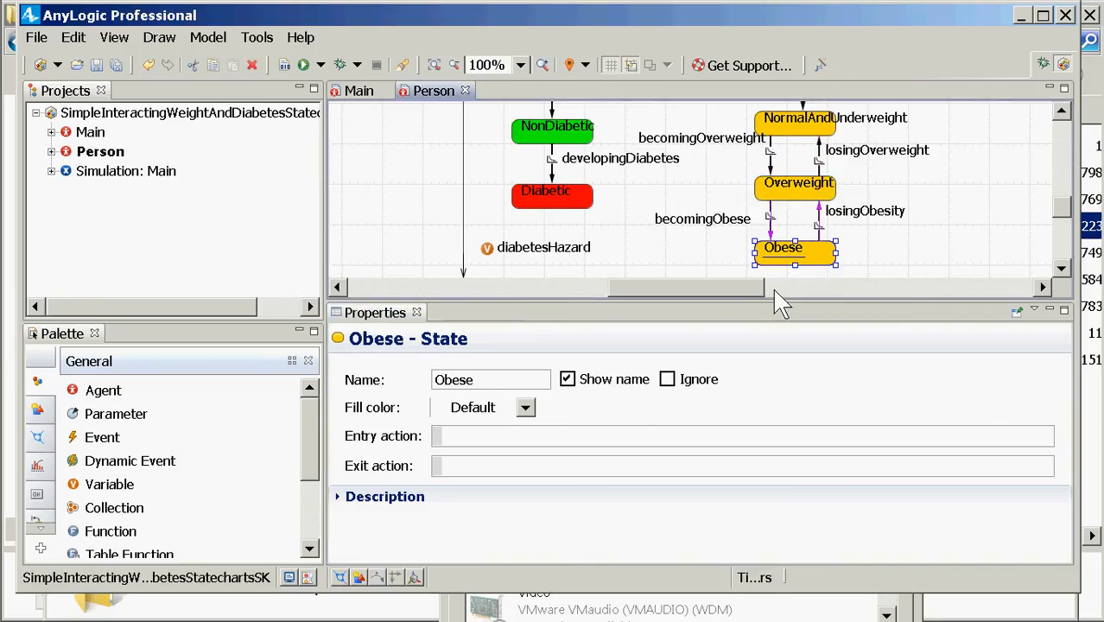
Step: Paste the entry action into Obese and edit it to 'diabetesHazard = 0.05;'
left_click(578, 438)
key("ctrl+v")
key("Left")
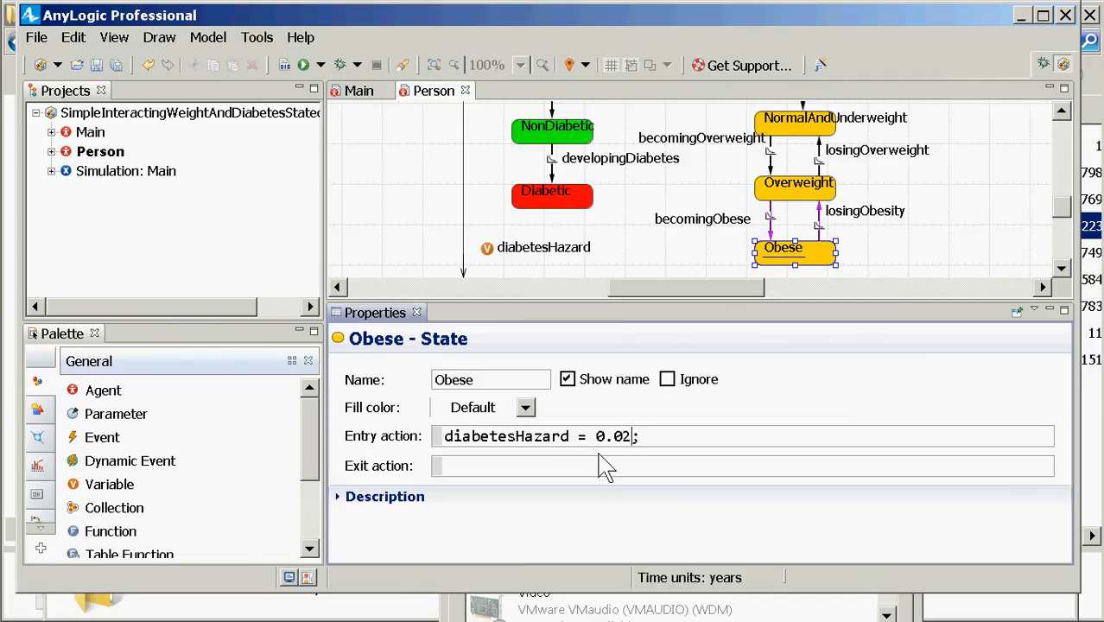
key("BackSpace")
type("t")
key("BackSpace")
type("5")
left_click(552, 177)
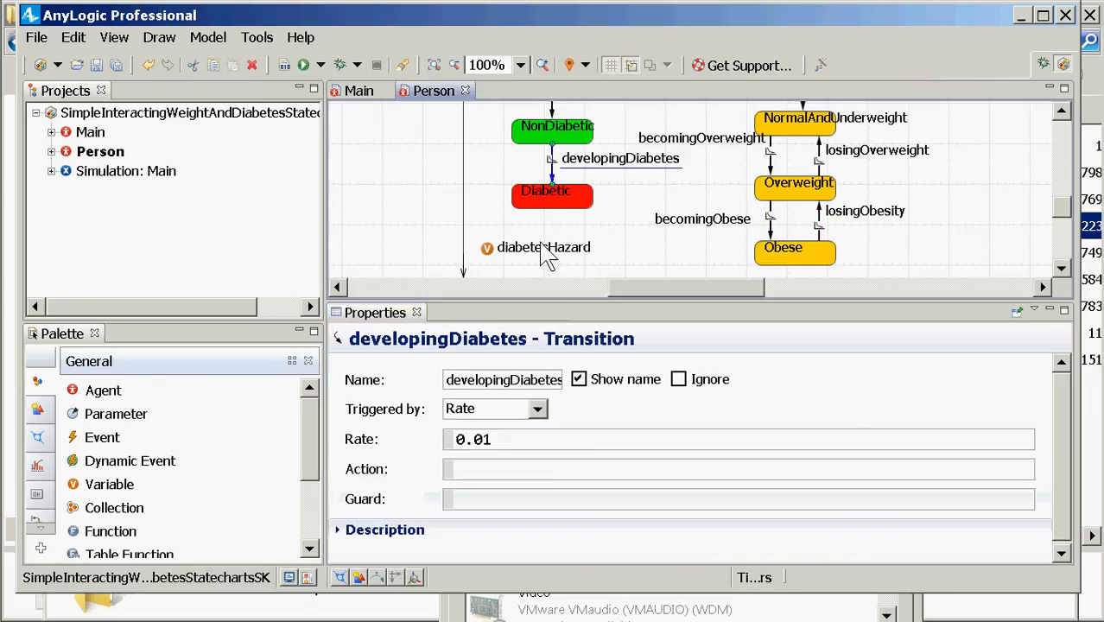
Step: Replace the developingDiabetes rate 0.01 with diabetesHazard
double_click(473, 438)
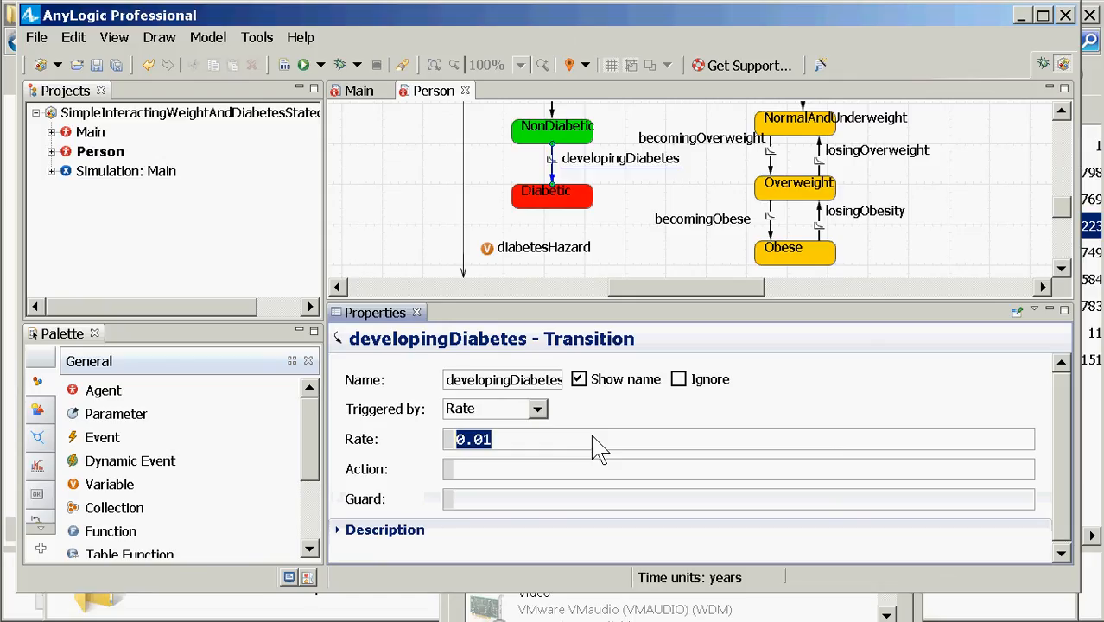
type("diabetesH")
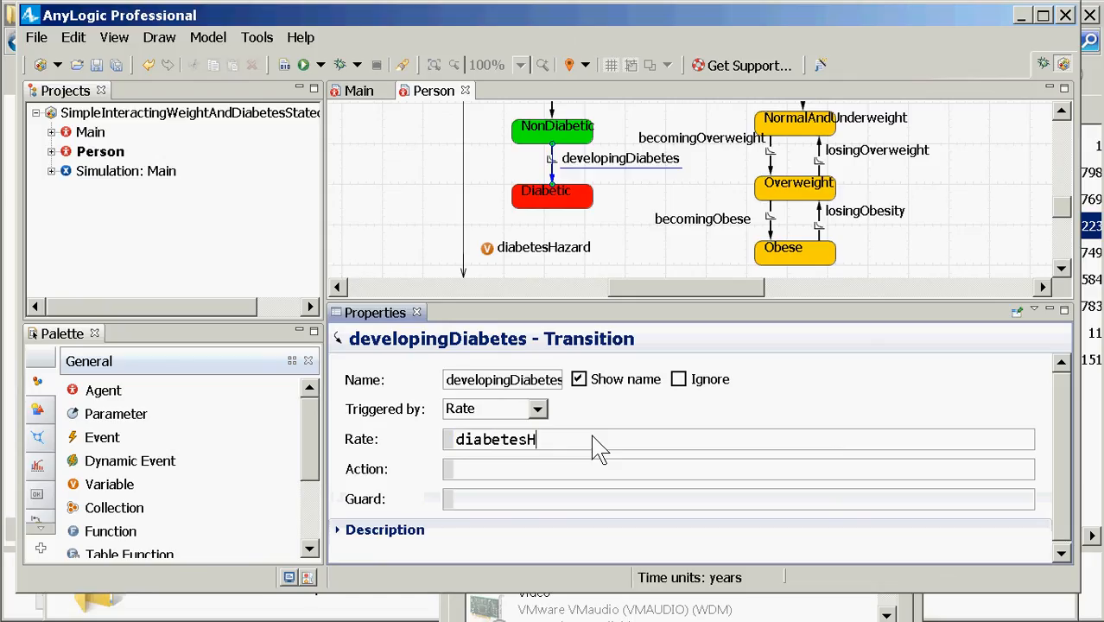
type("azard")
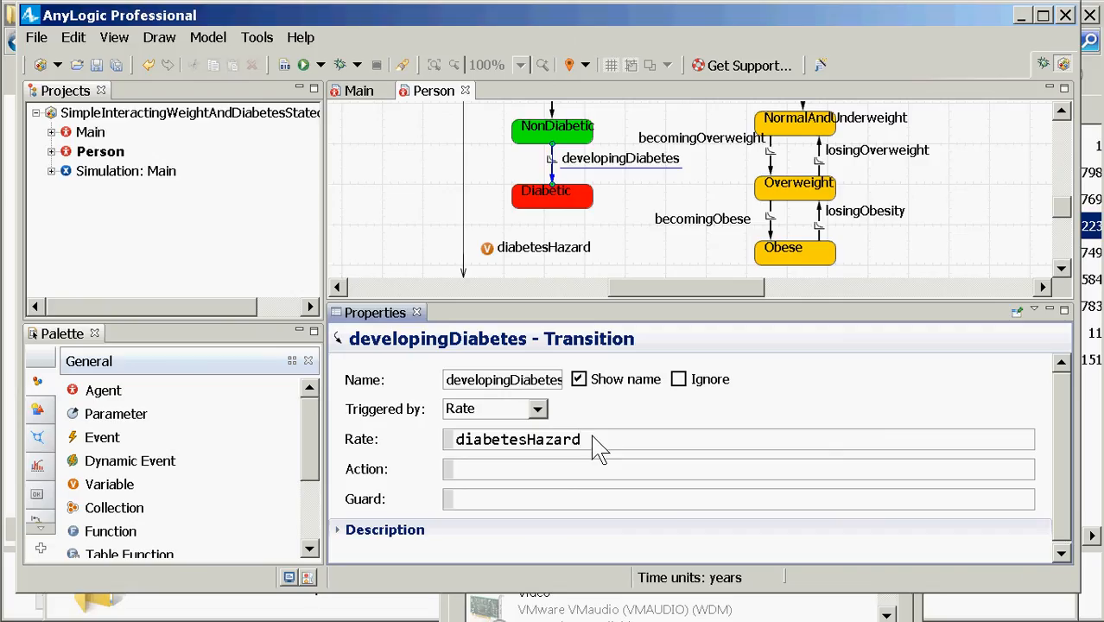
right_click(148, 173)
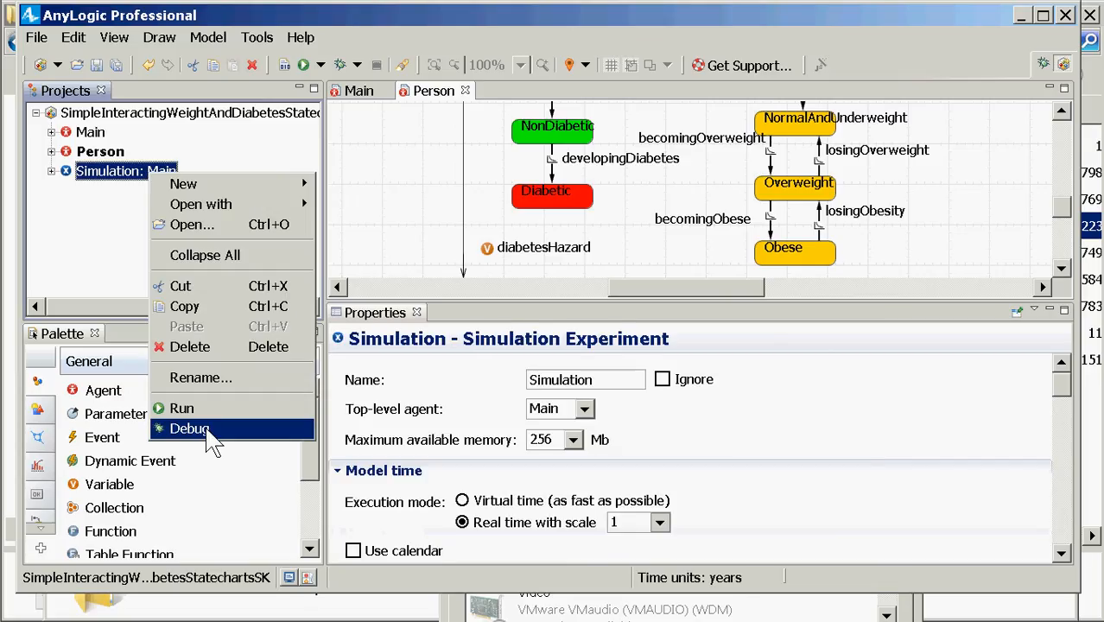
left_click(216, 408)
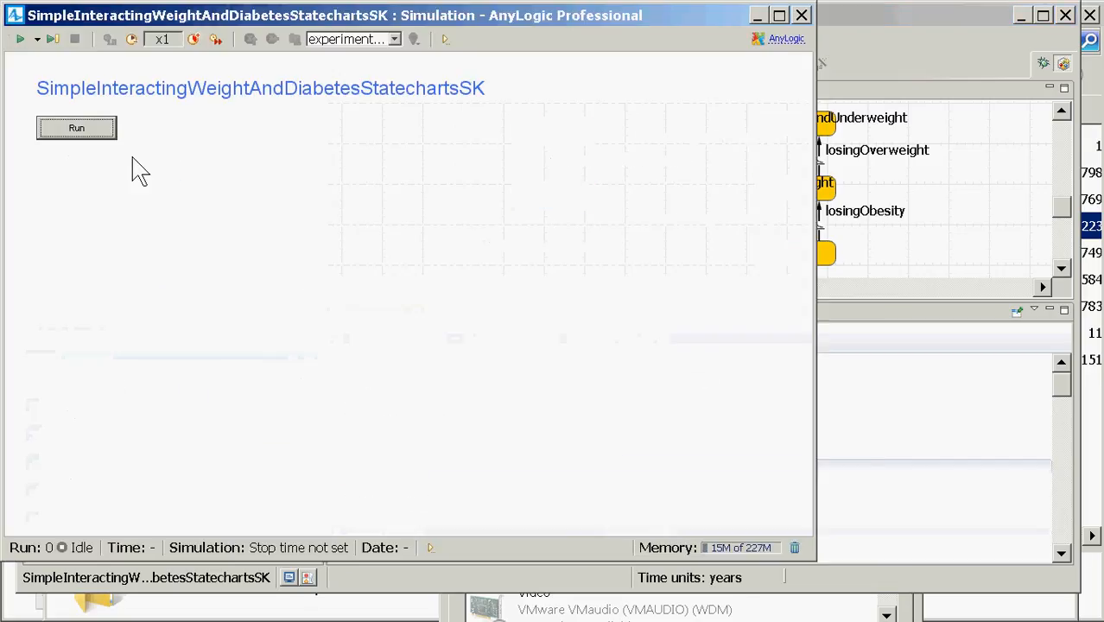
left_click(106, 132)
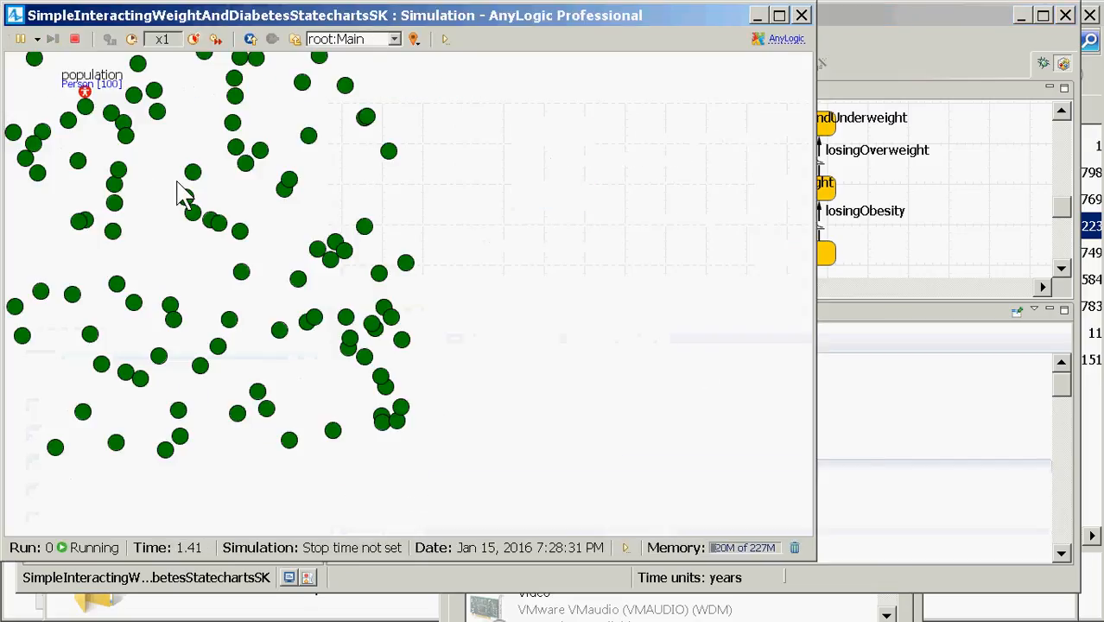
left_click(197, 42)
left_click(197, 42)
left_click(197, 42)
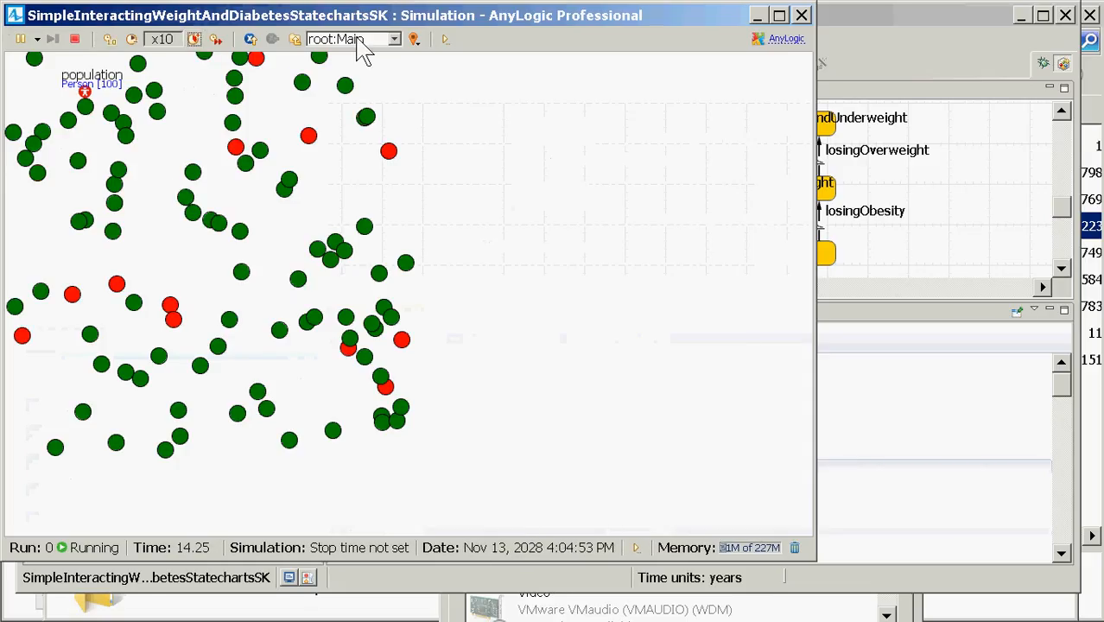
left_click(367, 41)
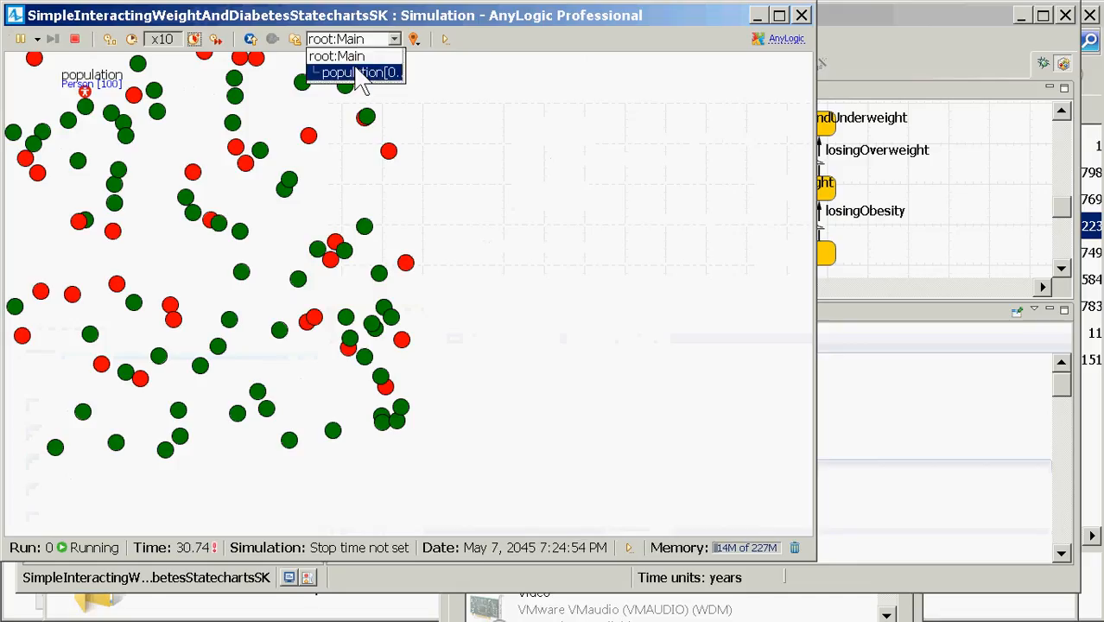
left_click(369, 71)
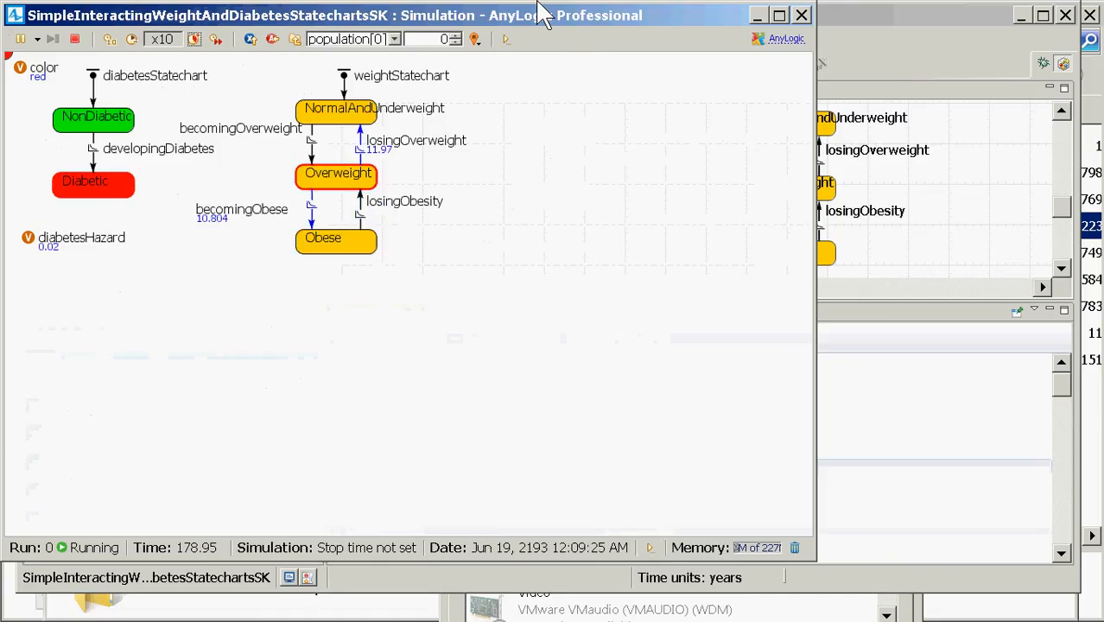
left_click(785, 18)
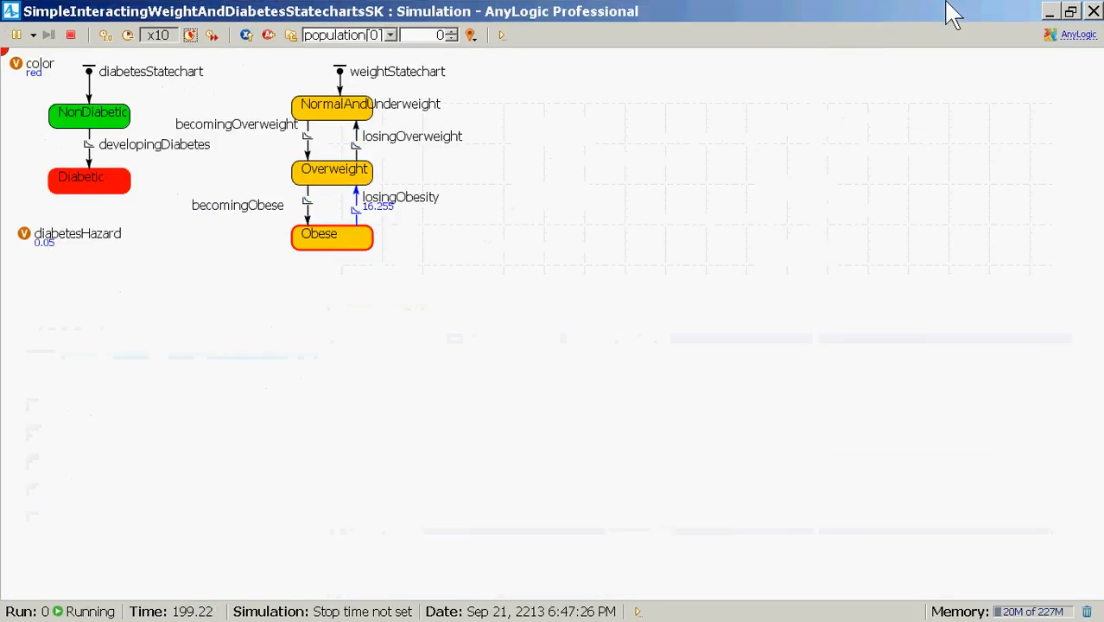
left_click(1094, 10)
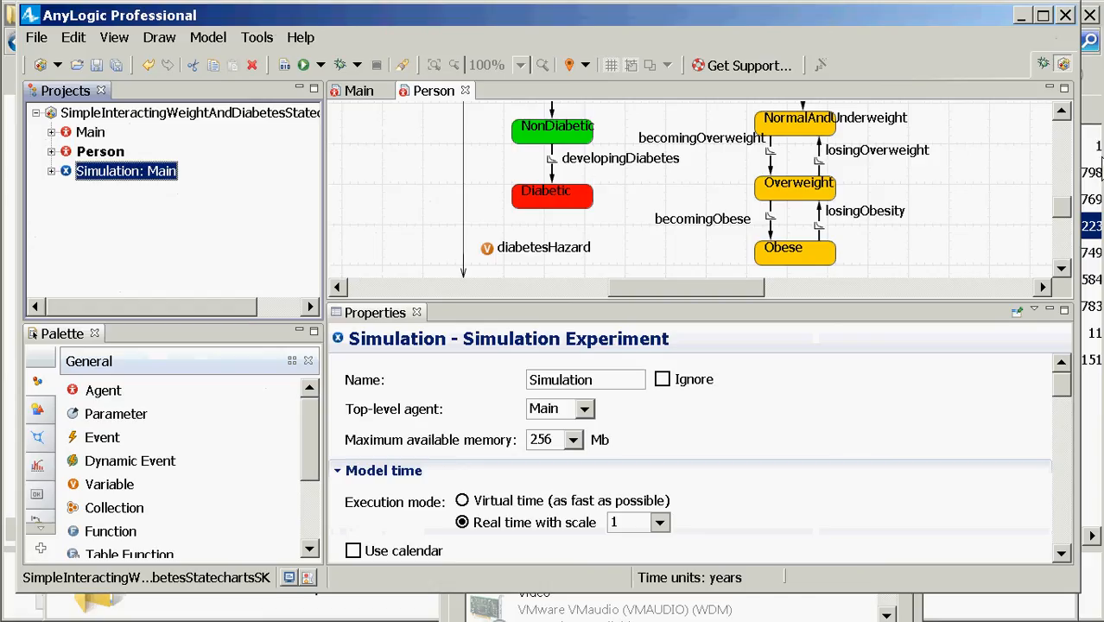
Step: Bring the top of the Person diagram into view, showing the color variable and both statecharts
left_click(1061, 110)
left_click(1062, 112)
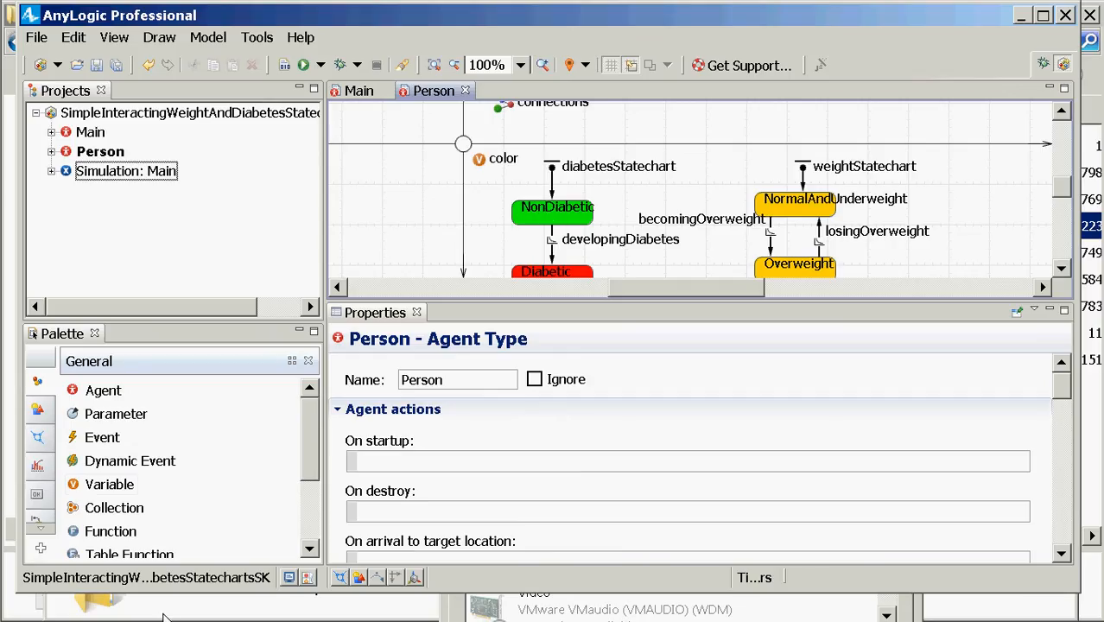
Step: Place a new variable below color on the Person diagram and name it radius
left_click(89, 489)
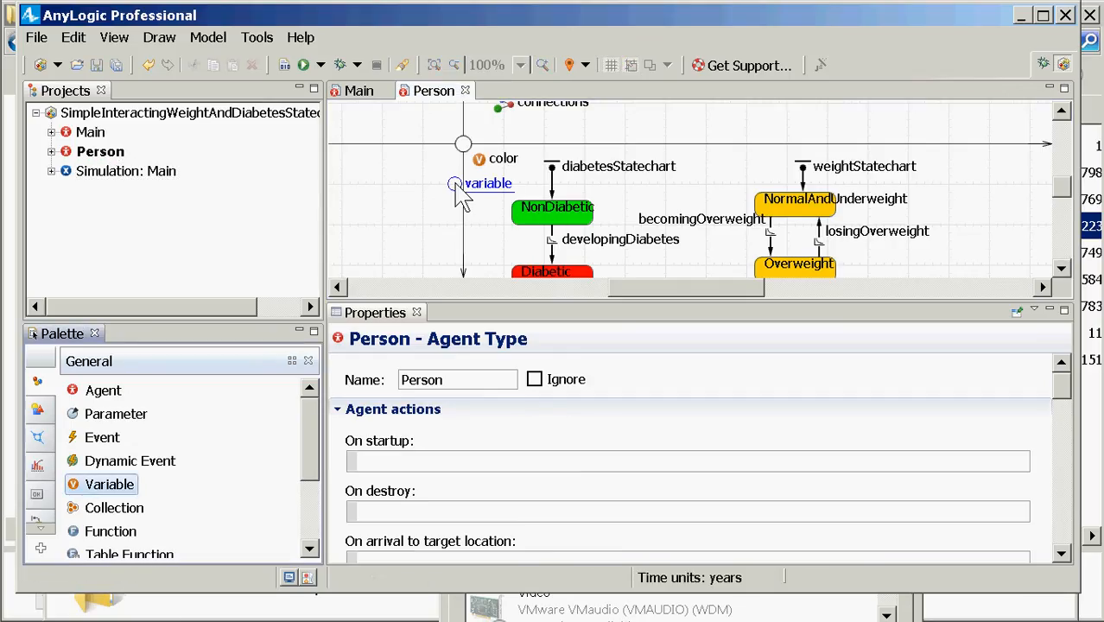
left_click(486, 206)
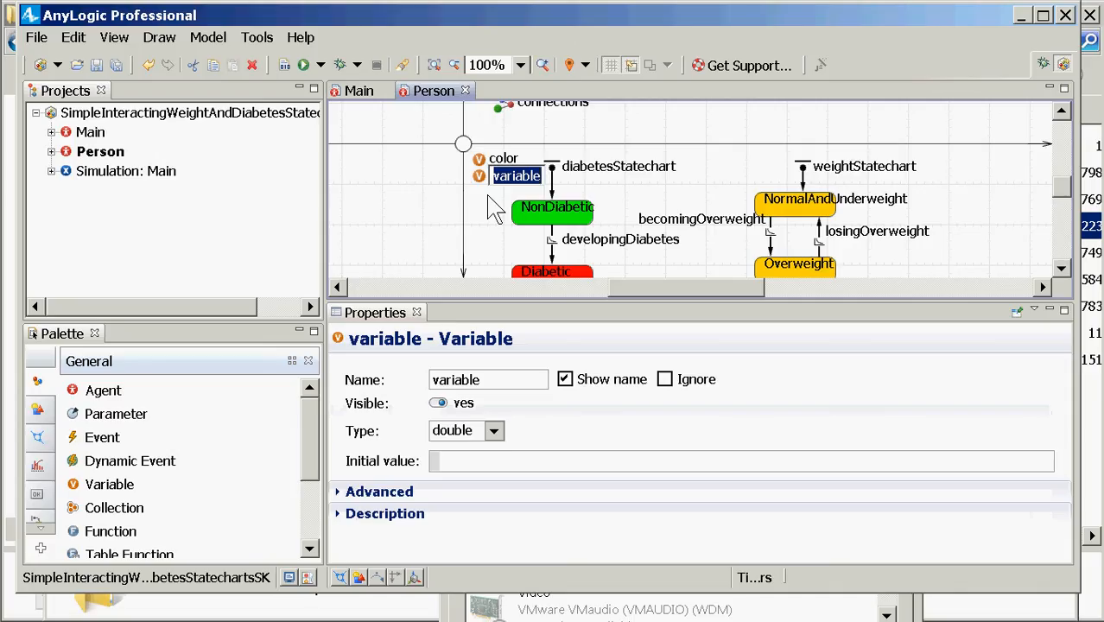
type("radius")
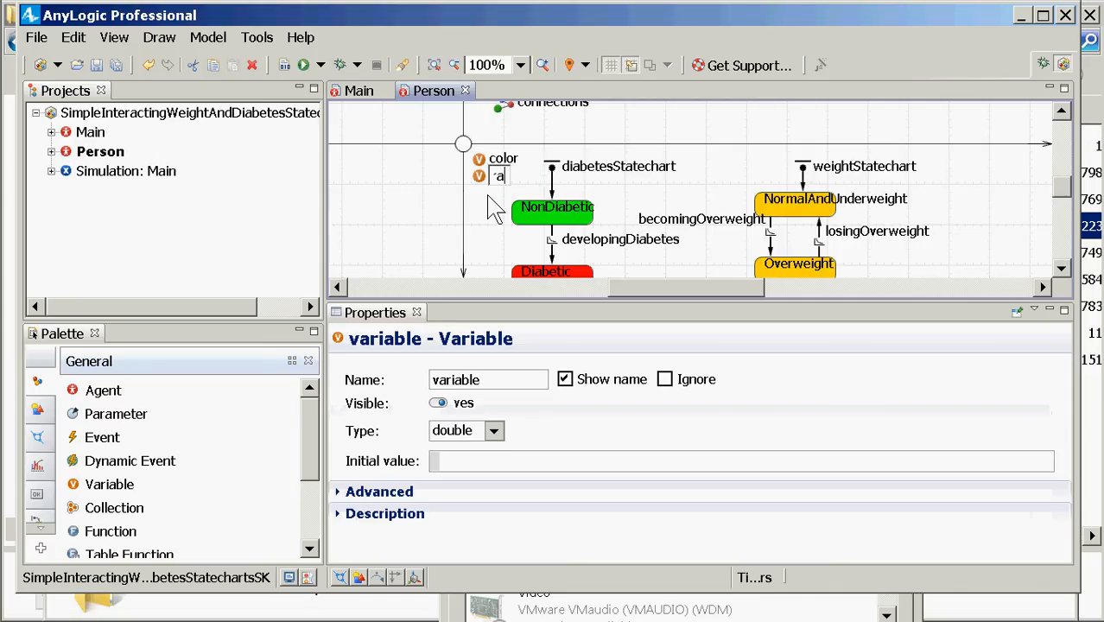
key("Return")
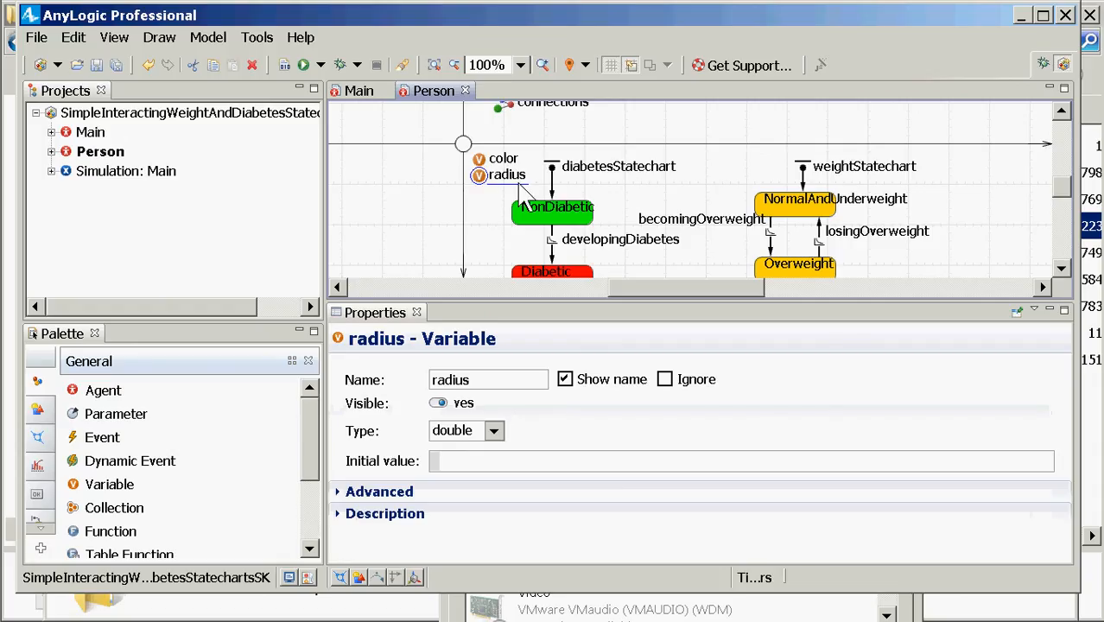
Step: Select NormalAndUnderweight and start a new line in its entry action code
left_click(810, 209)
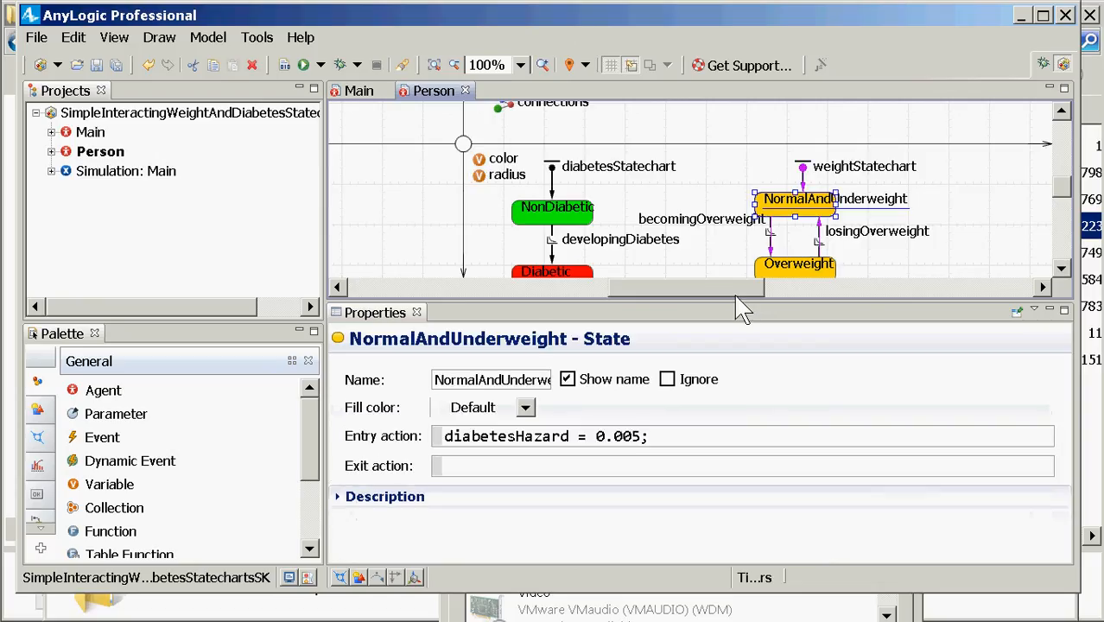
left_click(687, 439)
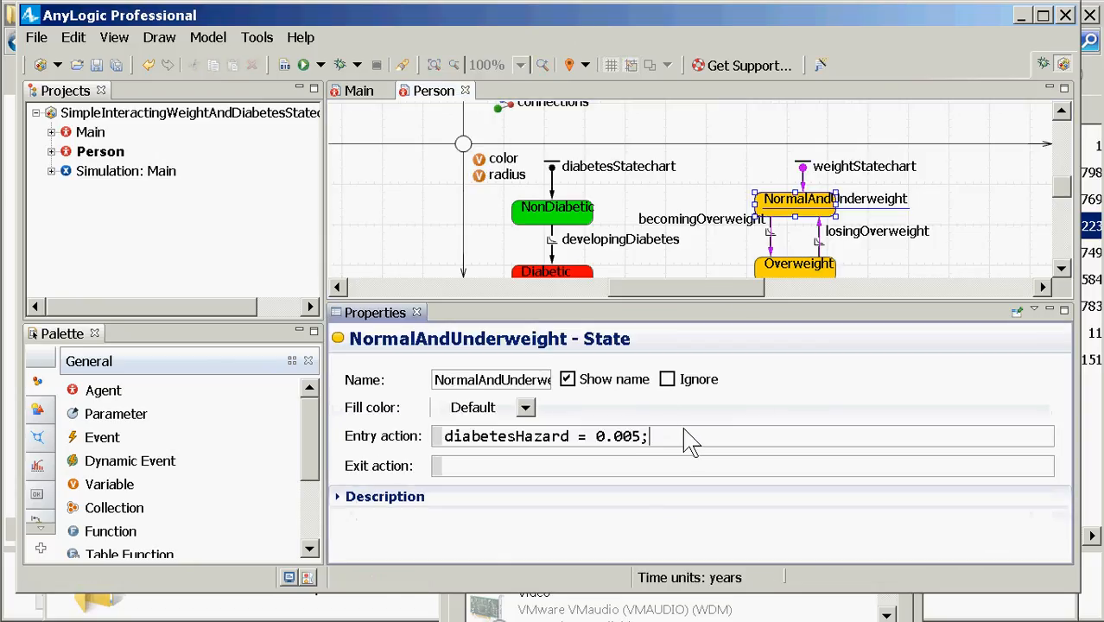
key("Return")
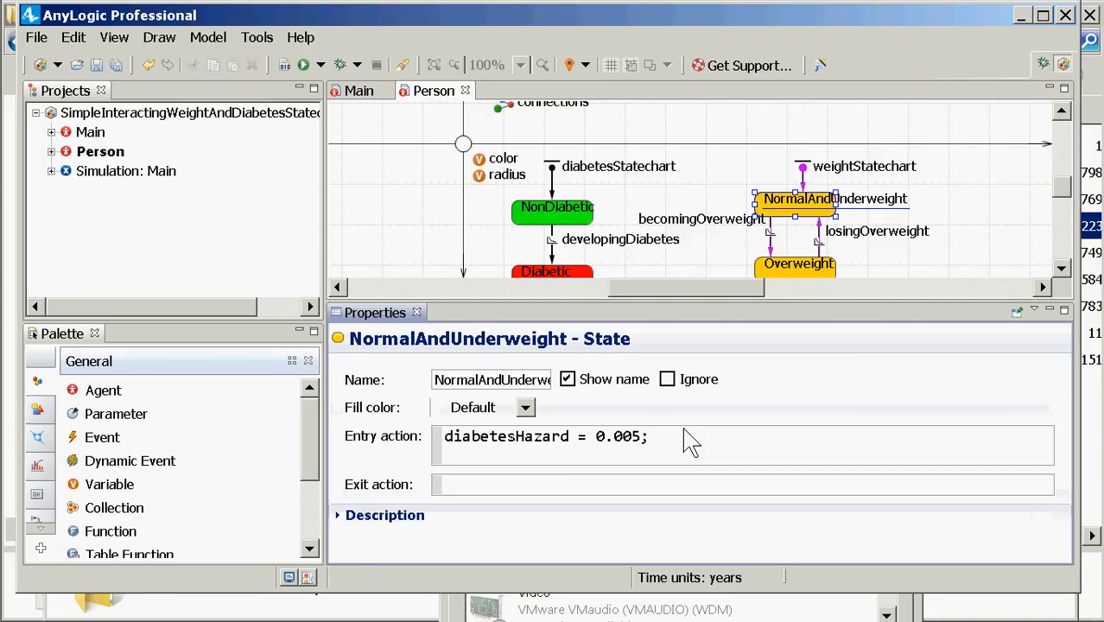
key("BackSpace")
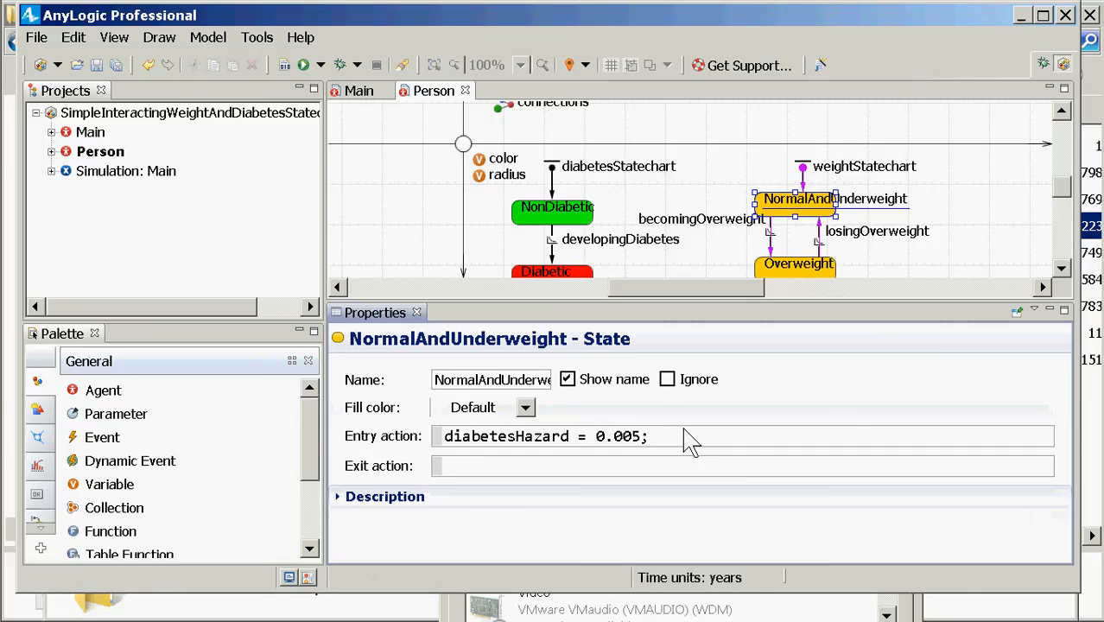
key("Return")
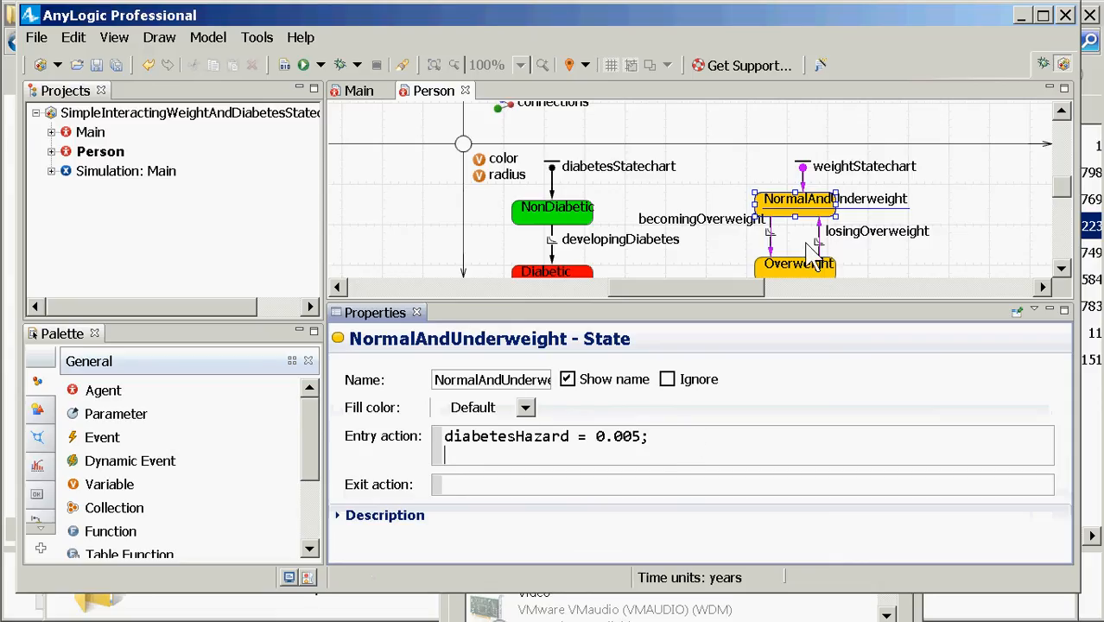
left_click(1062, 269)
left_click(1061, 269)
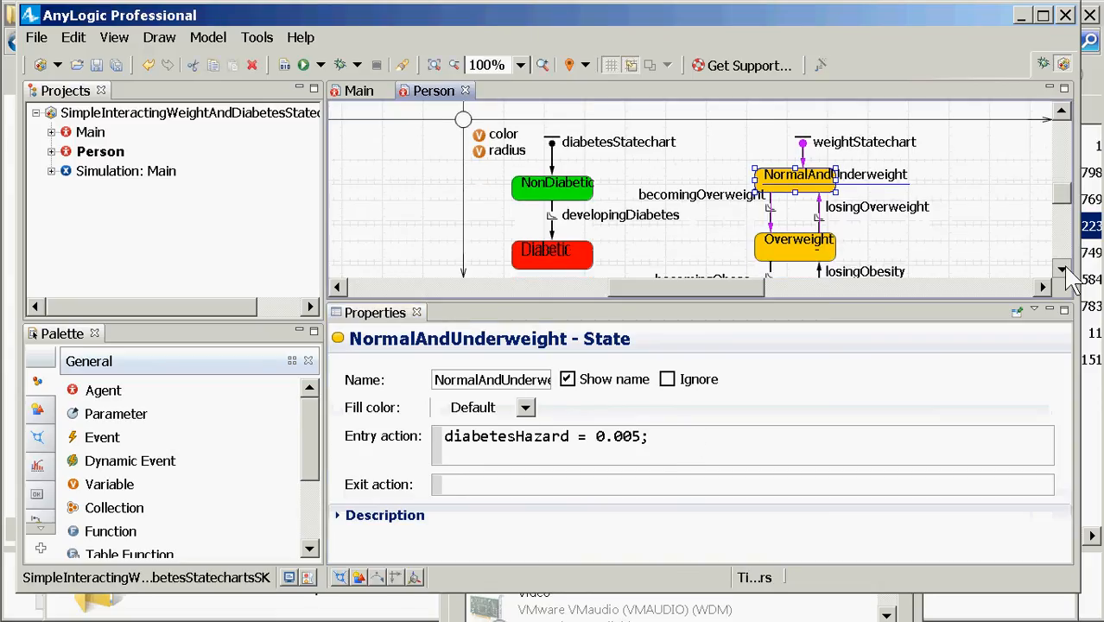
left_click(1066, 269)
left_click(1065, 269)
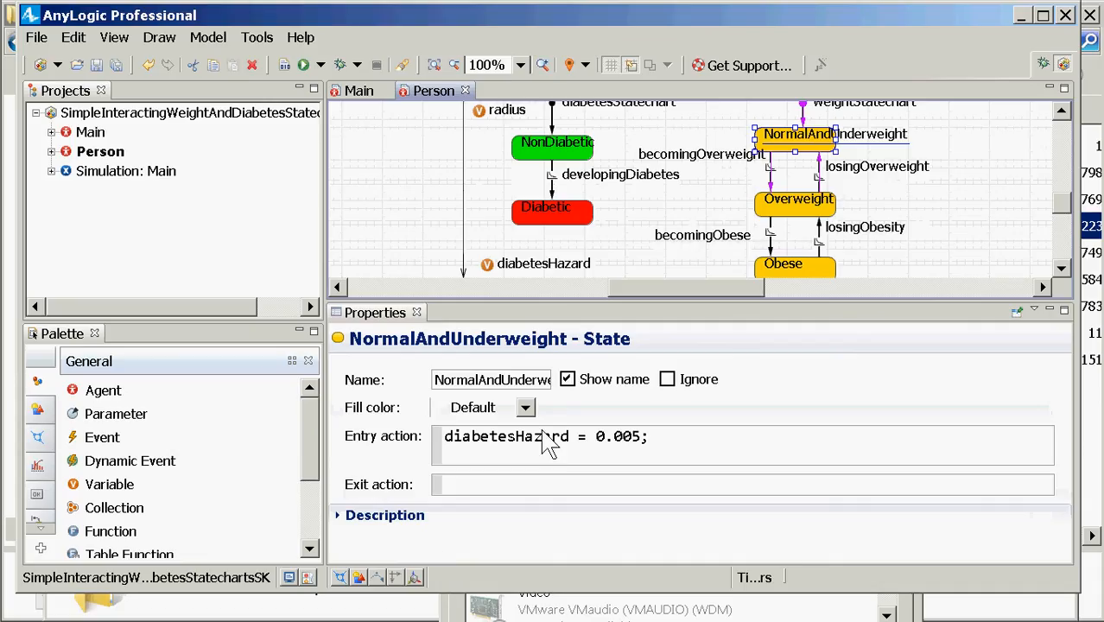
Step: Add 'radius = 5.0;' after diabetesHazard, copy that line, and select Overweight's entry action
left_click(520, 460)
key("Return")
type("ra")
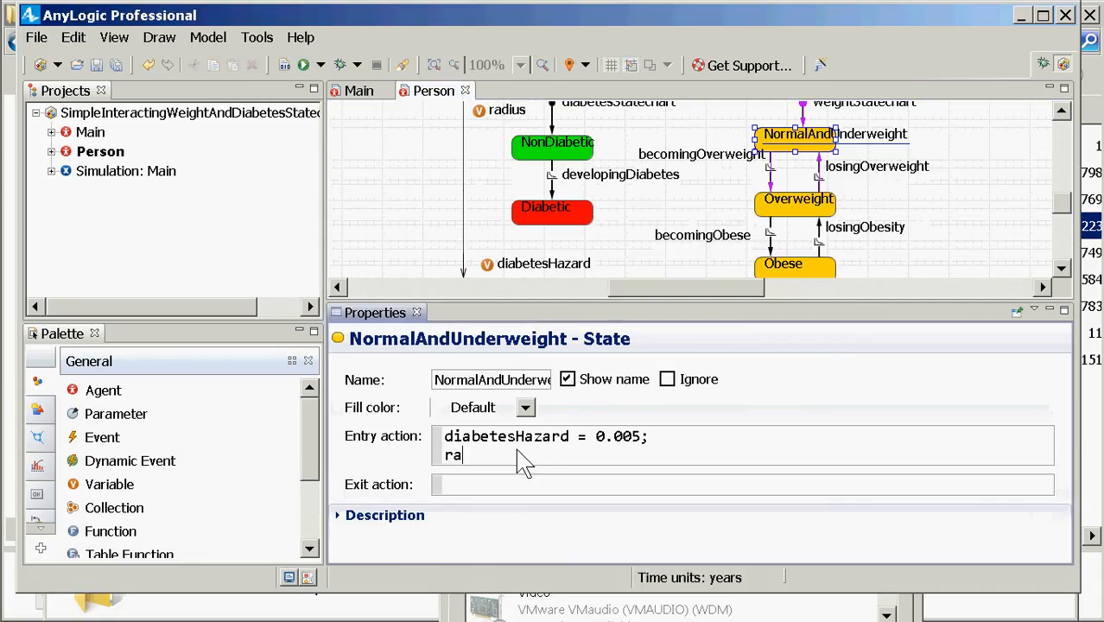
type("dius = 5")
type(";")
key("shift+Left")
key("shift+Left")
key("shift+Left")
key("shift+Left")
key("Right")
key("Left")
type(".0")
key("End")
key("shift+Left")
key("shift+Left")
key("shift+Left")
key("shift+Left")
key("shift+Left")
key("shift+Left")
key("shift+Left")
key("shift+Left")
key("shift+Left")
key("shift+Left")
key("shift+Left")
key("shift+Left")
key("shift+Left")
key("shift+Left")
key("shift+Right")
key("ctrl+c")
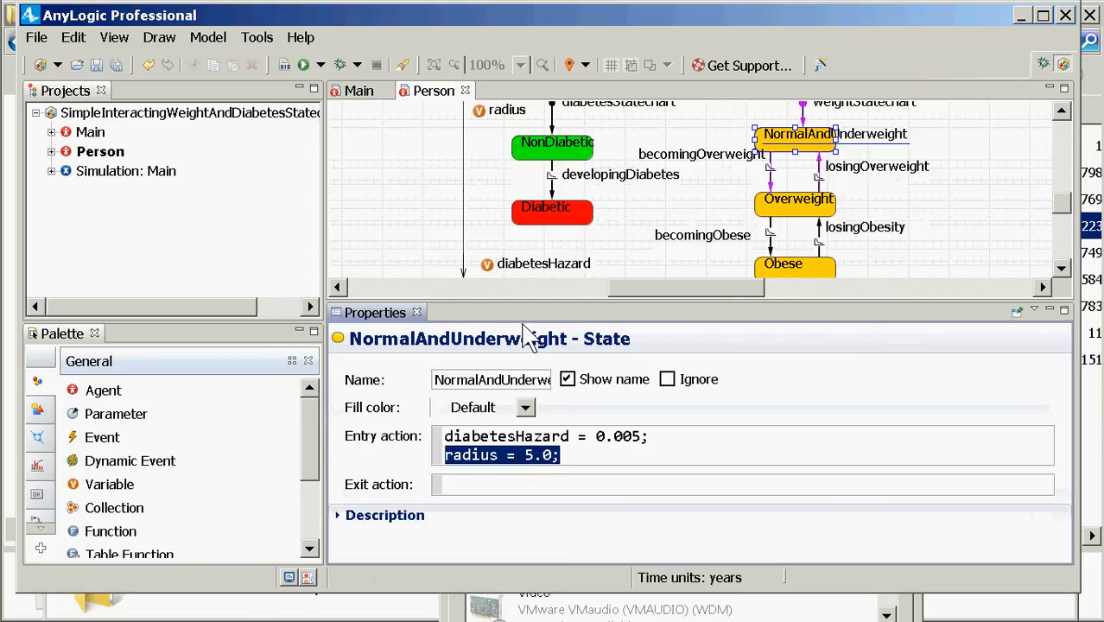
left_click(816, 210)
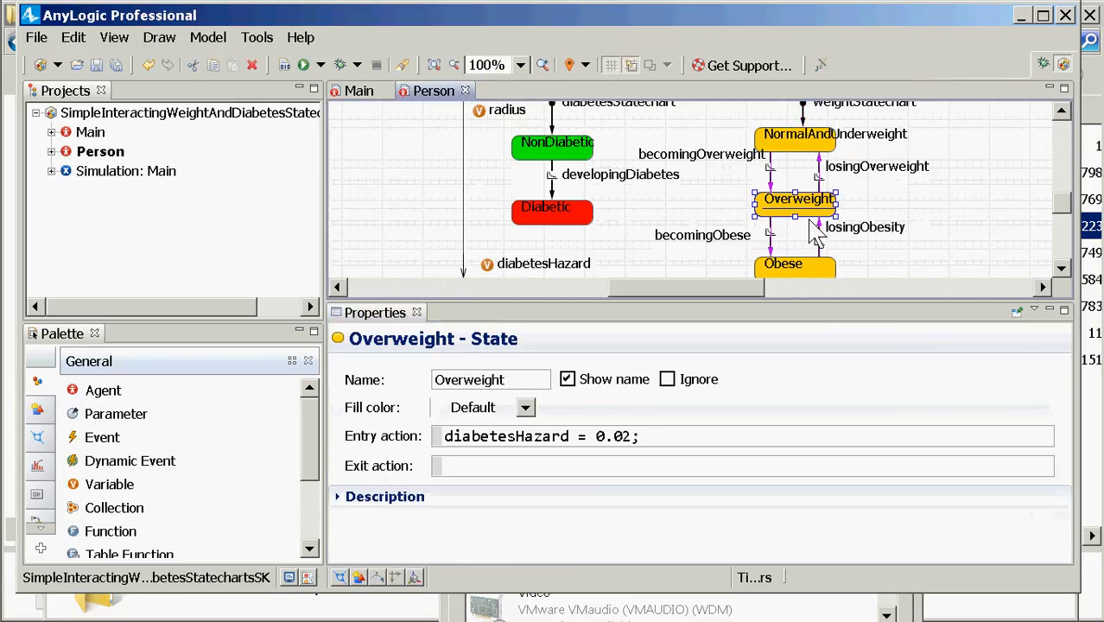
left_click(680, 442)
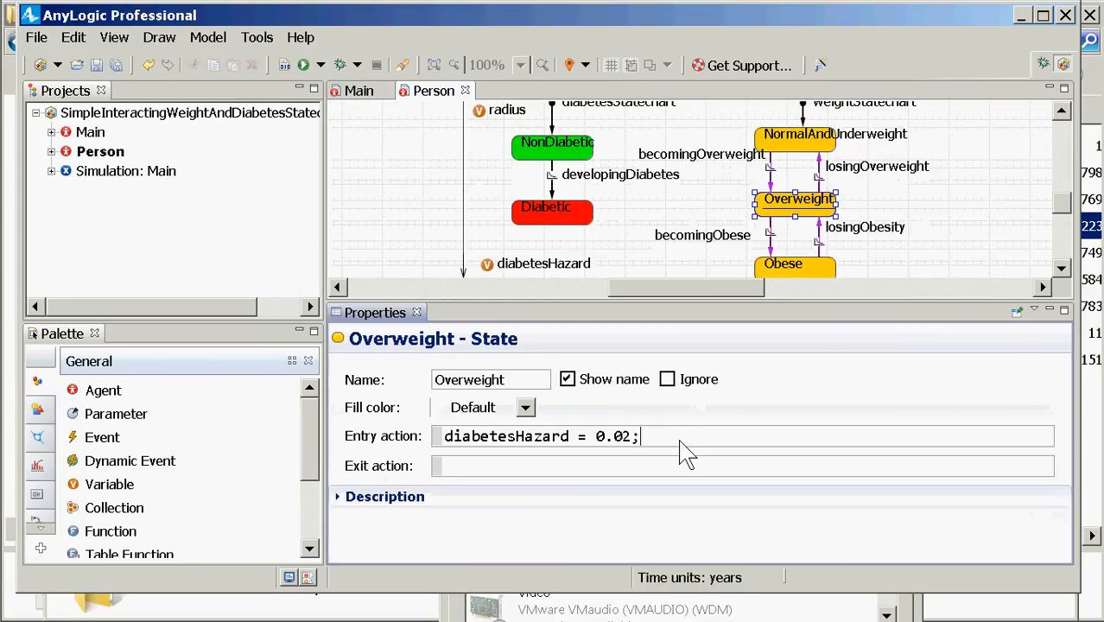
Step: Paste the radius line below diabetesHazard = 0.02 in Overweight and change it to 10.0
key("Return")
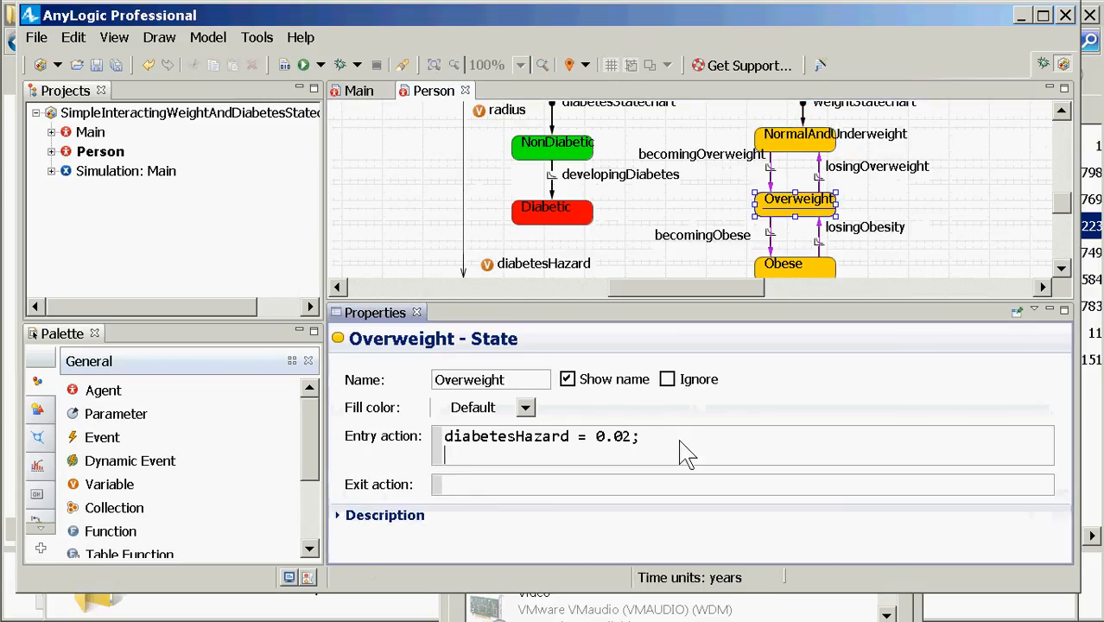
key("ctrl+v")
key("Left")
key("shift+Left")
key("shift+Left")
key("shift+Left")
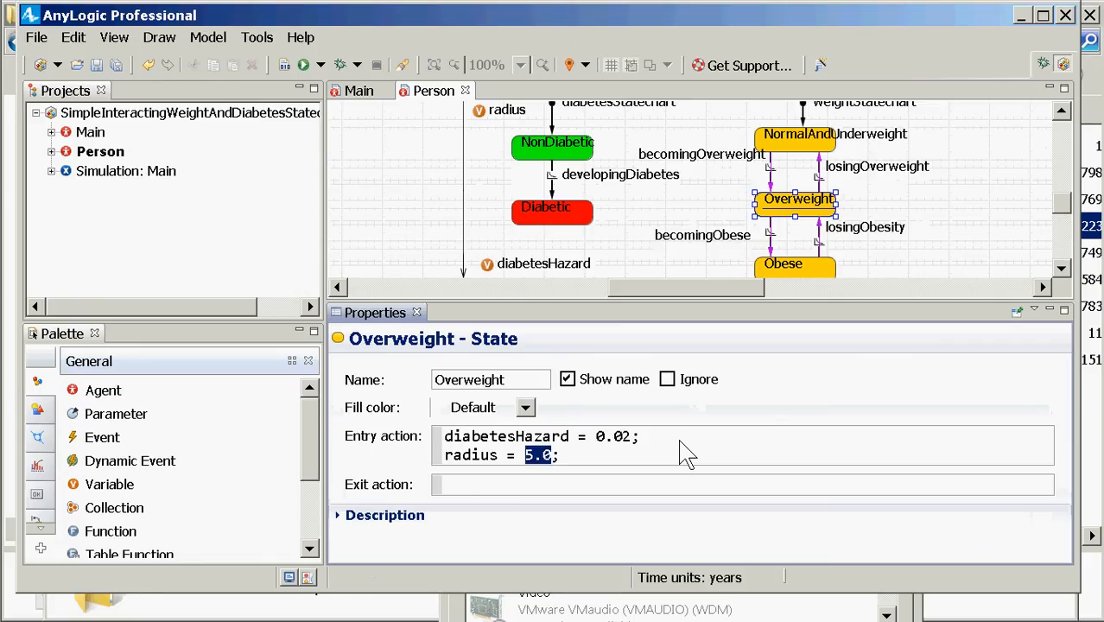
type("10.0")
key("End")
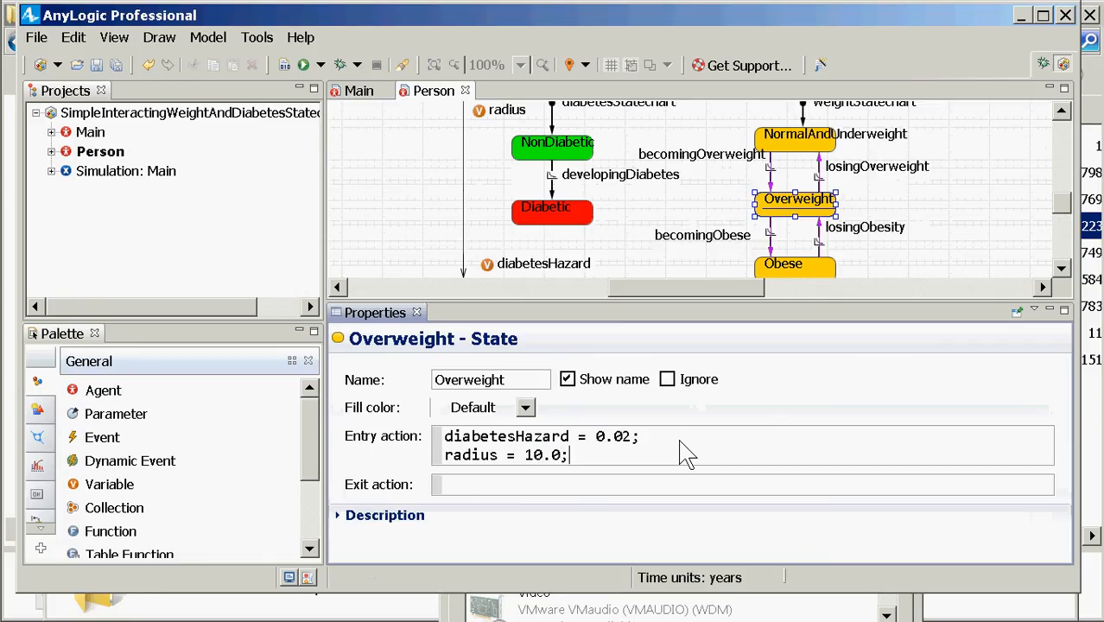
key("shift+Left")
key("shift+Left")
key("shift+Left")
key("shift+Home")
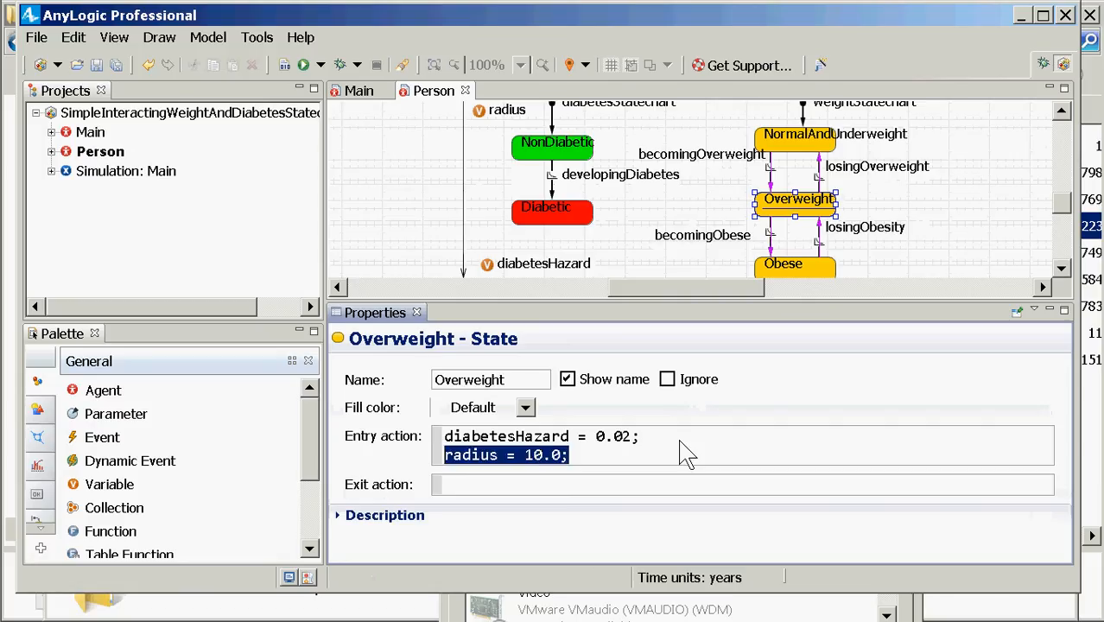
Step: Add 'radius = 20.0;' after diabetesHazard = 0.05 in the Obese state's entry action
left_click(792, 267)
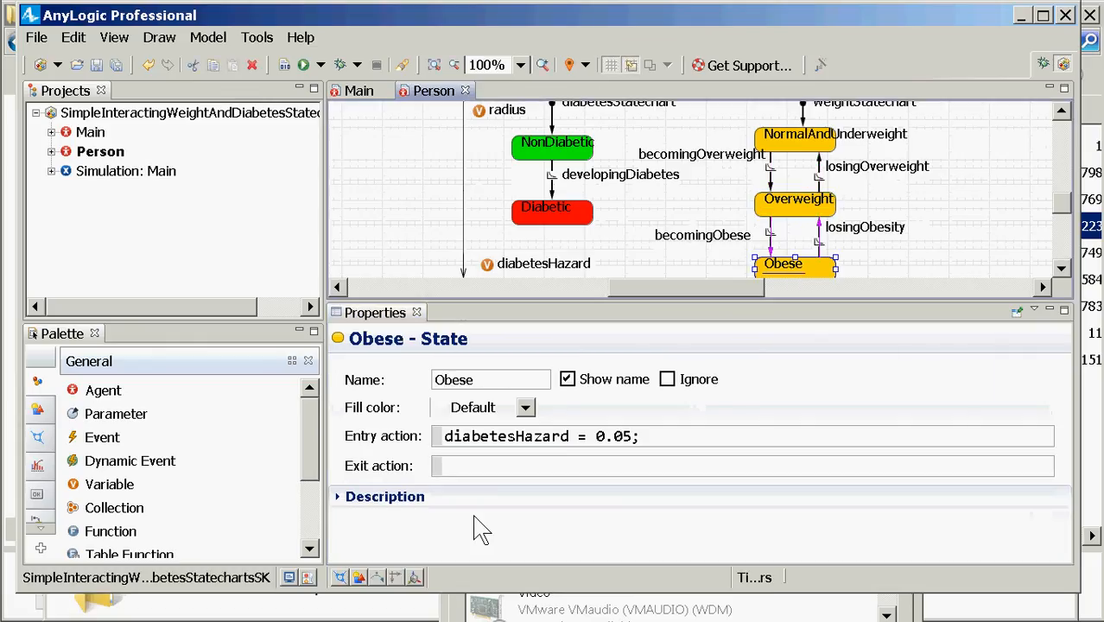
left_click(588, 469)
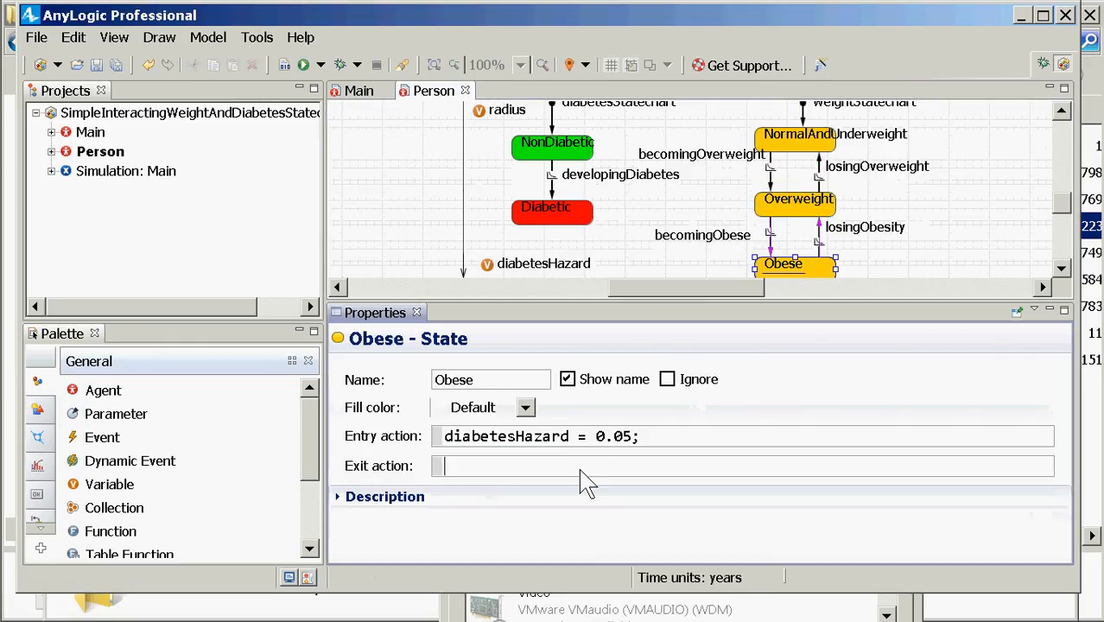
left_click(701, 441)
key("Return")
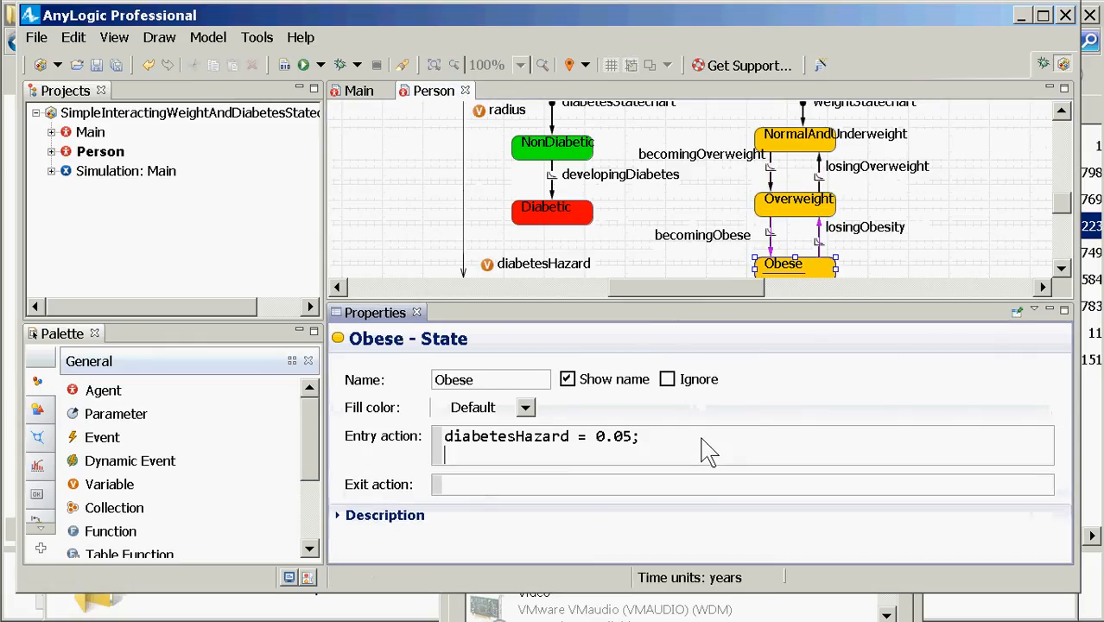
type("radius = 10.0;")
key("Left")
key("Left")
key("Left")
key("shift+Left")
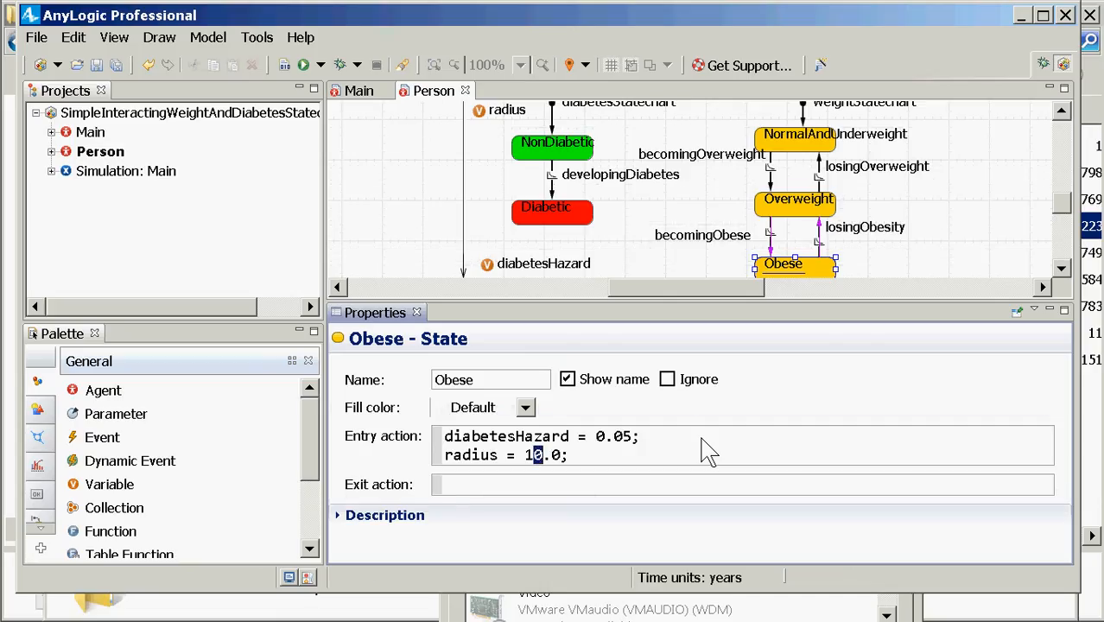
key("Left")
key("shift+Left")
type("2")
left_click(775, 147, "ctrl")
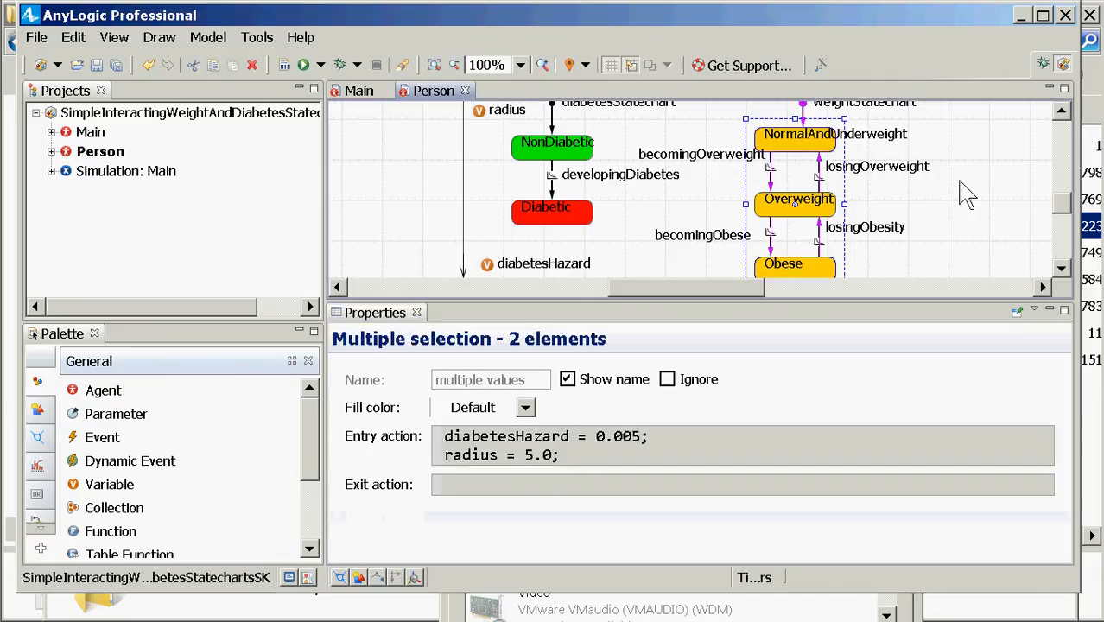
left_click(919, 202)
left_click(812, 146)
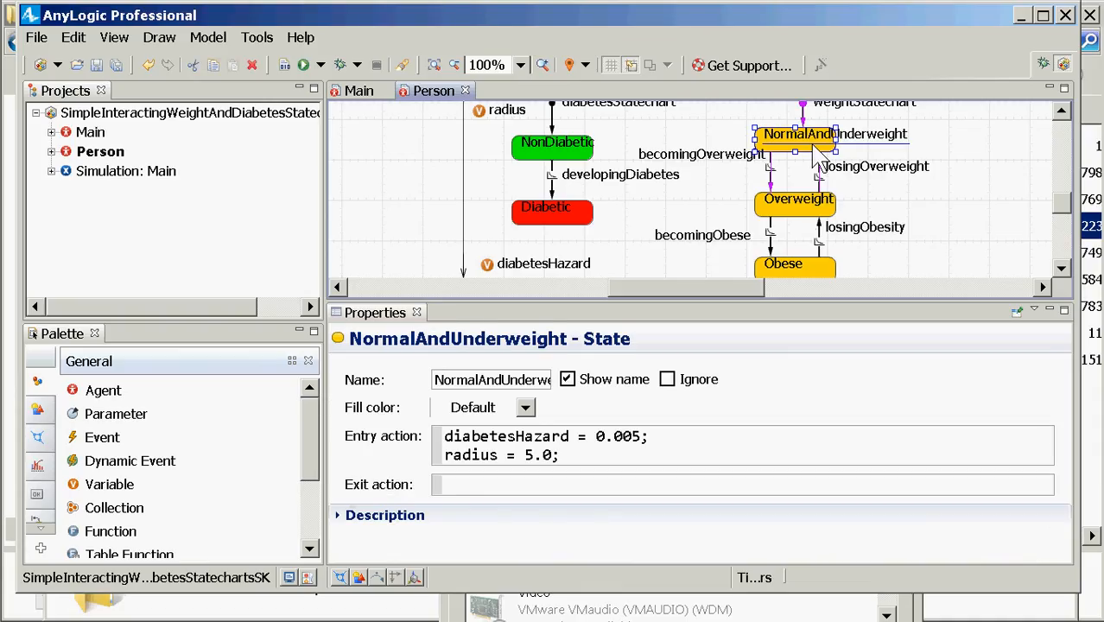
left_click(802, 205)
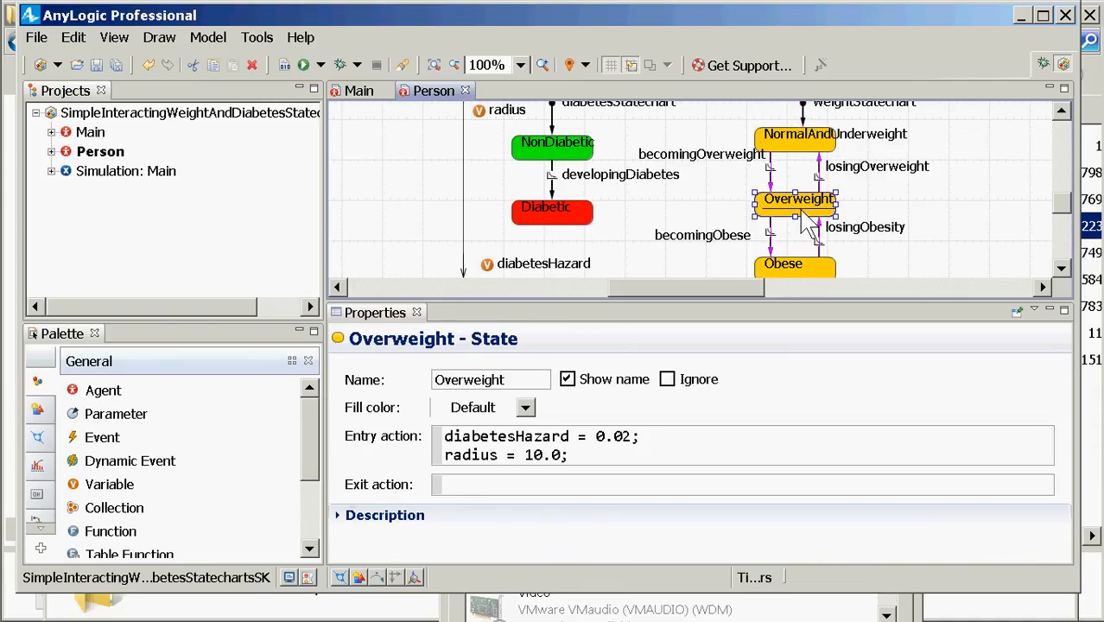
left_click(805, 270)
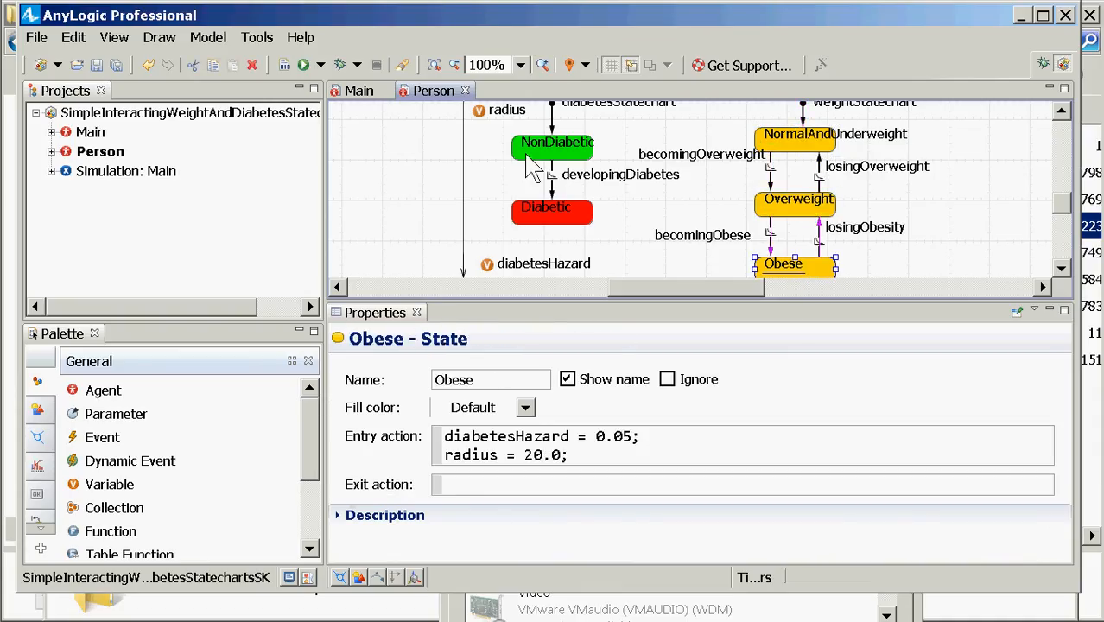
scroll(1037, 129, "up", 3)
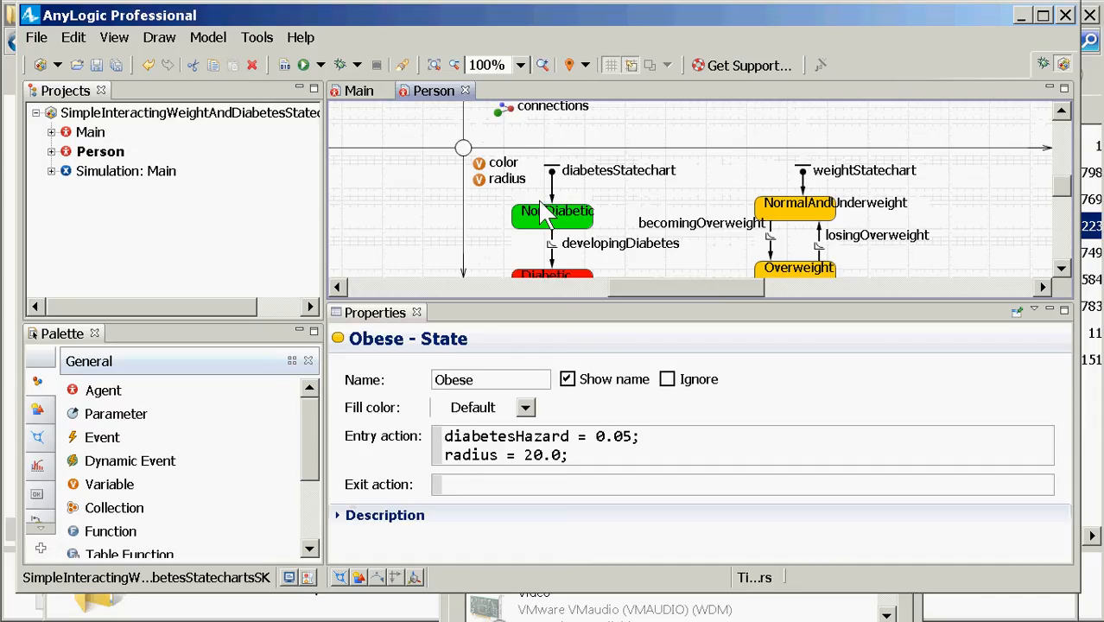
Step: Select the person's oval shape and scroll its properties down to Position and size
left_click(467, 155)
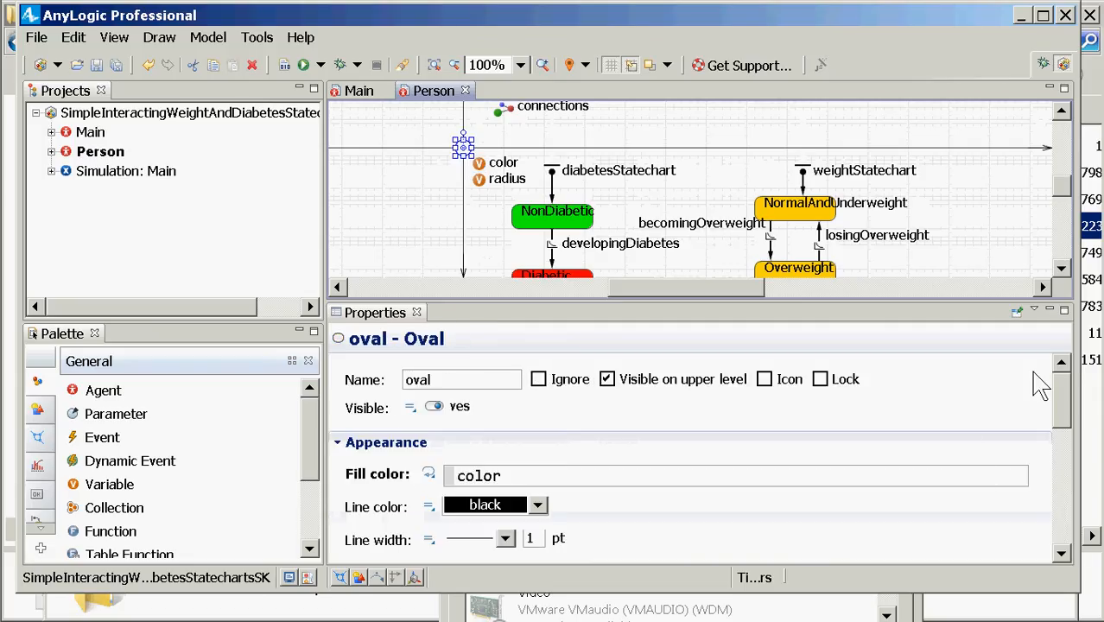
left_click_drag(1059, 383, 1062, 397)
scroll(1064, 405, "down", 3)
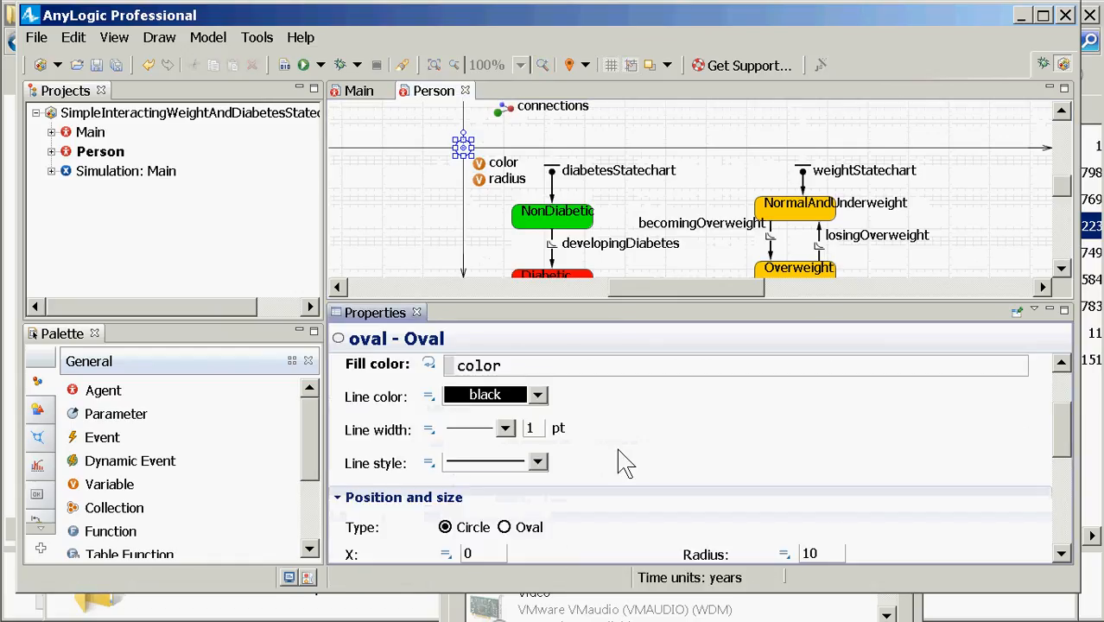
scroll(818, 436, "down", 3)
scroll(819, 436, "down", 3)
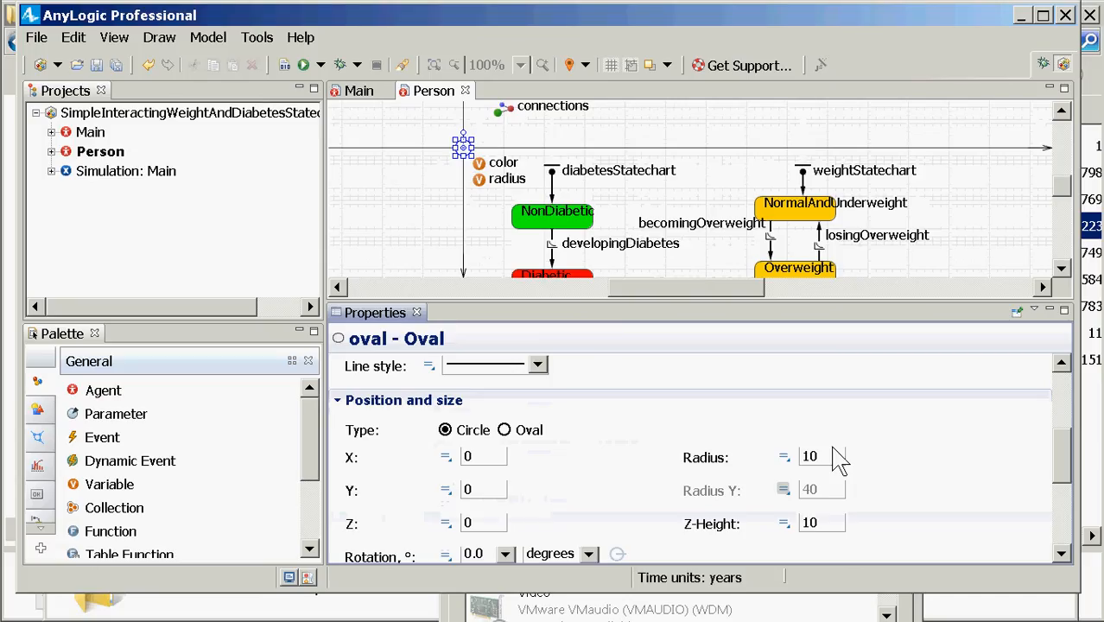
Step: Switch the oval's Radius field from 10 to the dynamic expression radius
double_click(807, 456)
type("ra")
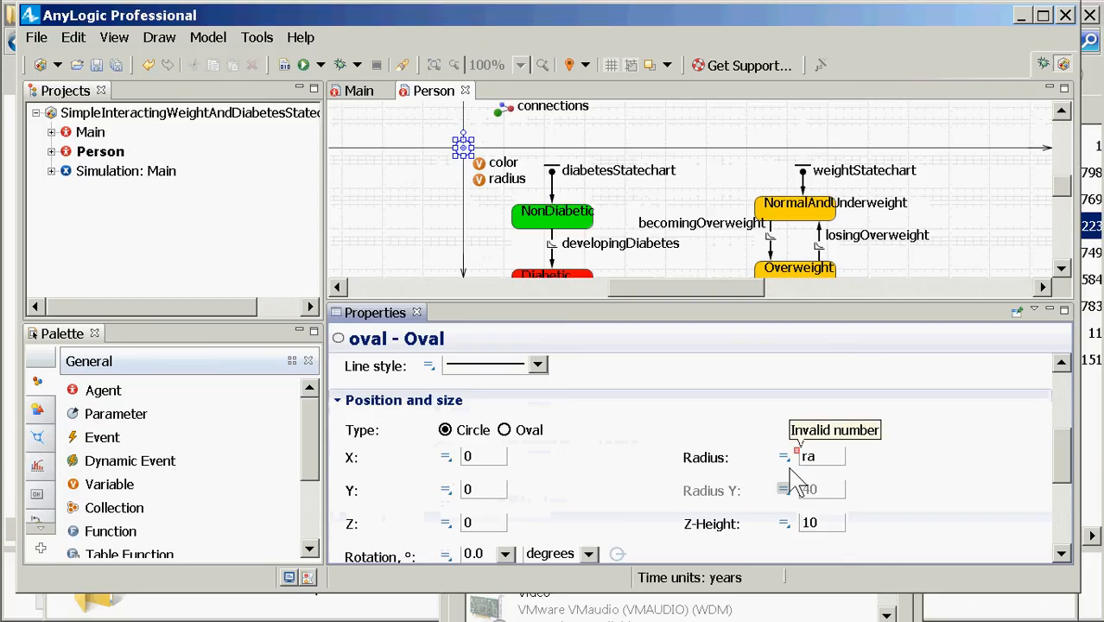
key("BackSpace")
key("BackSpace")
type("10")
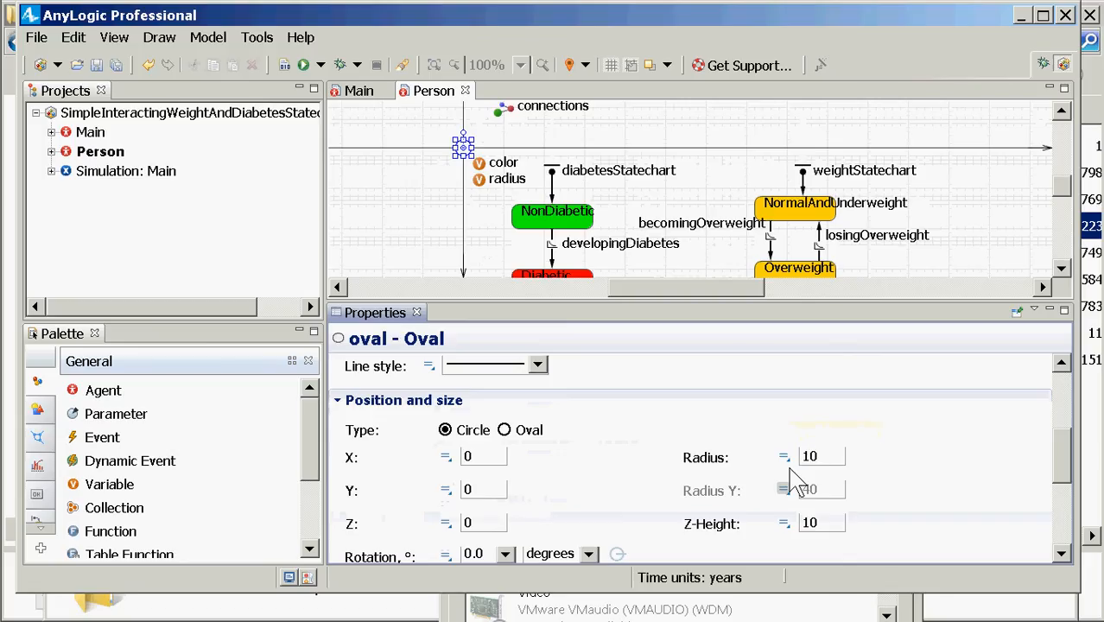
left_click(784, 457)
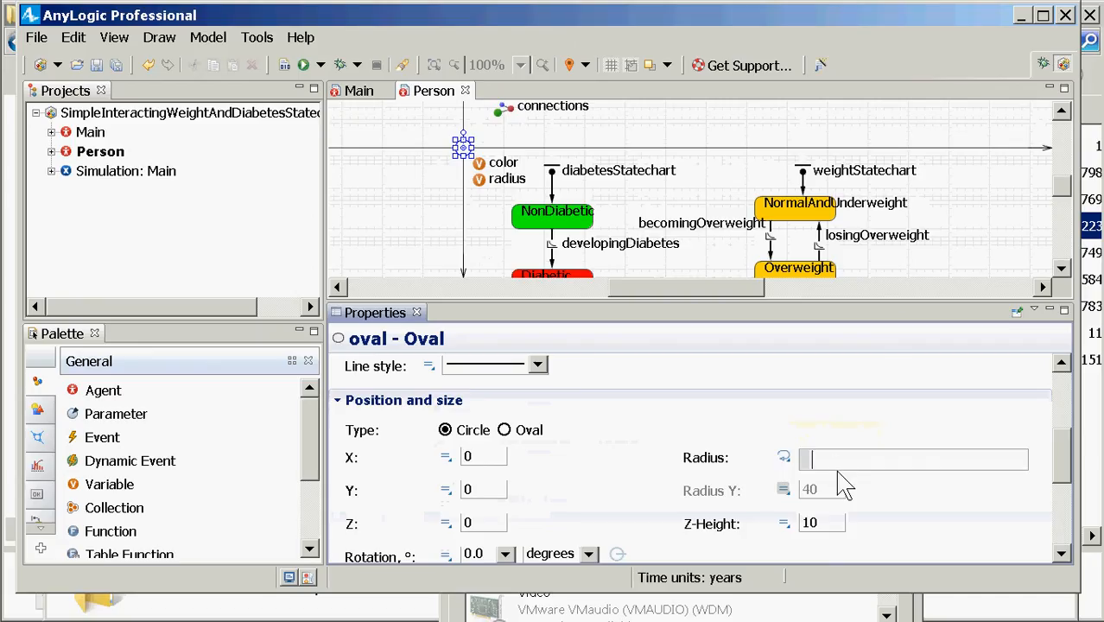
type("radius")
Step: Launch Simulation: Main from the Projects tree and start the model running
right_click(157, 175)
left_click(237, 408)
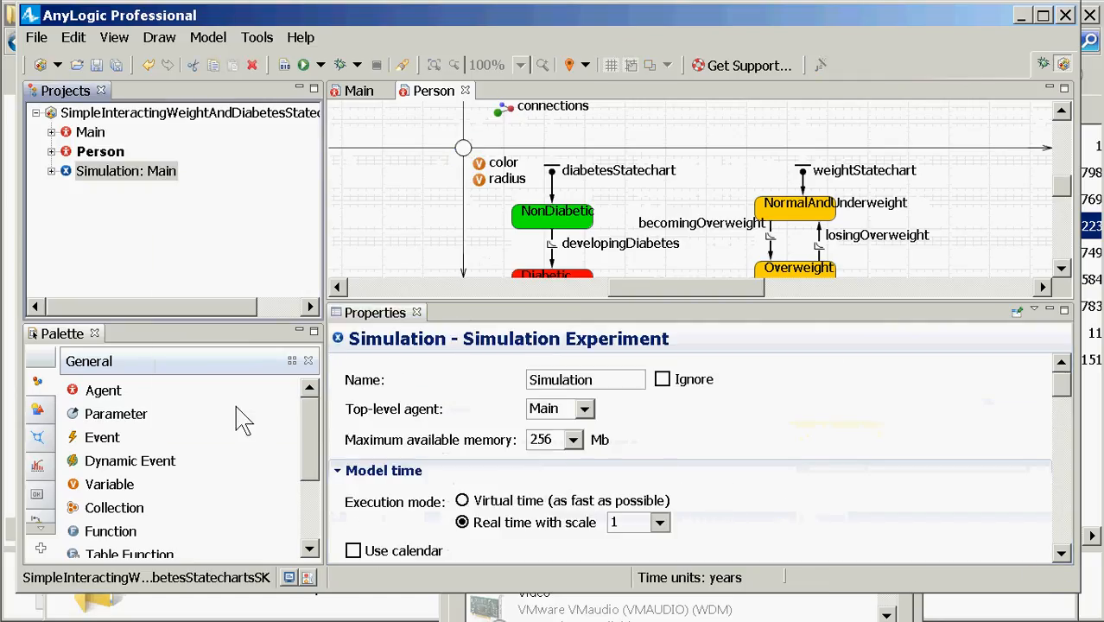
left_click(105, 131)
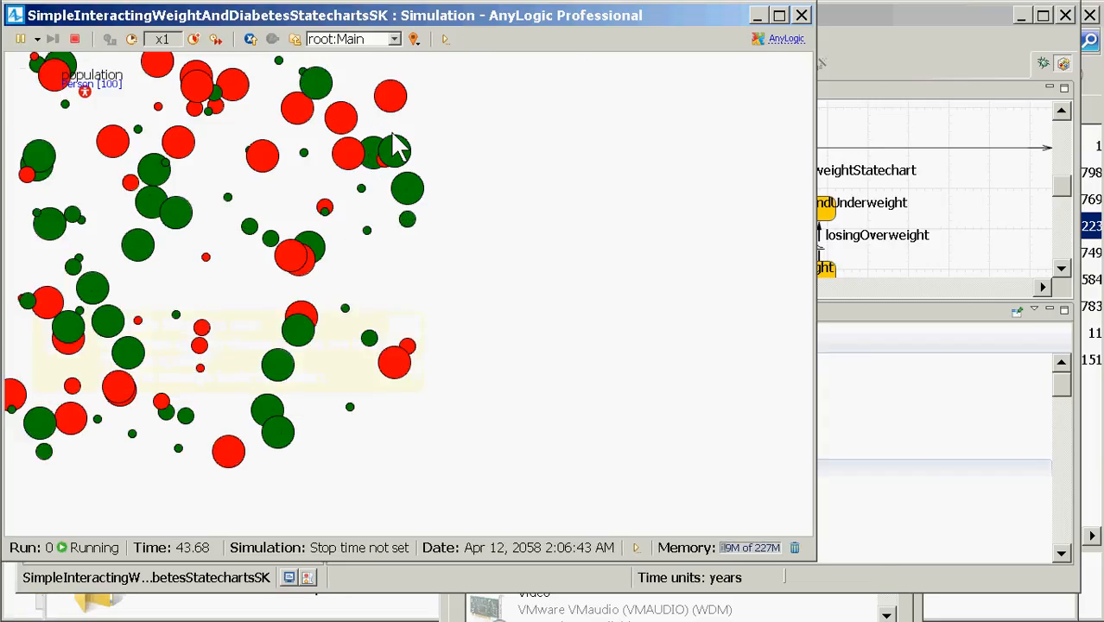
Step: View individual statecharts for population[0] through population[8]
left_click(394, 39)
left_click(380, 73)
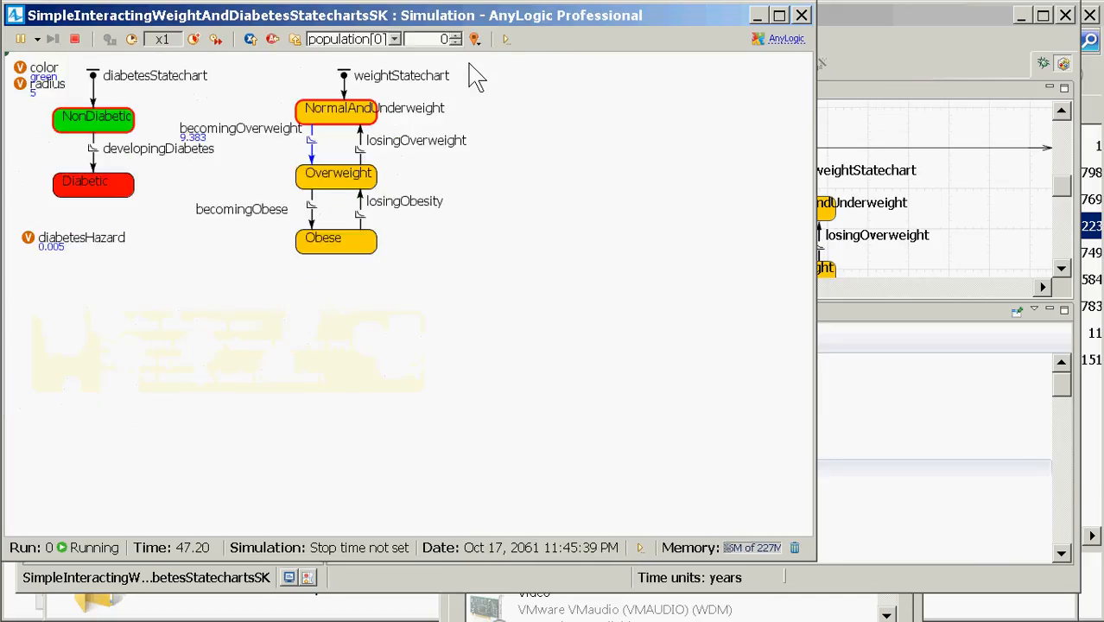
left_click(457, 36)
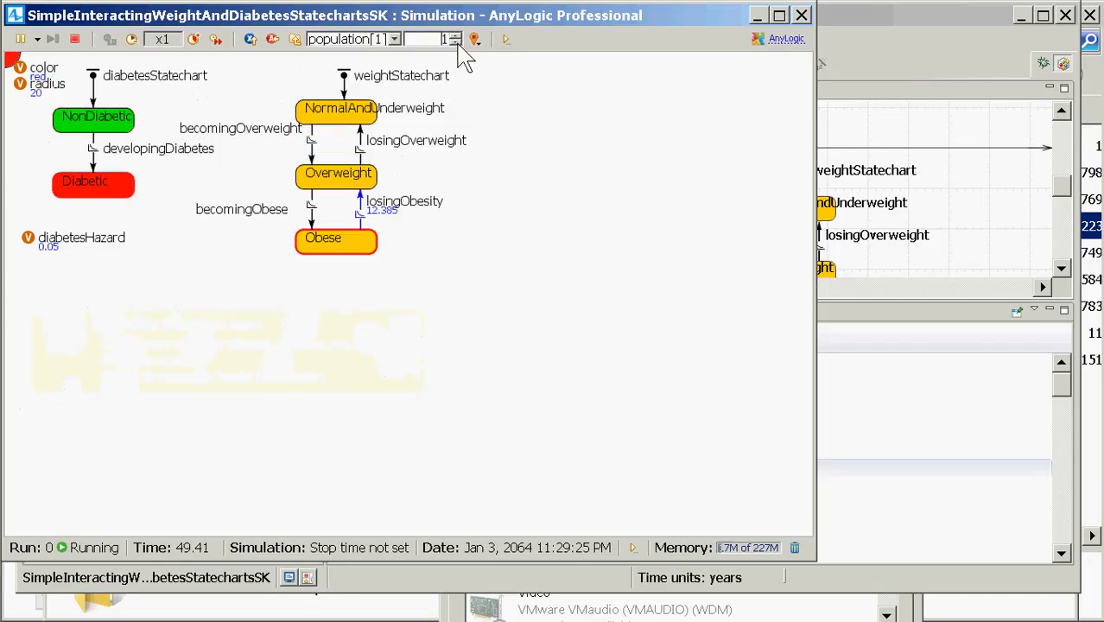
left_click(457, 36)
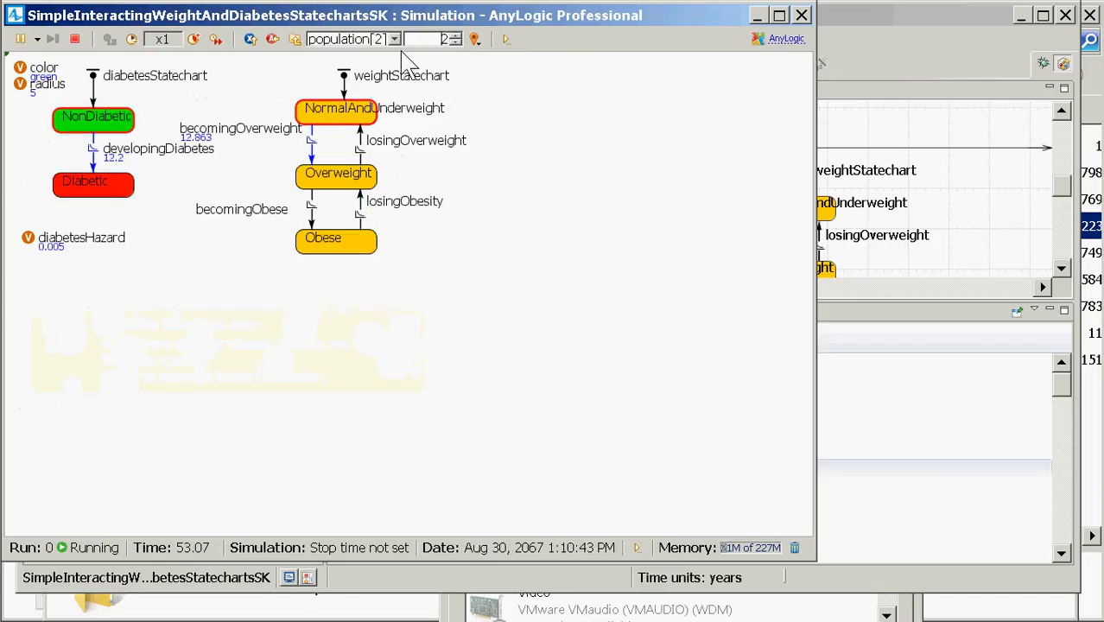
left_click(457, 36)
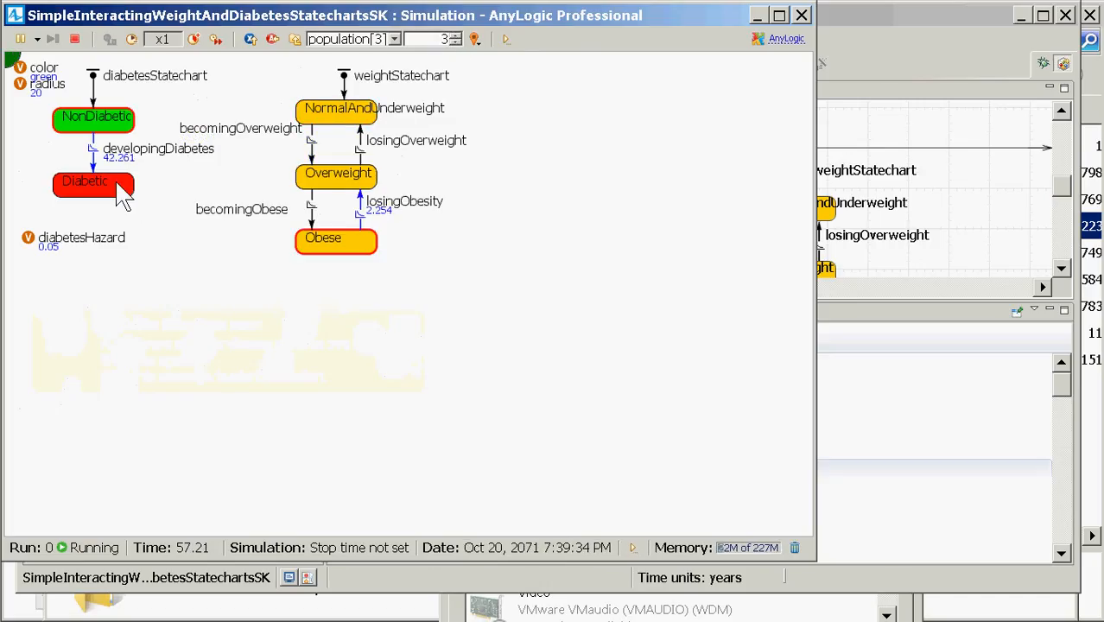
left_click(457, 37)
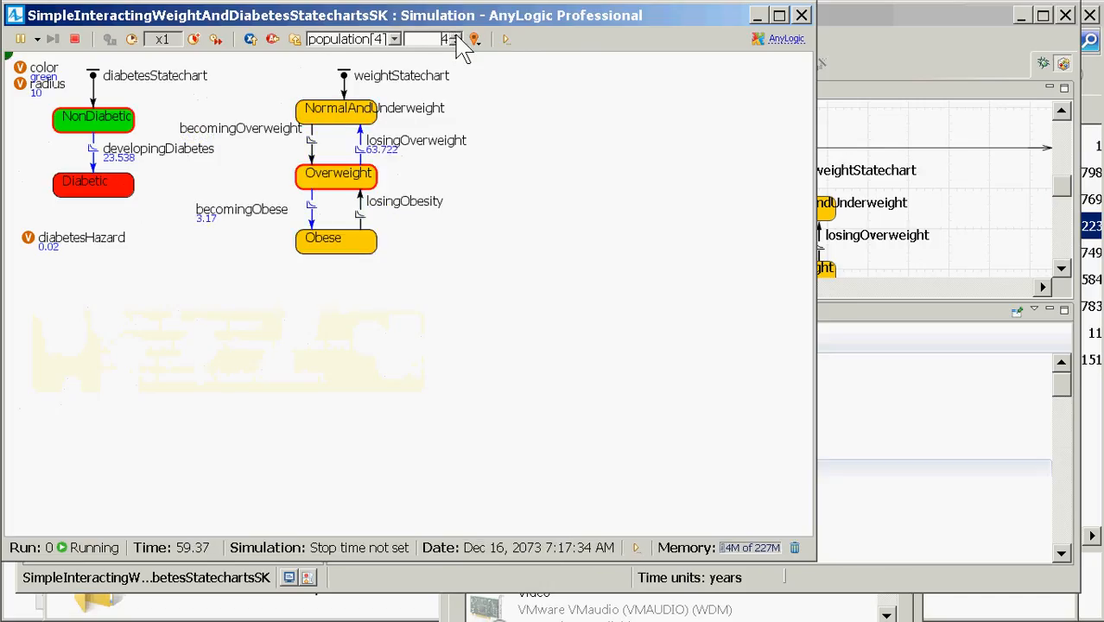
left_click(457, 36)
left_click(456, 36)
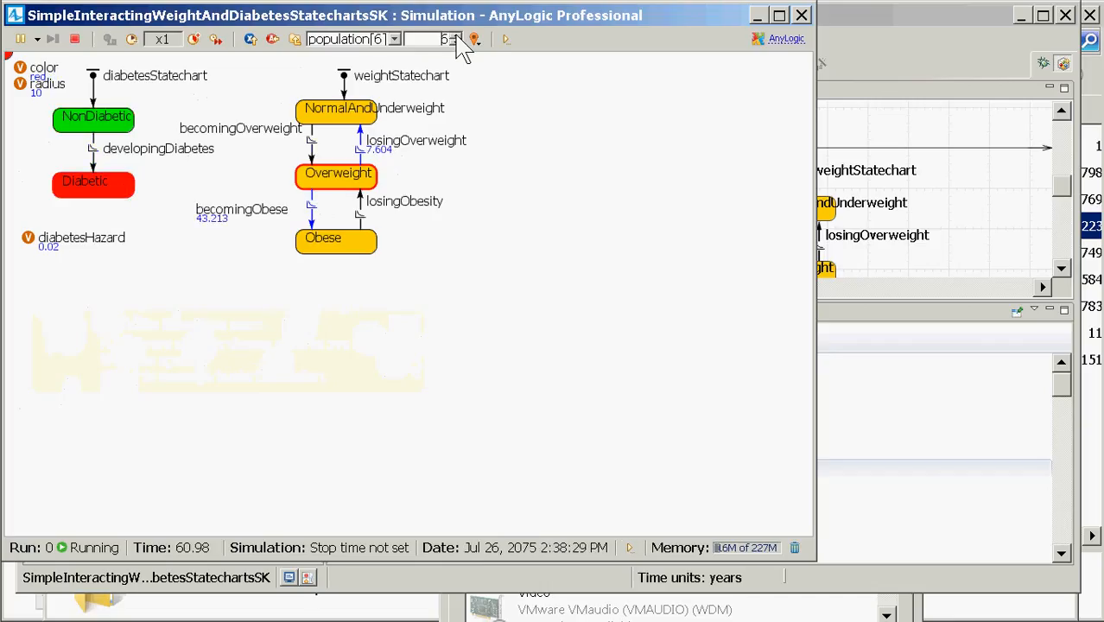
left_click(457, 36)
left_click(456, 36)
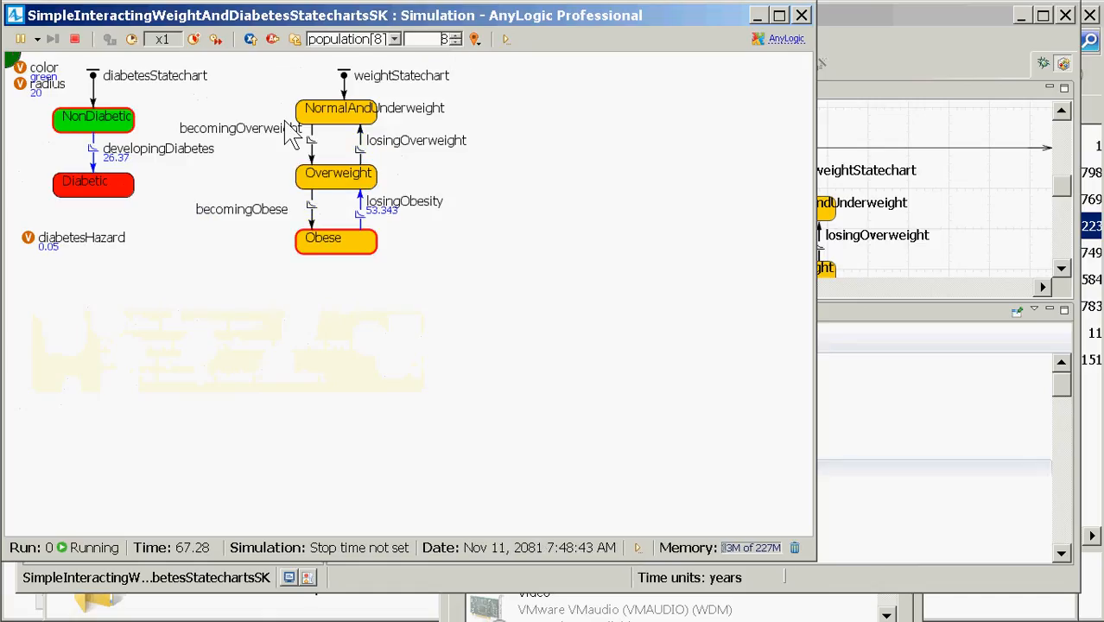
Step: Return to root:Main, close the simulation, and enlarge the diagram to show the statechart
left_click(294, 39)
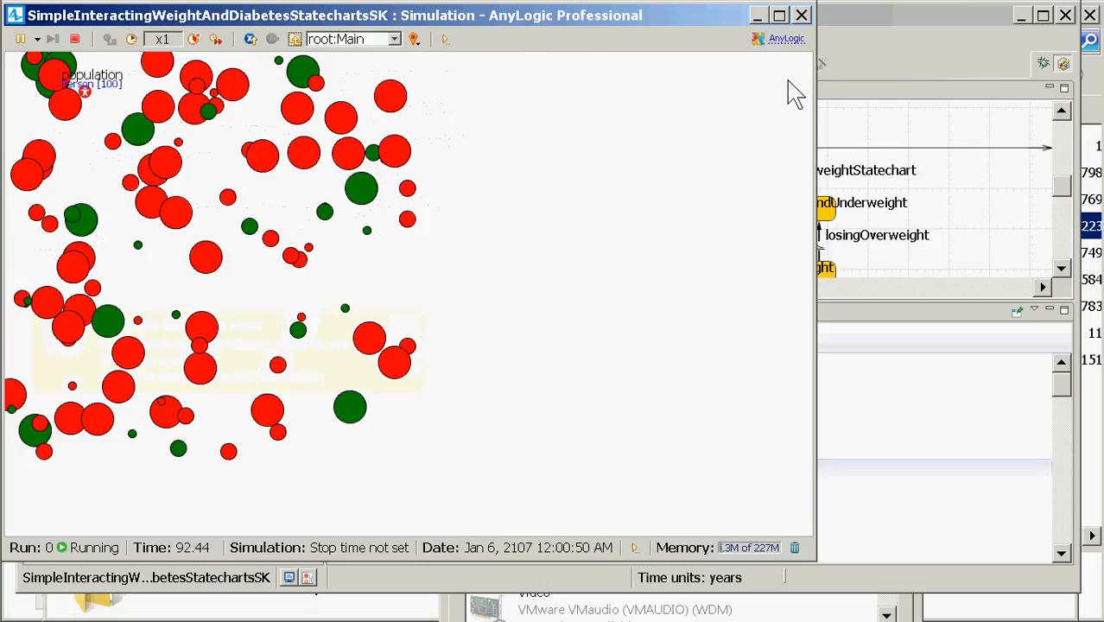
left_click(801, 15)
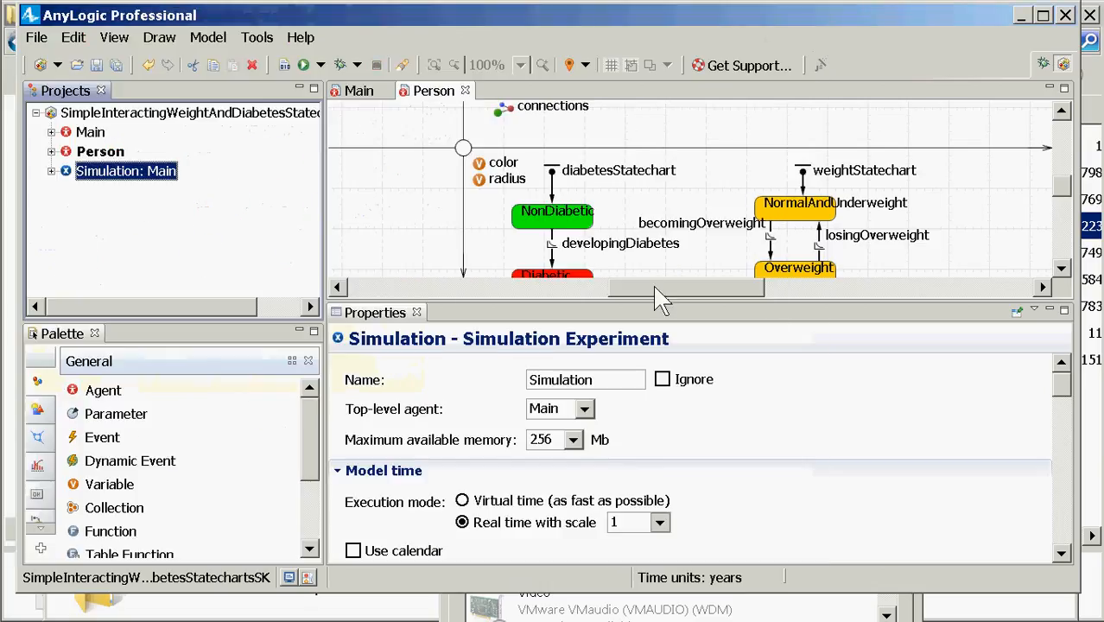
left_click_drag(661, 310, 661, 461)
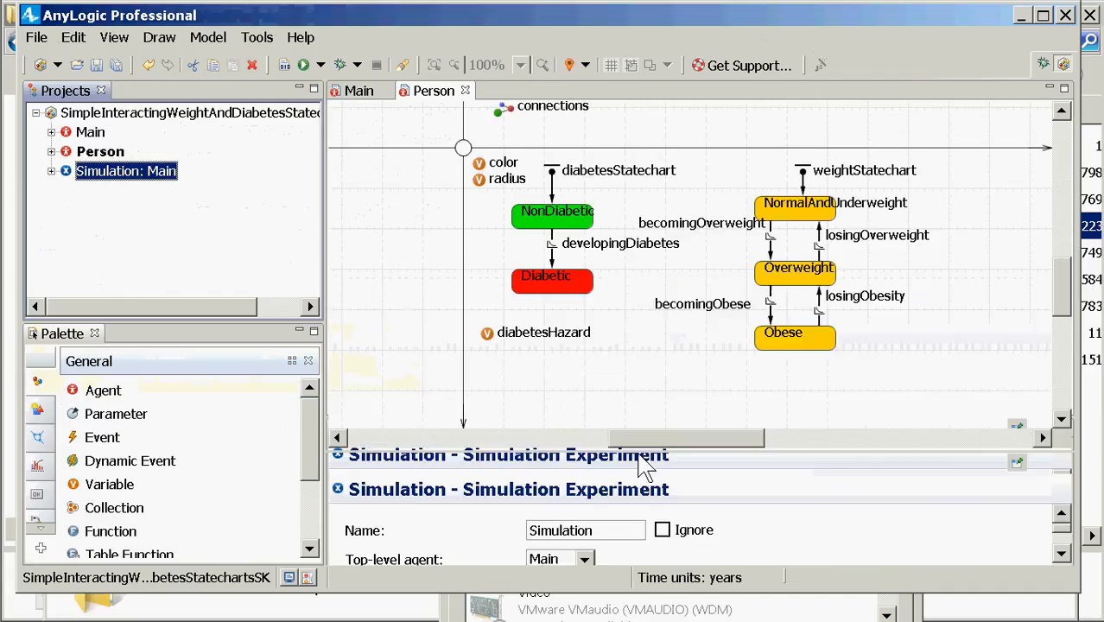
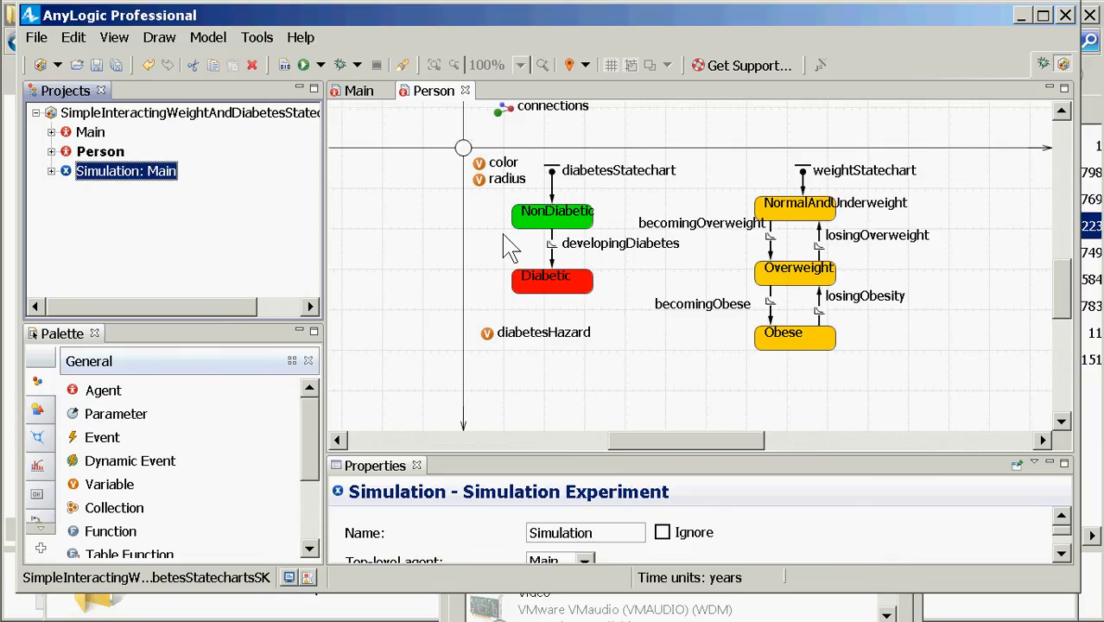
Step: Switch from the Person agent diagram to the CamStudio recorder window with Alt+Tab
key("alt+Tab")
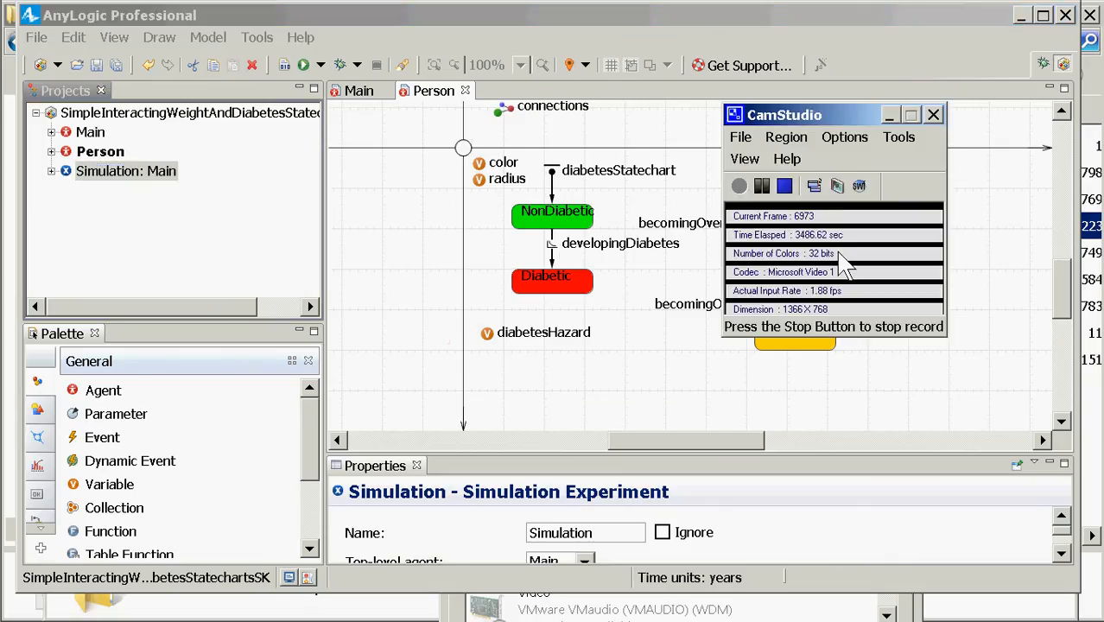